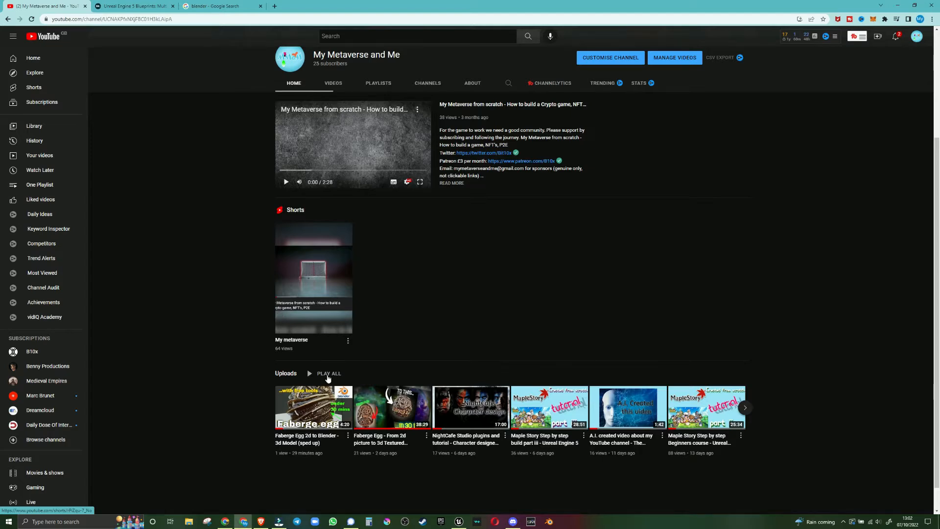
# Browse the channel's uploaded videos, and switch to the Skillshare course on the multiplayer 2D RPG platformer
pyautogui.click(746, 409)
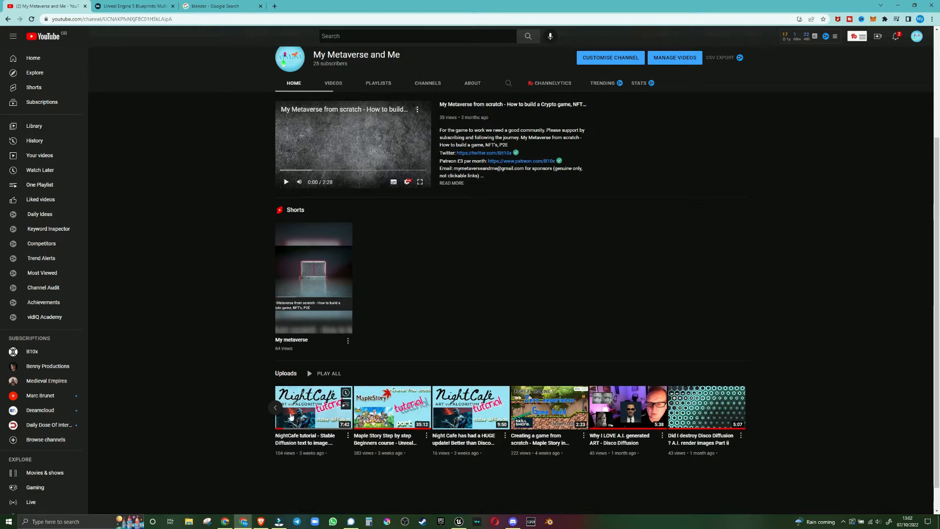
pyautogui.click(275, 408)
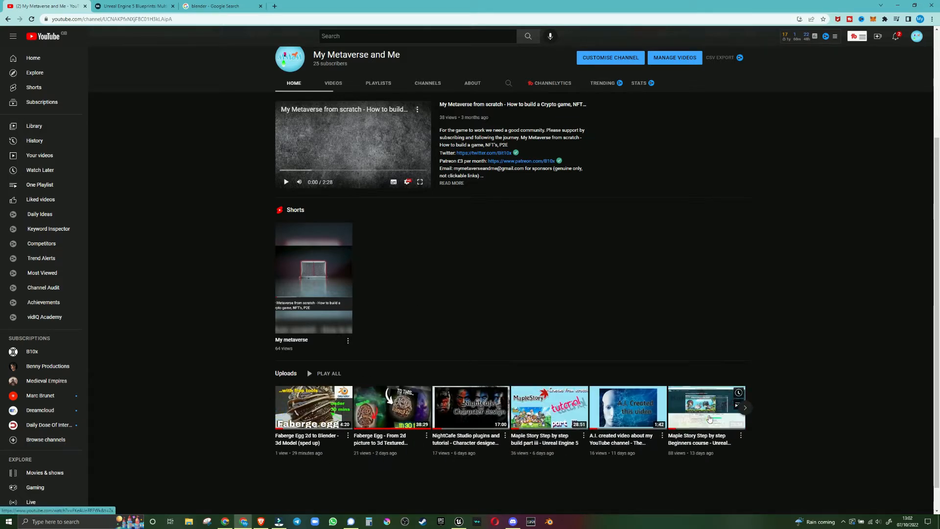
pyautogui.moveTo(535, 412)
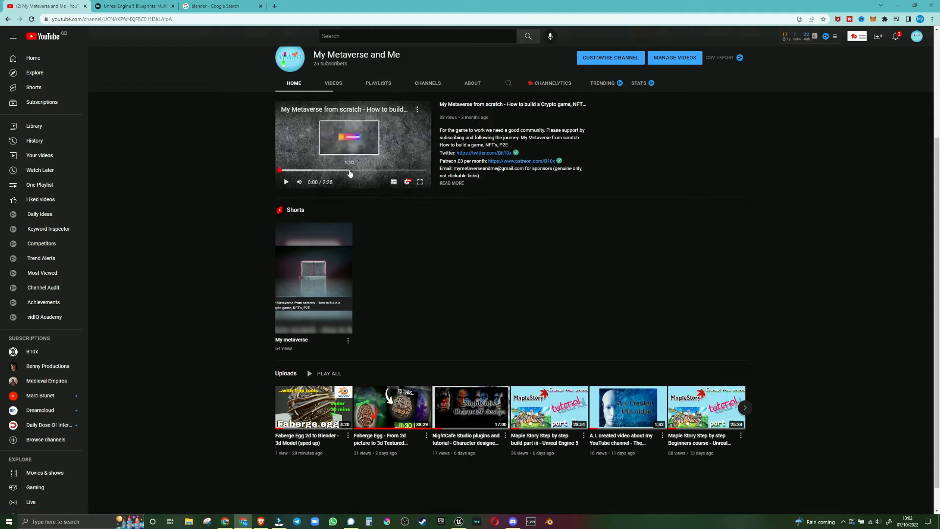
pyautogui.hotkey('ctrl', 'Tab')
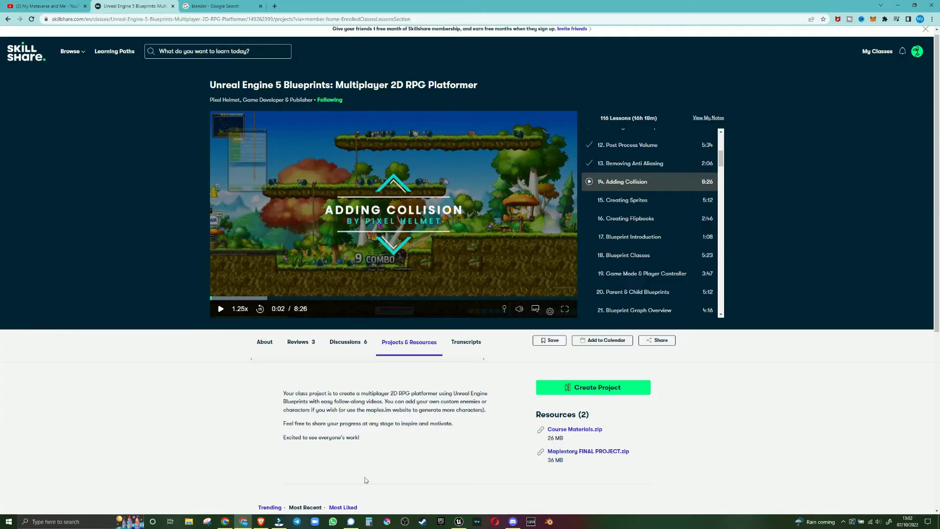
# Switch to Unreal Engine and open the MapleSmall project from the recent projects
pyautogui.click(458, 522)
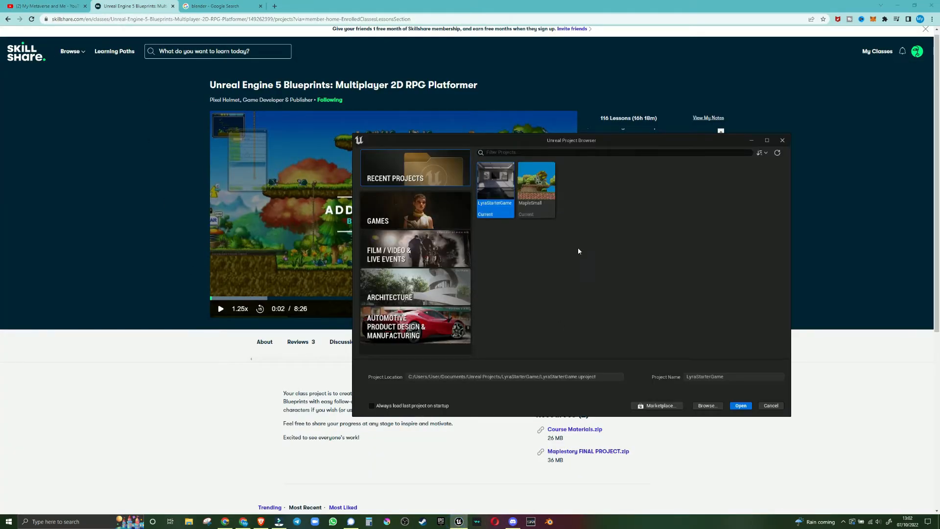
pyautogui.doubleClick(539, 206)
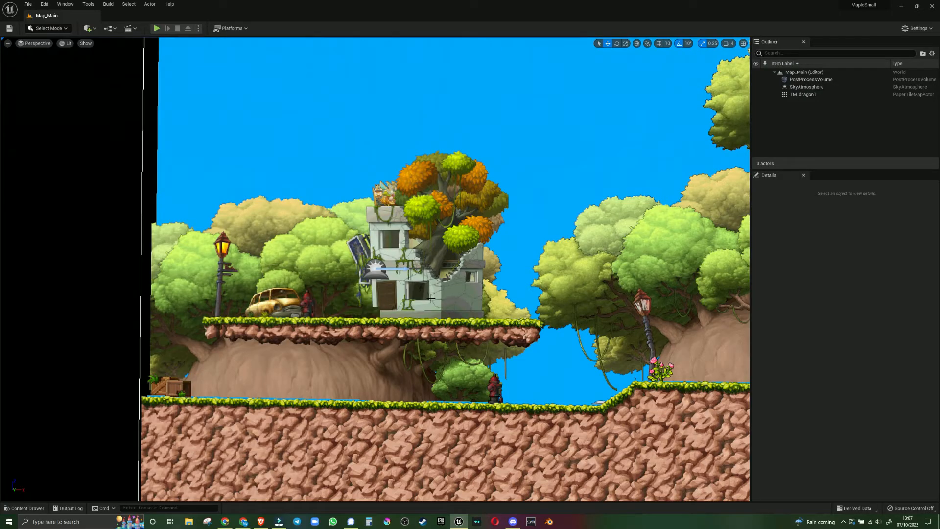
pyautogui.moveTo(249, 479); pyautogui.dragTo(228, 443, button='middle')
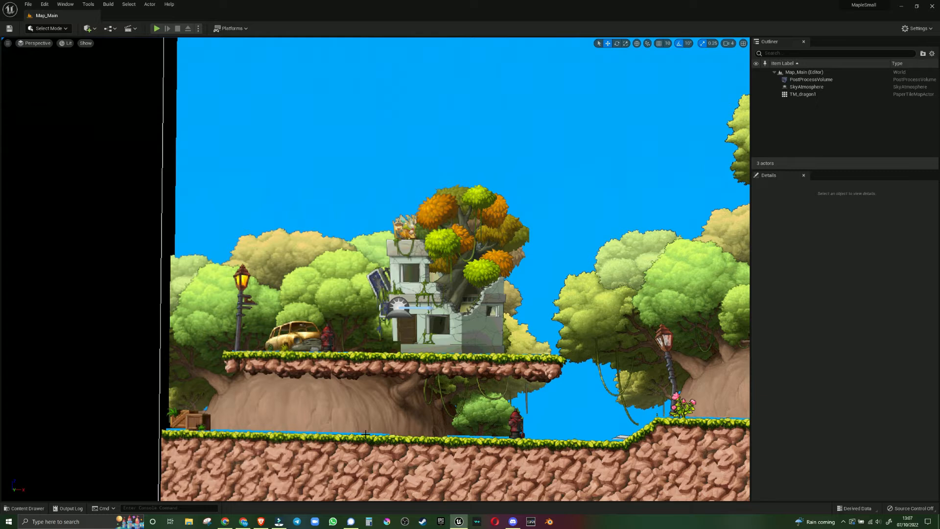
# Switch to the Skillshare course and play lesson 14, Adding Collision, in full screen at a lower volume
pyautogui.click(243, 523)
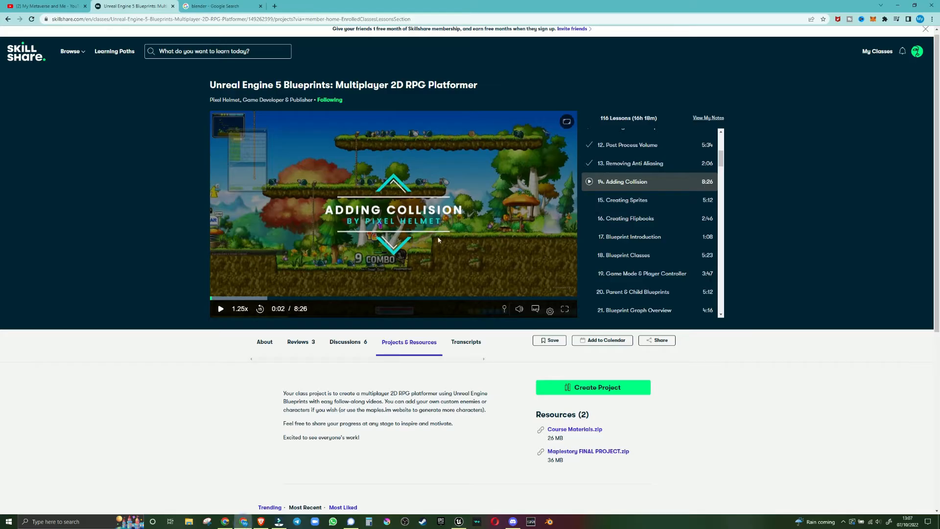
pyautogui.click(403, 233)
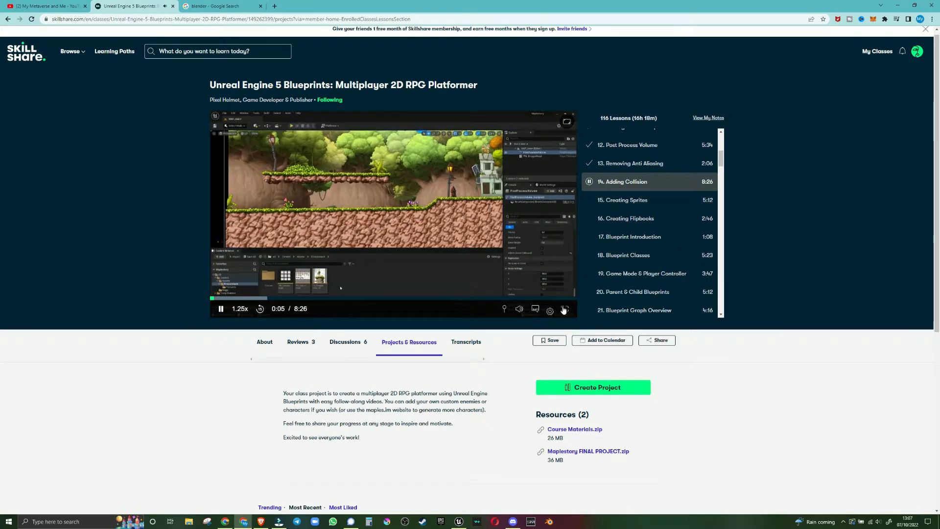
pyautogui.click(564, 309)
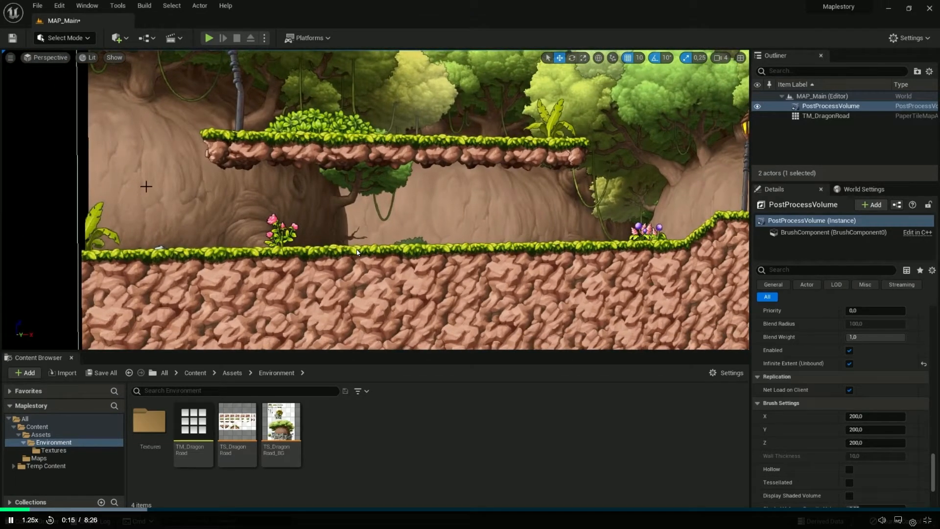
pyautogui.press('XF86AudioLowerVolume')
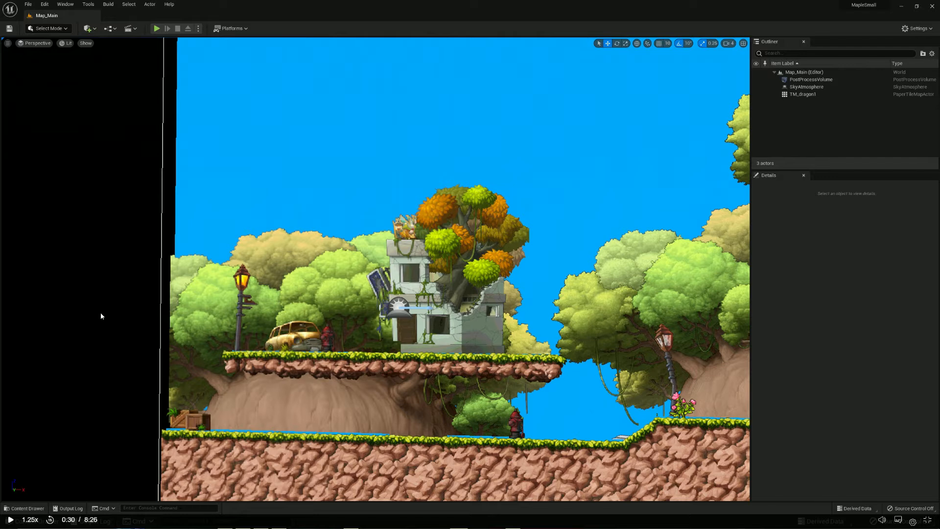
# In Unreal Engine, open the TM_dragon1 tile map from the Environments folder and examine it
pyautogui.click(27, 508)
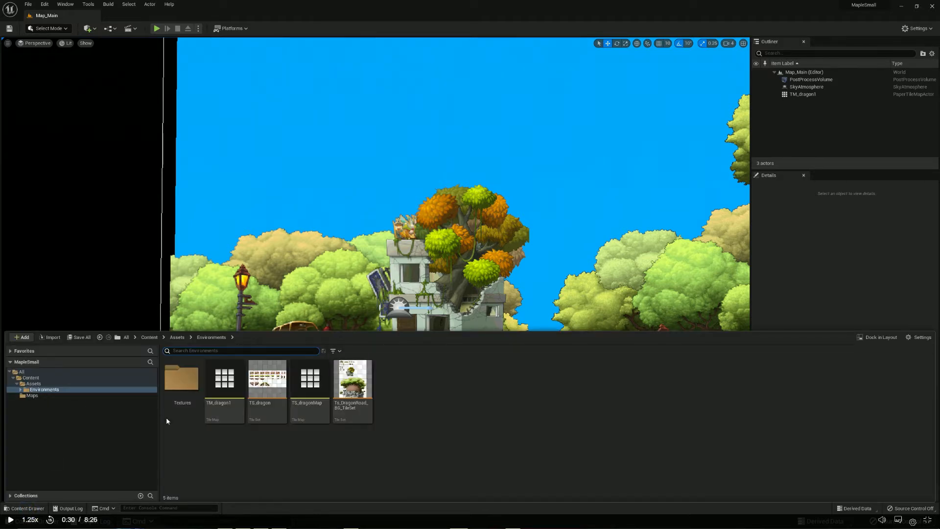
pyautogui.doubleClick(225, 412)
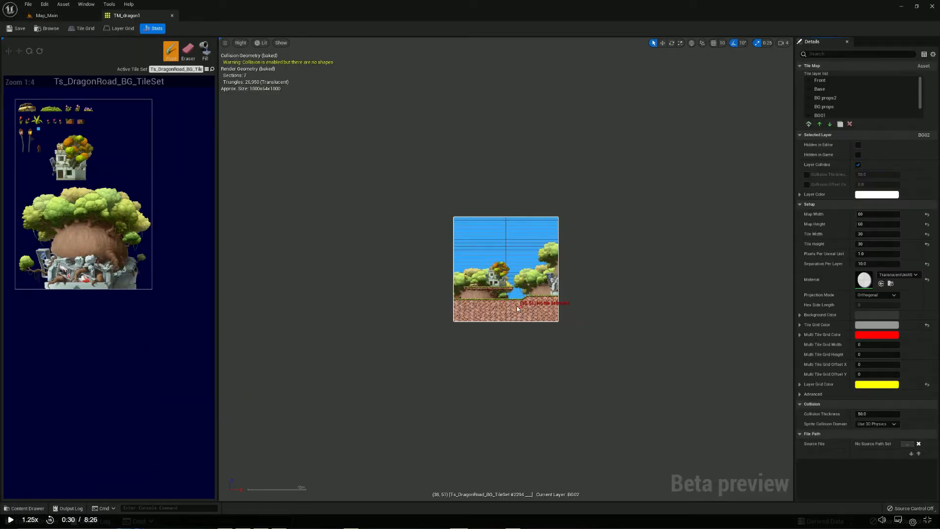
pyautogui.scroll(4, 517, 312)
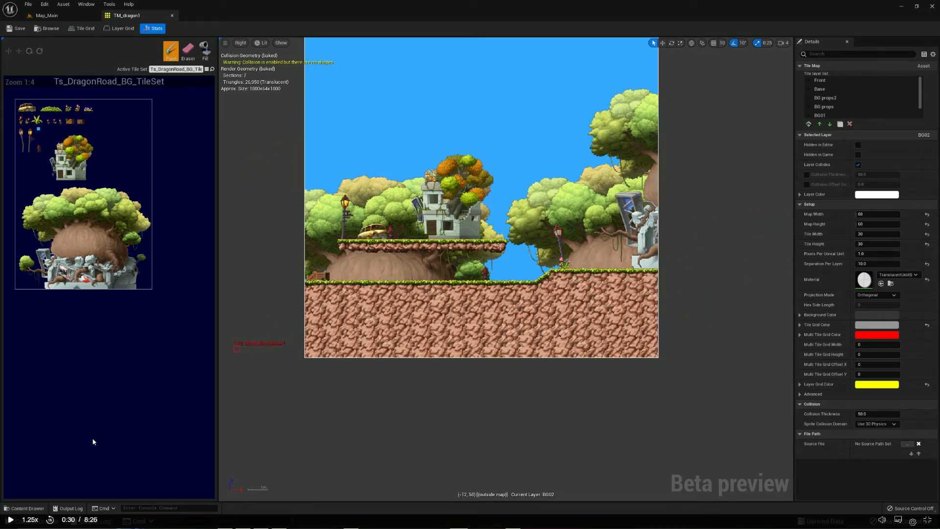
# Open the TS_dragonMap tile map from the Environments folder and examine it
pyautogui.click(22, 508)
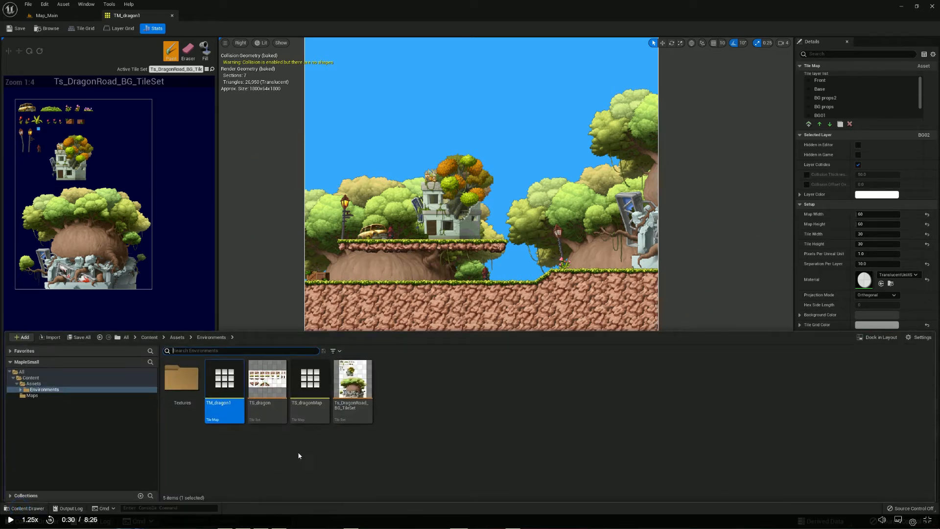
pyautogui.doubleClick(312, 416)
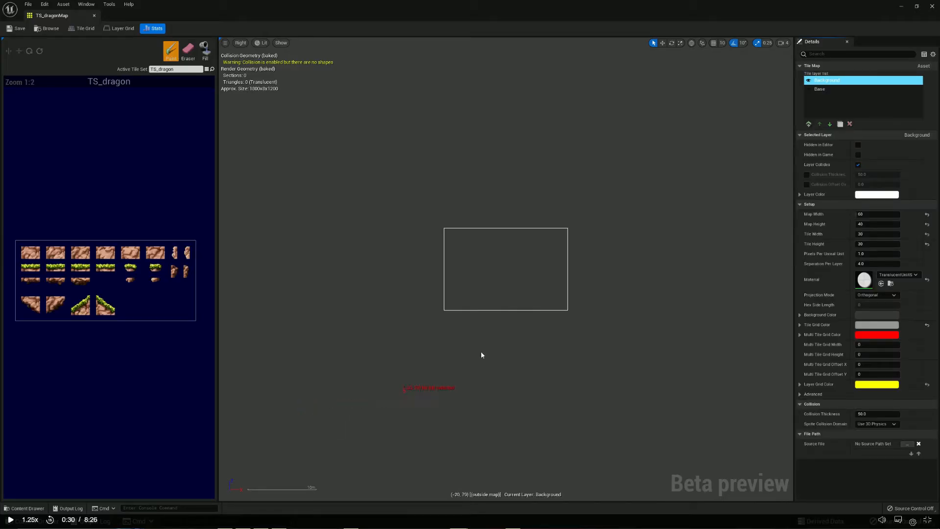
pyautogui.scroll(2, 512, 294)
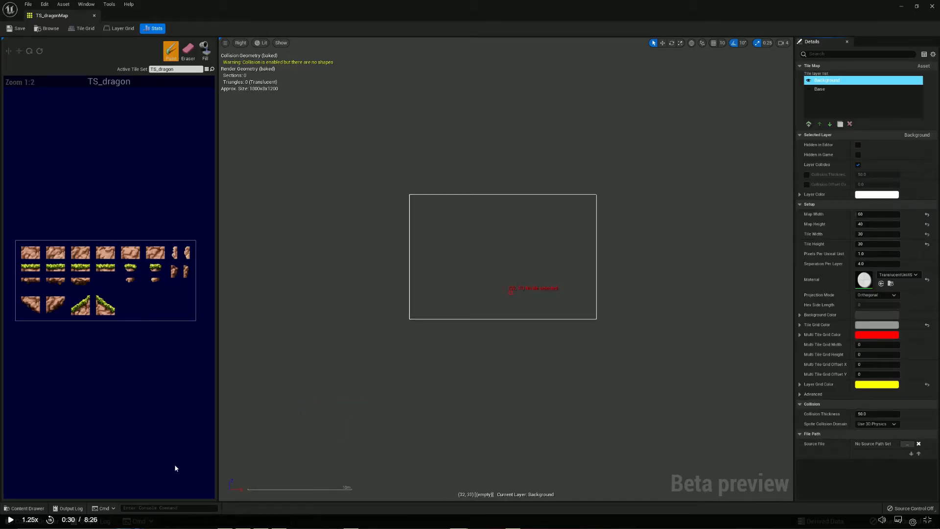
# Locate the Map_Main level in the Maps folder, and close the TM_dragon1 tile map to return to the level
pyautogui.click(24, 507)
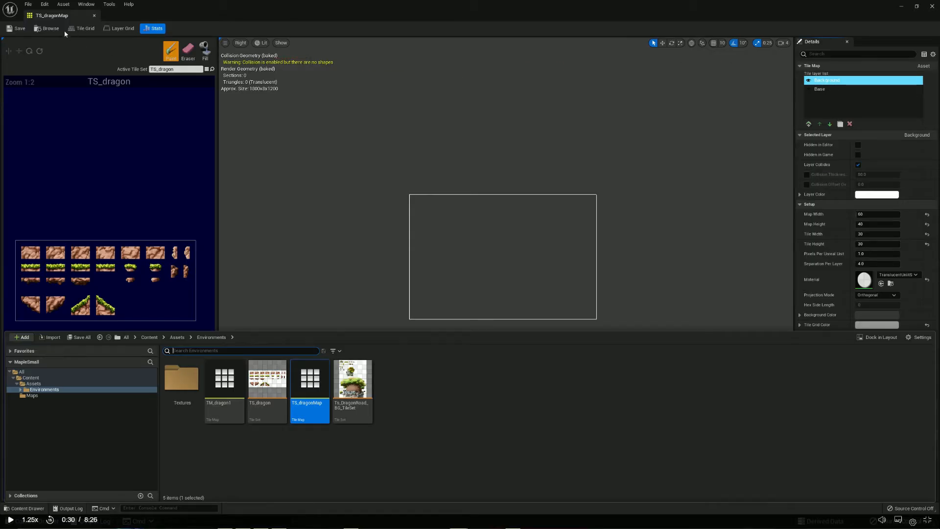
pyautogui.click(28, 5)
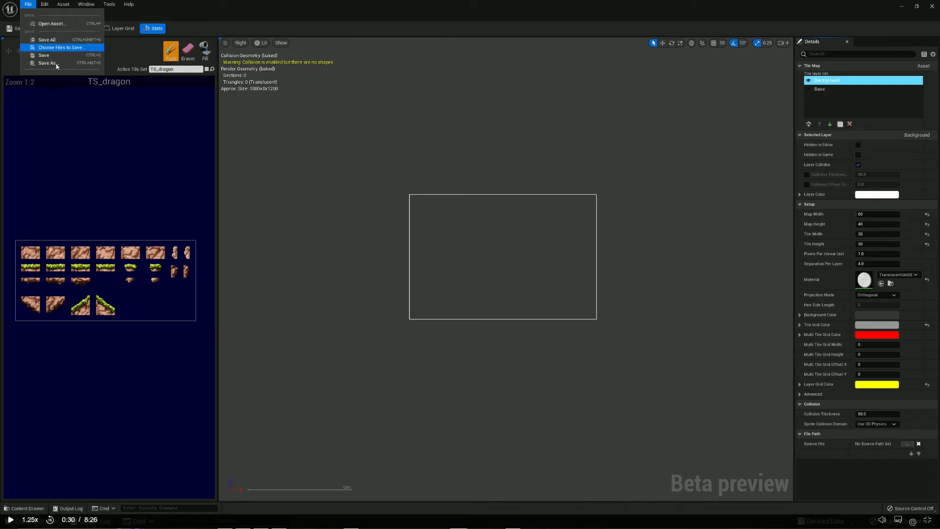
pyautogui.click(26, 508)
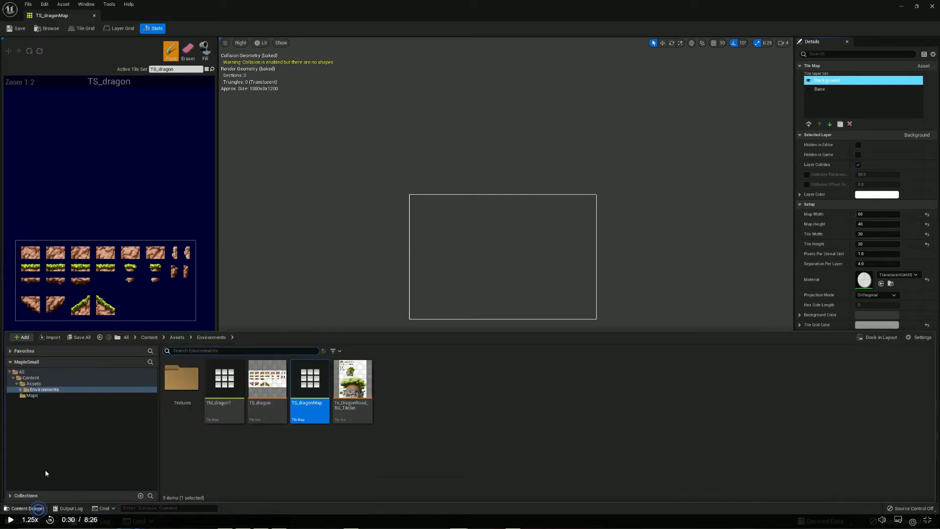
pyautogui.click(30, 395)
pyautogui.click(183, 409)
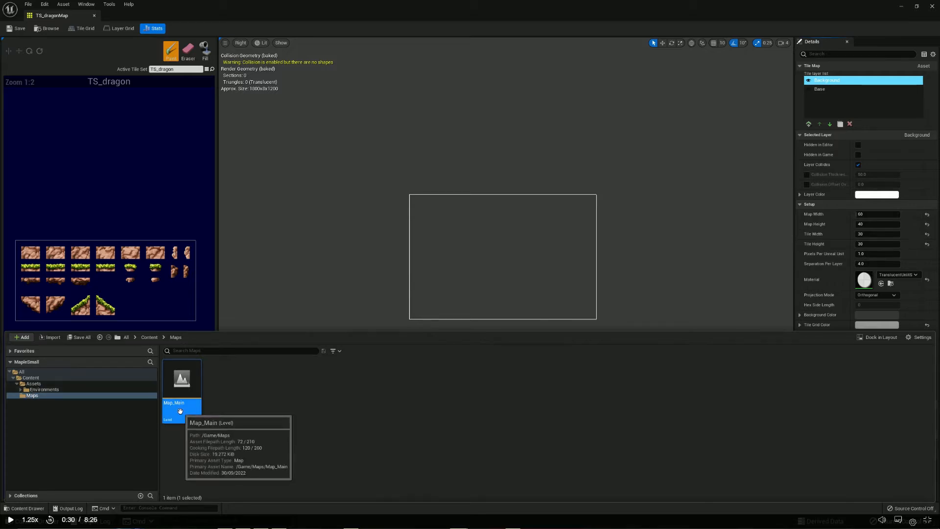
pyautogui.moveTo(179, 410); pyautogui.dragTo(389, 242)
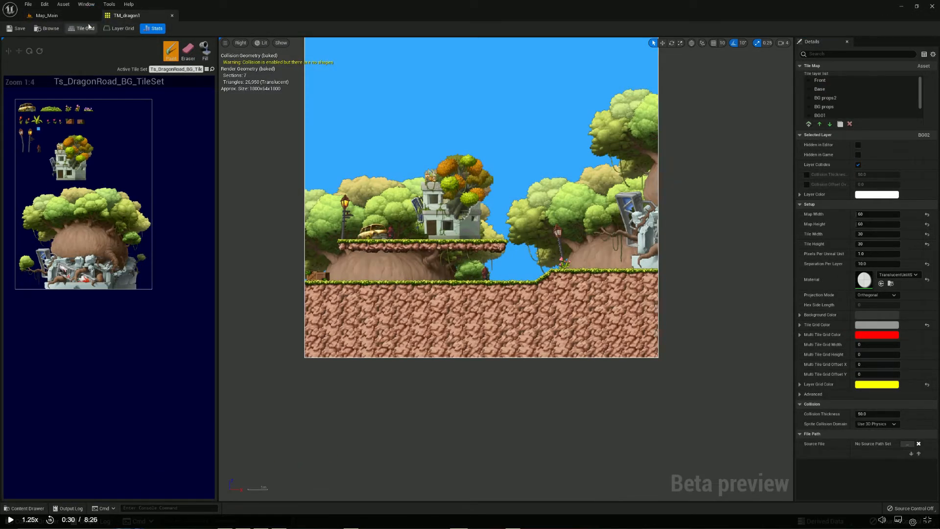
pyautogui.click(172, 15)
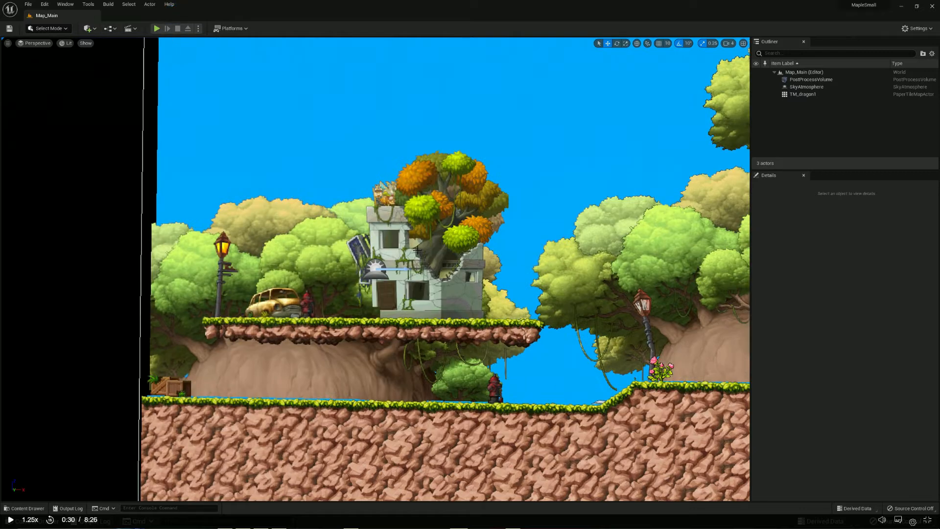
# Select the PostProcessVolume in the Map_Main level and check its extent around the tile map
pyautogui.scroll(-3, 405, 251)
pyautogui.moveTo(327, 251)
pyautogui.mouseDown(button='right')
pyautogui.moveTo(361, 248)
pyautogui.moveTo(359, 259)
pyautogui.moveTo(334, 244)
pyautogui.mouseUp(button='right')
pyautogui.press('s')
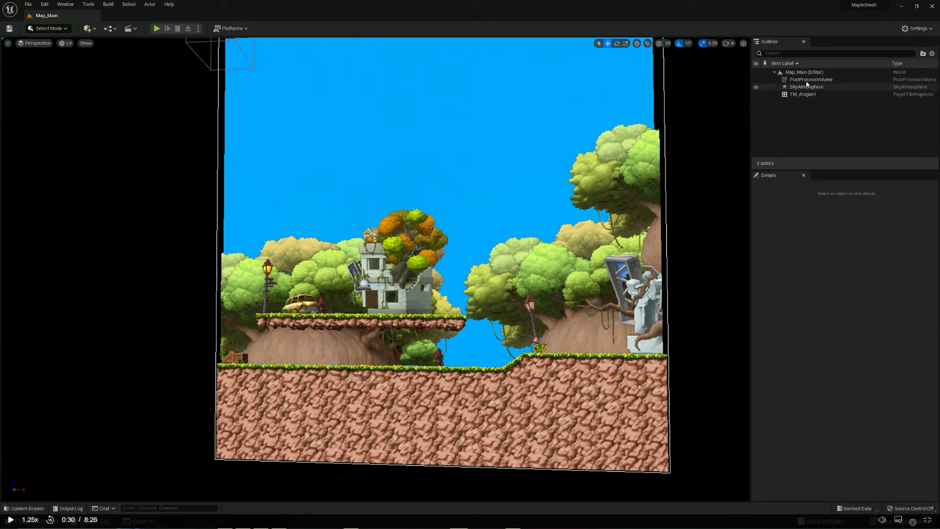
pyautogui.click(807, 76)
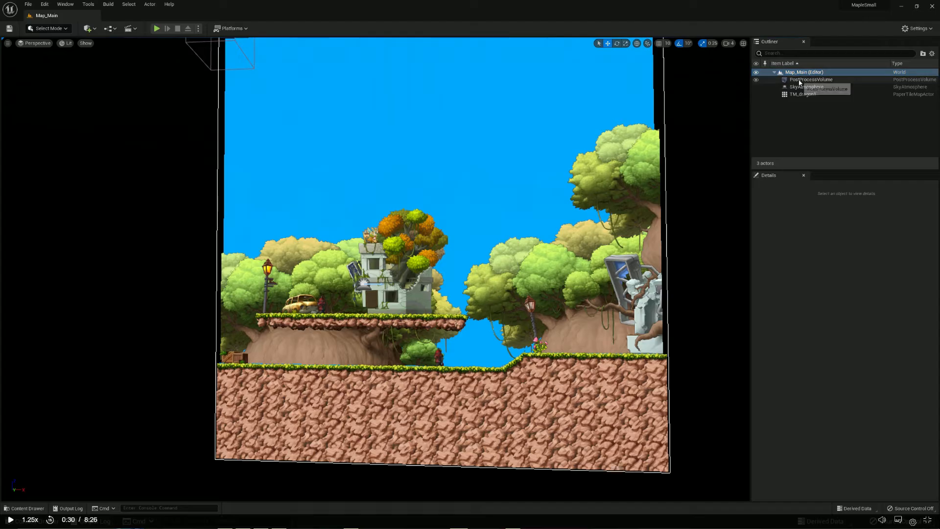
pyautogui.click(822, 79)
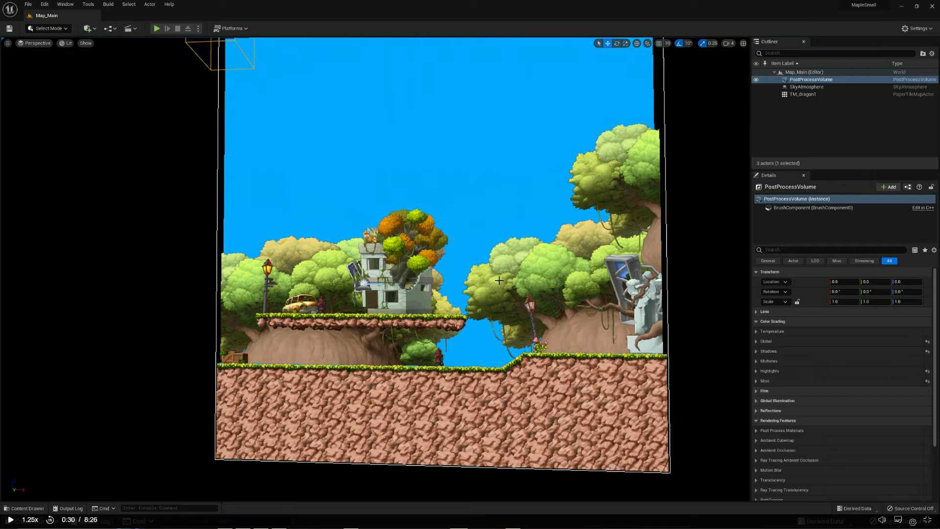
pyautogui.moveTo(521, 273); pyautogui.dragTo(520, 273, button='right')
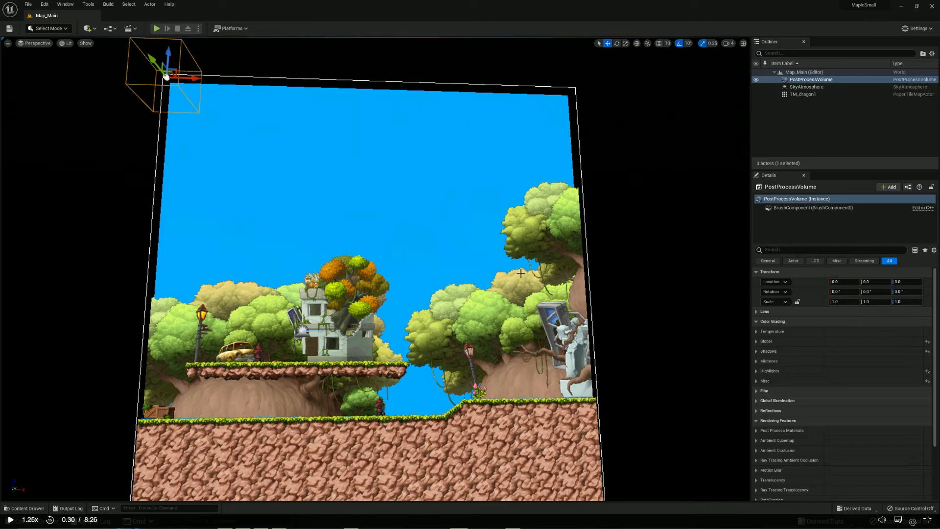
# Return to the Adding Collision lesson and watch the part on opening the TS_DragonRoad tile set, up to 1:30
pyautogui.hotkey('alt', 'Tab')
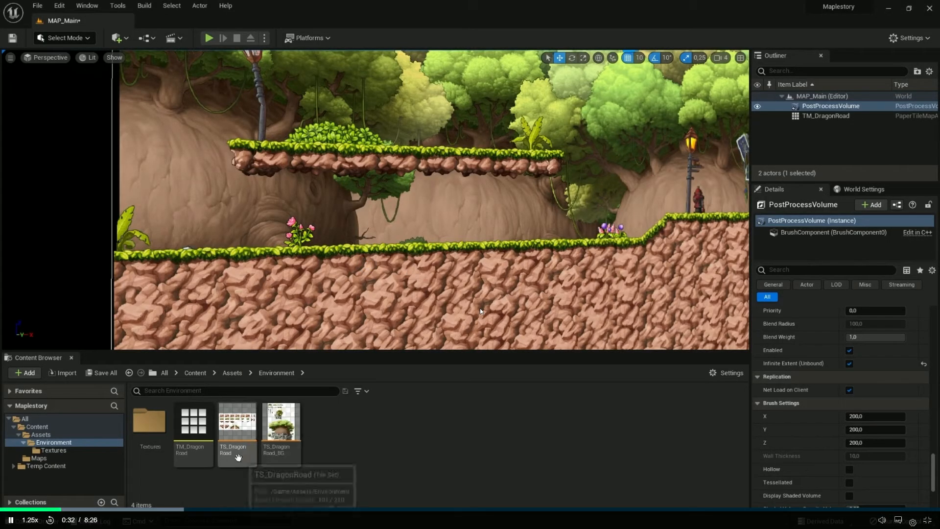
pyautogui.doubleClick(238, 455)
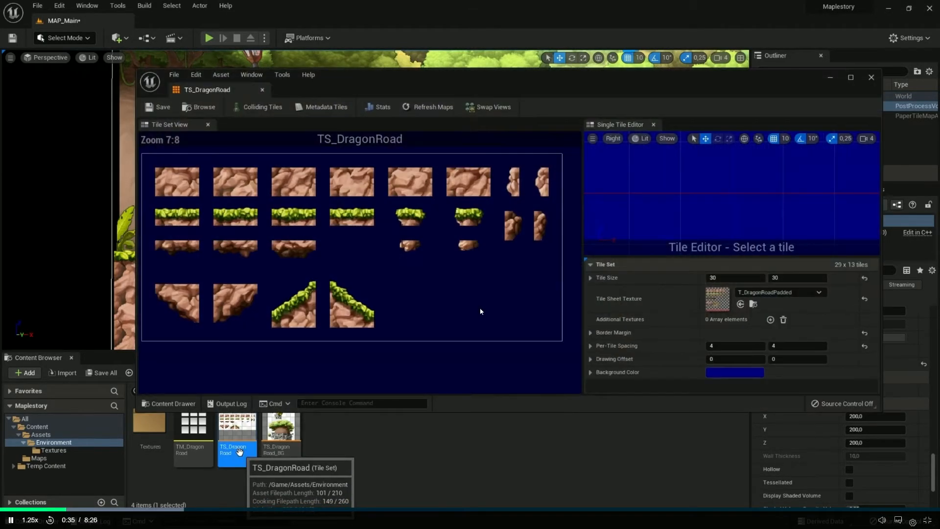
pyautogui.press('super+Up')
pyautogui.scroll(5, 450, 281)
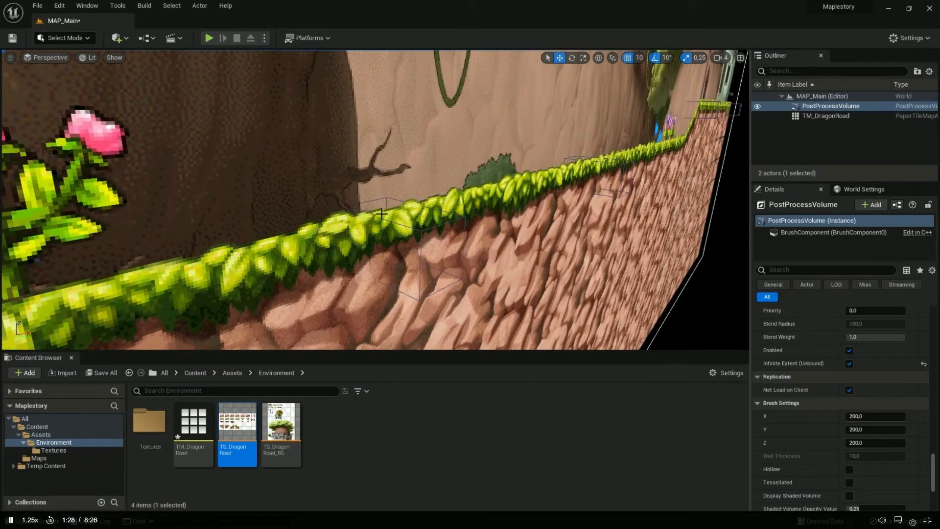
# Switch back to Unreal Engine and examine the ground and platform of the Map_Main level from several angles
pyautogui.hotkey('alt', 'Tab')
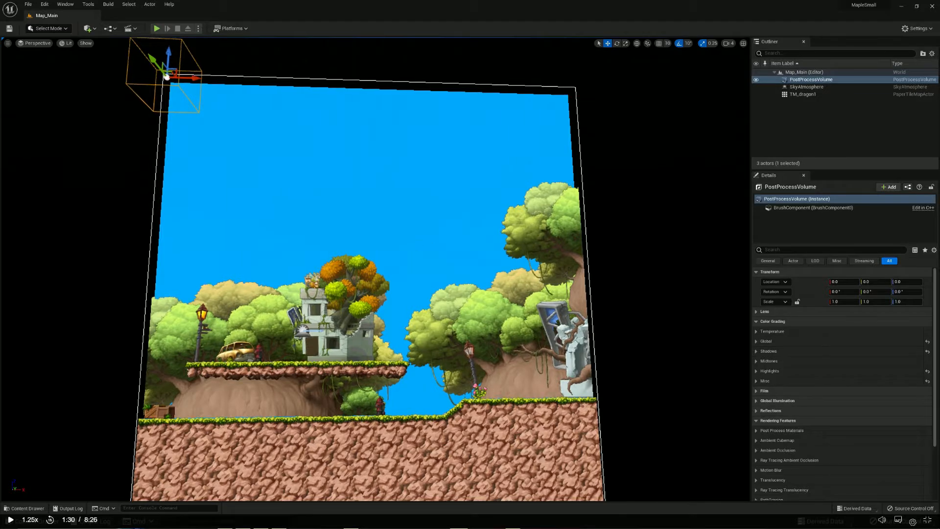
pyautogui.moveTo(407, 256); pyautogui.dragTo(408, 285, button='middle')
pyautogui.moveTo(405, 237)
pyautogui.mouseDown(button='right')
pyautogui.moveTo(386, 177)
pyautogui.moveTo(397, 265)
pyautogui.moveTo(405, 237)
pyautogui.mouseUp(button='right')
pyautogui.moveTo(405, 237); pyautogui.dragTo(422, 142, button='middle')
pyautogui.moveTo(405, 237); pyautogui.dragTo(405, 215, button='right')
pyautogui.moveTo(287, 312); pyautogui.dragTo(281, 314, button='right')
pyautogui.scroll(4, 241, 420)
pyautogui.scroll(-1, 227, 404)
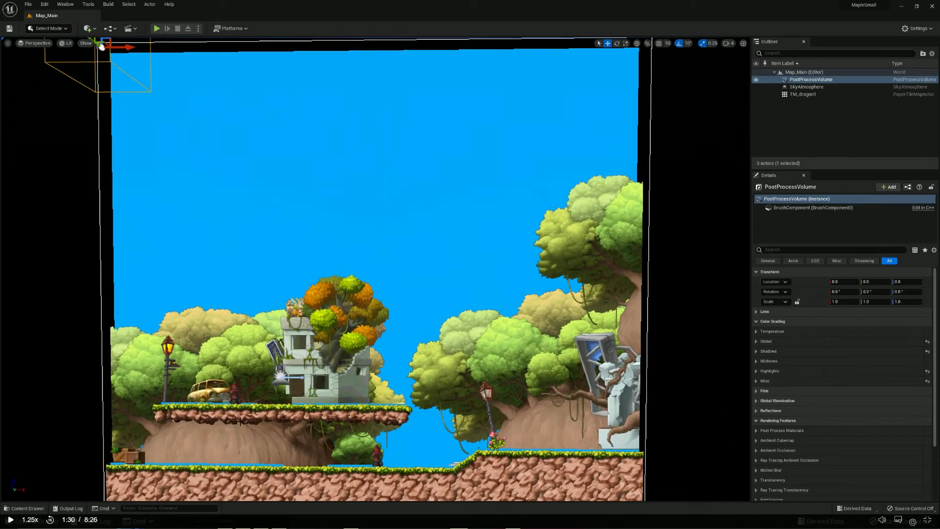
pyautogui.moveTo(227, 404); pyautogui.dragTo(267, 345, button='right')
pyautogui.scroll(2, 232, 311)
pyautogui.scroll(2, 233, 312)
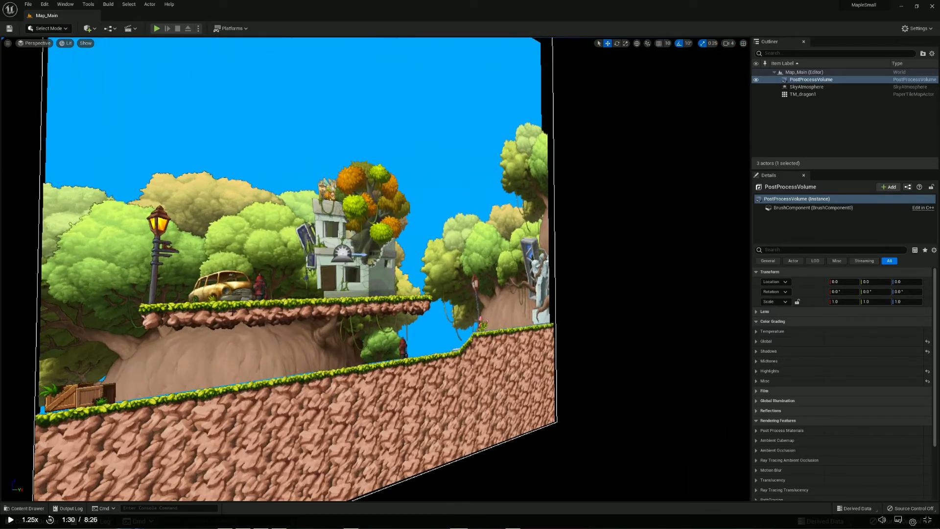
# Find the TS_dragon tile set in the Environments folder, look at it in its editor, and close it again
pyautogui.click(25, 508)
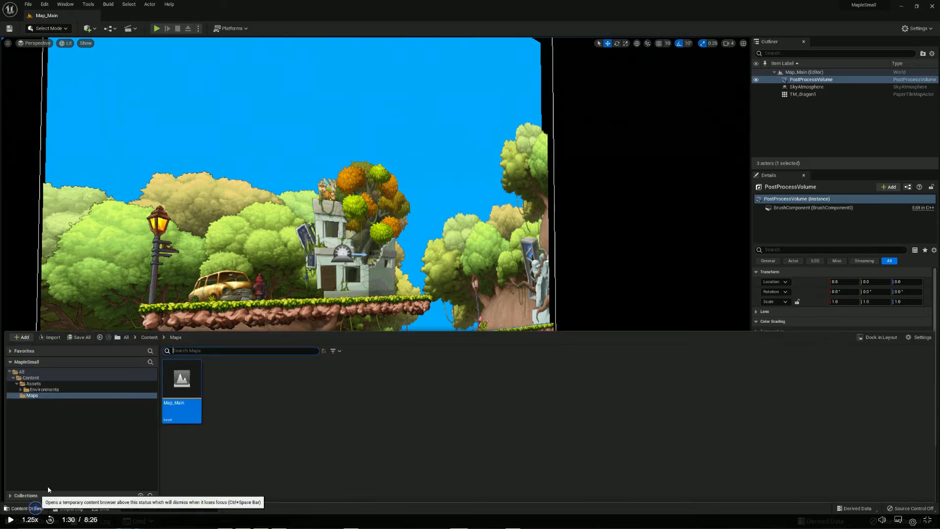
pyautogui.click(44, 390)
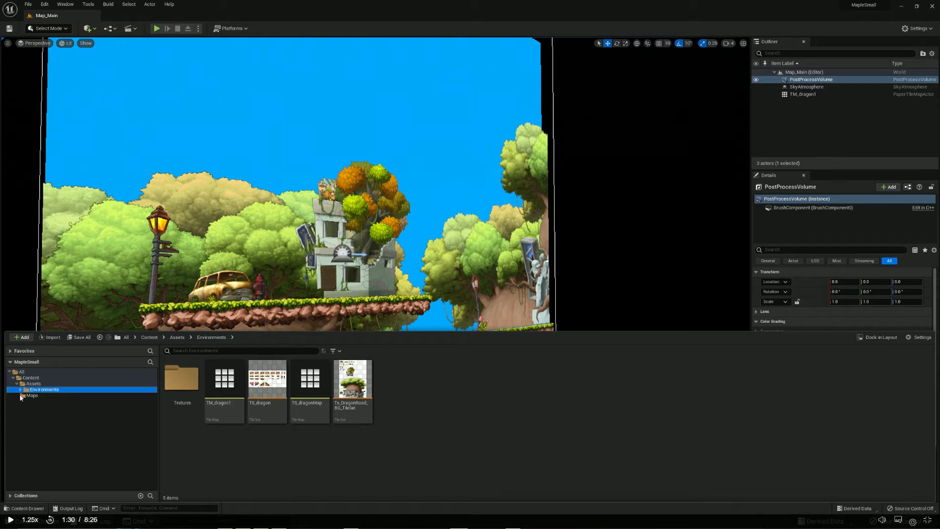
pyautogui.doubleClick(278, 417)
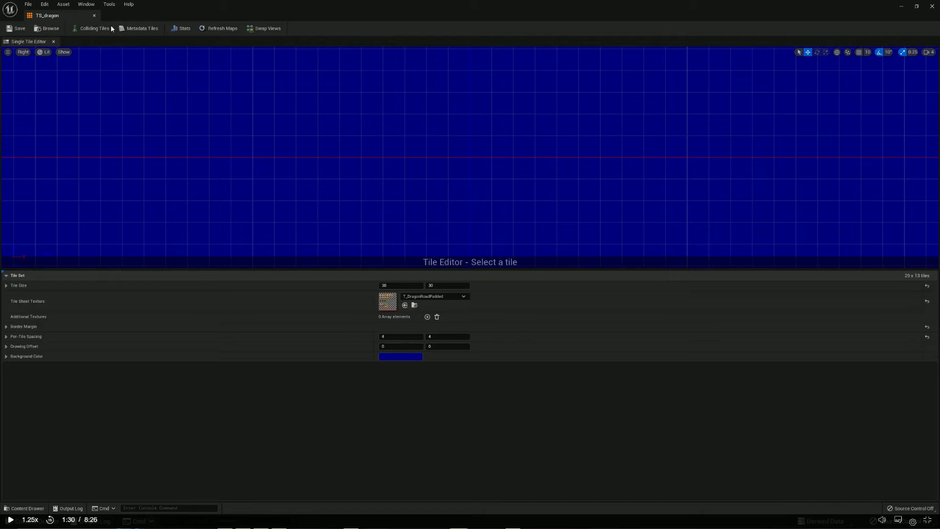
pyautogui.click(94, 15)
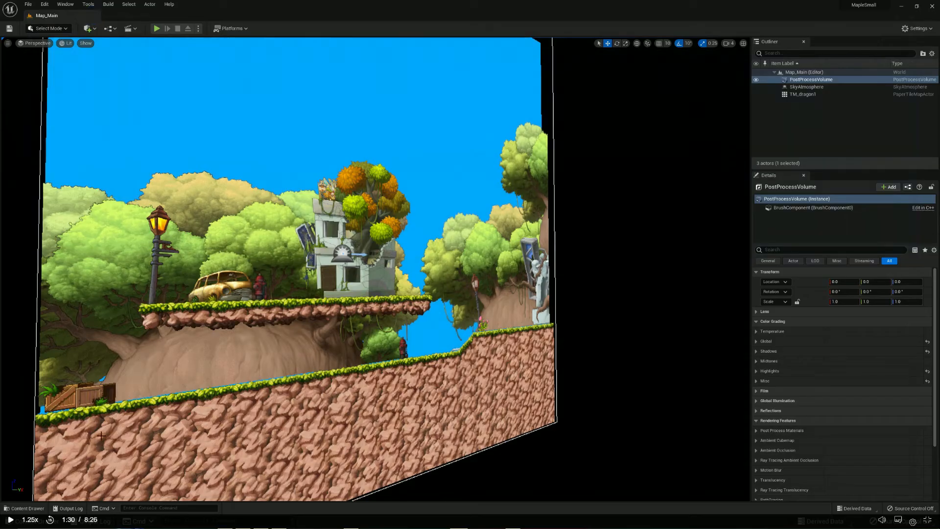
# Return to the Adding Collision lesson and rewind it to 1:16
pyautogui.click(24, 508)
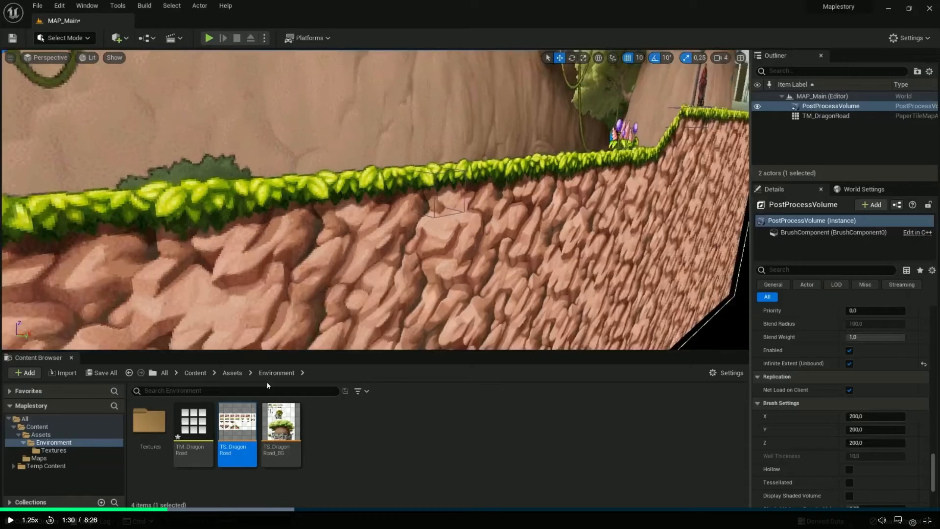
pyautogui.moveTo(163, 512); pyautogui.dragTo(143, 512)
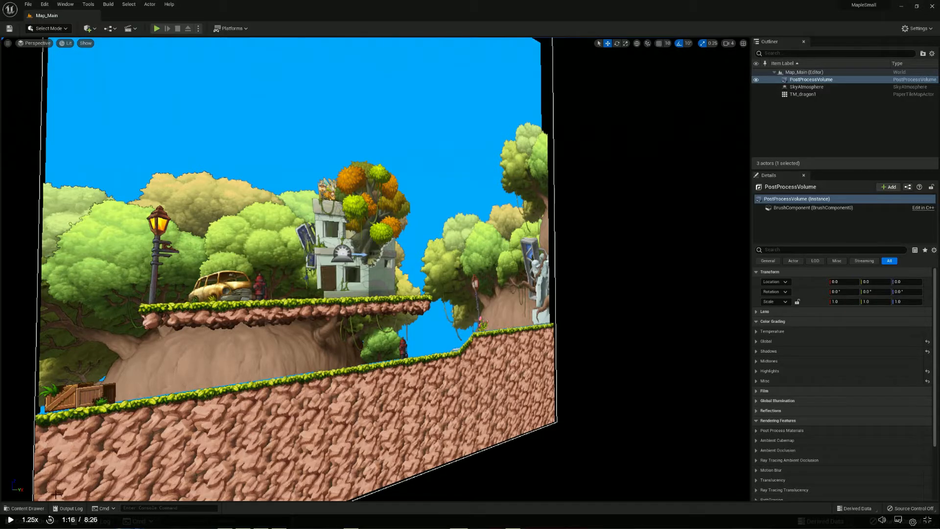
pyautogui.click(30, 508)
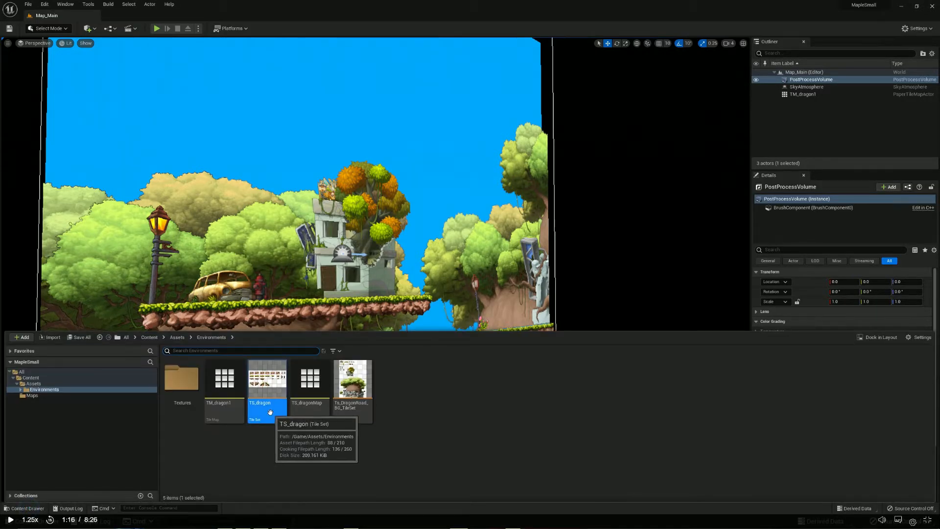
pyautogui.moveTo(270, 412); pyautogui.dragTo(316, 211)
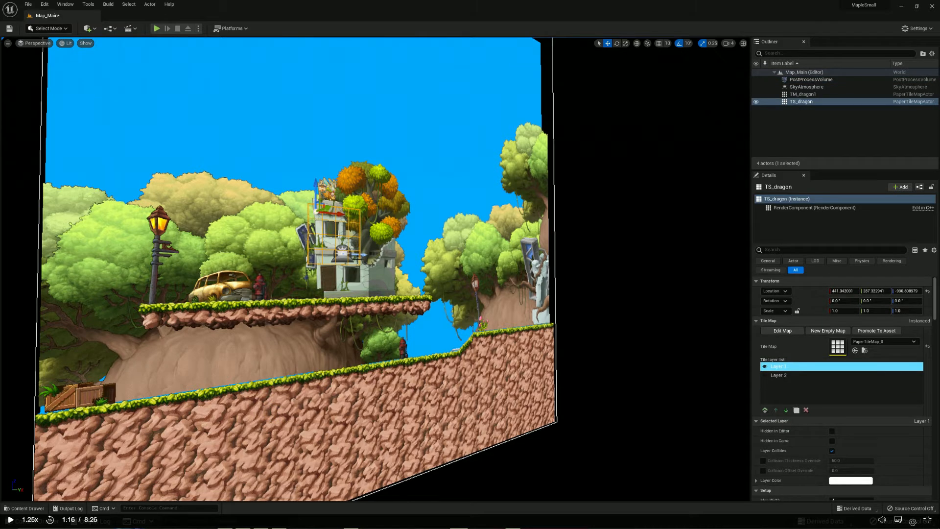
pyautogui.hotkey('ctrl', 'z')
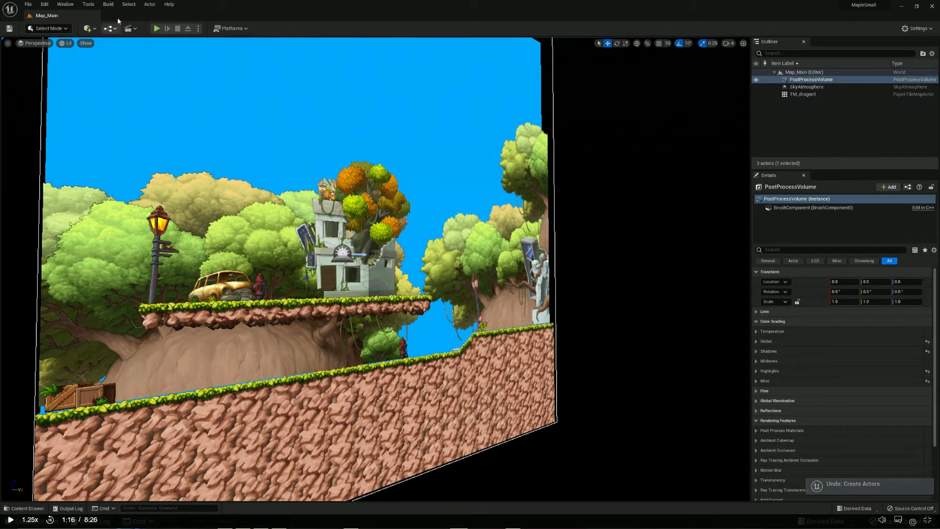
# Select the TM_dragon1 actor in the level, and open the TS_dragon tile set from the Environments folder
pyautogui.click(807, 97)
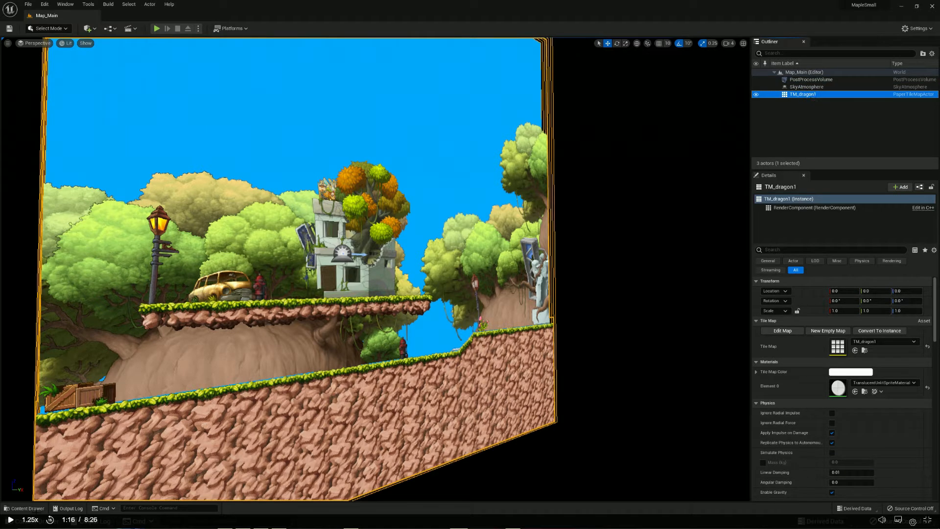
pyautogui.click(27, 508)
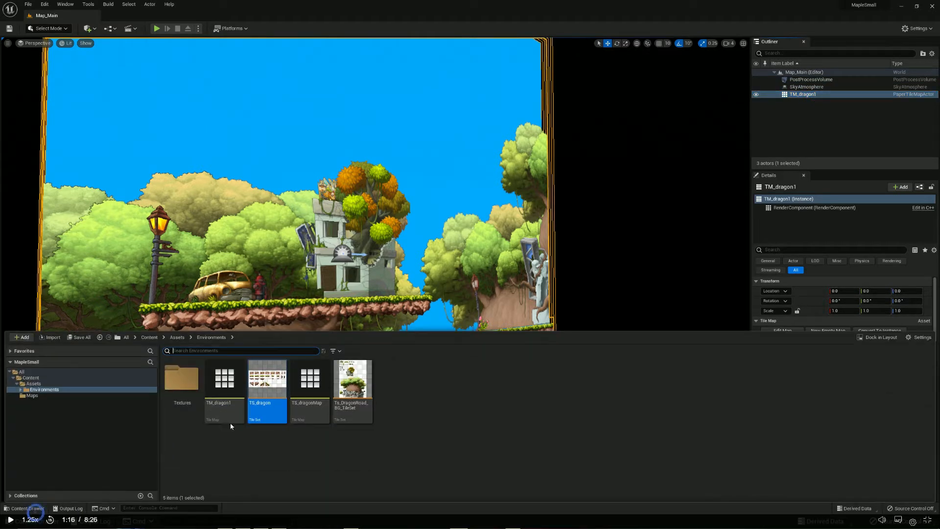
pyautogui.doubleClick(263, 418)
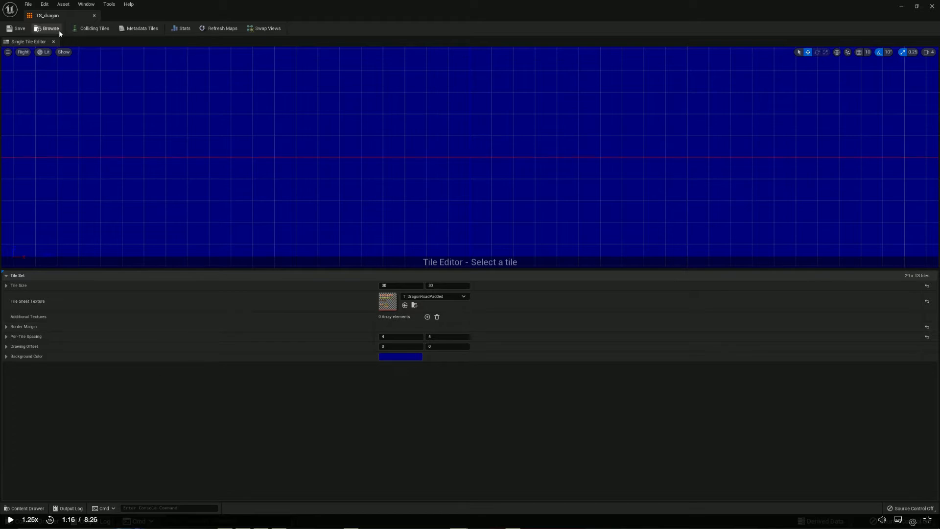
pyautogui.scroll(-1, 124, 160)
pyautogui.scroll(-2, 147, 169)
pyautogui.scroll(-2, 162, 192)
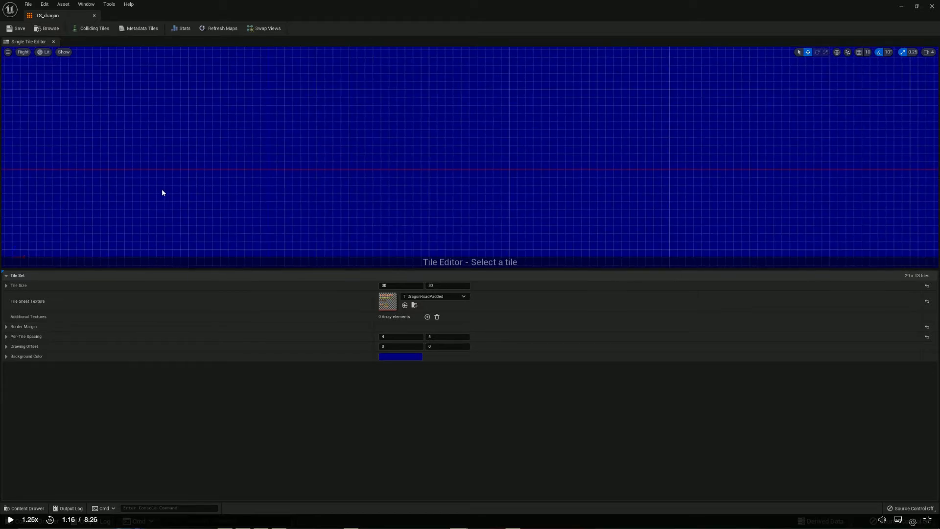
pyautogui.scroll(3, 163, 194)
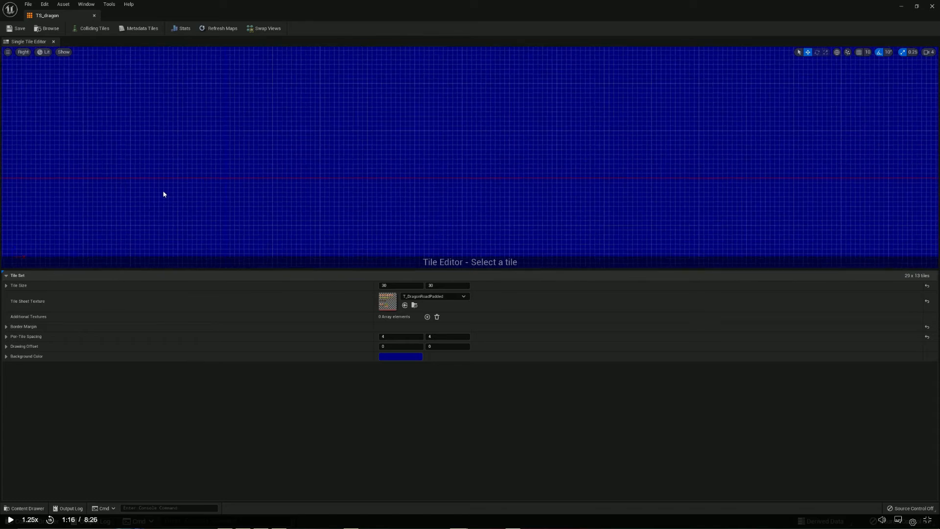
# Switch to the lesson, go back through its TS_DragonRoad tile set editor part, and pause it at 0:38
pyautogui.hotkey('alt', 'Tab')
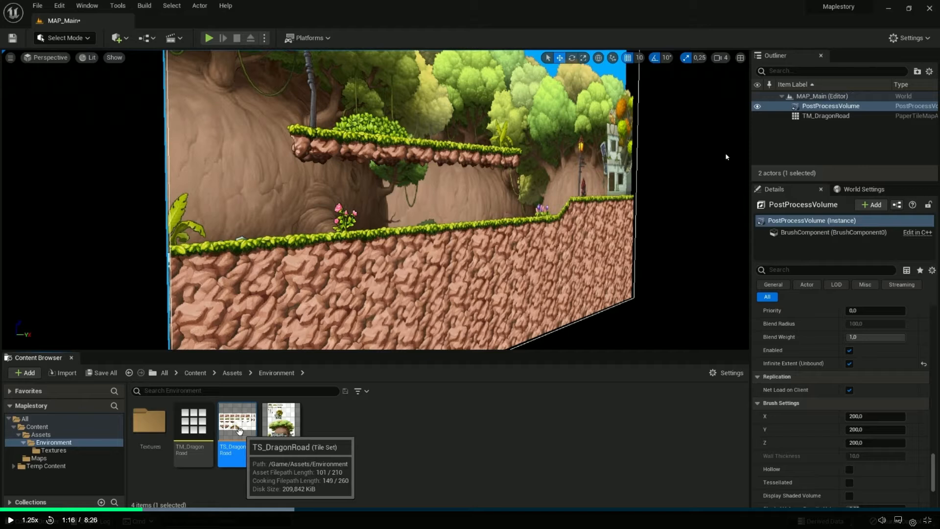
pyautogui.hotkey('alt', 'Tab')
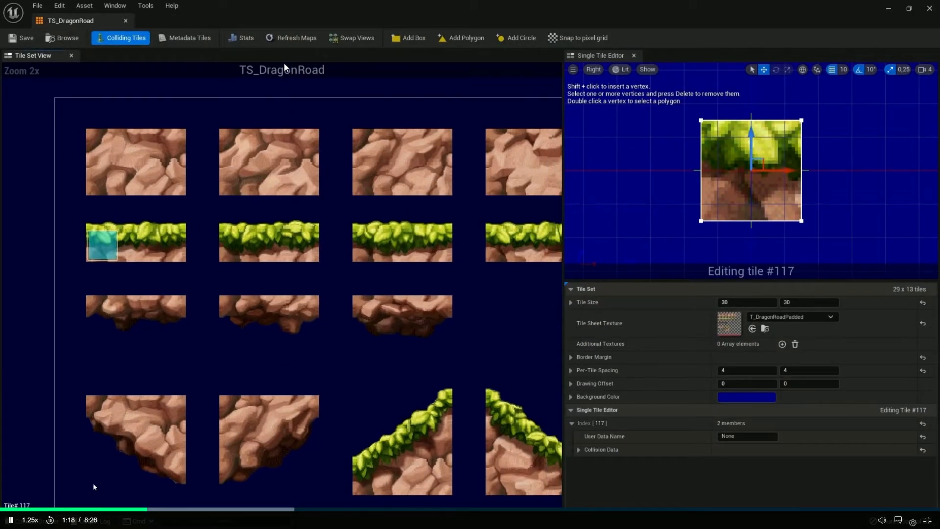
pyautogui.click(126, 509)
pyautogui.click(105, 509)
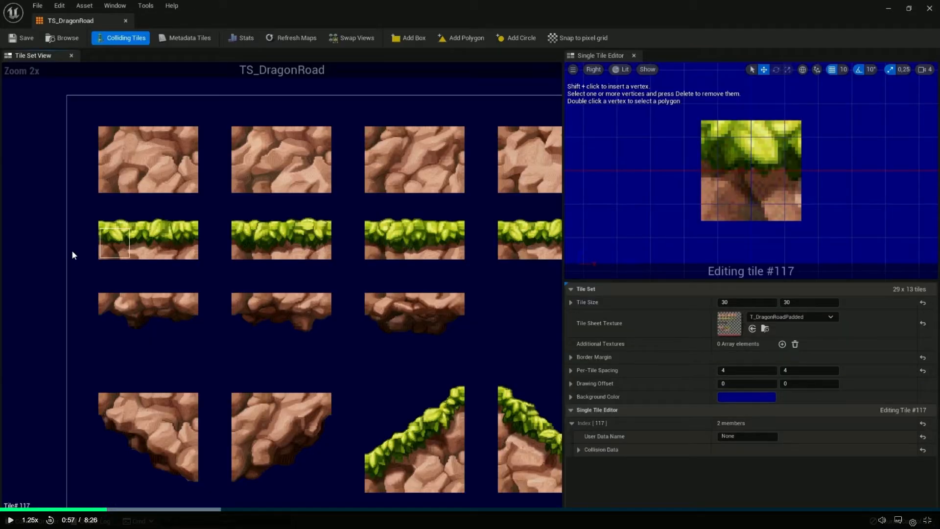
pyautogui.click(19, 516)
pyautogui.click(84, 510)
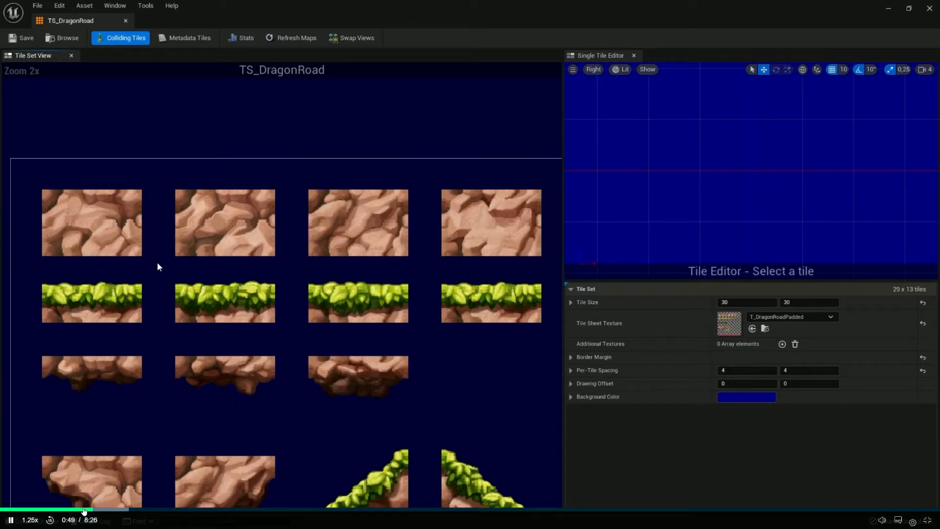
pyautogui.click(58, 510)
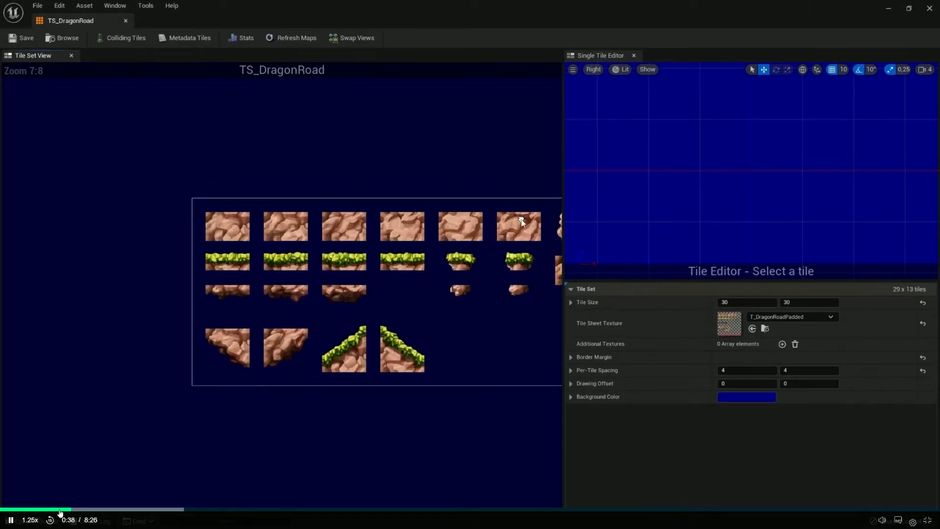
pyautogui.click(59, 511)
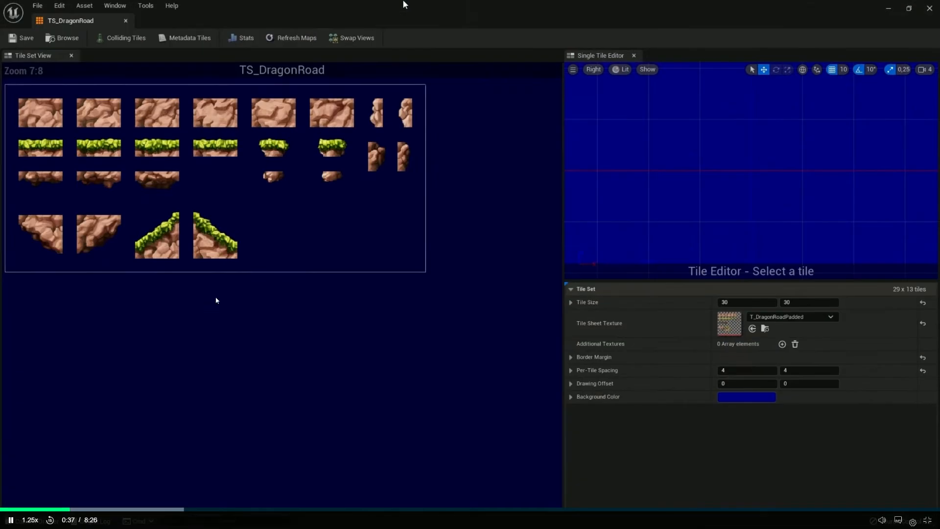
pyautogui.click(215, 298)
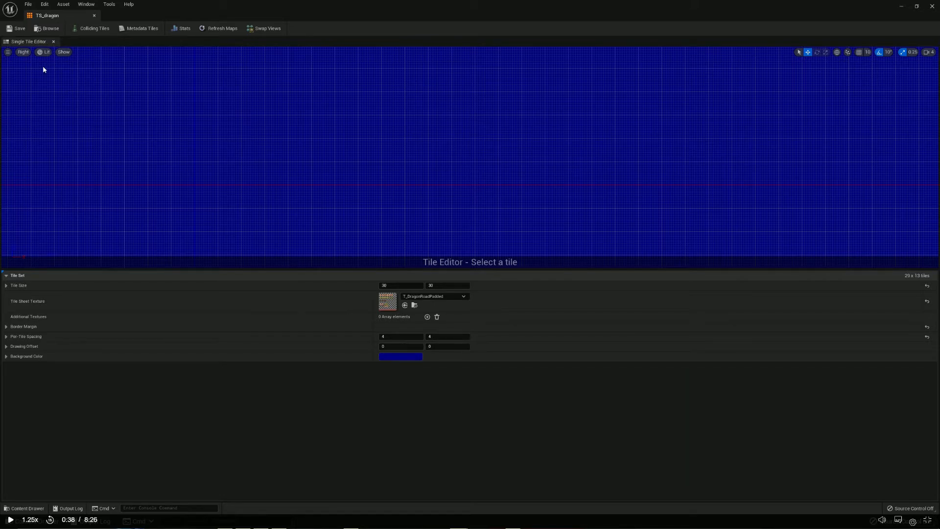
# Compare the viewport options with the lesson, and enable grid snapping in TS_dragon's Single Tile Editor
pyautogui.hotkey('alt', 'Tab')
pyautogui.click(859, 53)
pyautogui.hotkey('alt', 'Tab')
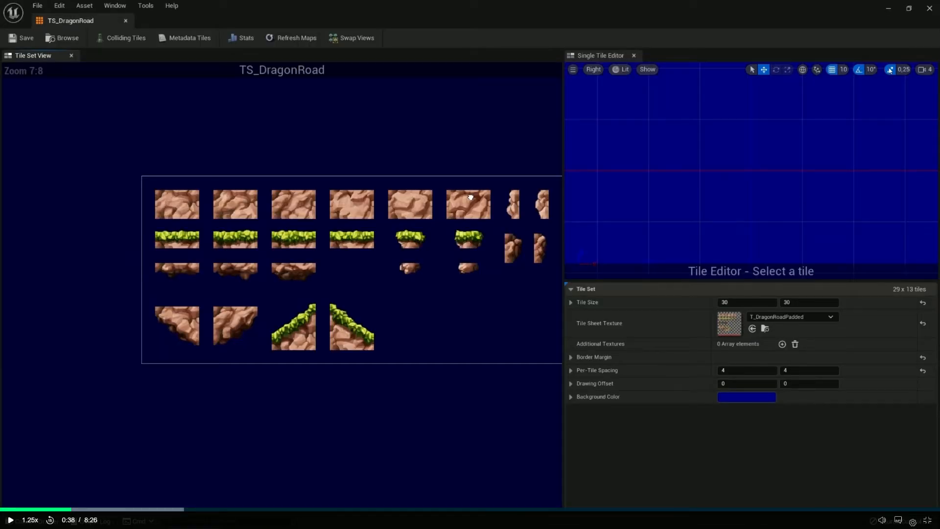
pyautogui.hotkey('alt', 'Tab')
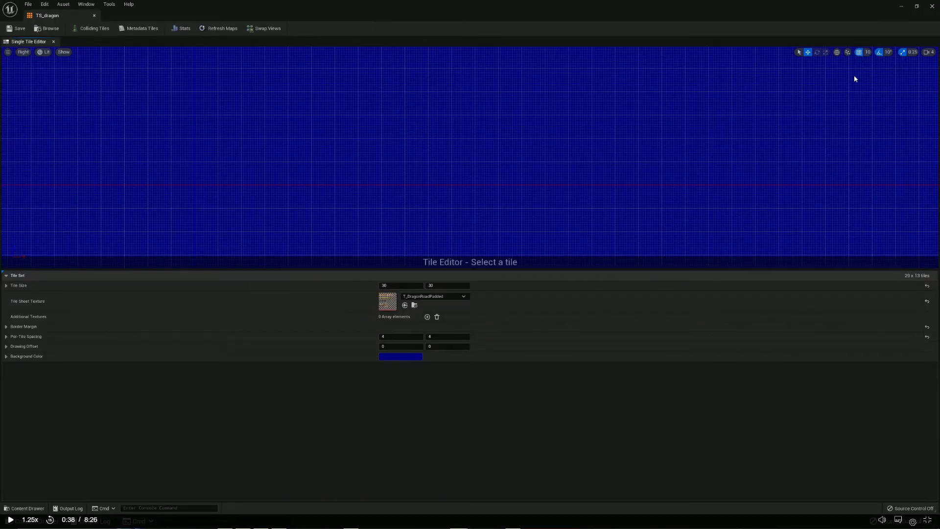
# Compare TS_dragon's tile set details, including the tile sheet texture choice, with those in the lesson
pyautogui.hotkey('alt', 'Tab')
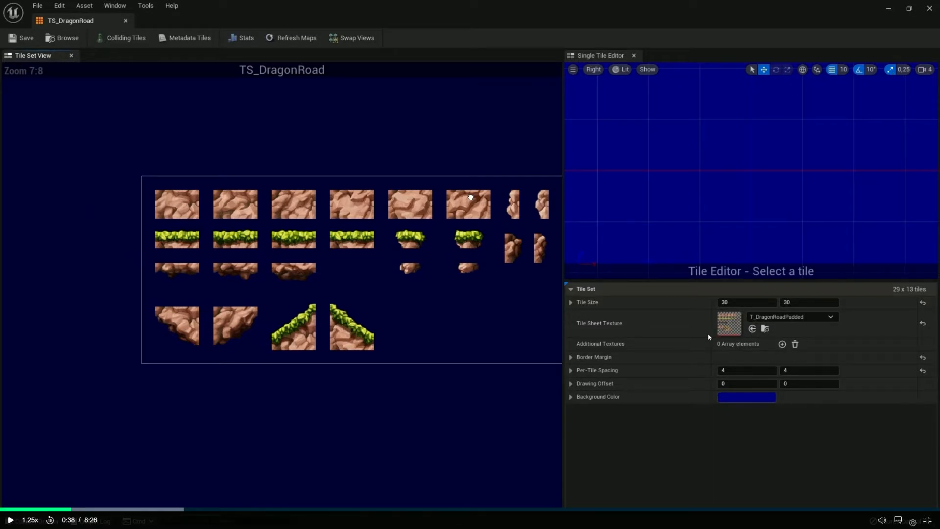
pyautogui.hotkey('alt', 'Tab')
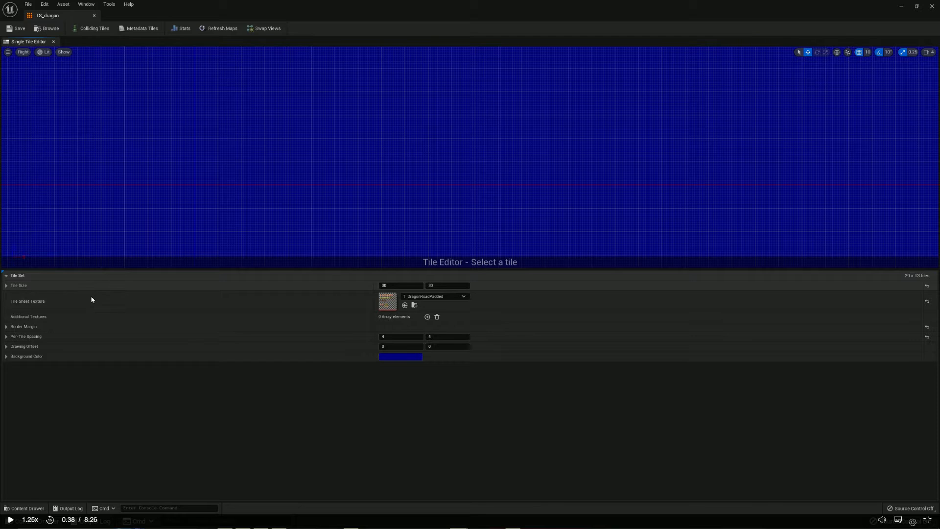
pyautogui.hotkey('alt', 'Tab')
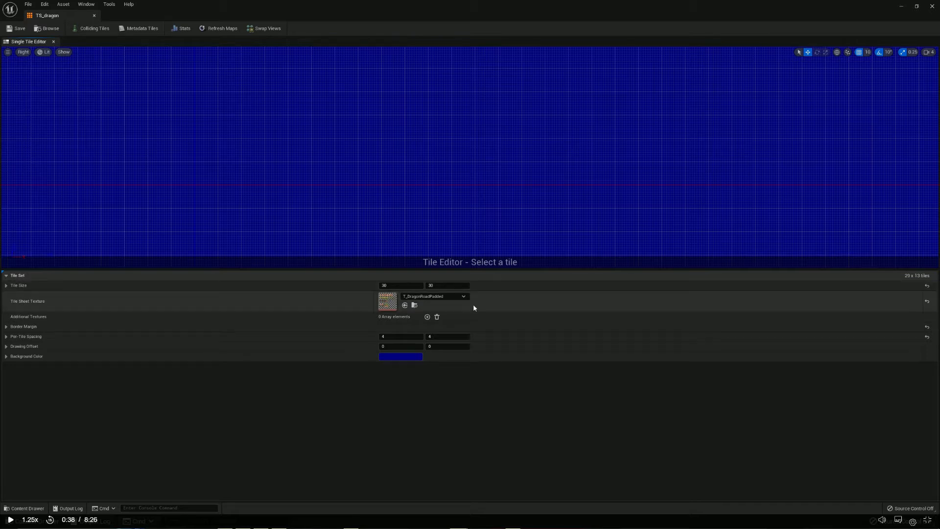
pyautogui.click(461, 297)
pyautogui.click(460, 297)
pyautogui.hotkey('alt', 'Tab')
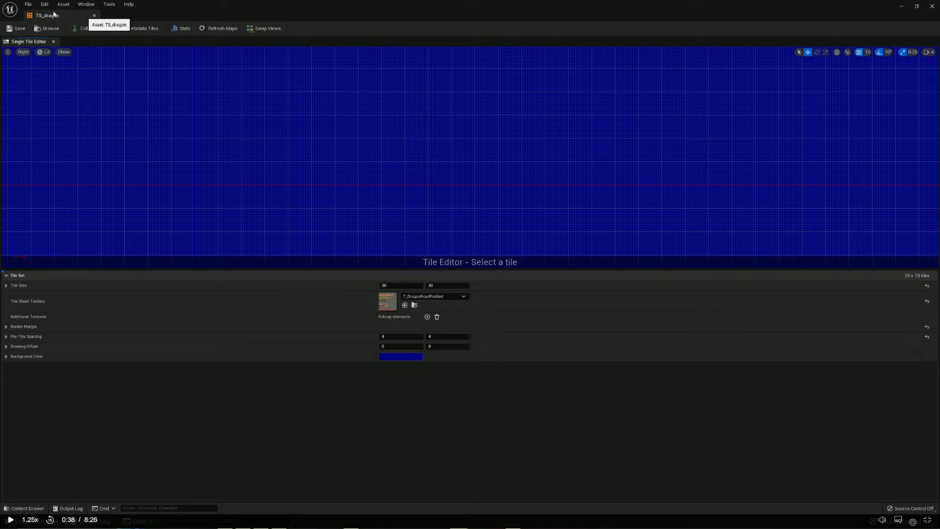
# Show the missing Tile Set View in the TS_dragon editor
pyautogui.click(44, 5)
pyautogui.moveTo(62, 7)
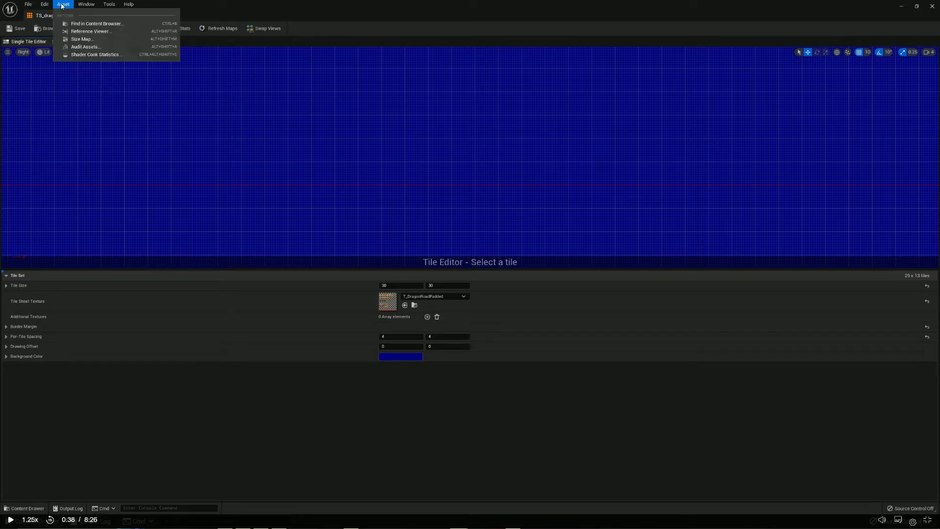
pyautogui.moveTo(29, 6)
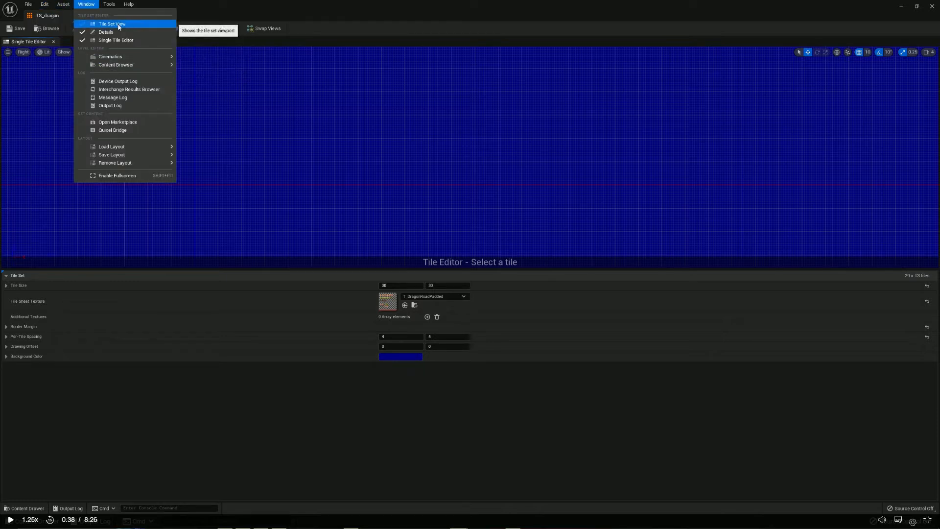
pyautogui.click(123, 23)
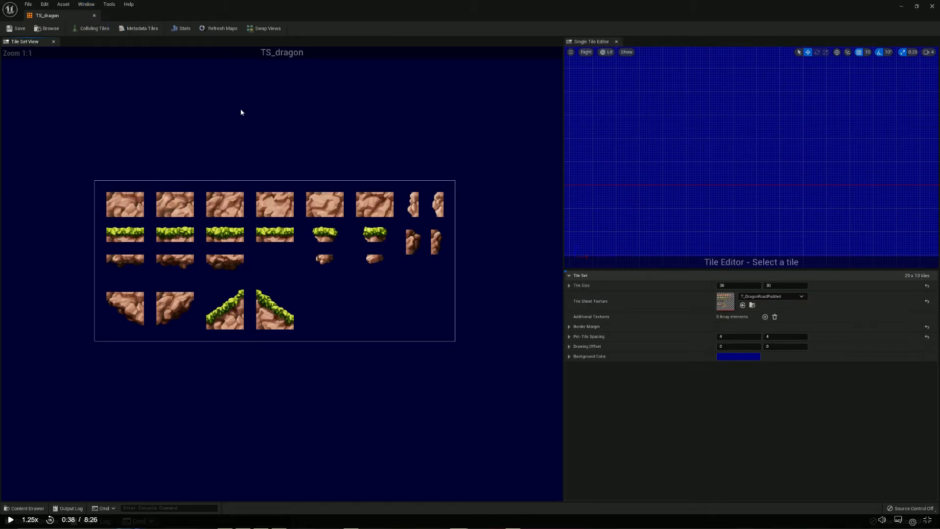
pyautogui.click(85, 5)
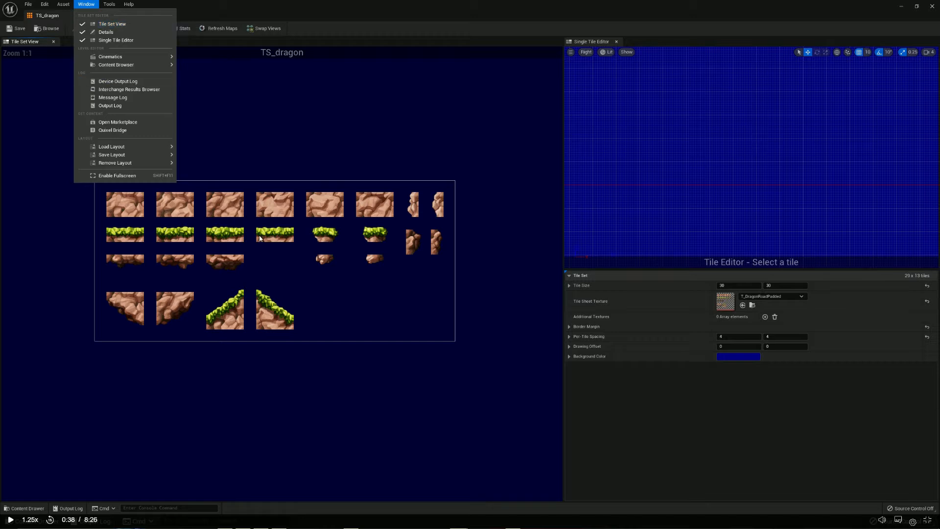
pyautogui.click(108, 221)
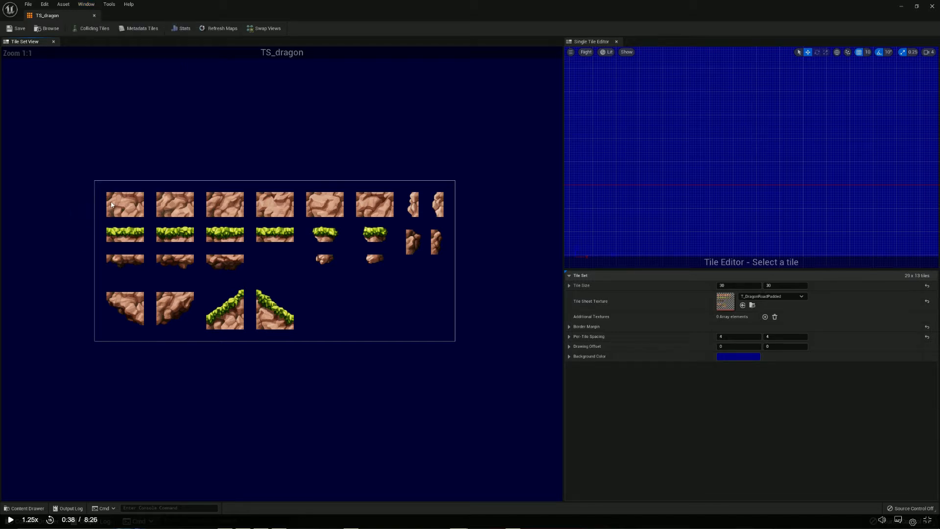
# Select the tiles of the first rock block in TS_dragon, and turn on the Colliding Tiles highlight
pyautogui.click(112, 198)
pyautogui.moveTo(109, 195); pyautogui.dragTo(141, 214)
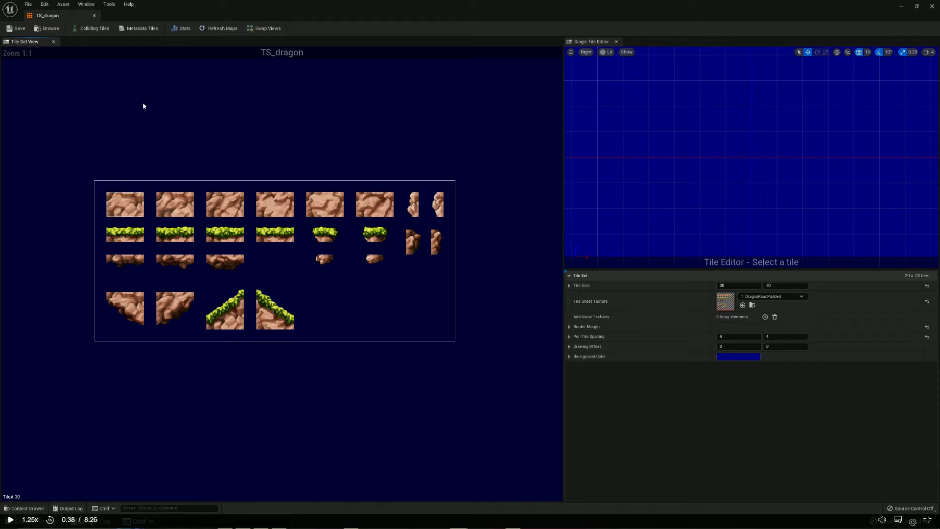
pyautogui.click(99, 29)
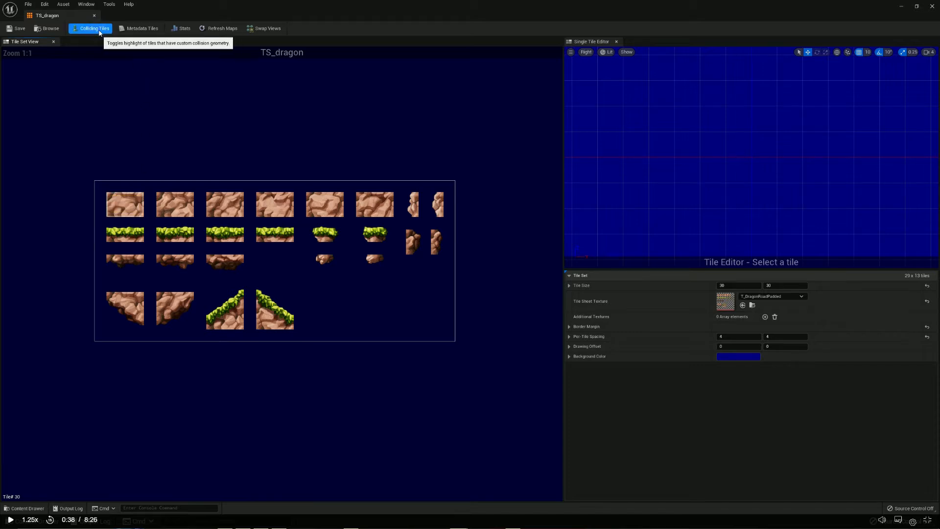
pyautogui.scroll(7, 108, 214)
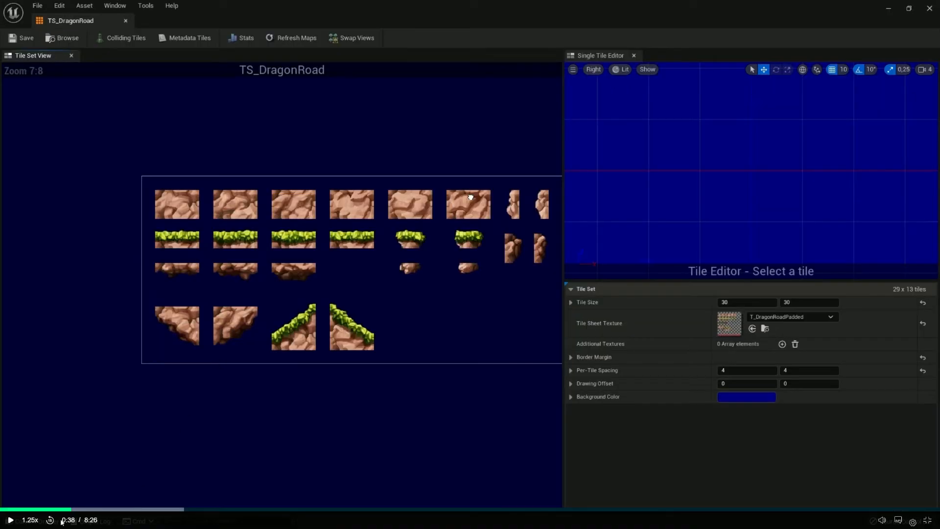
# Watch the lesson's demonstration of the Colliding Tiles option, pause it, and return to the TS_dragon editor
pyautogui.click(10, 520)
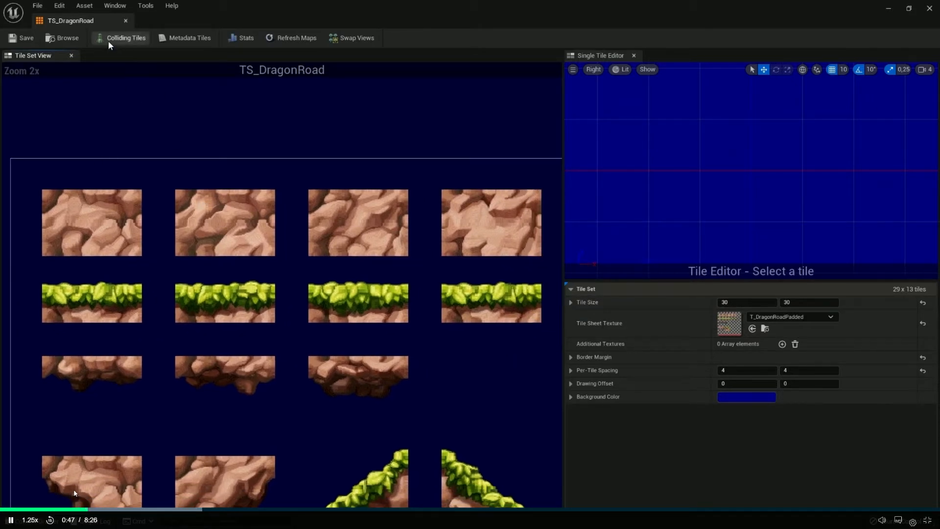
pyautogui.click(224, 325)
pyautogui.hotkey('alt', 'Tab')
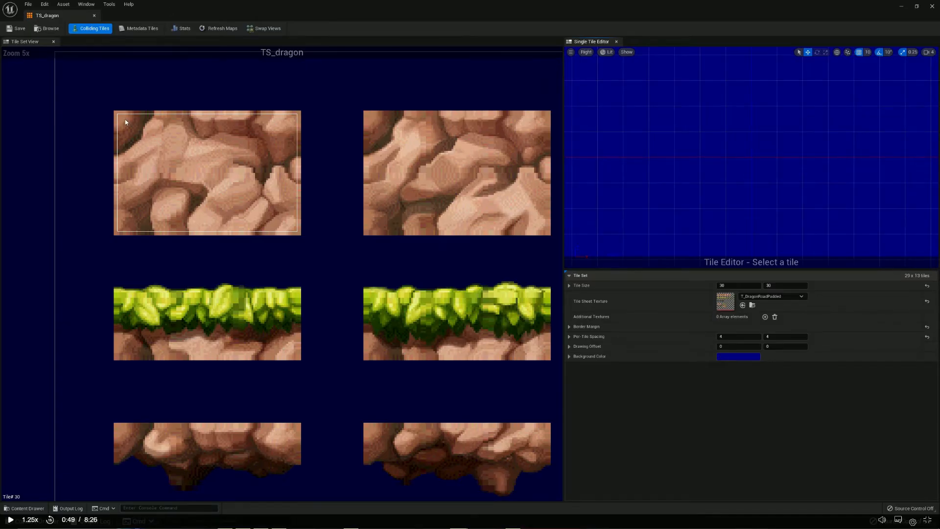
# Try to select the first rock block's tiles as one group in TS_dragon
pyautogui.moveTo(126, 119); pyautogui.dragTo(288, 227)
pyautogui.click(152, 138)
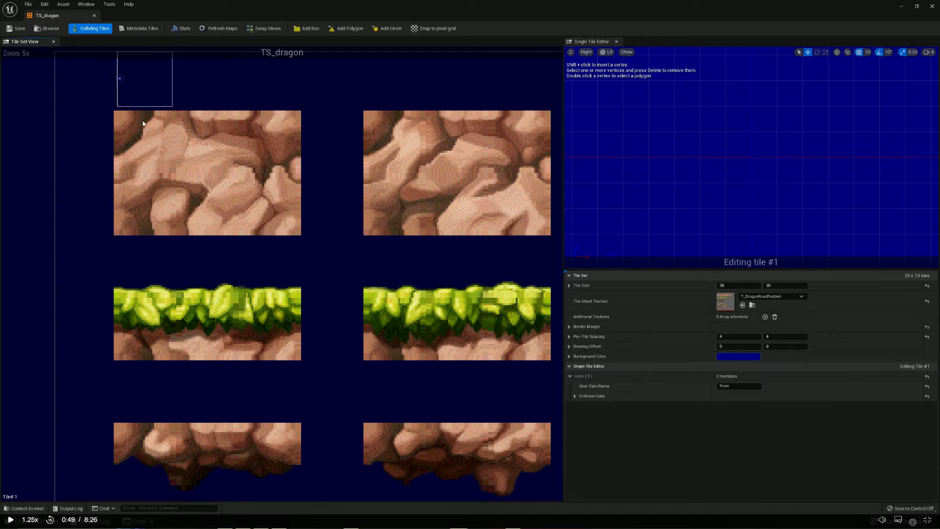
pyautogui.moveTo(128, 121); pyautogui.dragTo(285, 221)
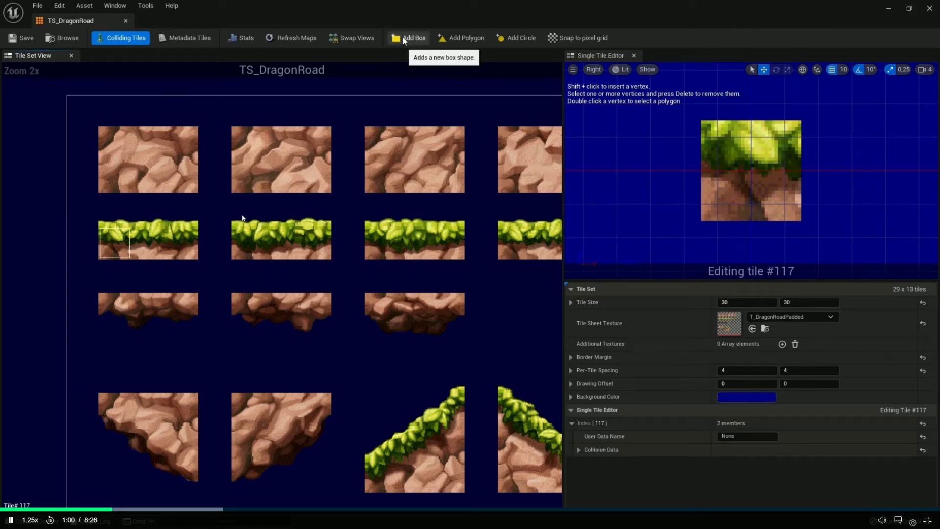
# Watch the lesson's demonstration of adding a box collision shape to the first grass tile, #117
pyautogui.click(341, 183)
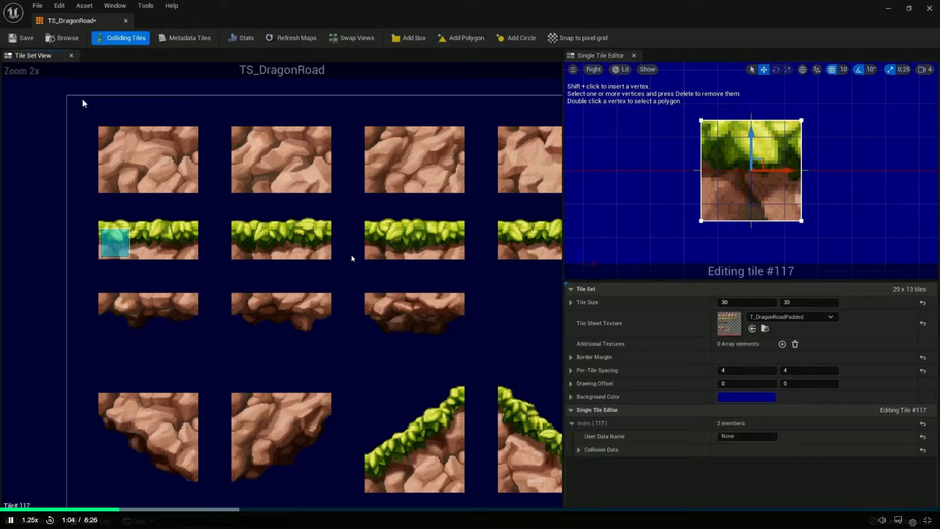
pyautogui.click(351, 254)
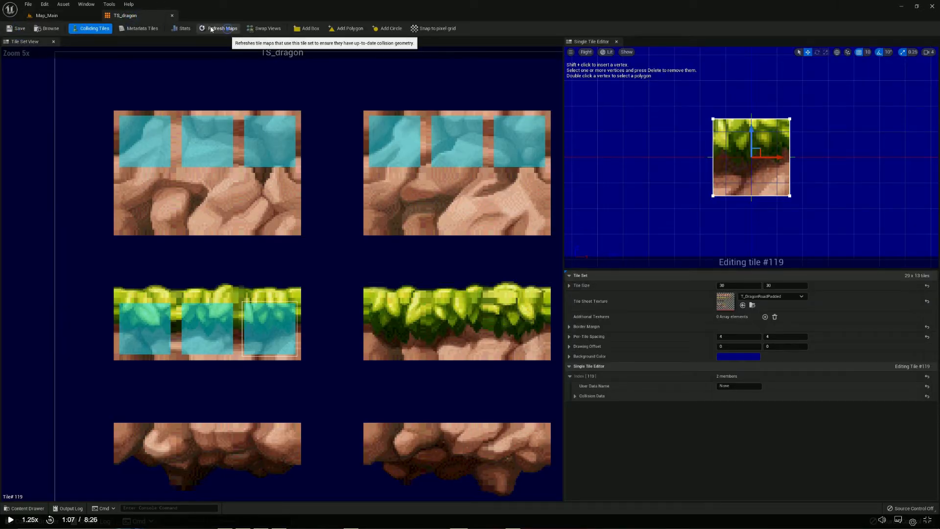
# Bring up the Map_Main level with a close view of the tile map, and watch the lesson's viewport display settings
pyautogui.click(46, 15)
pyautogui.moveTo(376, 269)
pyautogui.mouseDown(button='right')
pyautogui.moveTo(342, 269)
pyautogui.moveTo(386, 271)
pyautogui.mouseUp(button='right')
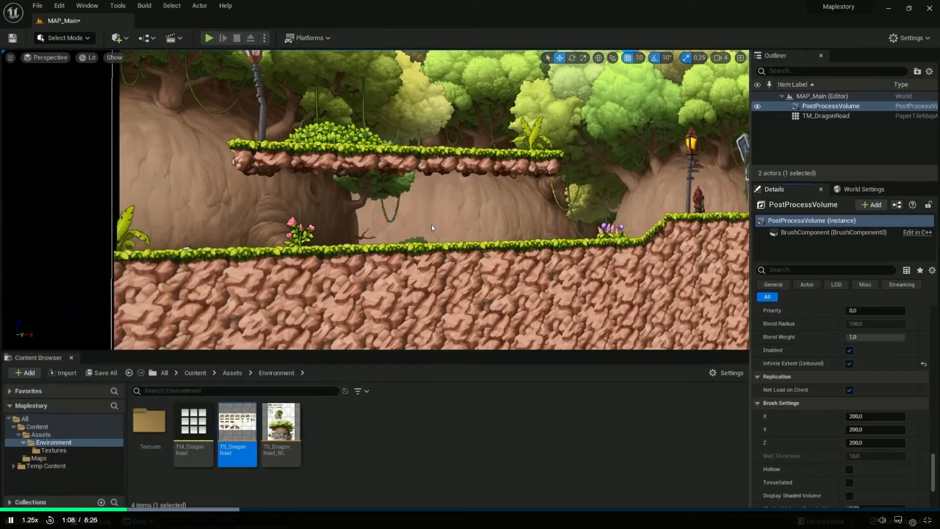
pyautogui.scroll(5, 431, 224)
pyautogui.scroll(1, 432, 227)
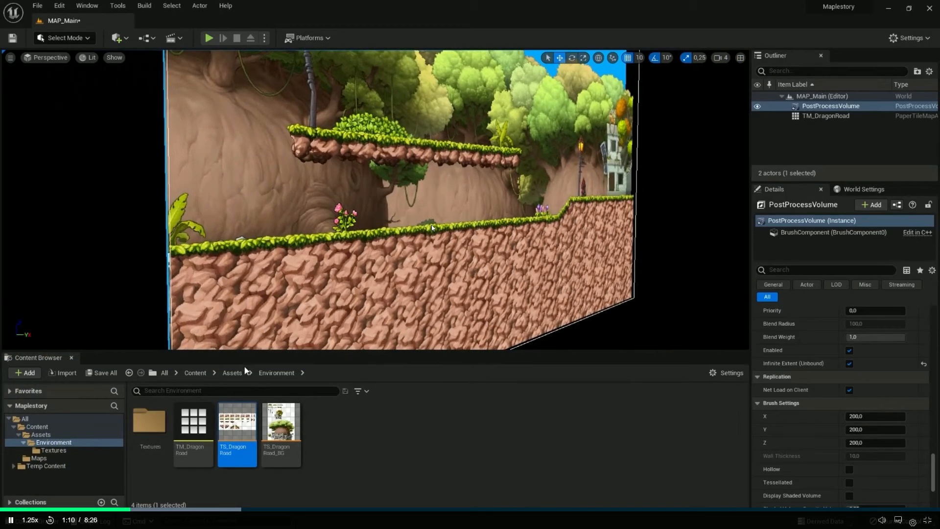
pyautogui.click(115, 58)
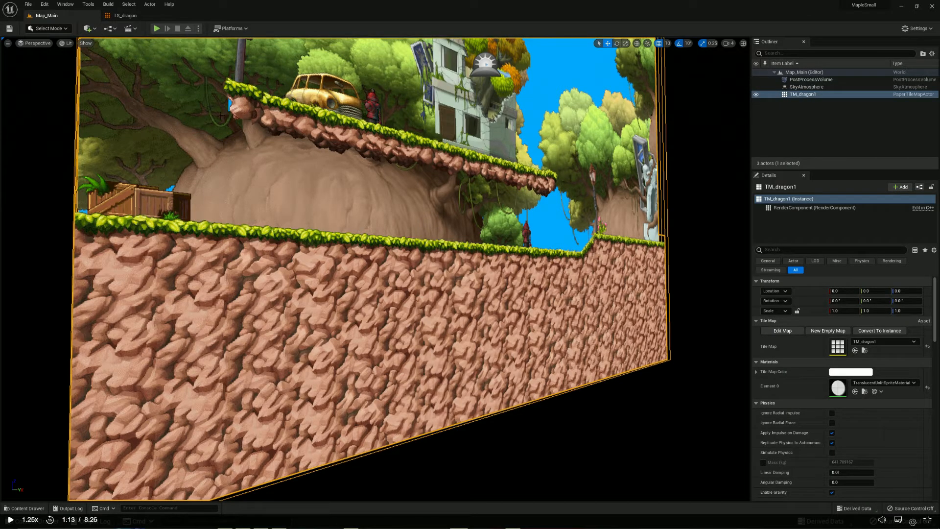
# Turn on collision display in the Map_Main viewport, and inspect the collision boxes on the tile map's ground
pyautogui.click(84, 45)
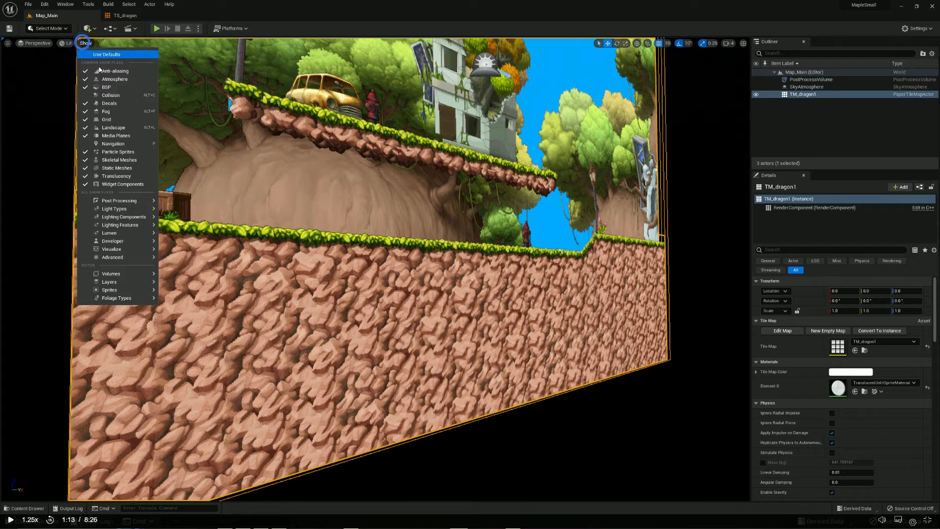
pyautogui.click(111, 95)
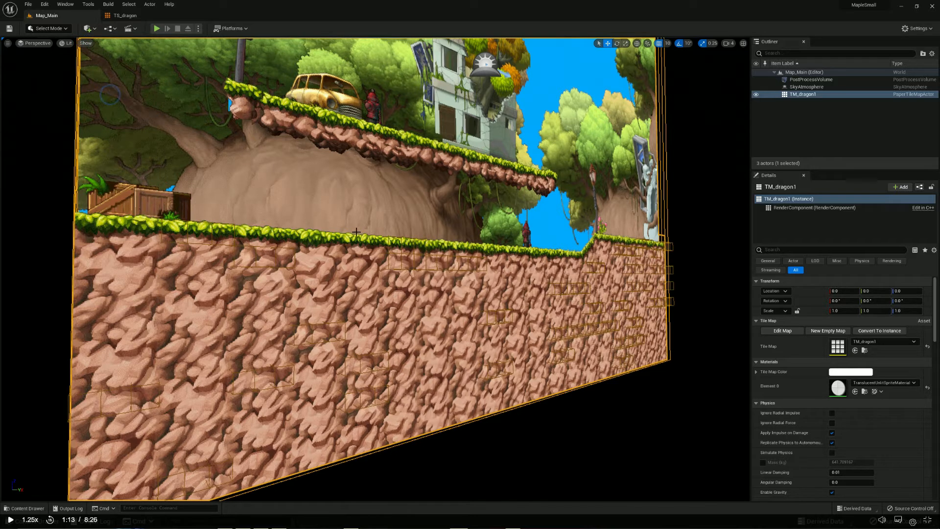
pyautogui.scroll(4, 397, 358)
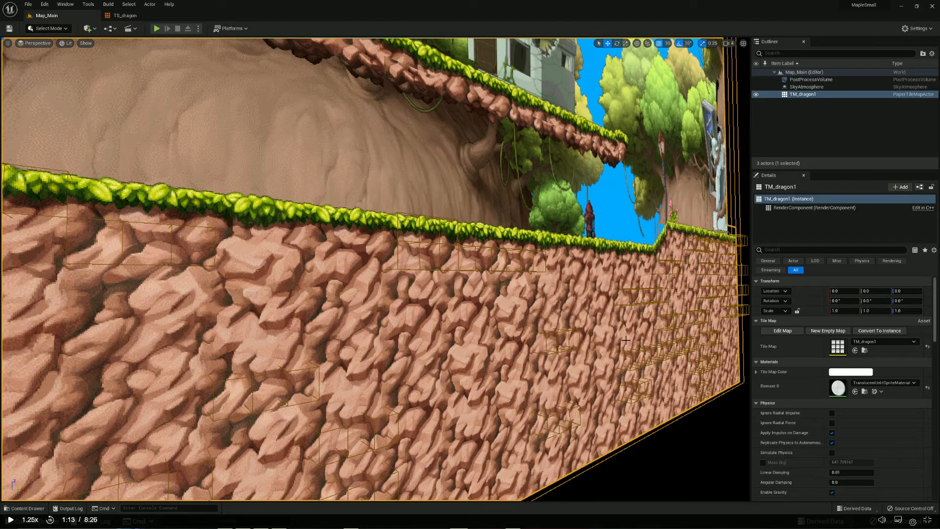
pyautogui.scroll(-5, 321, 306)
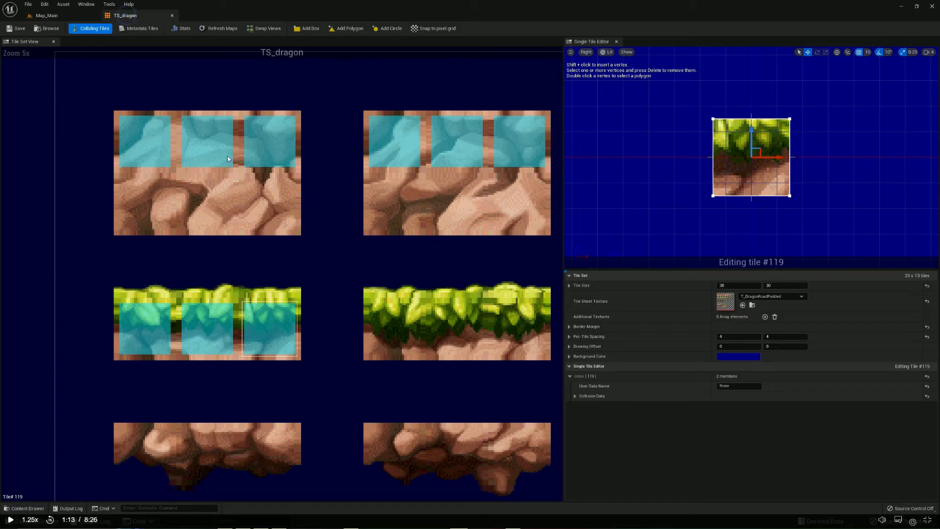
# Check the collision highlight on TS_dragon's rock tile #32, and undo the box shapes added to the rock and grass tiles
pyautogui.click(264, 140)
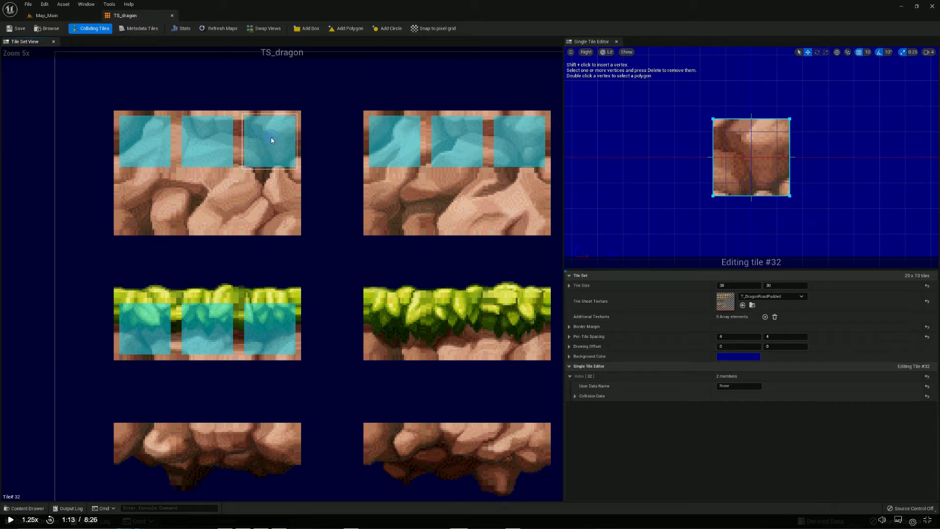
pyautogui.click(98, 30)
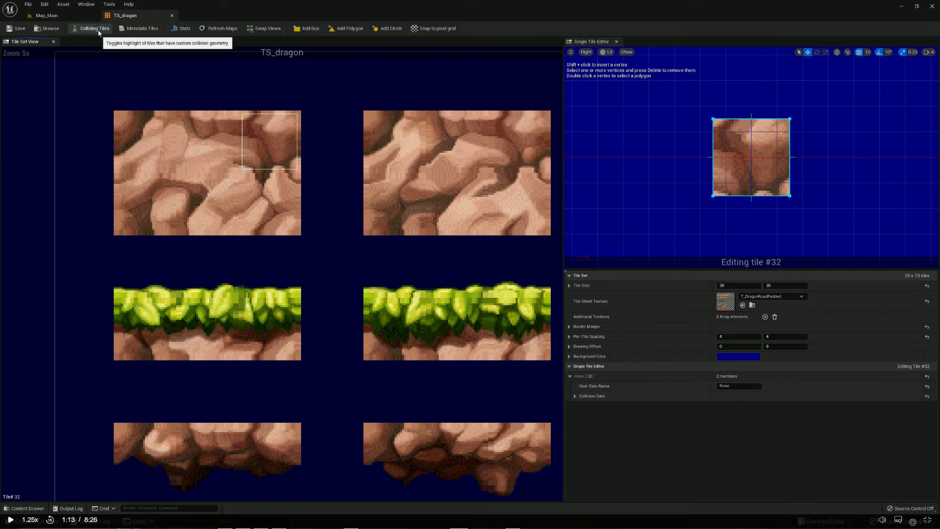
pyautogui.click(97, 29)
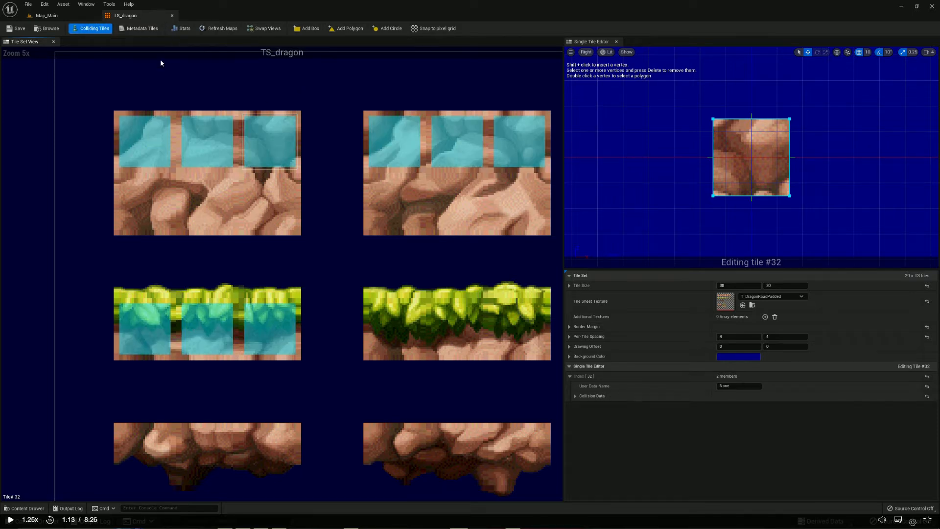
pyautogui.click(44, 5)
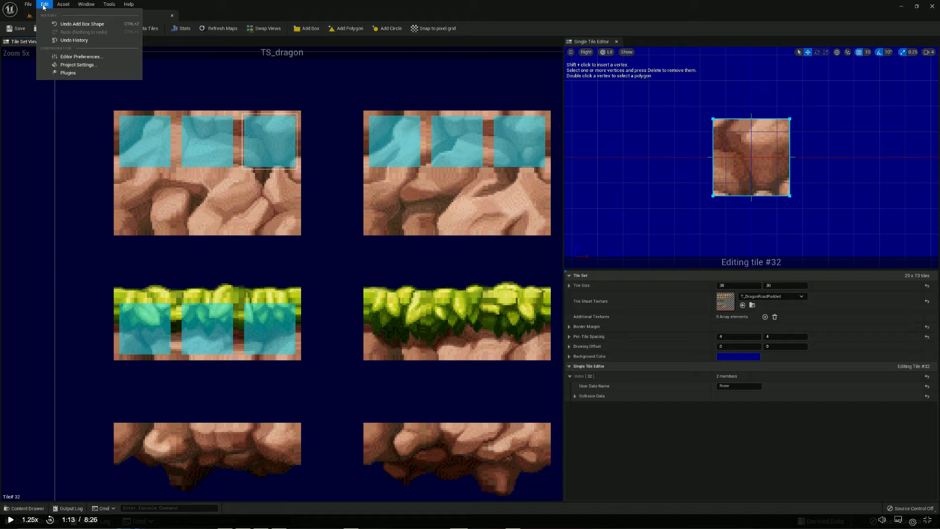
pyautogui.click(81, 24)
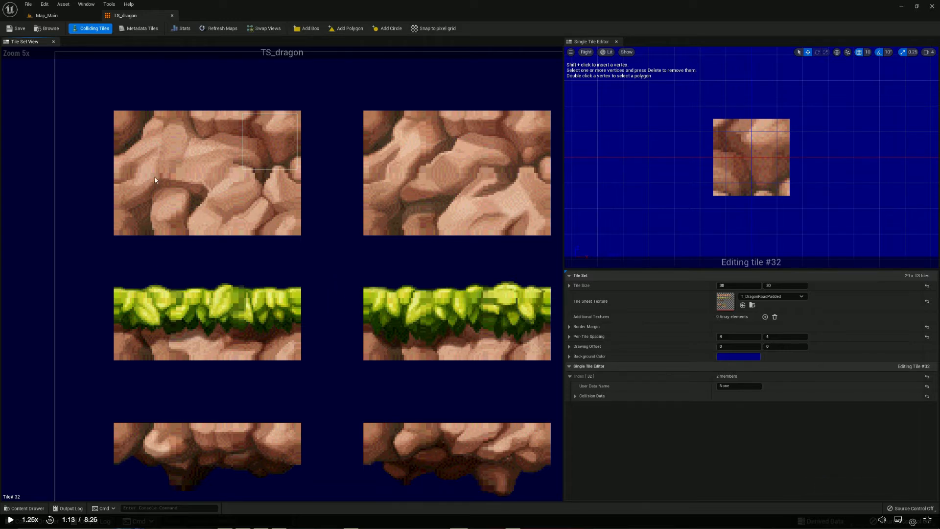
# Add a box collision shape to each of the three tiles in TS_dragon's first grass block, #117 to #119
pyautogui.click(156, 323)
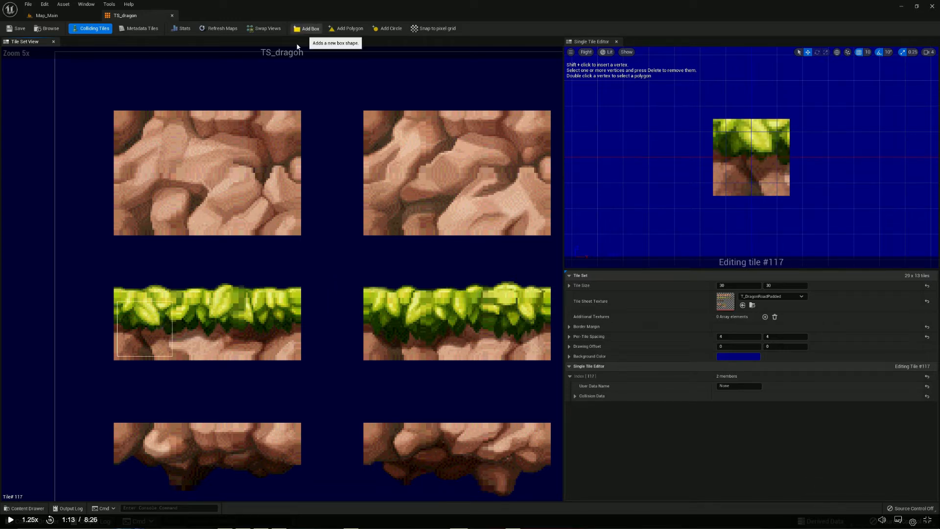
pyautogui.click(306, 29)
pyautogui.click(306, 28)
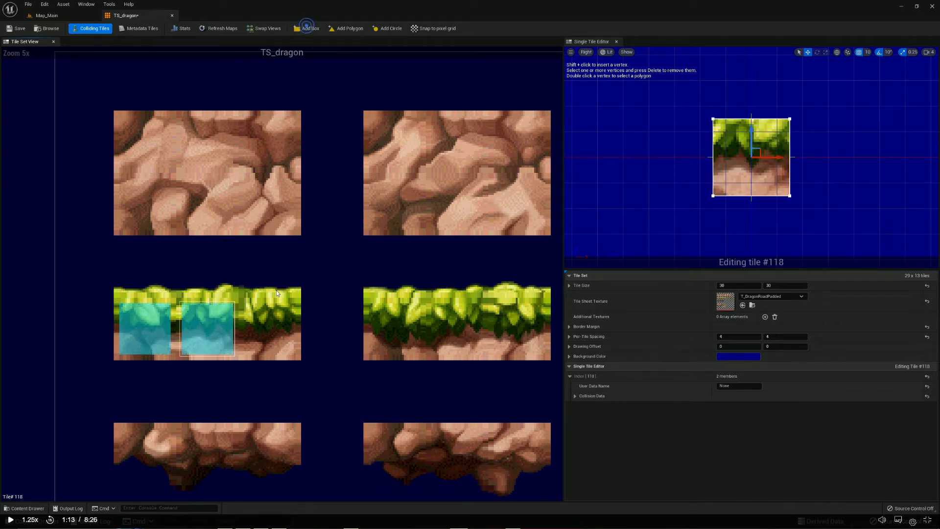
pyautogui.click(266, 320)
pyautogui.click(313, 30)
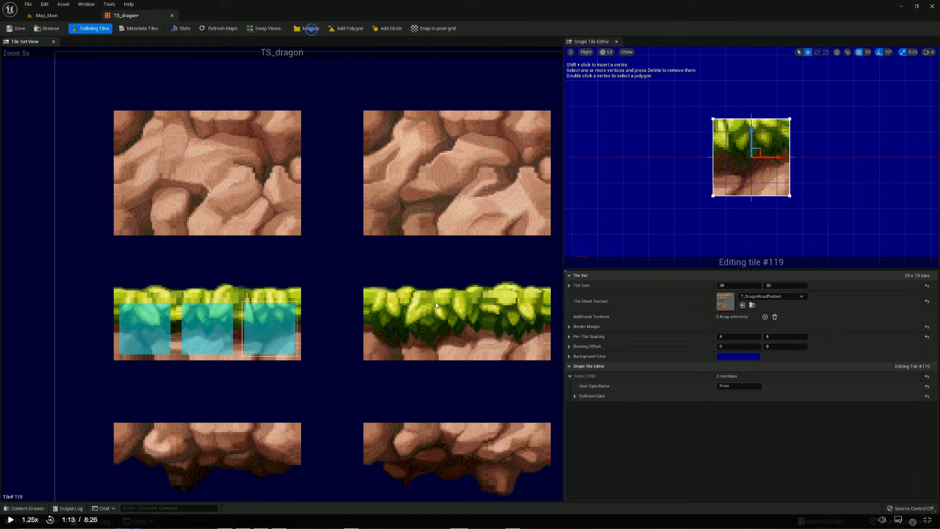
# Add a box collision shape to each of the three tiles in the second grass block, #121 to #123
pyautogui.click(397, 322)
pyautogui.click(310, 29)
pyautogui.click(458, 318)
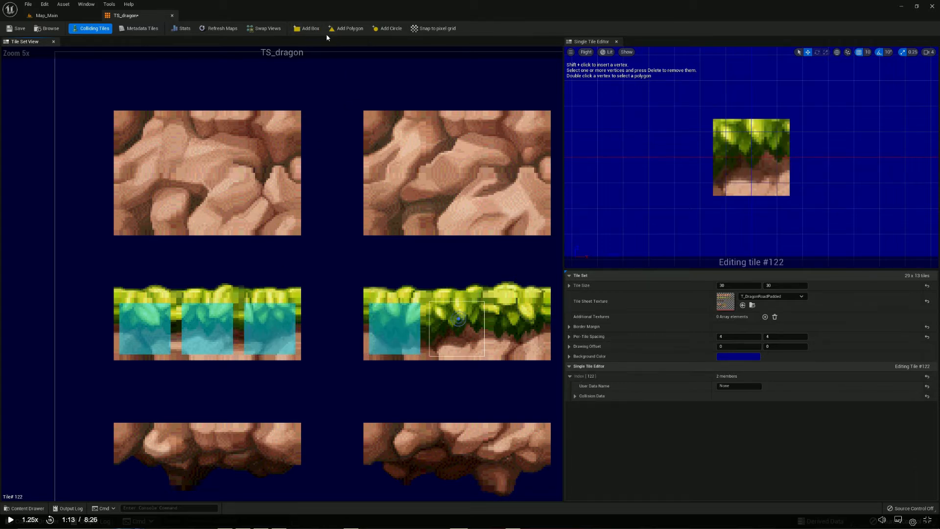
pyautogui.click(307, 29)
pyautogui.click(508, 324)
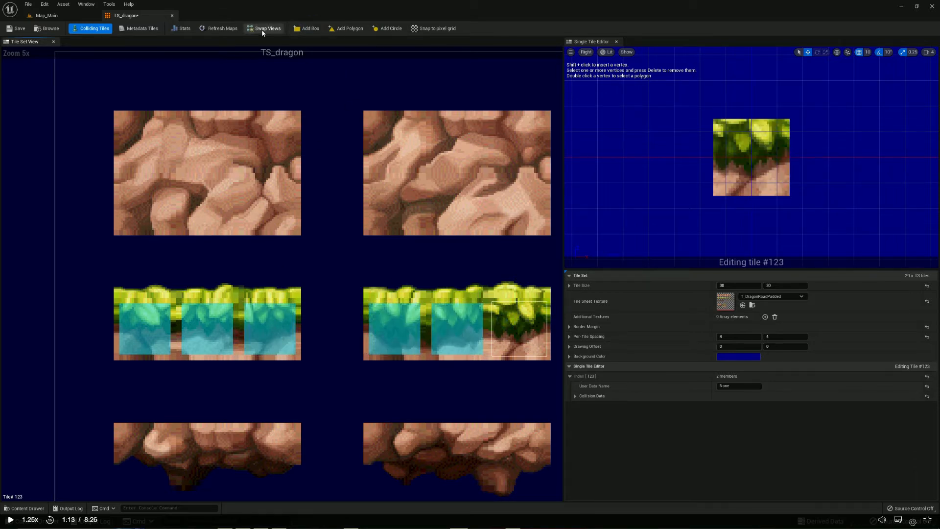
pyautogui.click(308, 29)
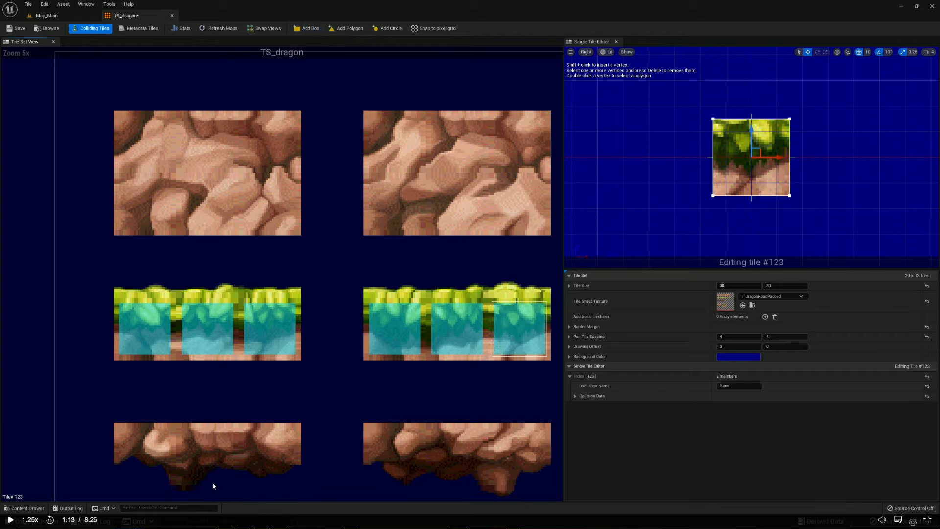
# Add a box collision shape to each of the three tiles in the third grass block, #125 to #127
pyautogui.scroll(-3, 456, 340)
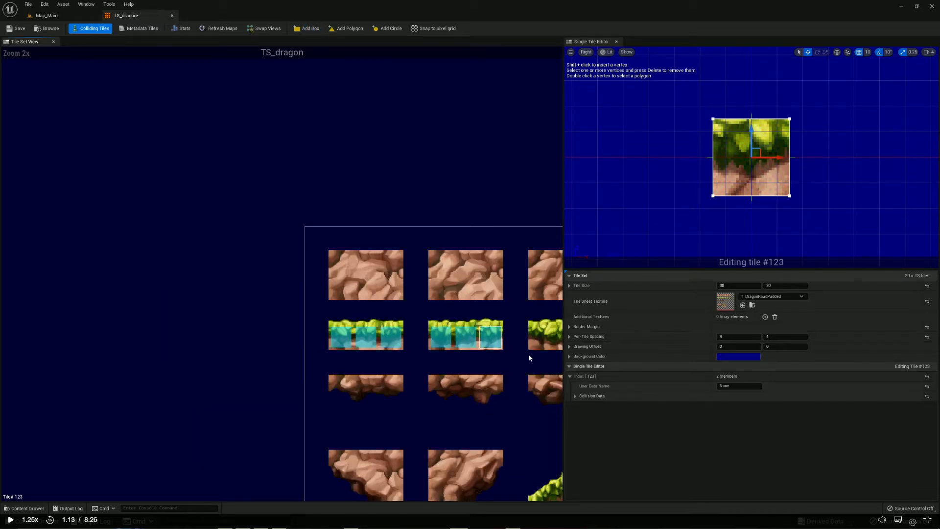
pyautogui.moveTo(528, 364); pyautogui.dragTo(905, 362)
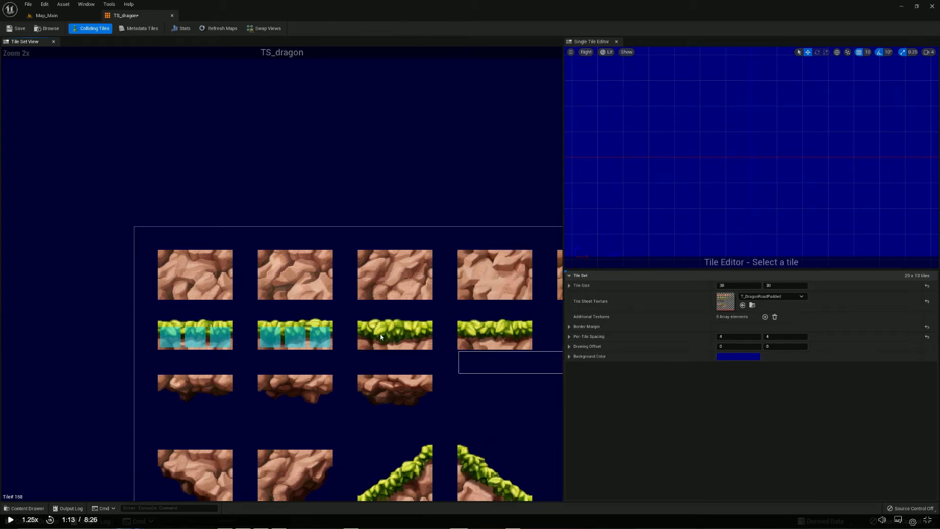
pyautogui.click(369, 336)
pyautogui.click(309, 29)
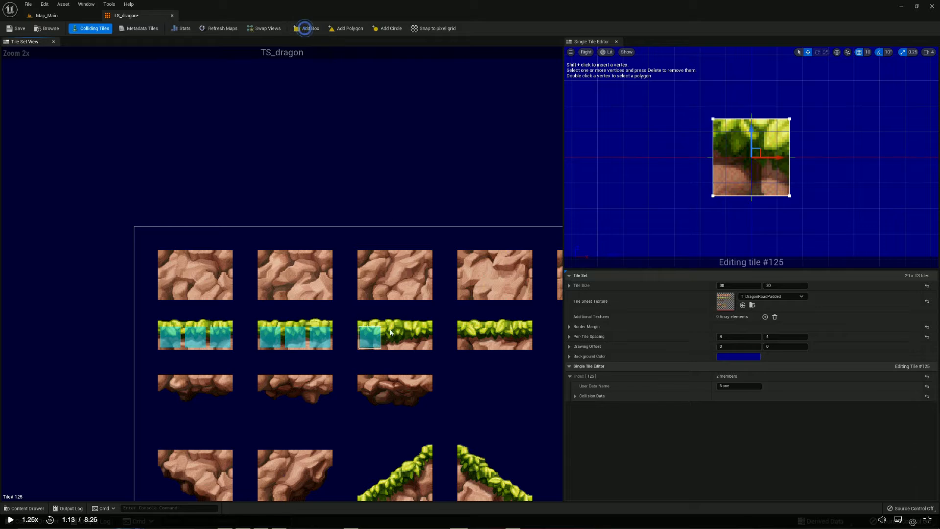
pyautogui.click(394, 336)
pyautogui.click(309, 28)
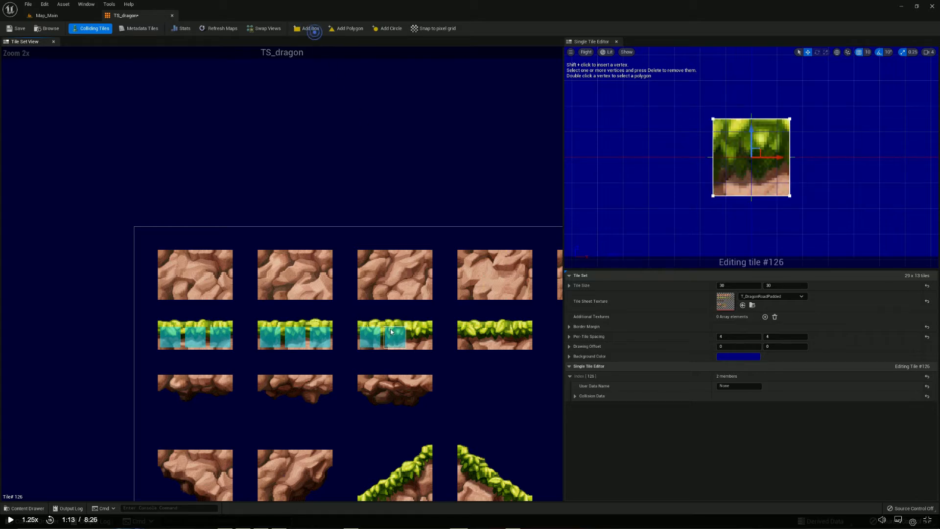
pyautogui.click(419, 337)
pyautogui.click(309, 29)
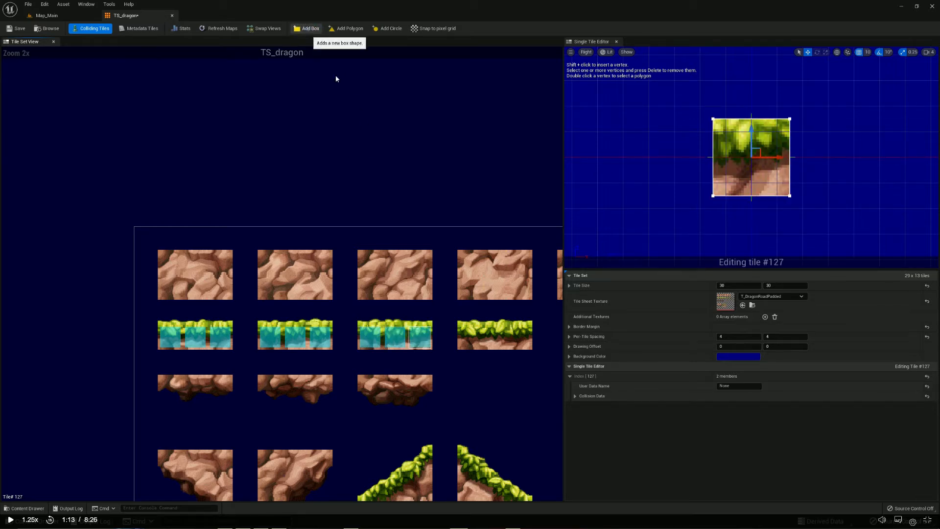
# Add a box collision shape to each of the three tiles in the fourth grass block, #129 to #131
pyautogui.click(469, 338)
pyautogui.click(308, 28)
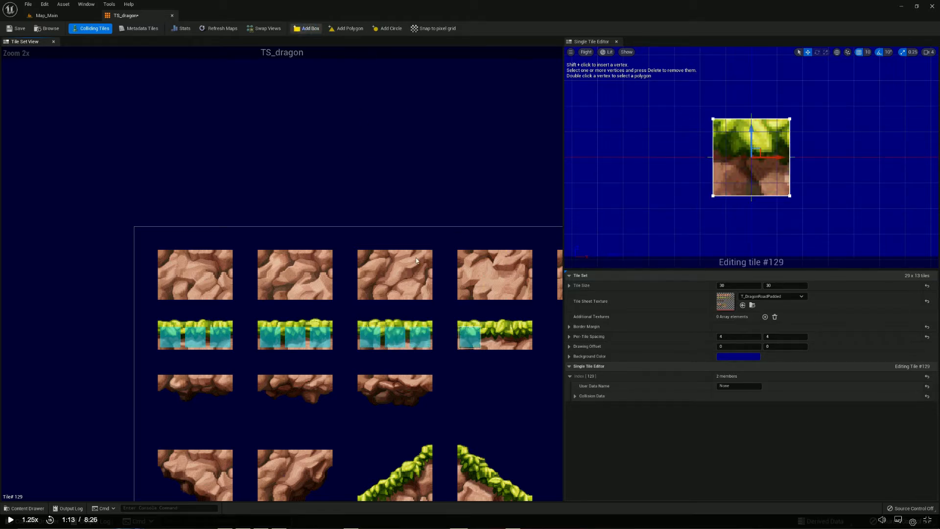
pyautogui.click(495, 337)
pyautogui.click(305, 29)
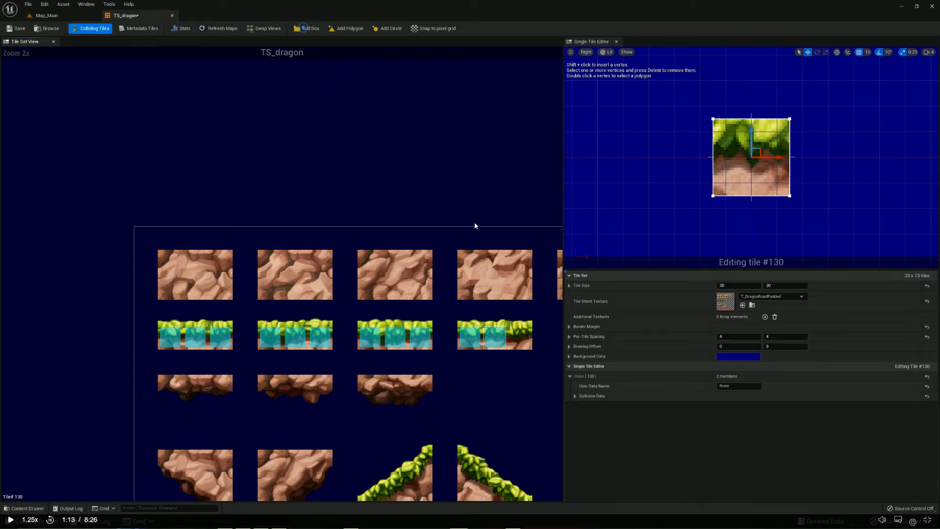
pyautogui.click(519, 336)
pyautogui.click(306, 29)
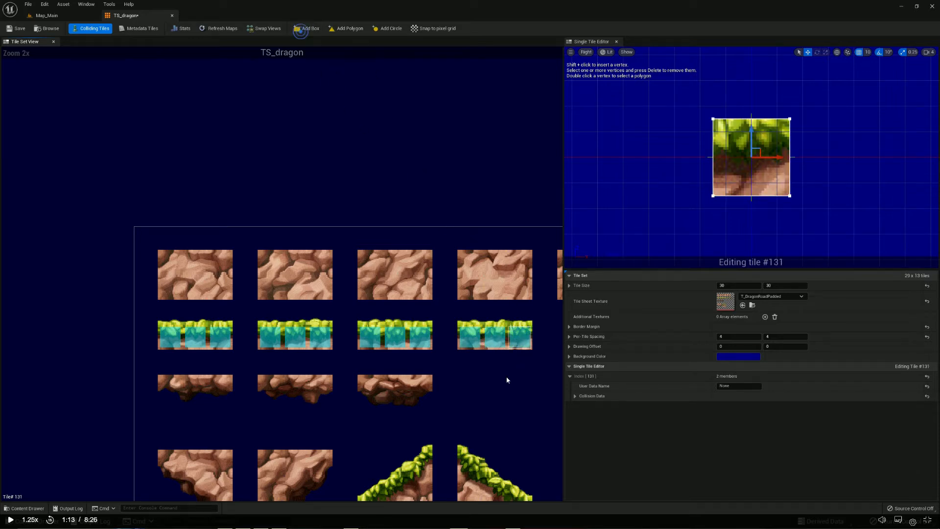
# Add a box collision shape to the central tile of the first small grass-topped edge piece in the same row
pyautogui.click(509, 378)
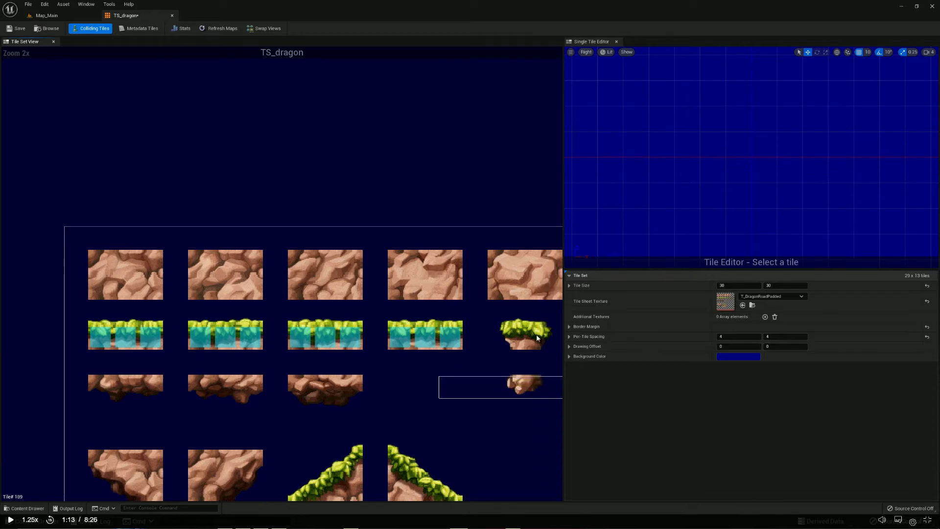
pyautogui.click(522, 335)
pyautogui.click(306, 29)
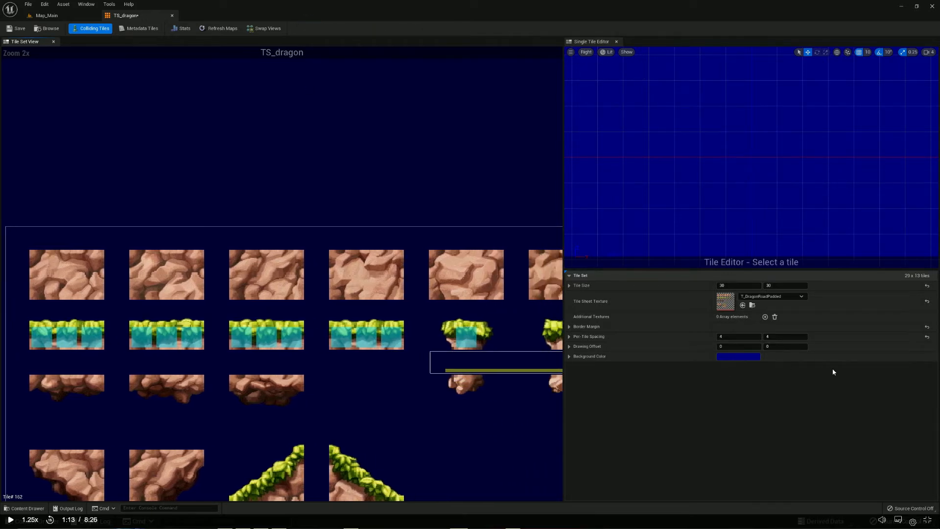
# Add a box collision shape to the central tile, #138, of the second small grass-topped piece
pyautogui.moveTo(525, 361); pyautogui.dragTo(704, 364)
pyautogui.click(530, 340)
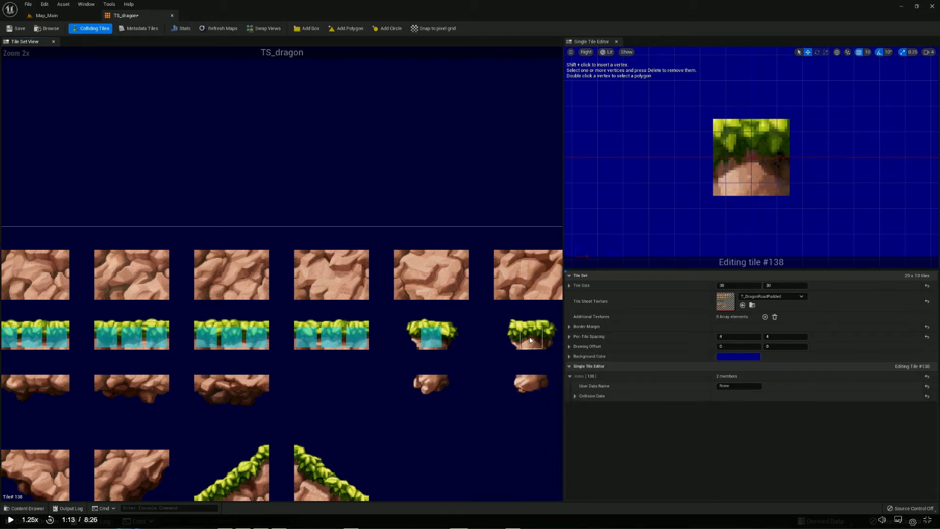
pyautogui.click(307, 28)
pyautogui.moveTo(469, 351); pyautogui.dragTo(906, 382)
pyautogui.scroll(-3, 433, 453)
pyautogui.scroll(6, 418, 457)
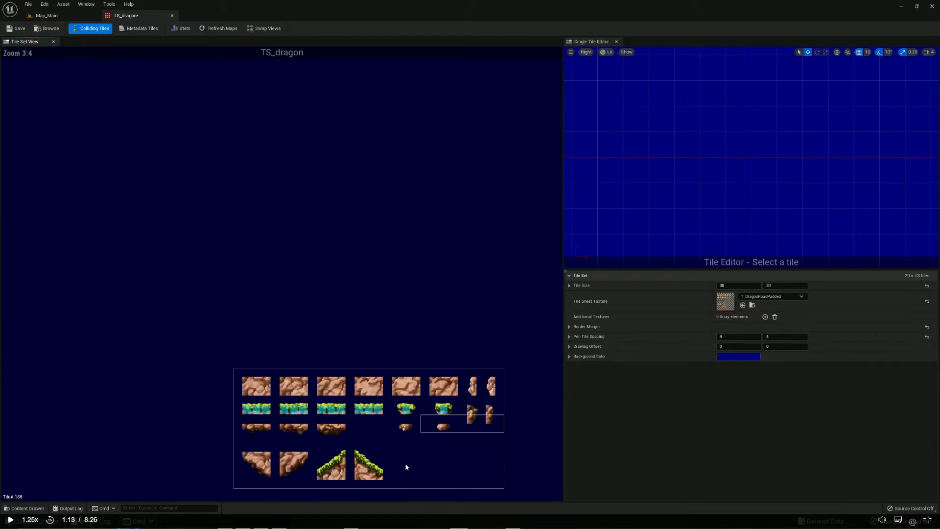
# Add a box collision shape to tiles #274, #303, #304 and #334 of the descending grass slope
pyautogui.click(264, 397)
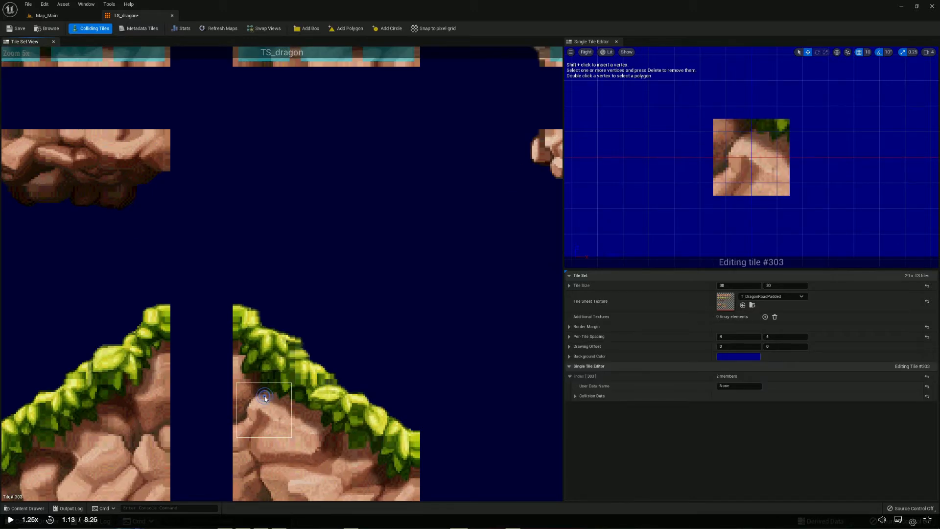
pyautogui.click(259, 354)
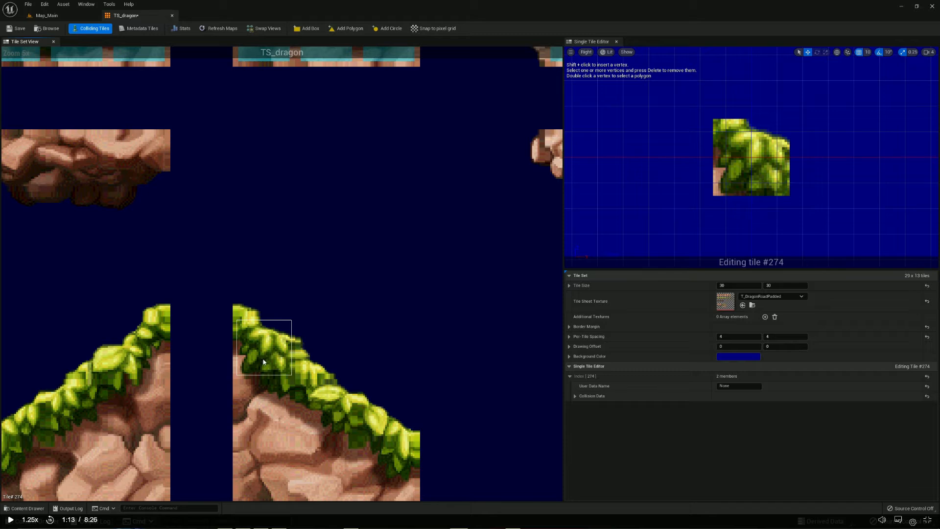
pyautogui.click(312, 28)
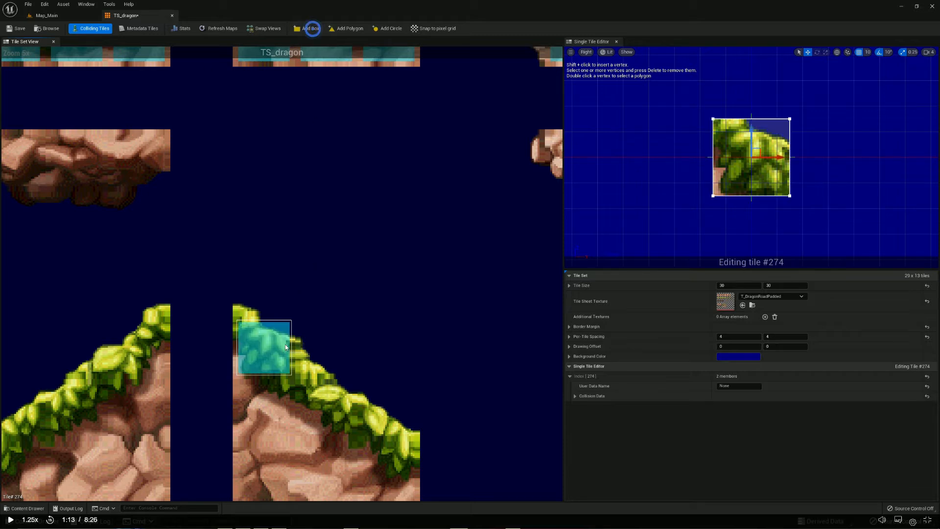
pyautogui.click(277, 399)
pyautogui.click(311, 28)
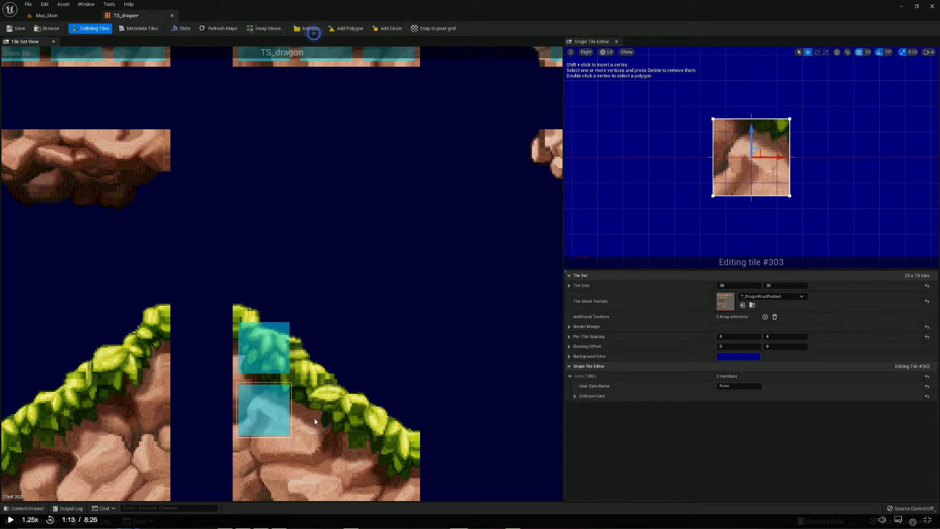
pyautogui.click(312, 410)
pyautogui.click(311, 28)
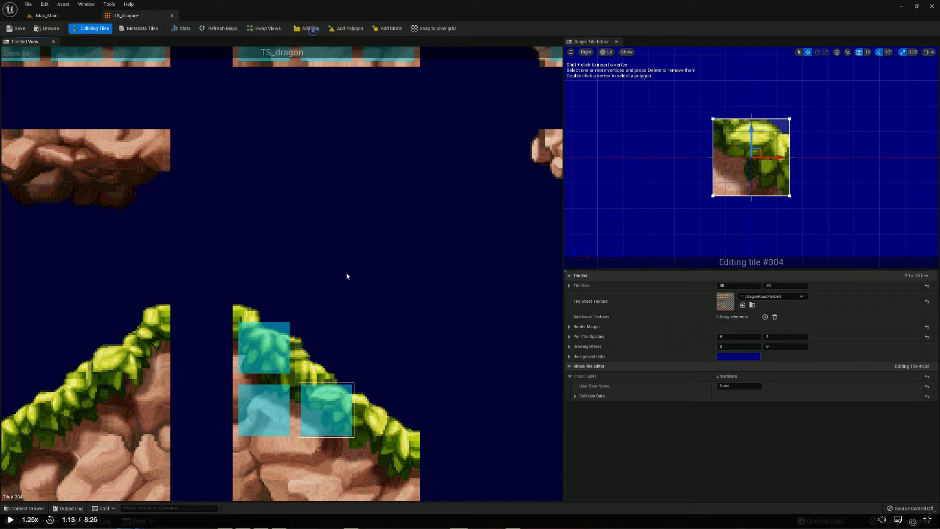
pyautogui.click(385, 452)
pyautogui.click(308, 30)
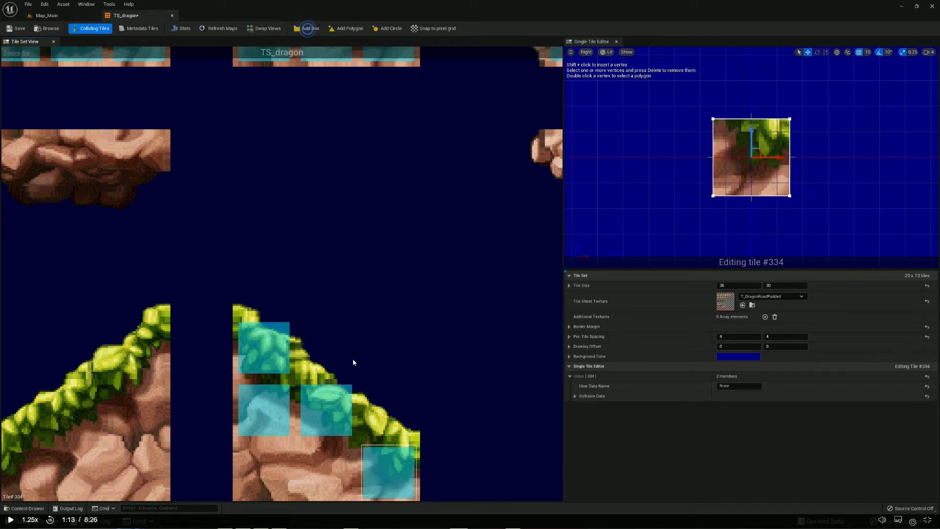
pyautogui.scroll(-1, 360, 415)
pyautogui.click(325, 453)
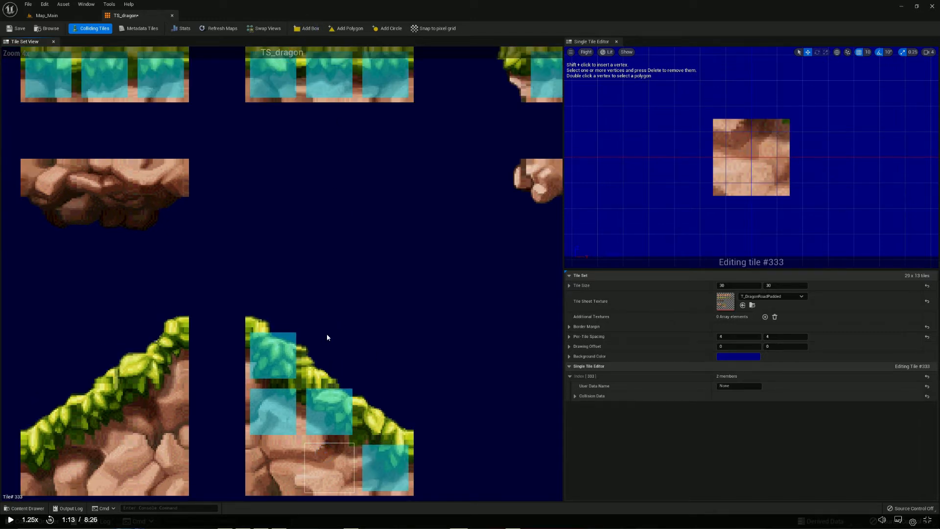
pyautogui.click(370, 424)
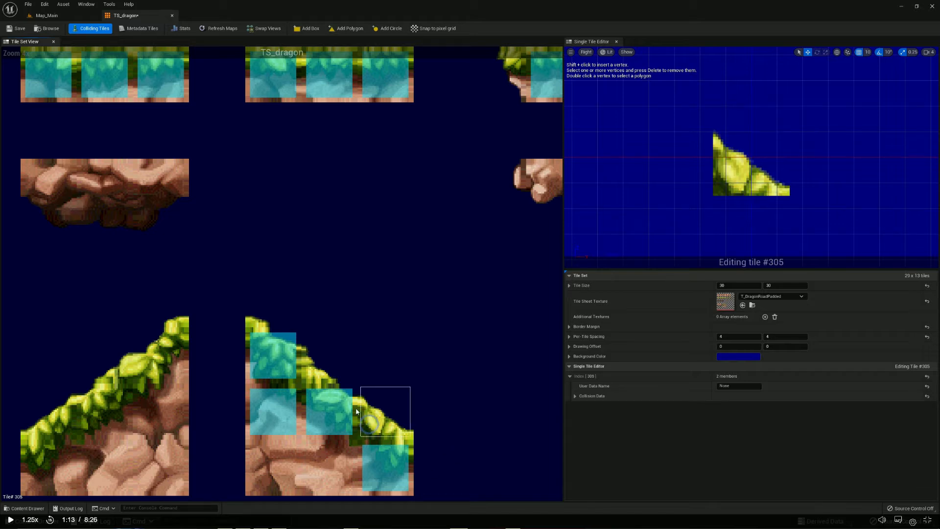
pyautogui.click(329, 371)
pyautogui.click(370, 411)
# Add a box collision shape to the three diagonal tiles #272, #300 and #328 of the ascending grass slope
pyautogui.click(174, 369)
pyautogui.click(307, 28)
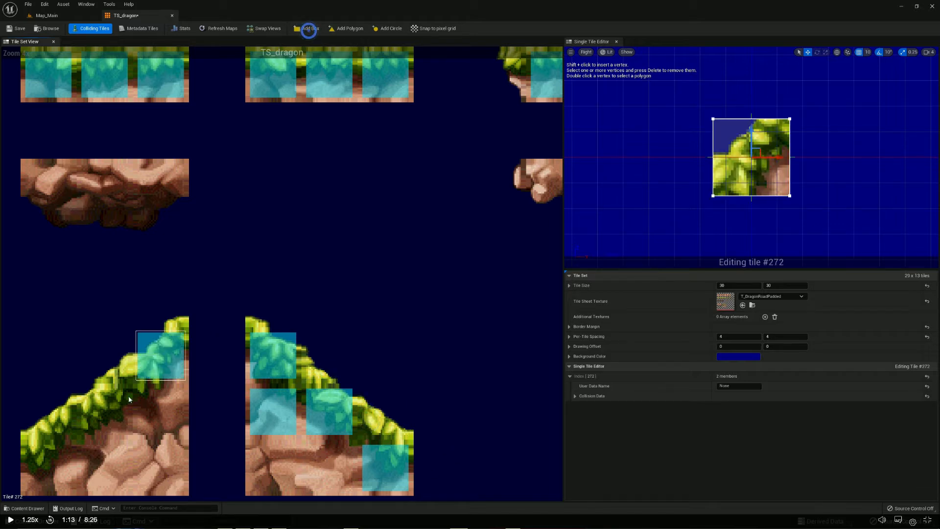
pyautogui.click(123, 398)
pyautogui.click(306, 28)
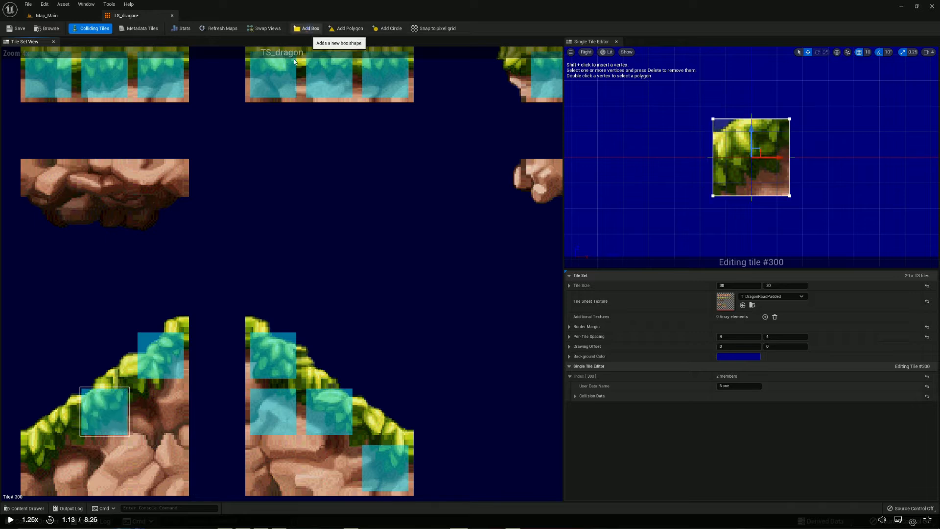
pyautogui.click(48, 448)
pyautogui.click(304, 28)
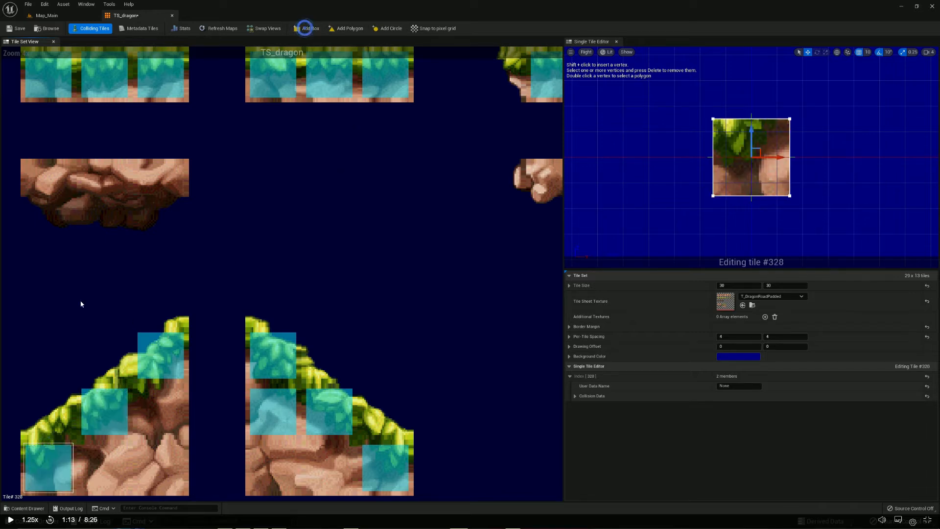
# Save the TS_dragon tile set and refresh the tile maps that use it
pyautogui.click(157, 286)
pyautogui.scroll(-6, 159, 380)
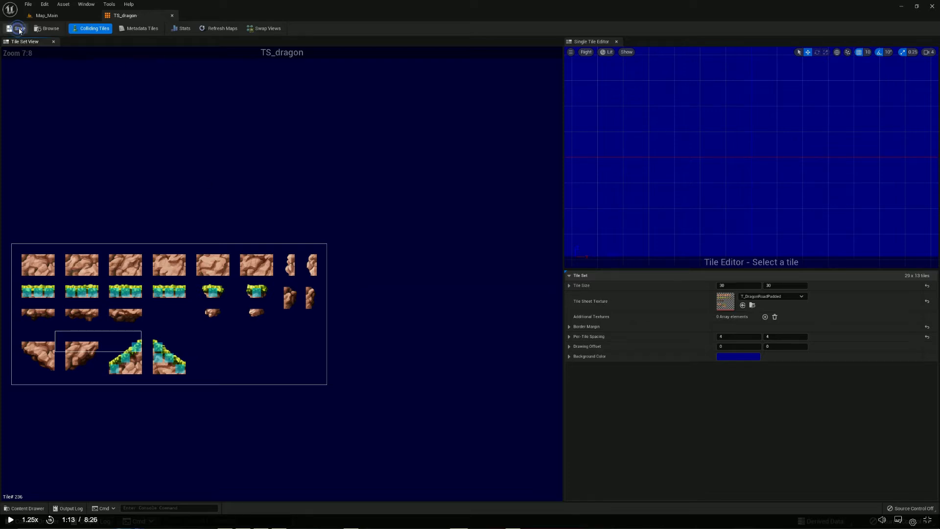
pyautogui.click(45, 15)
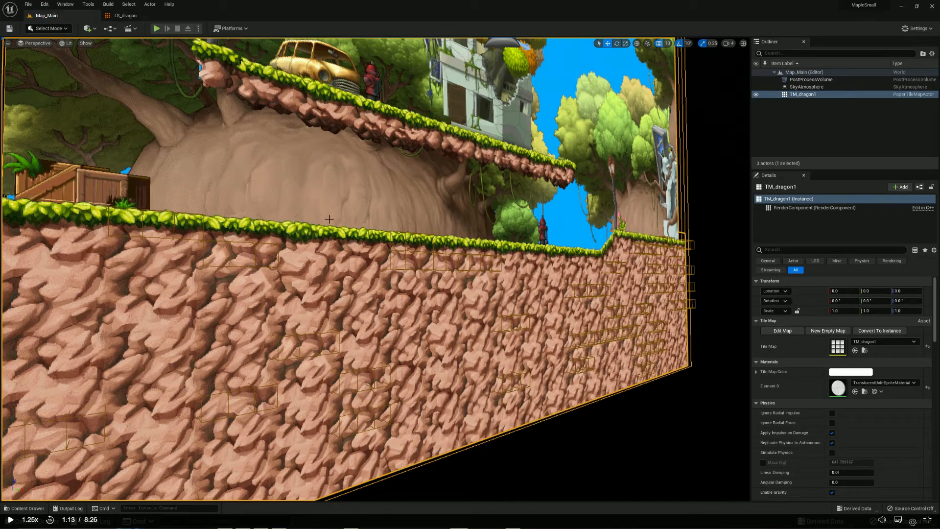
pyautogui.click(125, 16)
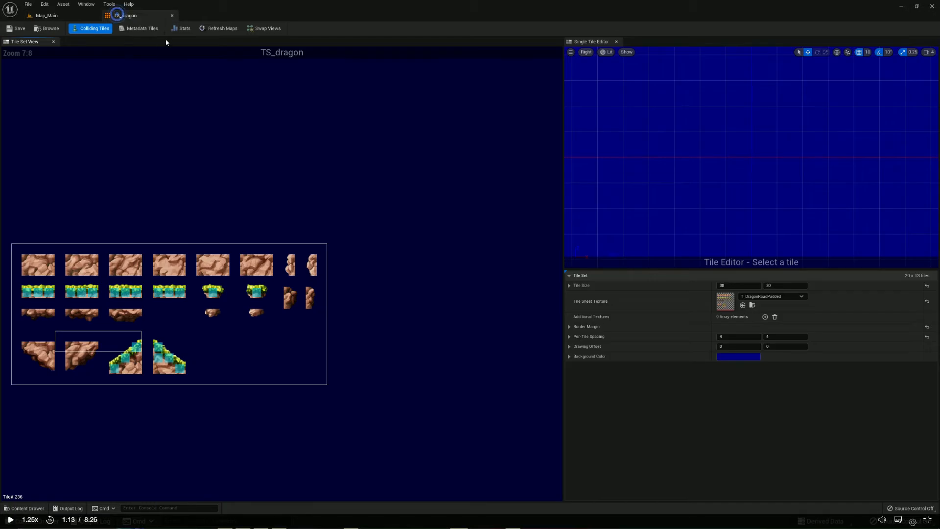
pyautogui.click(215, 28)
# Inspect the collision outlines along the grass ground and rock wall in the Map_Main level
pyautogui.click(46, 15)
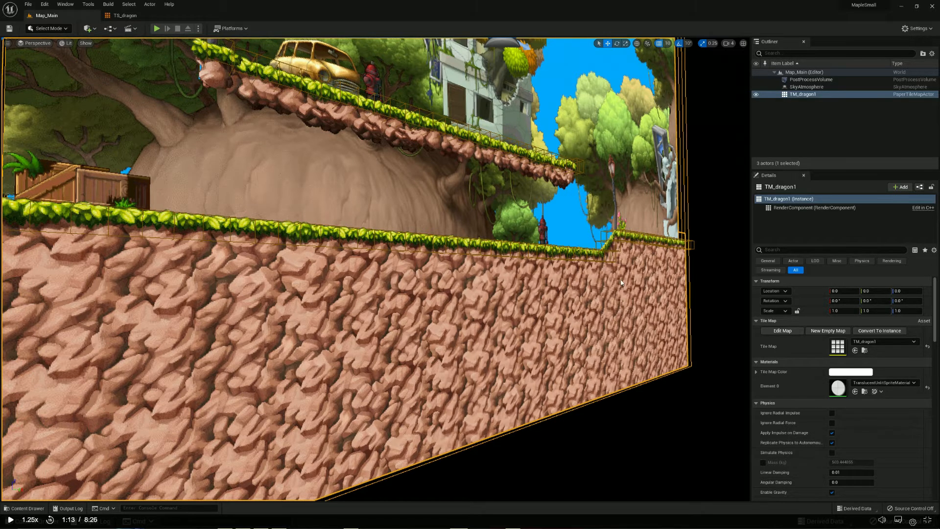
pyautogui.moveTo(376, 270); pyautogui.dragTo(406, 269, button='right')
pyautogui.moveTo(376, 269); pyautogui.dragTo(406, 270, button='right')
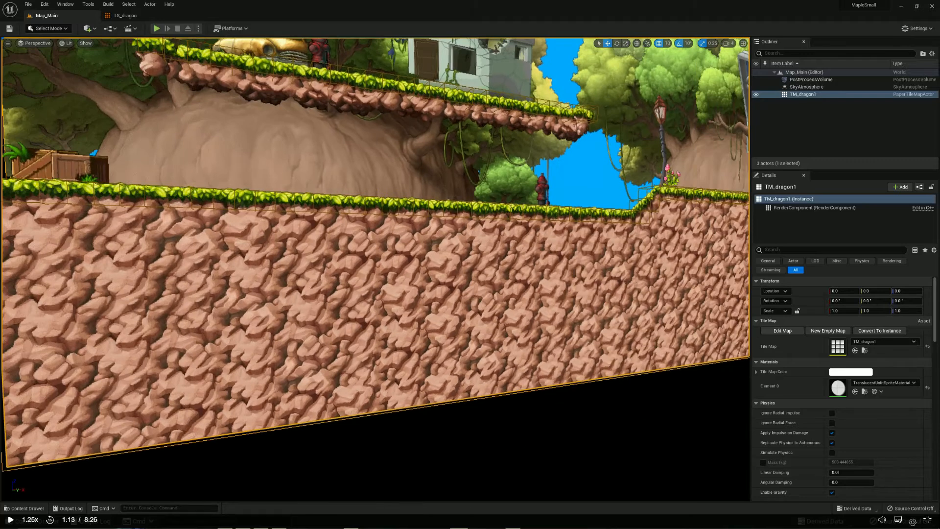
pyautogui.moveTo(451, 229); pyautogui.dragTo(517, 229, button='middle')
pyautogui.scroll(3, 451, 229)
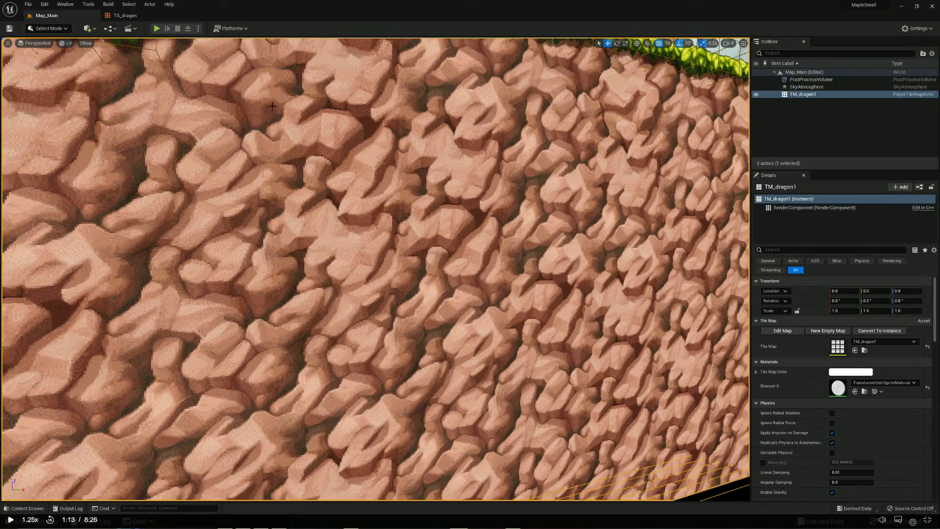
pyautogui.scroll(-4, 272, 106)
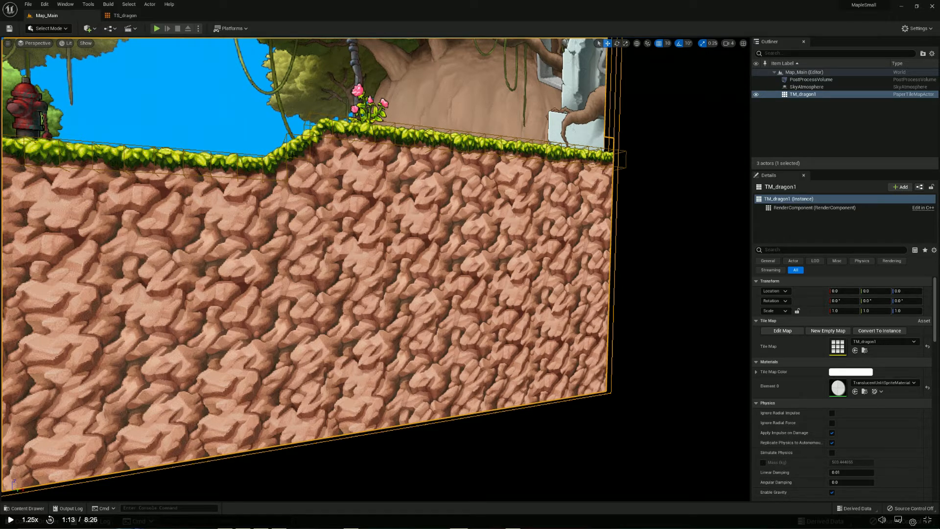
pyautogui.scroll(-3, 291, 156)
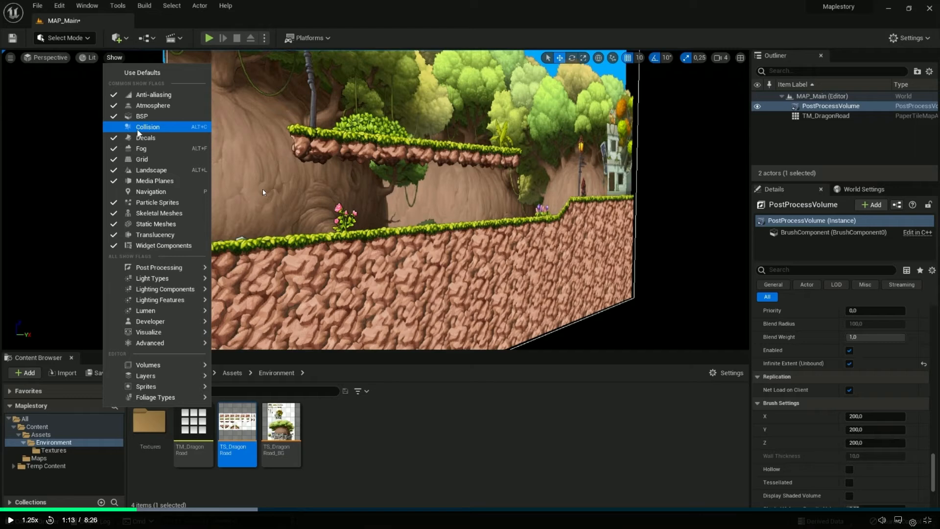
# Enable collision display in the MAP_Main viewport of the Maplestory project and check the TS_DragonRoad tile set
pyautogui.click(137, 129)
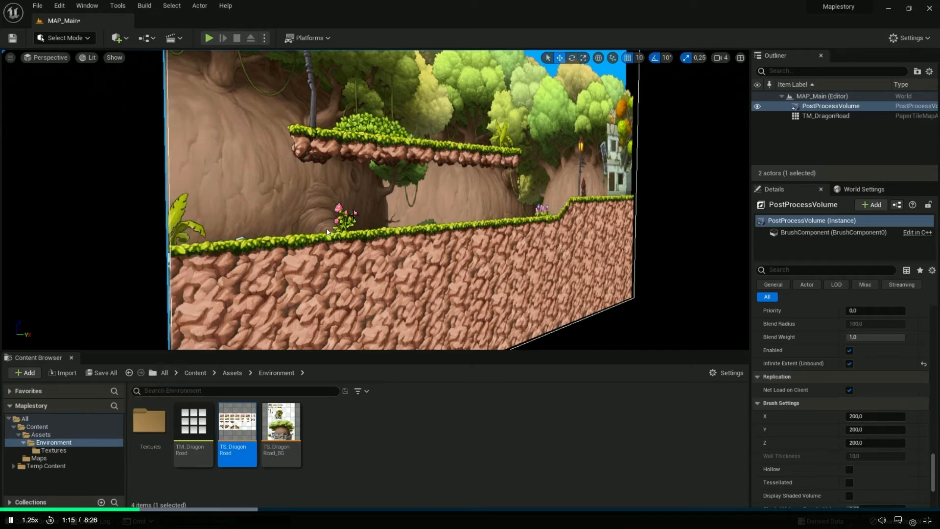
pyautogui.doubleClick(245, 430)
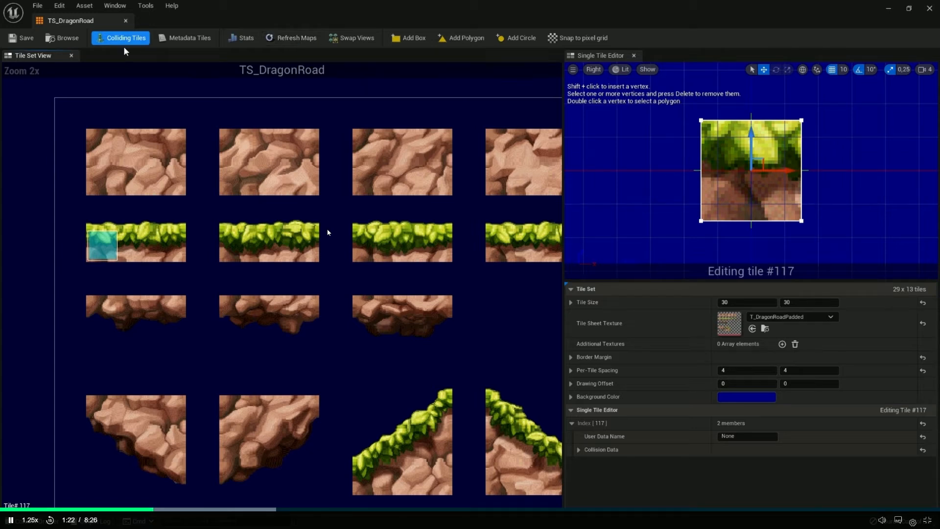
pyautogui.click(890, 9)
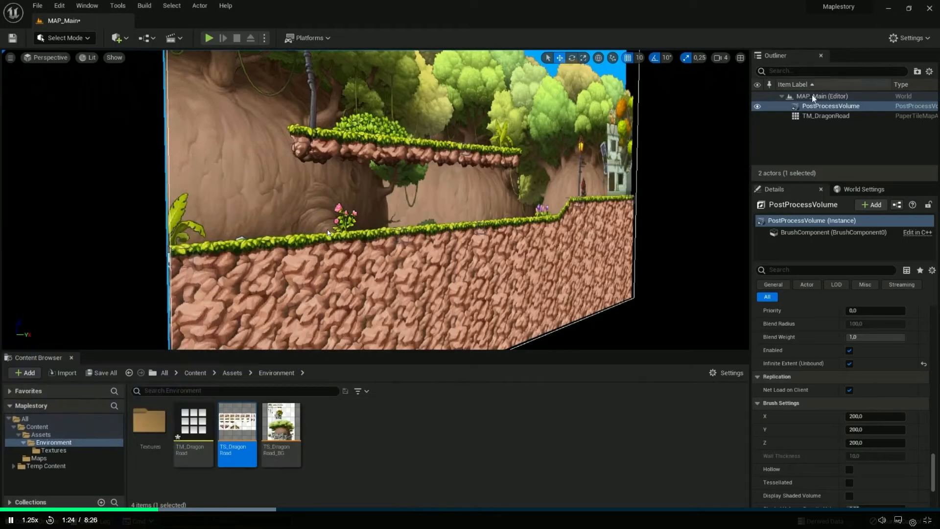
# Inspect the collision outlines on the ground tiles of the MAP_Main level up close
pyautogui.moveTo(391, 251); pyautogui.dragTo(422, 238, button='right')
pyautogui.press('w')
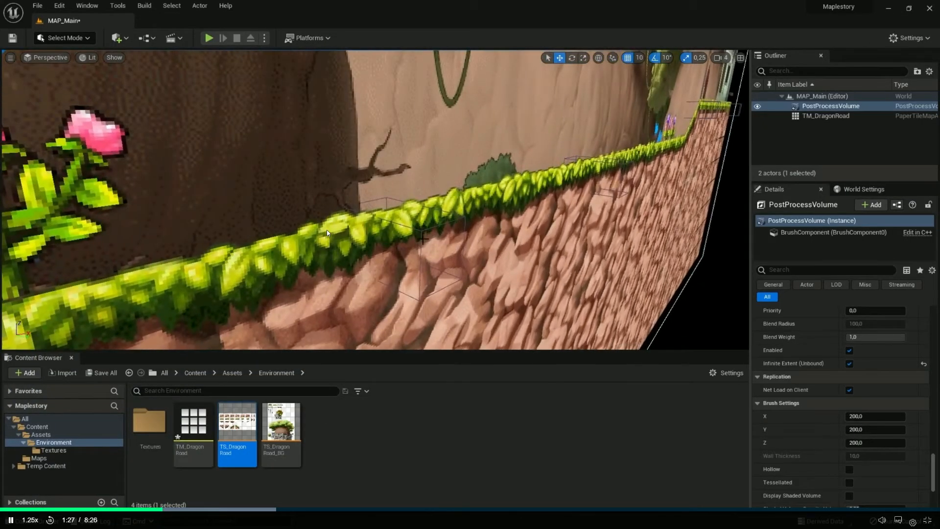
pyautogui.moveTo(327, 230); pyautogui.dragTo(333, 246, button='right')
pyautogui.press('s')
pyautogui.press('w')
pyautogui.moveTo(369, 188); pyautogui.dragTo(368, 188, button='right')
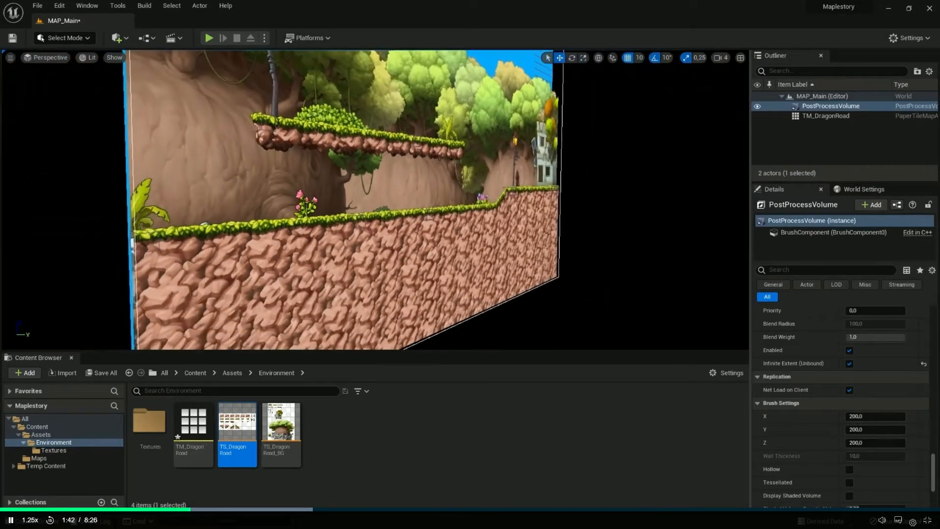
# Open TS_DragonRoad and add a box collision shape to the two remaining tiles of the first grass block, #118 and #119
pyautogui.click(241, 424)
pyautogui.doubleClick(240, 425)
pyautogui.click(140, 246)
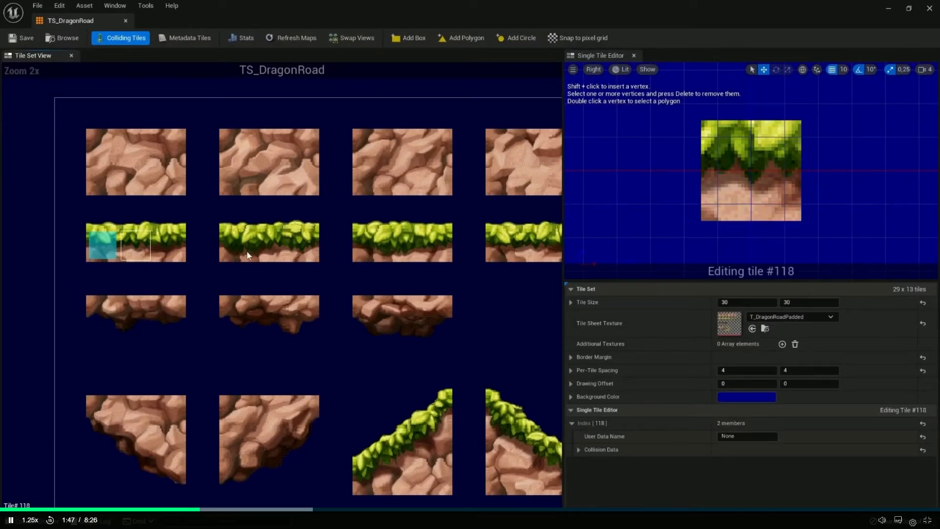
pyautogui.moveTo(248, 252); pyautogui.dragTo(310, 250)
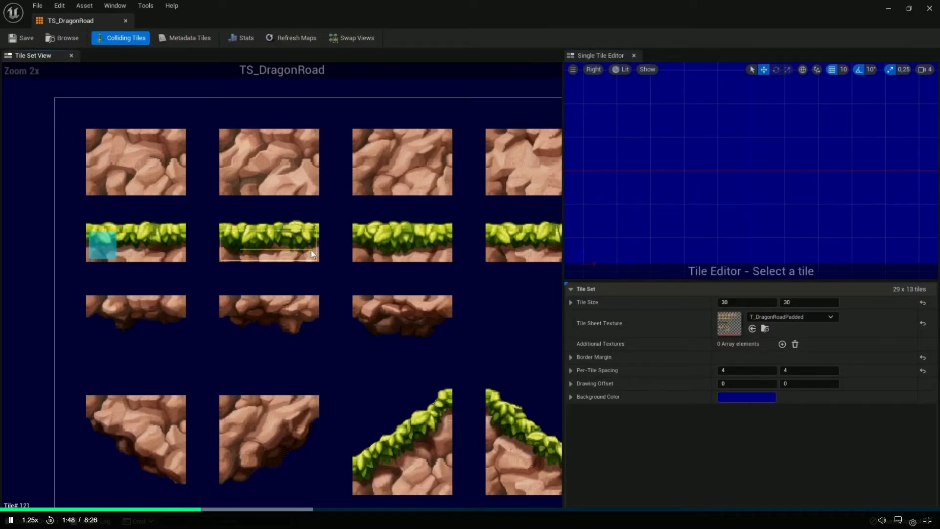
pyautogui.click(369, 135)
pyautogui.click(142, 247)
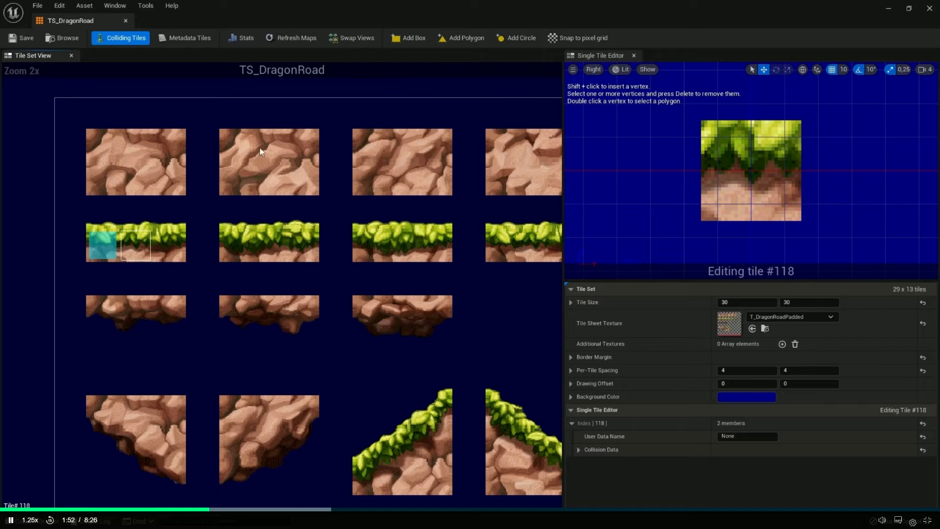
pyautogui.click(409, 38)
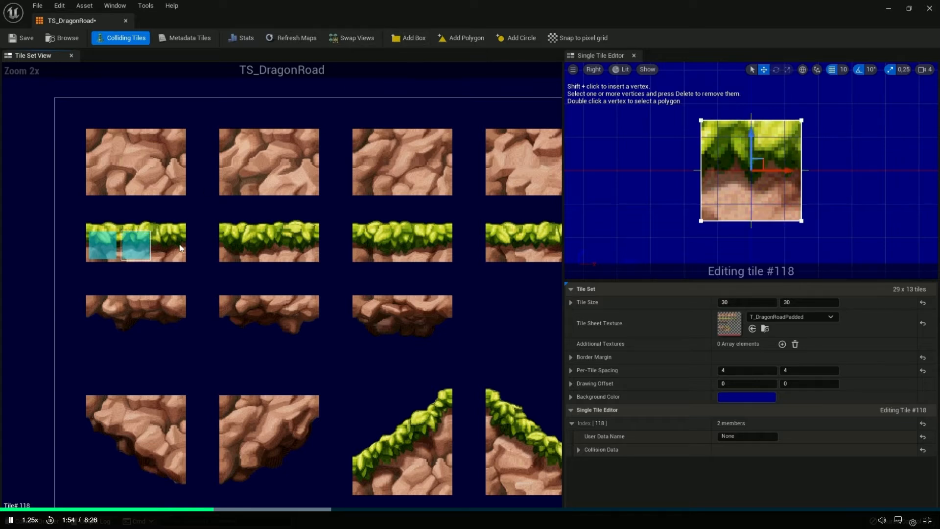
pyautogui.click(169, 245)
pyautogui.click(409, 37)
# Add a box collision shape to tiles #121 to #123 of the second grass block in TS_DragonRoad
pyautogui.click(236, 245)
pyautogui.click(409, 38)
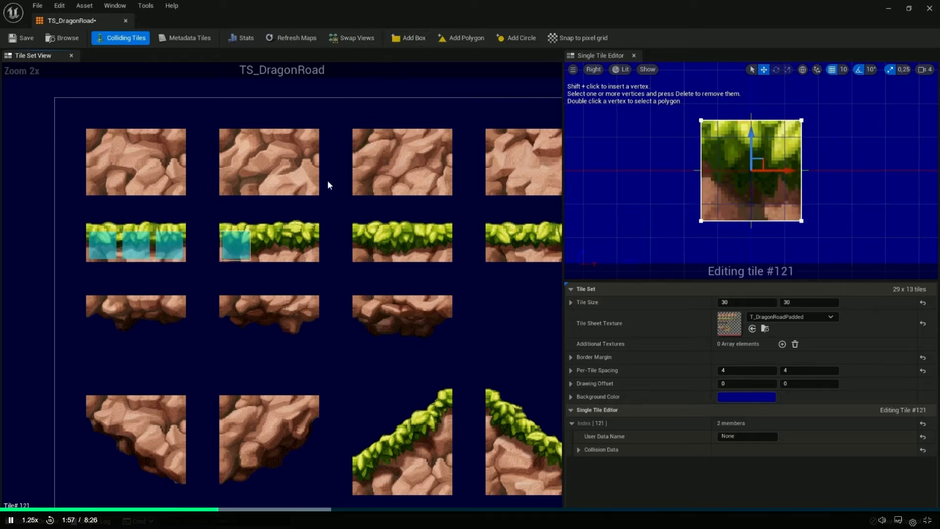
pyautogui.click(268, 244)
pyautogui.click(409, 37)
pyautogui.click(302, 245)
pyautogui.click(408, 37)
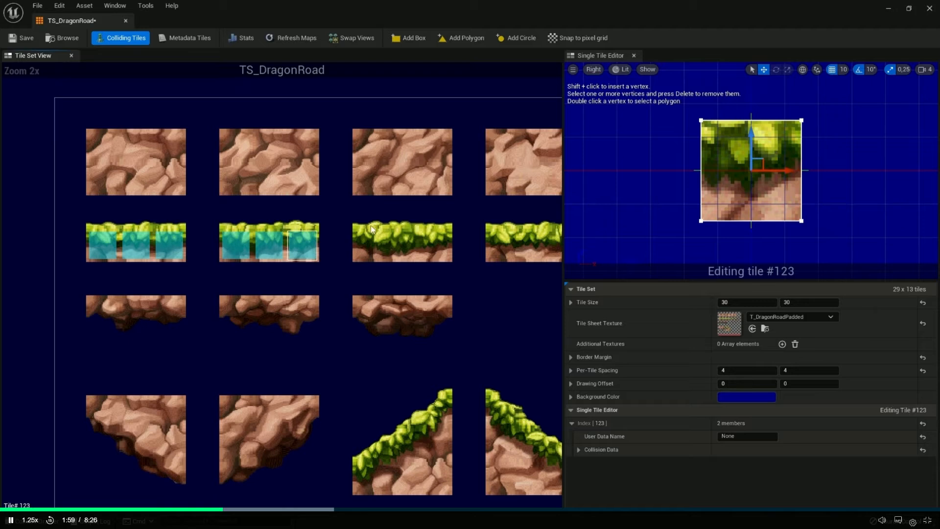
# Add a box collision shape to tiles #125 to #127 of the third grass block in TS_DragonRoad
pyautogui.click(368, 244)
pyautogui.click(415, 42)
pyautogui.click(408, 247)
pyautogui.click(412, 40)
pyautogui.moveTo(431, 220); pyautogui.dragTo(343, 233, button='right')
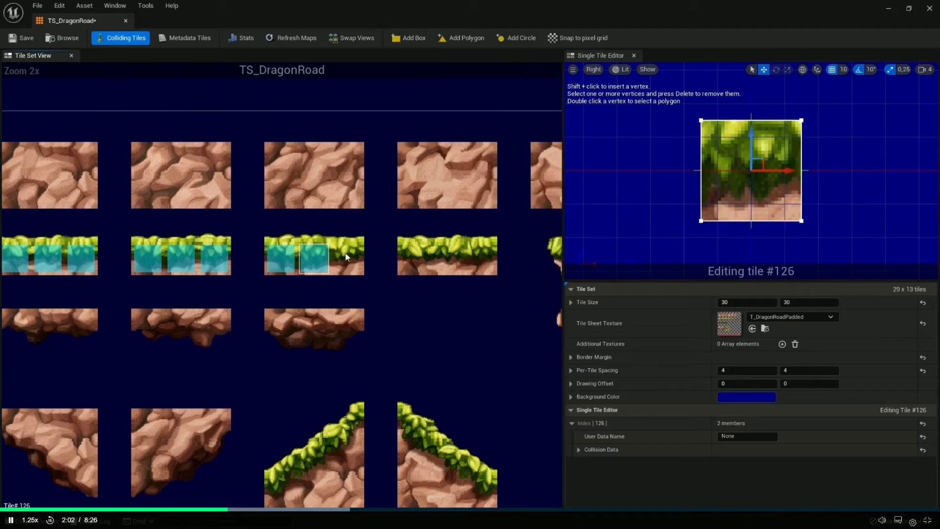
pyautogui.click(345, 257)
pyautogui.click(408, 38)
# Add a box collision shape to tiles #129 to #131 of the fourth grass block in TS_DragonRoad
pyautogui.click(424, 245)
pyautogui.click(408, 37)
pyautogui.click(447, 247)
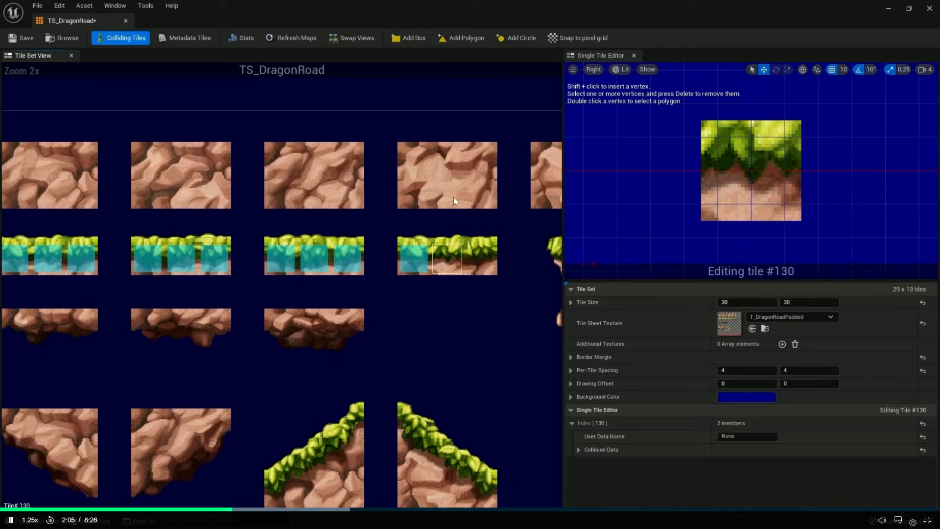
pyautogui.click(408, 38)
pyautogui.click(479, 257)
pyautogui.click(409, 38)
# Examine the slope and rock tiles in the rest of the TS_DragonRoad tile sheet
pyautogui.moveTo(372, 208); pyautogui.dragTo(310, 274, button='right')
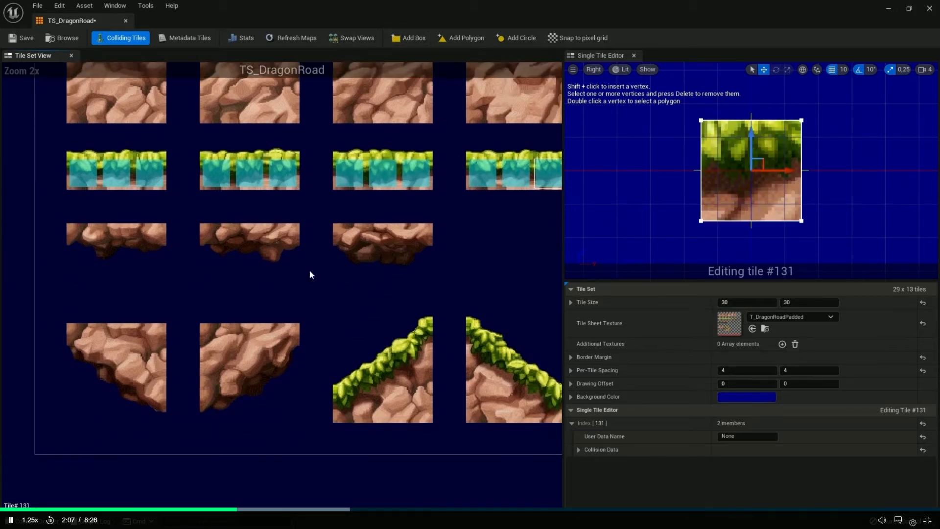
pyautogui.moveTo(193, 323); pyautogui.dragTo(306, 424)
pyautogui.moveTo(72, 296); pyautogui.dragTo(179, 408)
pyautogui.moveTo(431, 337); pyautogui.dragTo(93, 330, button='right')
pyautogui.moveTo(286, 314); pyautogui.dragTo(126, 338, button='right')
pyautogui.moveTo(136, 305); pyautogui.dragTo(376, 357, button='right')
pyautogui.moveTo(258, 266); pyautogui.dragTo(480, 264, button='right')
pyautogui.moveTo(199, 197); pyautogui.dragTo(243, 226, button='right')
pyautogui.moveTo(121, 246); pyautogui.dragTo(110, 223, button='right')
pyautogui.click(275, 283)
pyautogui.click(97, 166)
pyautogui.click(95, 141)
pyautogui.click(122, 141)
pyautogui.moveTo(169, 180); pyautogui.dragTo(149, 179)
pyautogui.click(98, 142)
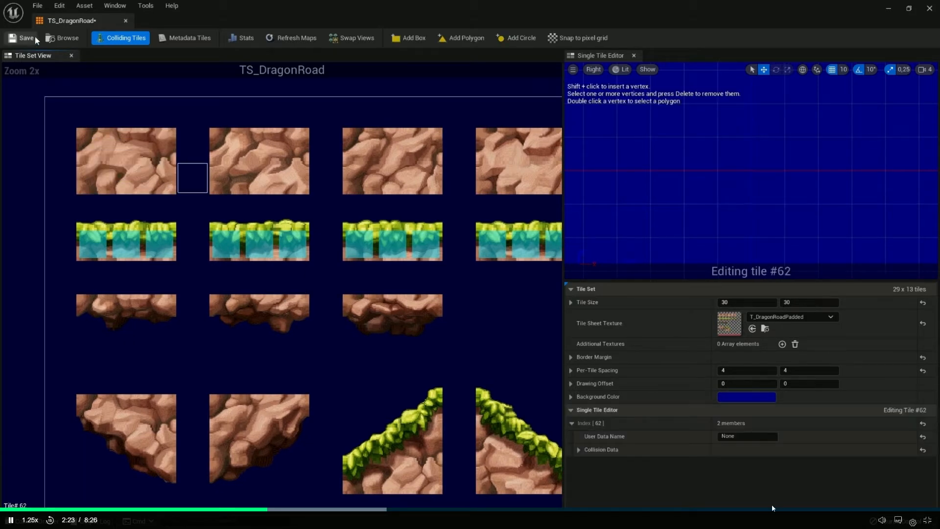
# Save the TS_DragonRoad tile set
pyautogui.click(34, 37)
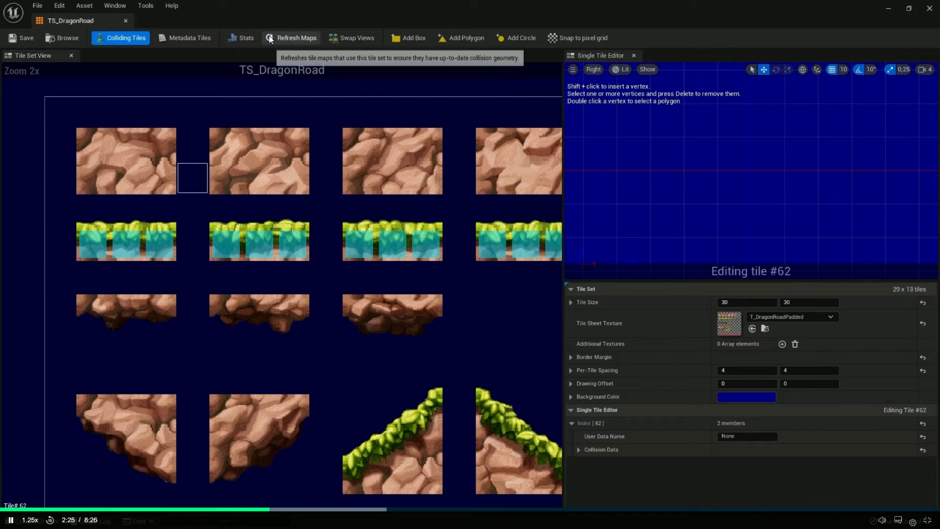
# Inspect the grass collision geometry of the TM_DragonRoad tile map in the MAP_Main viewport, close up and edge-on
pyautogui.click(892, 5)
pyautogui.moveTo(195, 228); pyautogui.dragTo(142, 225, button='right')
pyautogui.press('w')
pyautogui.moveTo(304, 236); pyautogui.dragTo(372, 232, button='right')
pyautogui.press('s')
pyautogui.press('w')
pyautogui.moveTo(364, 172); pyautogui.dragTo(365, 180, button='right')
pyautogui.press('w')
pyautogui.press('w')
pyautogui.moveTo(386, 237); pyautogui.dragTo(385, 237, button='right')
pyautogui.press('s')
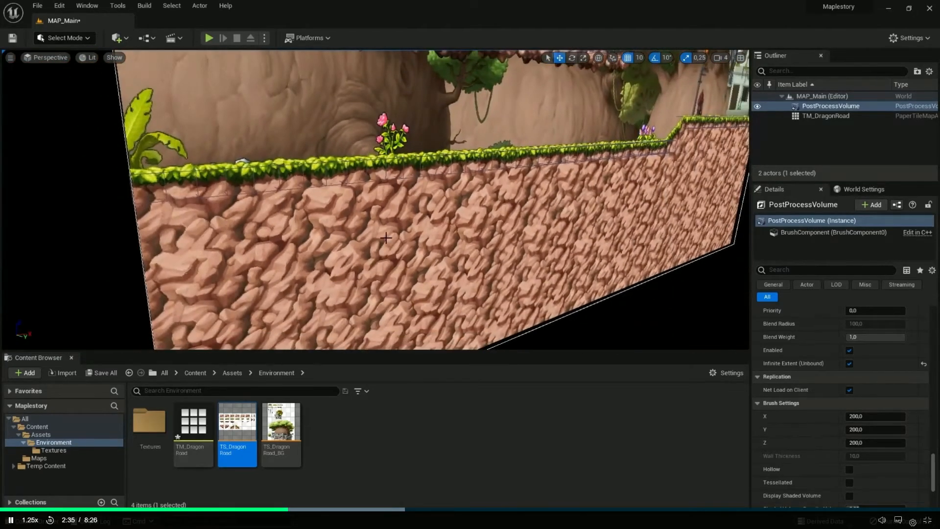
pyautogui.moveTo(392, 195); pyautogui.dragTo(377, 214, button='right')
pyautogui.press('s')
pyautogui.press('w')
pyautogui.press('a')
pyautogui.press('w')
pyautogui.press('w')
pyautogui.press('w')
pyautogui.moveTo(466, 198); pyautogui.dragTo(466, 198, button='right')
pyautogui.press('w')
pyautogui.moveTo(413, 258); pyautogui.dragTo(414, 257, button='right')
pyautogui.press('w')
pyautogui.moveTo(326, 251); pyautogui.dragTo(326, 251, button='right')
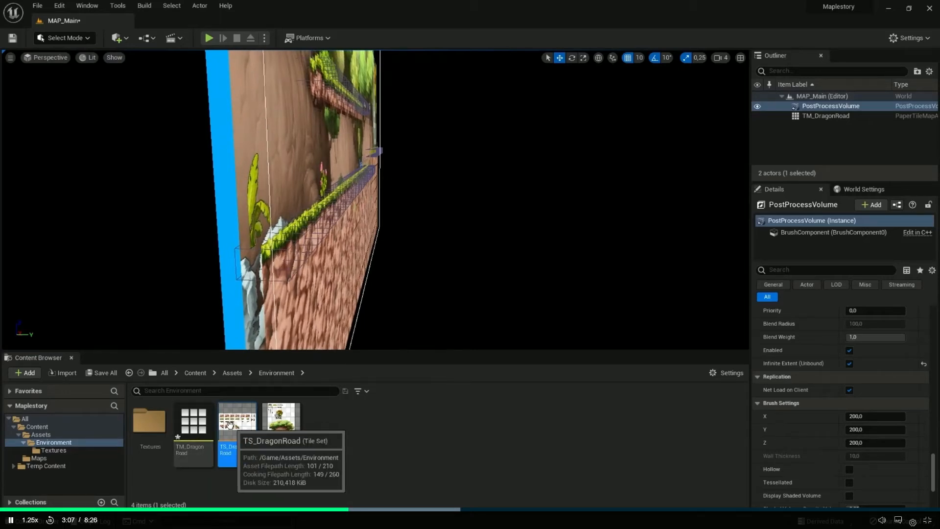
# Open the TM_DragonRoad tile map and examine its layer, setup and collision settings
pyautogui.doubleClick(187, 421)
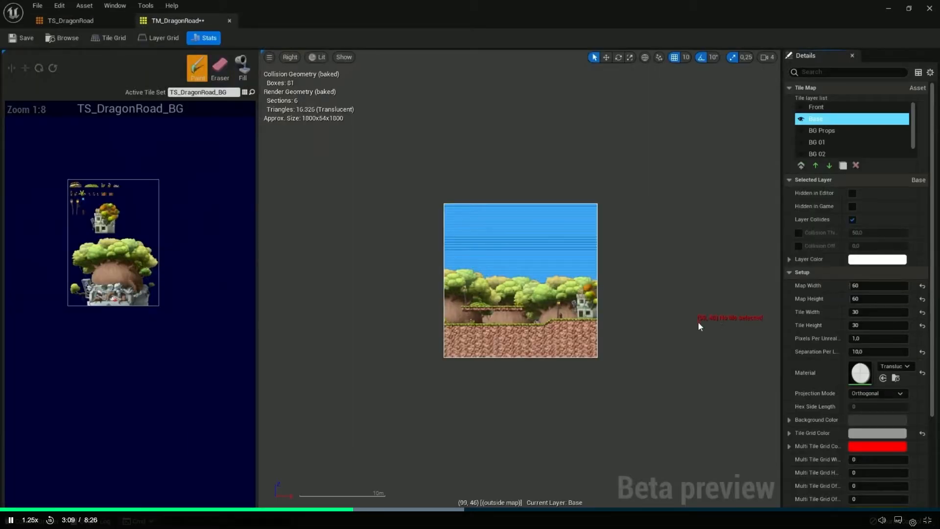
pyautogui.scroll(5, 672, 298)
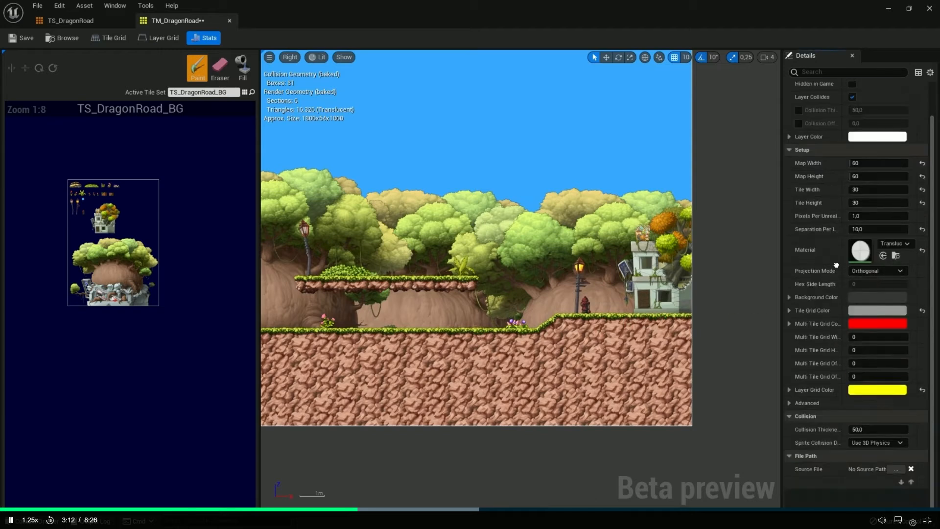
pyautogui.scroll(-5, 835, 246)
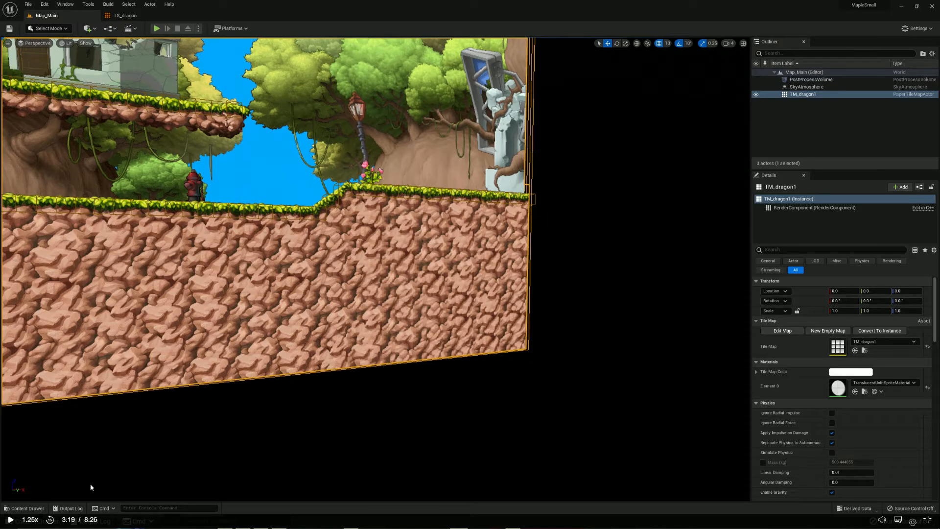
# Open Ts_DragonRoad_BG_TileSet from the Environments folder and rewind the lesson to 2:59
pyautogui.click(125, 15)
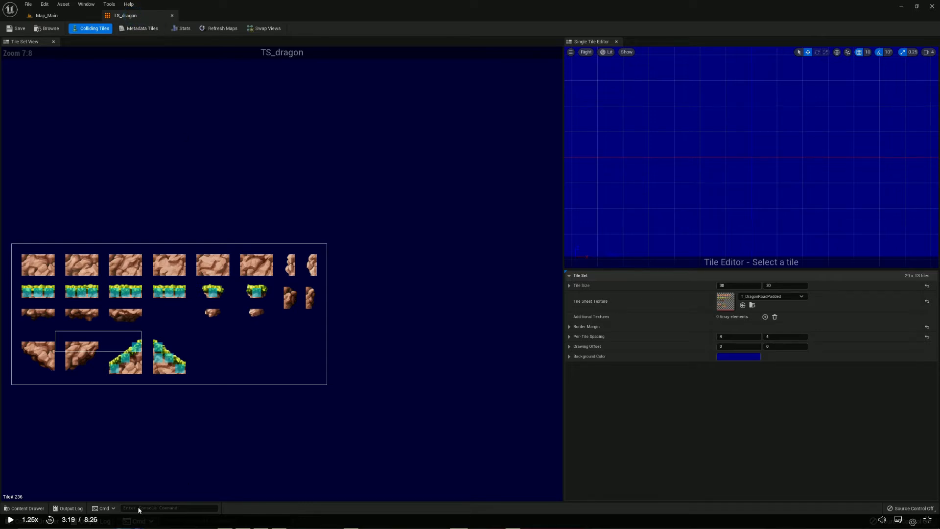
pyautogui.click(36, 506)
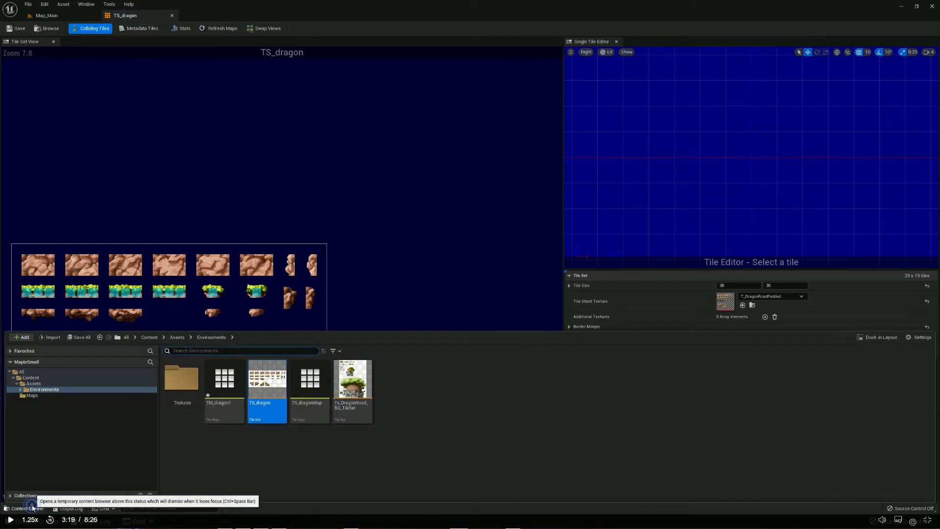
pyautogui.doubleClick(352, 409)
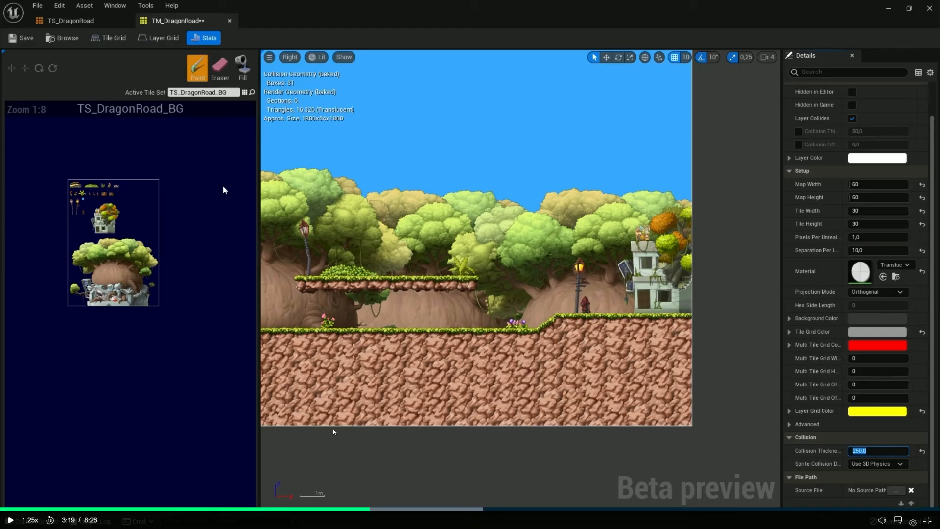
pyautogui.click(318, 509)
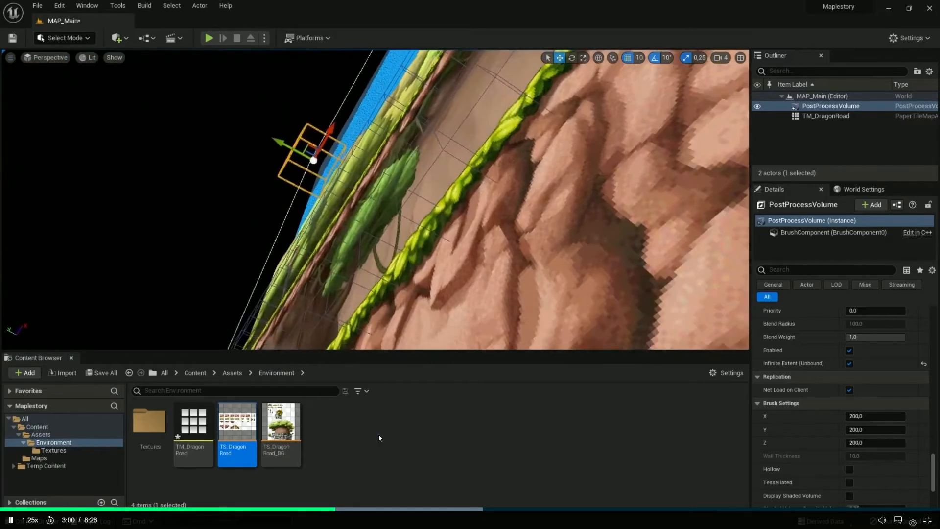
pyautogui.click(378, 434)
# Reopen the TS_dragon tile set and inspect its background color, drawing offset, per-tile spacing, border margin and tile size properties
pyautogui.hotkey('alt', 'Tab')
pyautogui.hotkey('alt', 'Tab')
pyautogui.hotkey('alt', 'Tab')
pyautogui.click(16, 509)
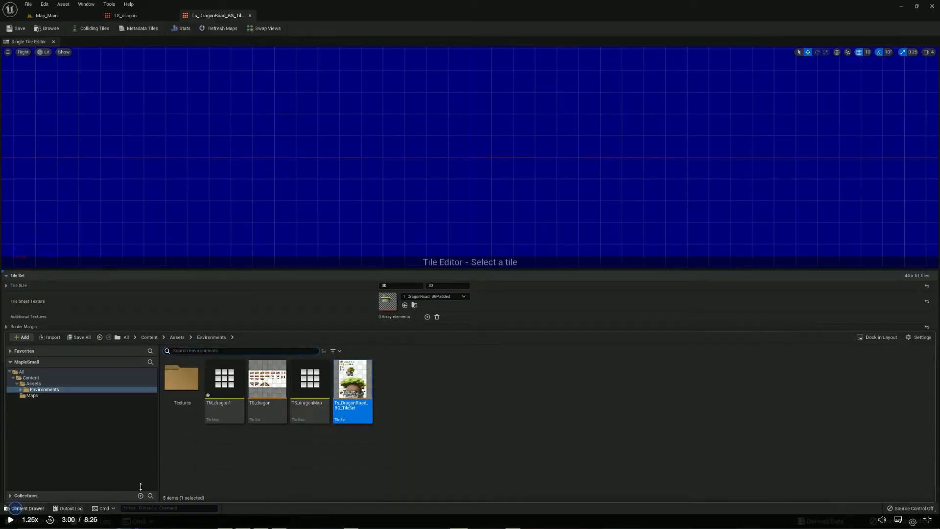
pyautogui.click(275, 411)
pyautogui.doubleClick(275, 411)
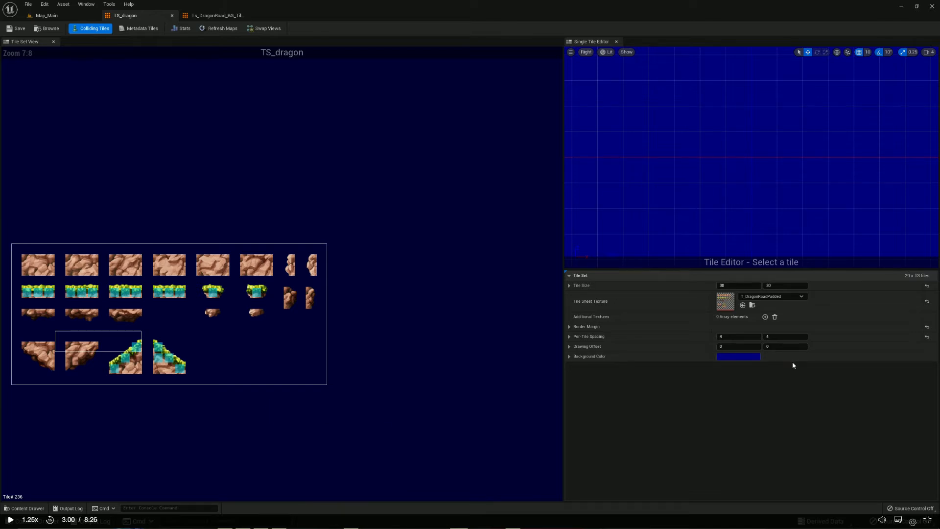
pyautogui.click(570, 357)
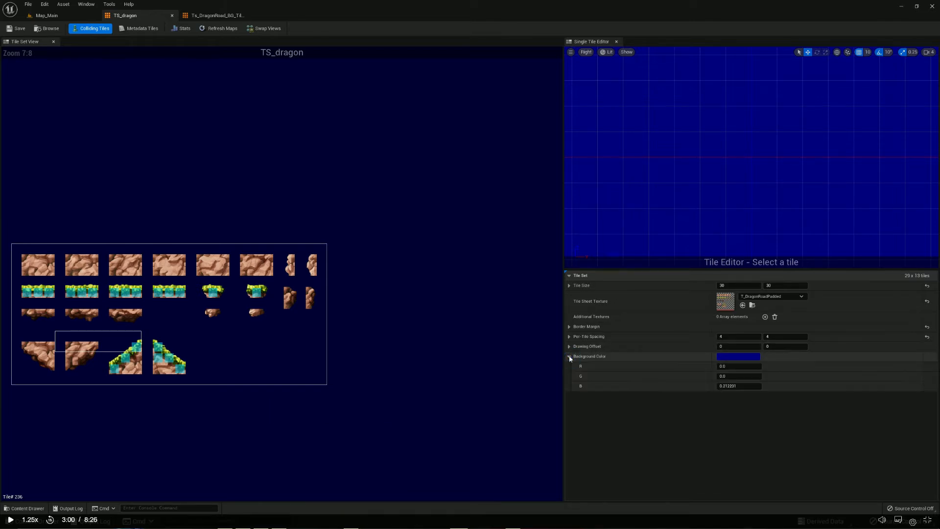
pyautogui.click(569, 357)
pyautogui.click(569, 346)
pyautogui.click(569, 346)
pyautogui.click(569, 336)
pyautogui.click(569, 337)
pyautogui.click(569, 327)
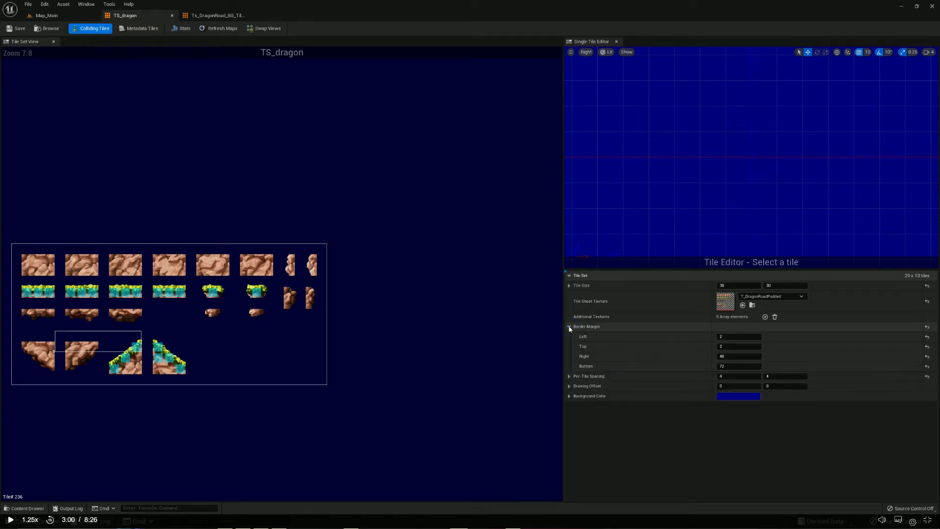
pyautogui.click(569, 327)
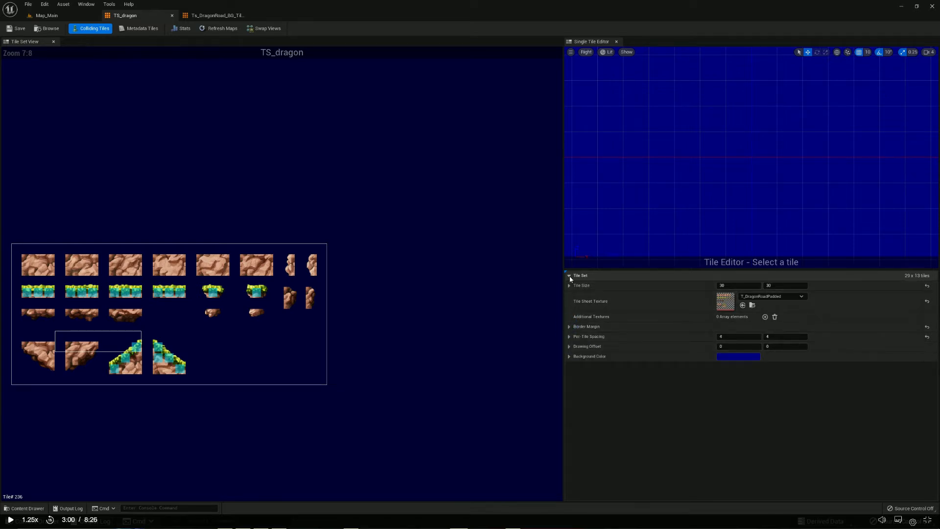
pyautogui.click(569, 286)
pyautogui.click(569, 286)
pyautogui.click(570, 286)
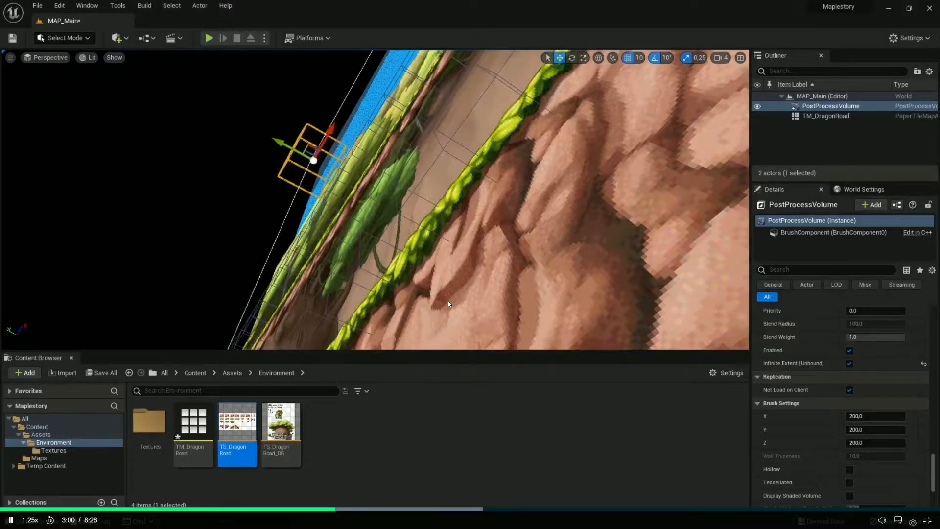
# Close Ts_DragonRoad_BG_TileSet and open the TM_dragon1 tile map from the Environments folder
pyautogui.moveTo(448, 300); pyautogui.dragTo(410, 327, button='right')
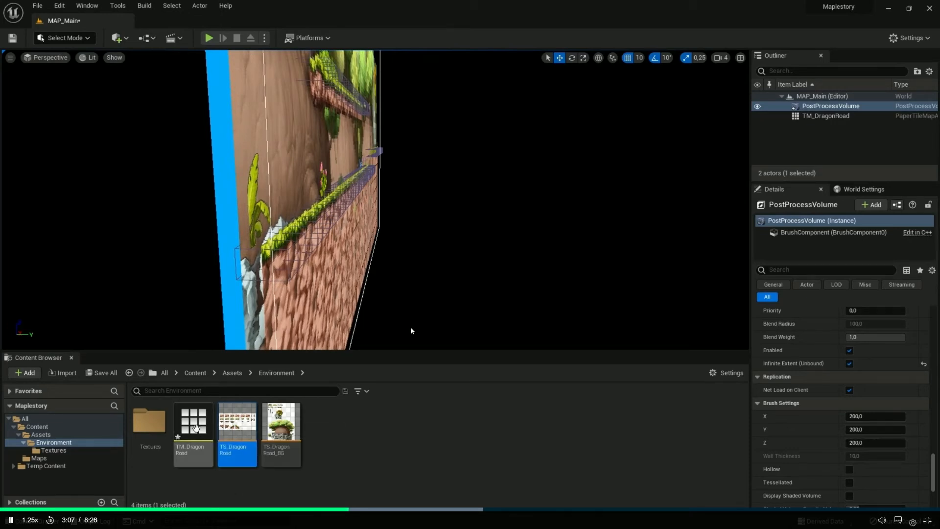
pyautogui.doubleClick(188, 421)
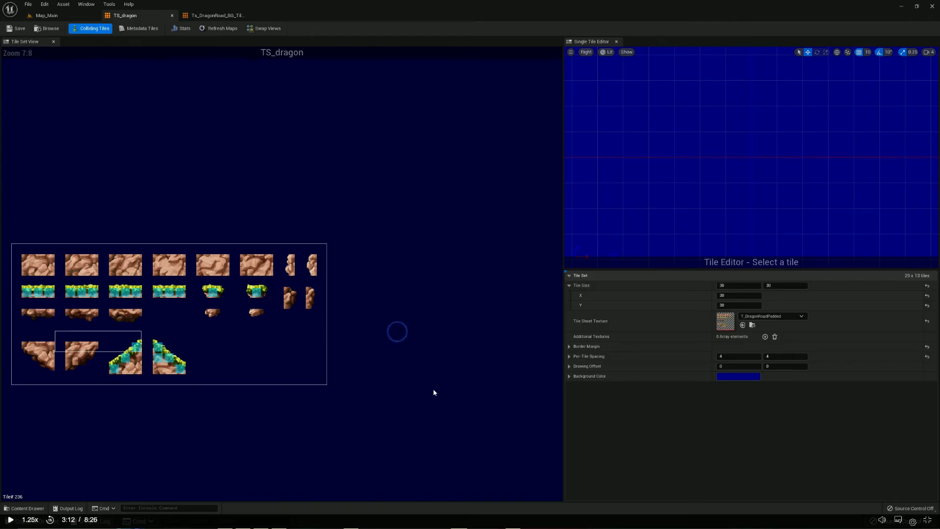
pyautogui.click(211, 17)
pyautogui.click(250, 15)
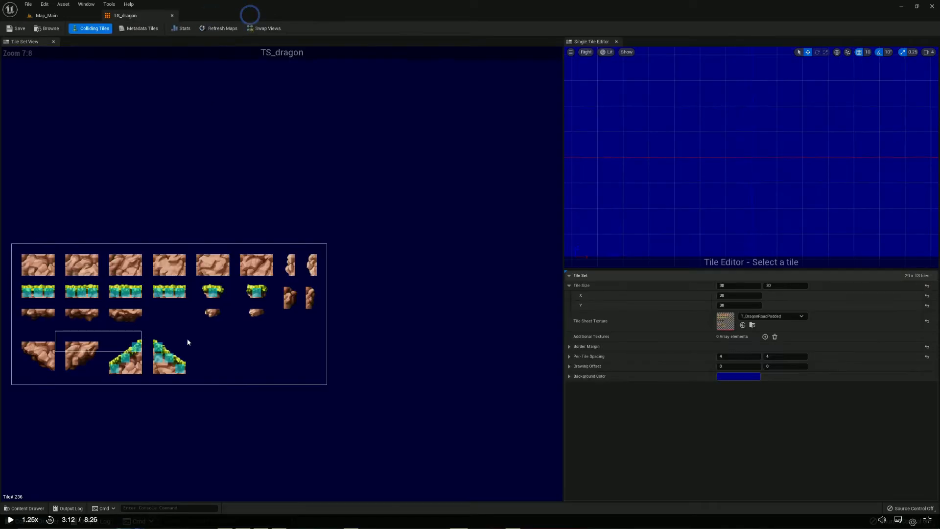
pyautogui.click(41, 508)
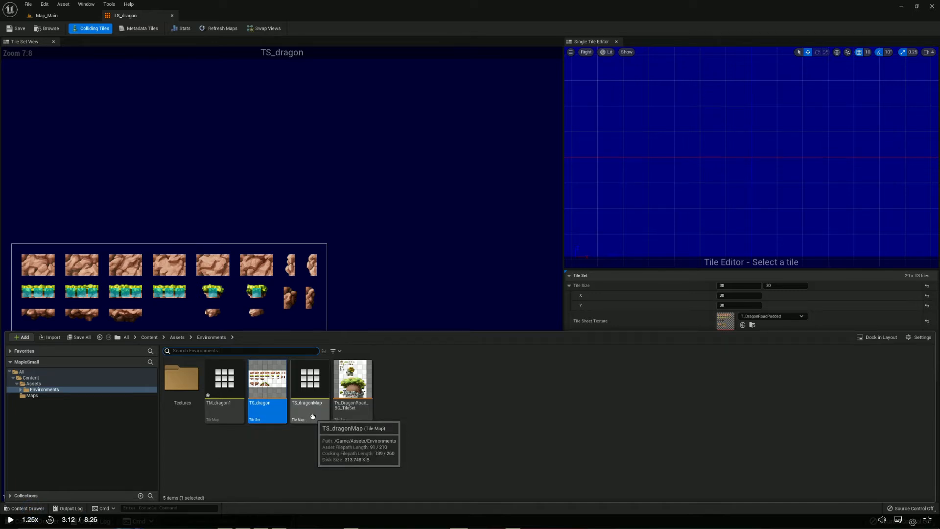
pyautogui.doubleClick(226, 414)
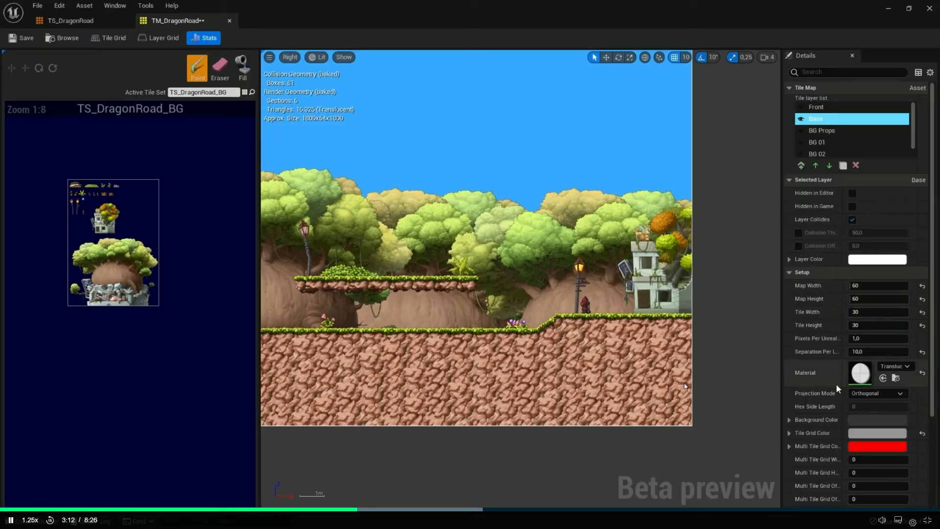
# Set the tile map's Collision Thickness to 250 and save TM_dragon1
pyautogui.scroll(-3, 838, 294)
pyautogui.scroll(1, 838, 199)
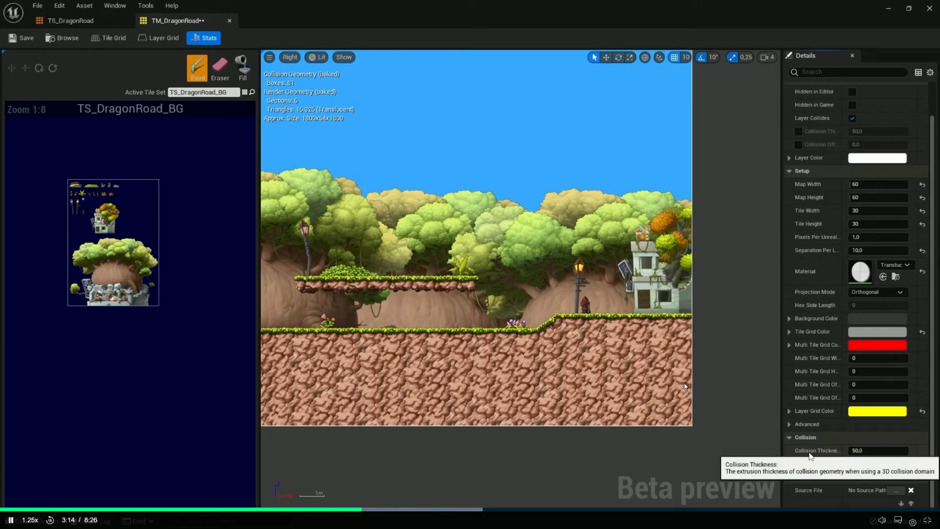
pyautogui.click(862, 451)
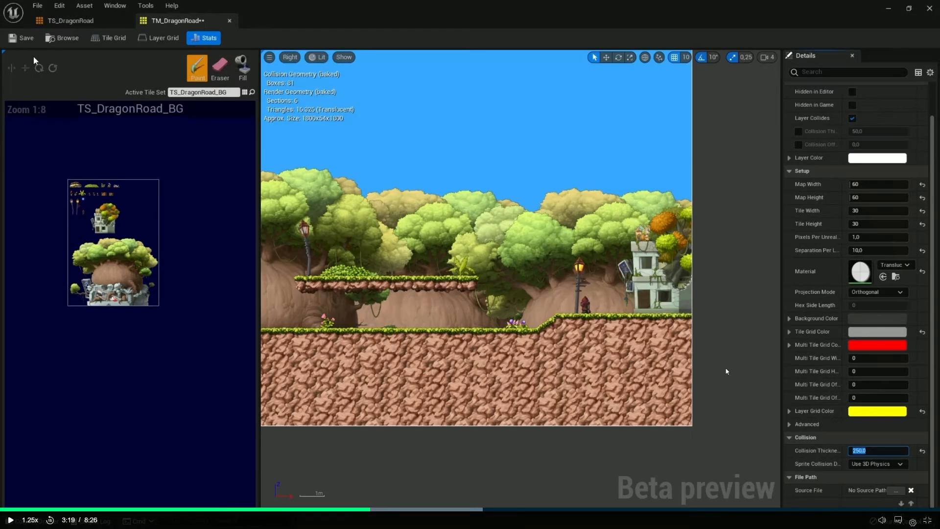
pyautogui.click(19, 38)
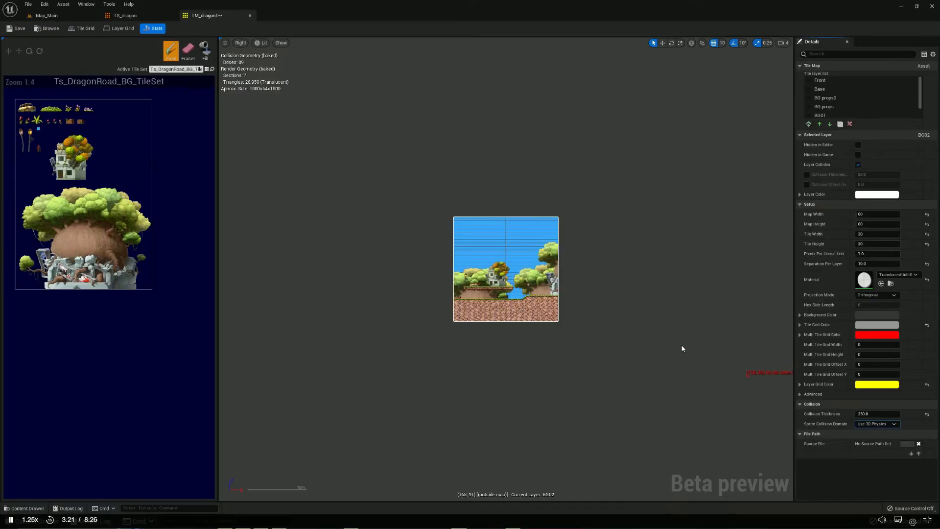
pyautogui.click(18, 30)
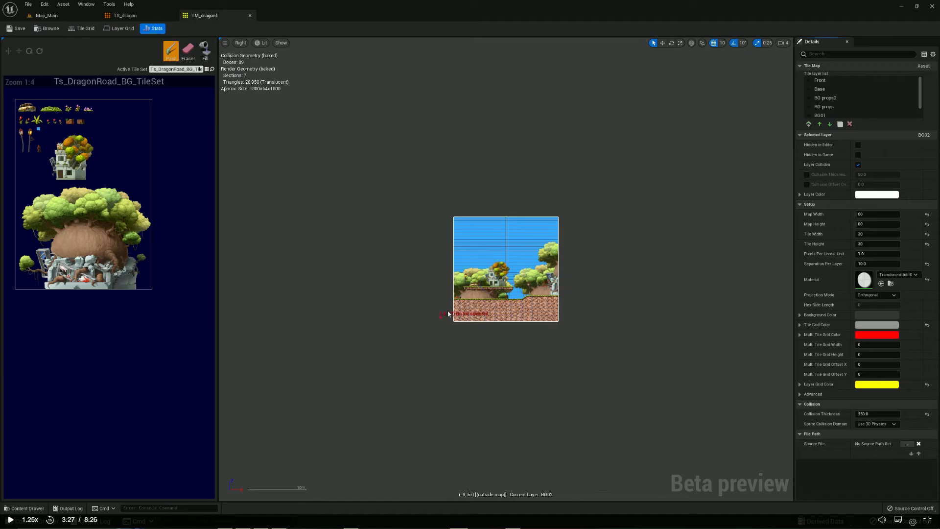
# Examine the collision boxes of TM_dragon1 in the Map_Main viewport from the side and the front
pyautogui.click(65, 16)
pyautogui.moveTo(376, 269); pyautogui.dragTo(360, 244, button='right')
pyautogui.moveTo(95, 254)
pyautogui.mouseDown(button='right')
pyautogui.moveTo(156, 256)
pyautogui.moveTo(95, 254)
pyautogui.mouseUp(button='right')
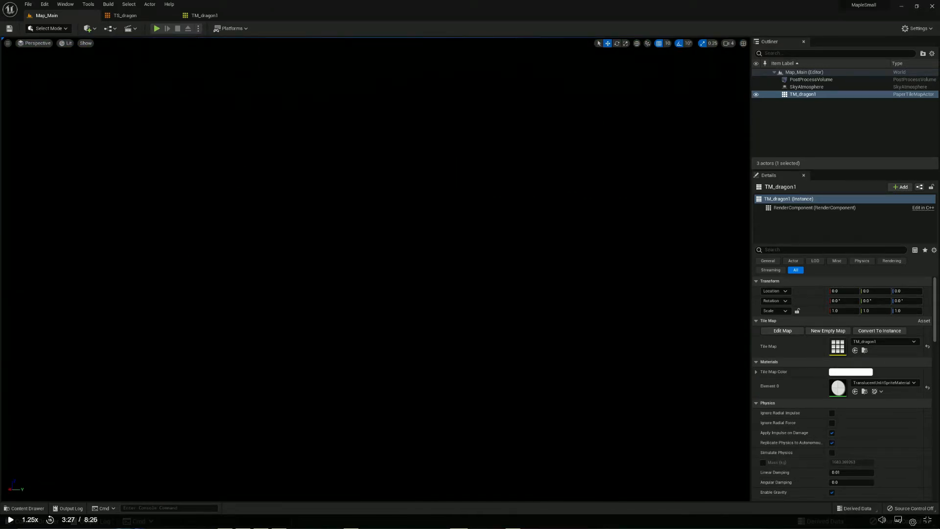
pyautogui.moveTo(376, 269); pyautogui.dragTo(304, 260, button='right')
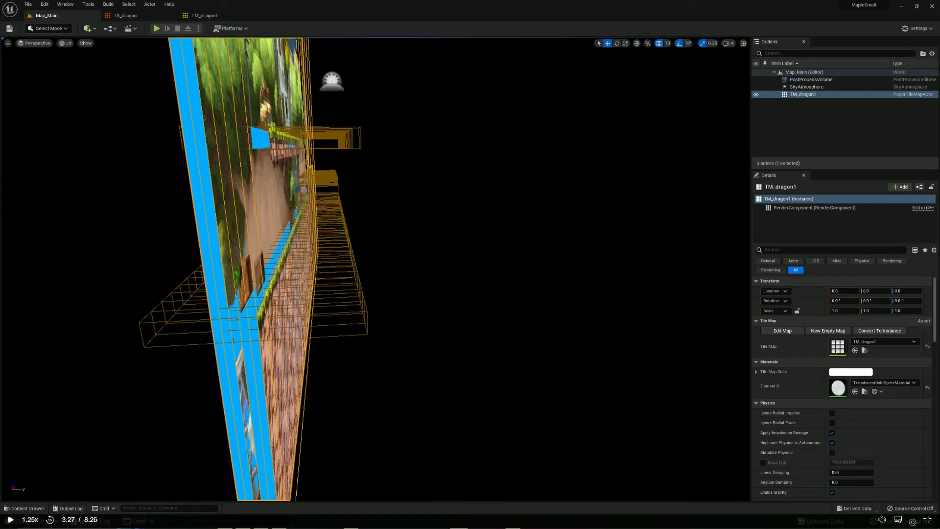
pyautogui.moveTo(423, 246); pyautogui.dragTo(338, 247, button='right')
pyautogui.moveTo(711, 242); pyautogui.dragTo(589, 245, button='right')
pyautogui.press('s')
pyautogui.moveTo(402, 275)
pyautogui.mouseDown(button='right')
pyautogui.moveTo(407, 267)
pyautogui.moveTo(410, 293)
pyautogui.moveTo(408, 260)
pyautogui.moveTo(398, 284)
pyautogui.mouseUp(button='right')
pyautogui.press('d')
pyautogui.press('e')
pyautogui.scroll(-2, 412, 342)
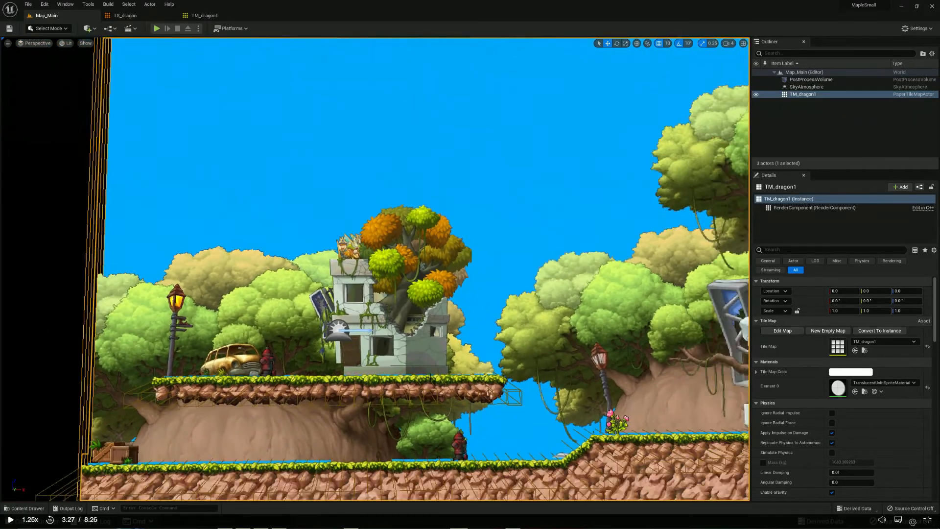
pyautogui.scroll(-1, 450, 412)
pyautogui.scroll(-3, 450, 412)
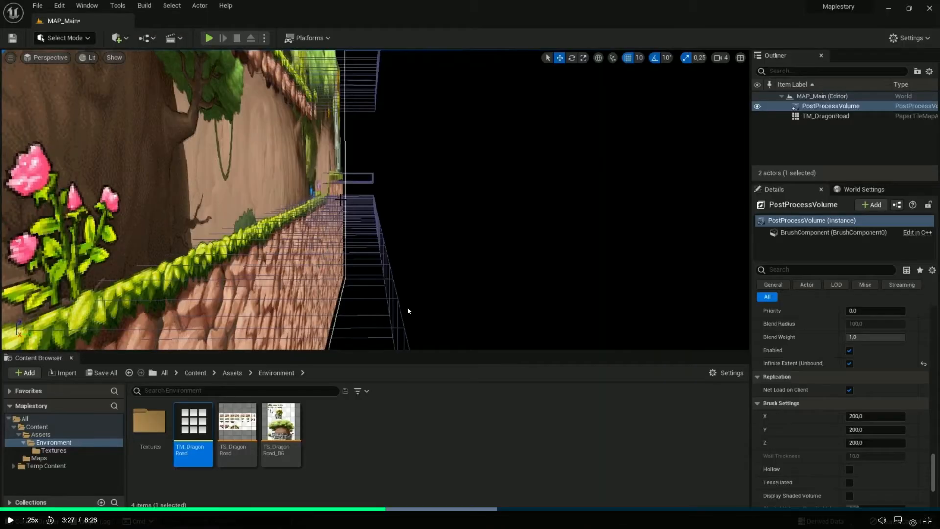
pyautogui.click(371, 279)
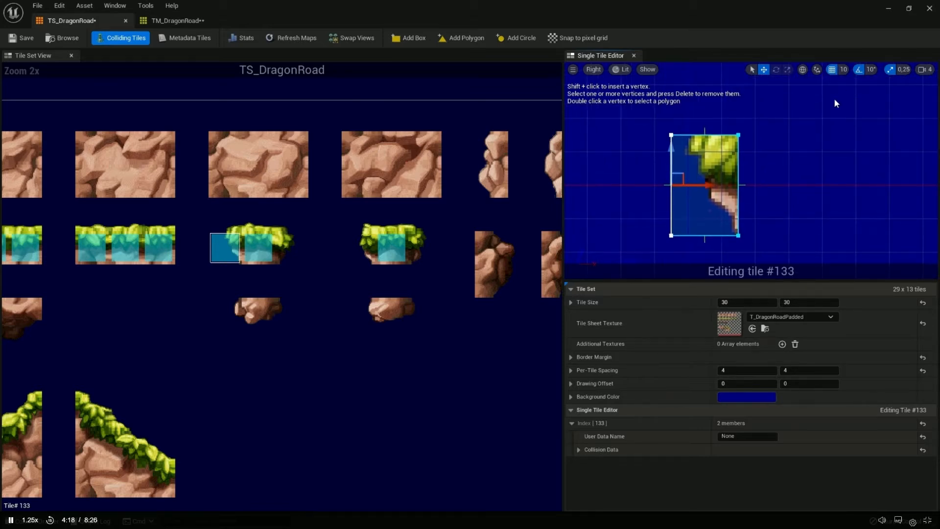
# Fit narrow box collision shapes to edge tiles #133 and #135 of the short grass block in TS_DragonRoad
pyautogui.moveTo(791, 227); pyautogui.dragTo(774, 212, button='right')
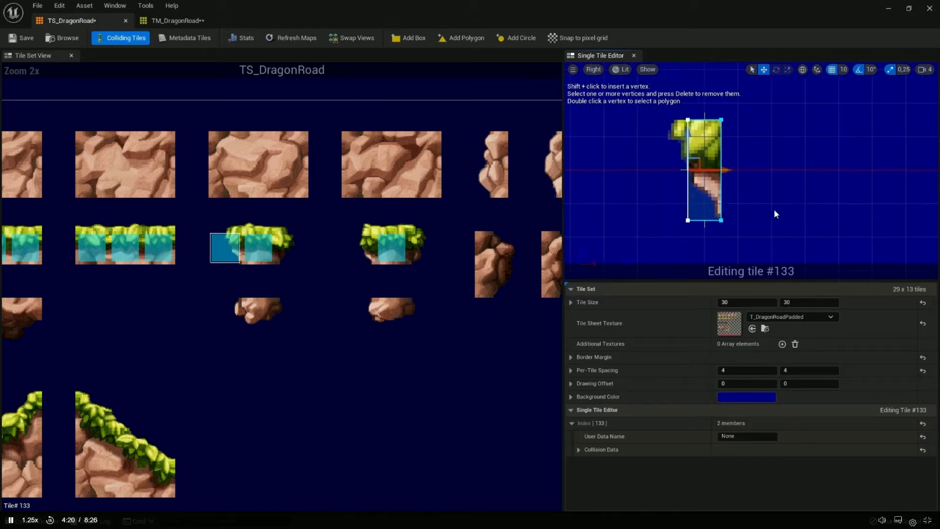
pyautogui.click(859, 247)
pyautogui.moveTo(318, 211); pyautogui.dragTo(302, 210, button='right')
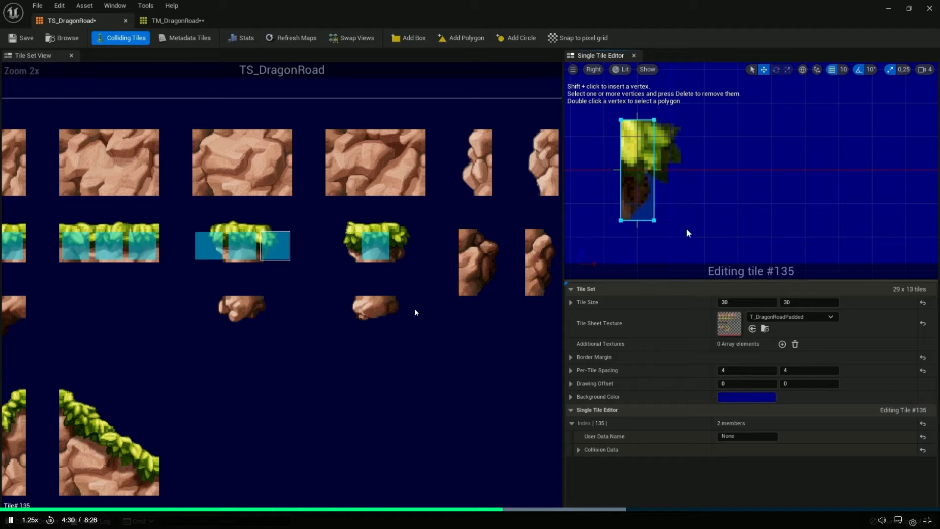
pyautogui.click(337, 286)
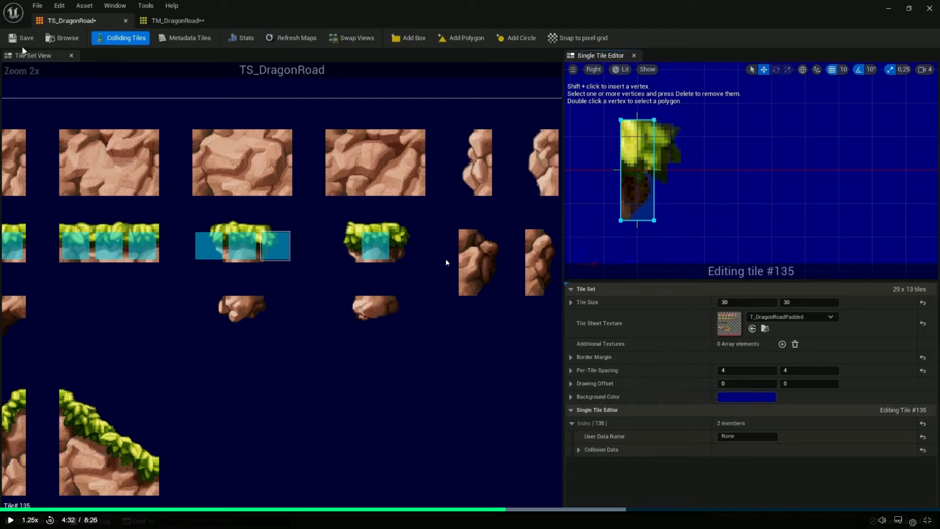
# Add a box collision shape to tile #137 of the second short grass block in TS_dragon and narrow it to the grass edge
pyautogui.hotkey('alt', 'Tab')
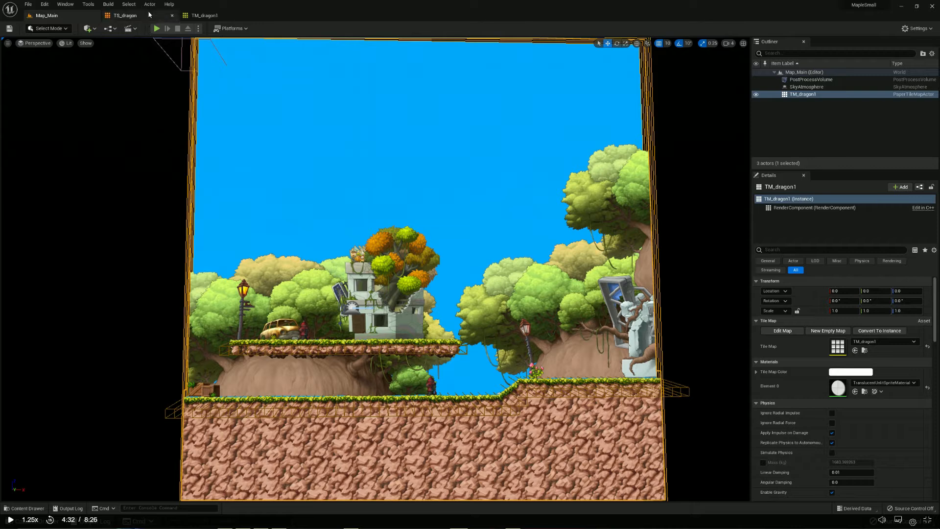
pyautogui.click(129, 15)
pyautogui.scroll(5, 222, 322)
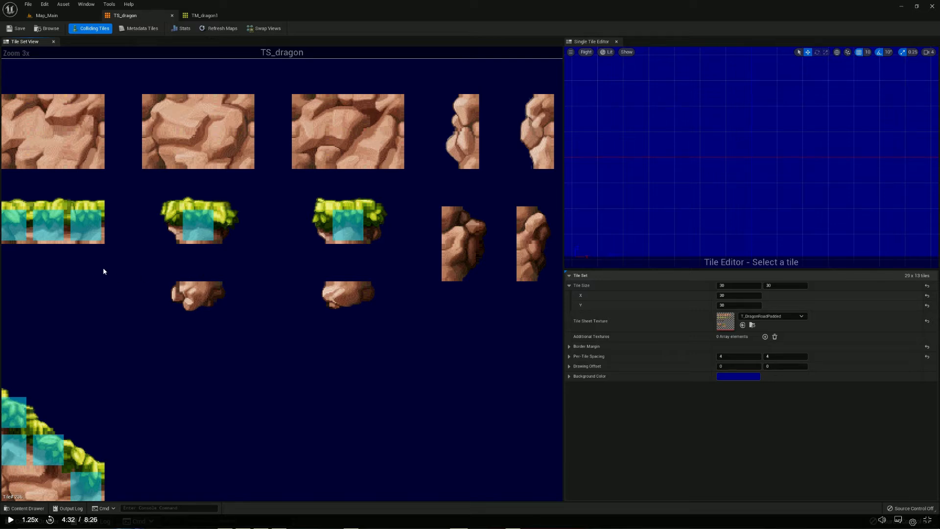
pyautogui.click(315, 222)
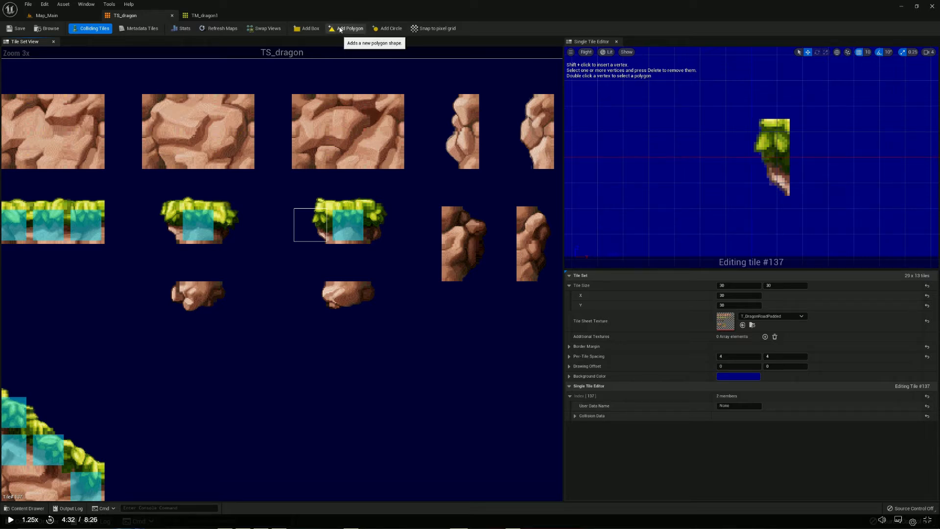
pyautogui.click(311, 31)
pyautogui.moveTo(679, 97); pyautogui.dragTo(723, 193)
pyautogui.moveTo(715, 158); pyautogui.dragTo(761, 160)
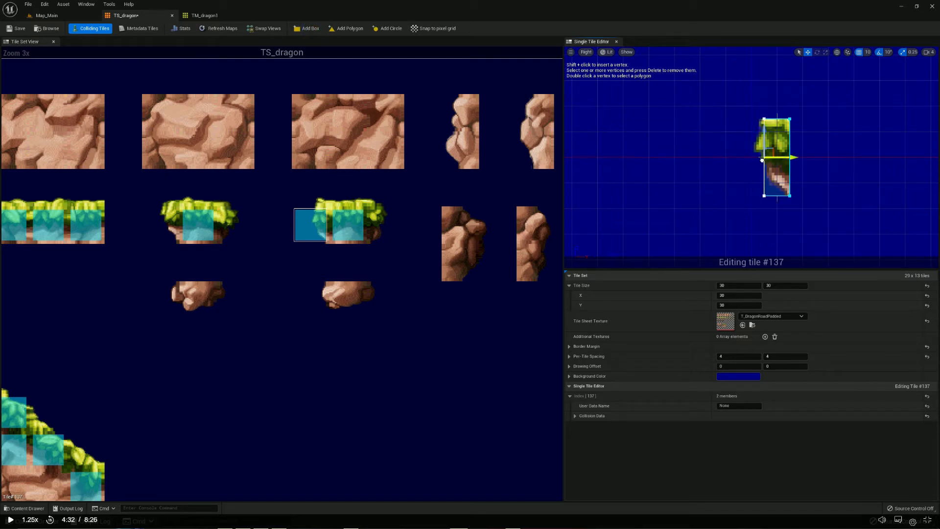
# Add a box collision shape to tile #139 of the second short grass block and narrow it to the grass edge
pyautogui.click(357, 194)
pyautogui.click(378, 225)
pyautogui.click(305, 28)
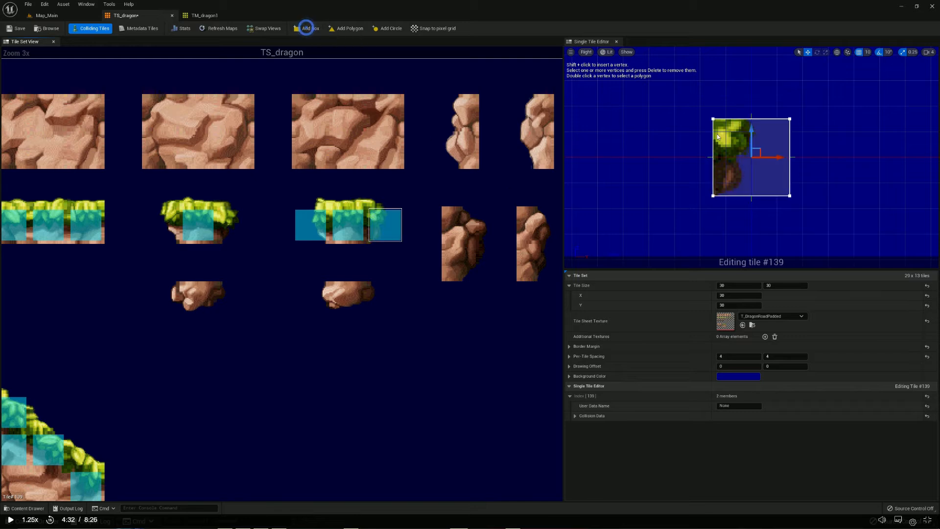
pyautogui.moveTo(760, 95); pyautogui.dragTo(845, 223)
pyautogui.moveTo(789, 157); pyautogui.dragTo(738, 157)
pyautogui.click(678, 145)
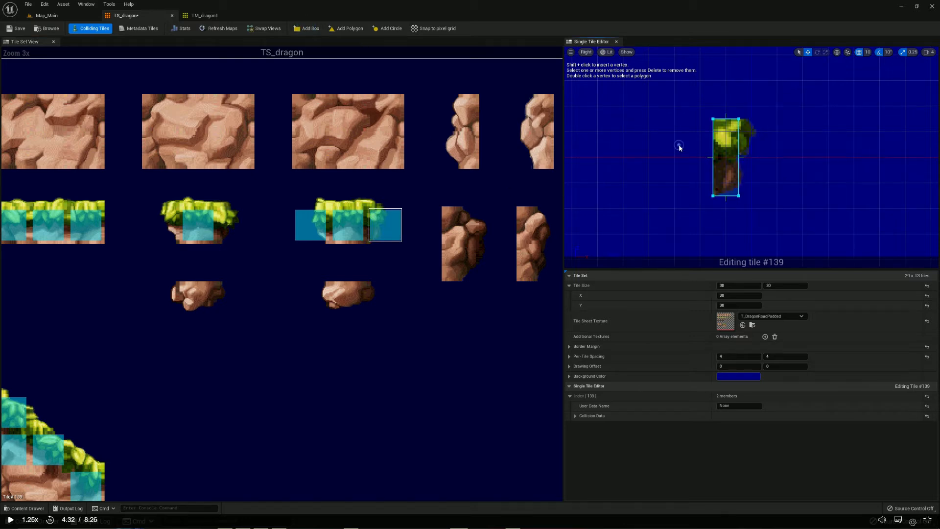
# Add a box collision shape to tile #135 of the first short grass block and narrow it to the grass edge
pyautogui.click(218, 221)
pyautogui.click(309, 28)
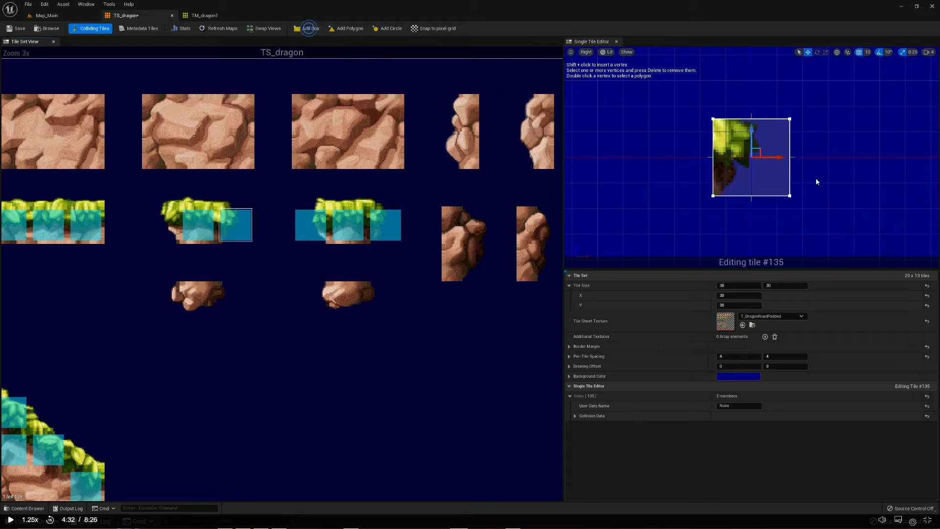
pyautogui.moveTo(783, 155)
pyautogui.mouseDown()
pyautogui.moveTo(757, 155)
pyautogui.moveTo(783, 158)
pyautogui.mouseUp()
pyautogui.moveTo(769, 98); pyautogui.dragTo(831, 227)
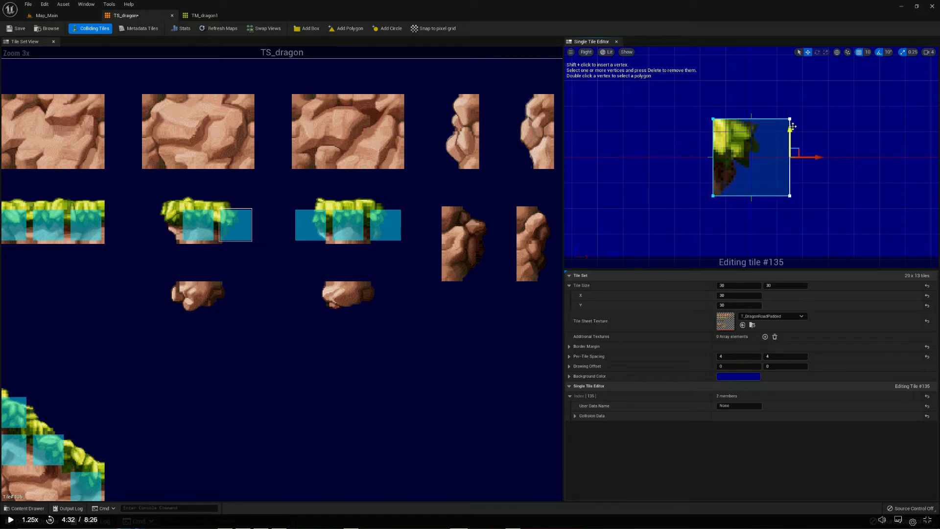
pyautogui.moveTo(809, 156); pyautogui.dragTo(758, 155)
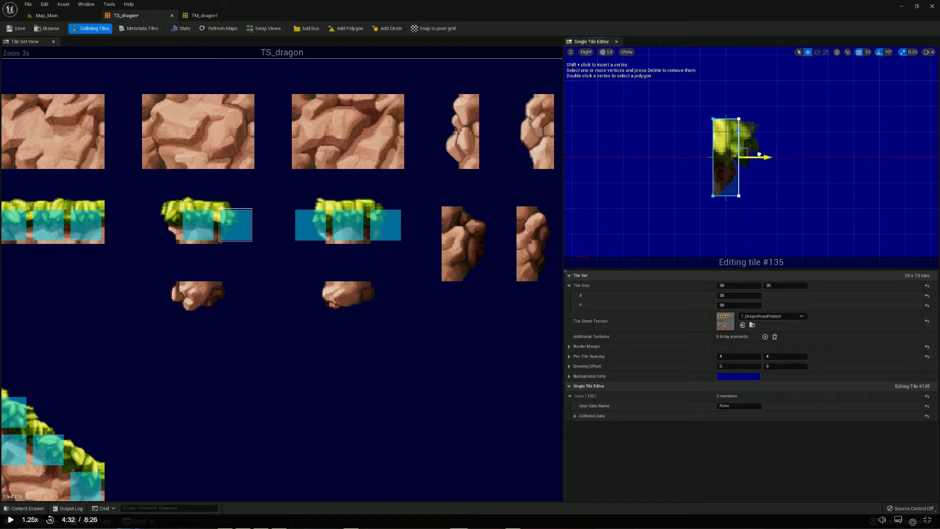
# Add a box collision shape to tile #133 of the first short grass block and narrow it to the grass edge
pyautogui.click(161, 224)
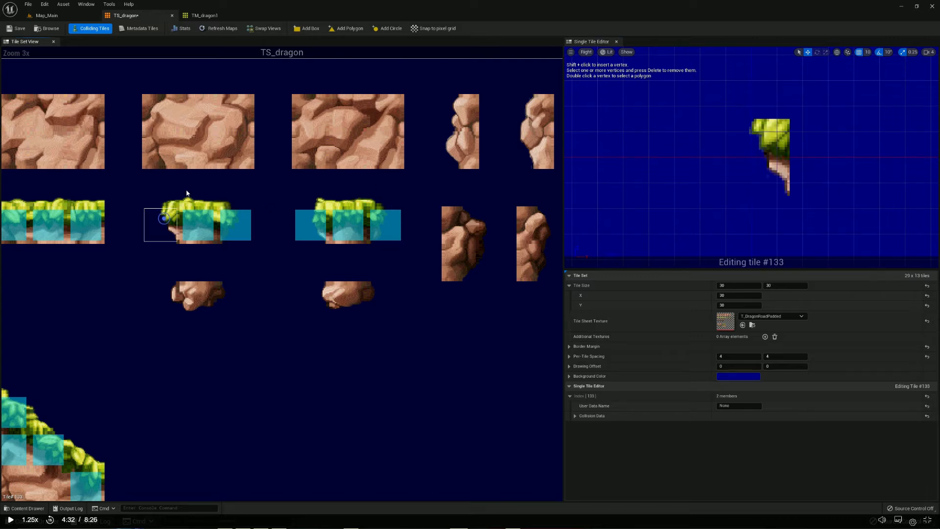
pyautogui.click(307, 28)
pyautogui.moveTo(693, 91); pyautogui.dragTo(734, 216)
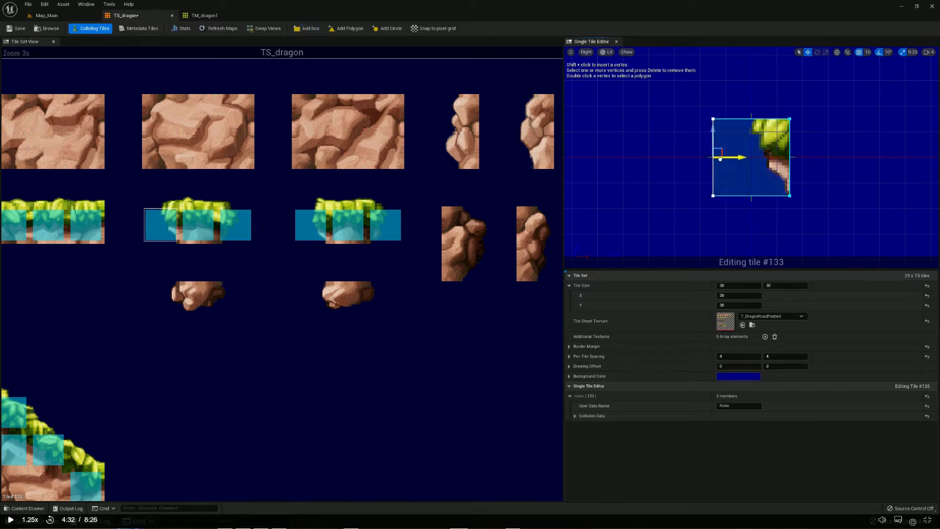
pyautogui.moveTo(719, 159); pyautogui.dragTo(764, 160)
pyautogui.click(703, 145)
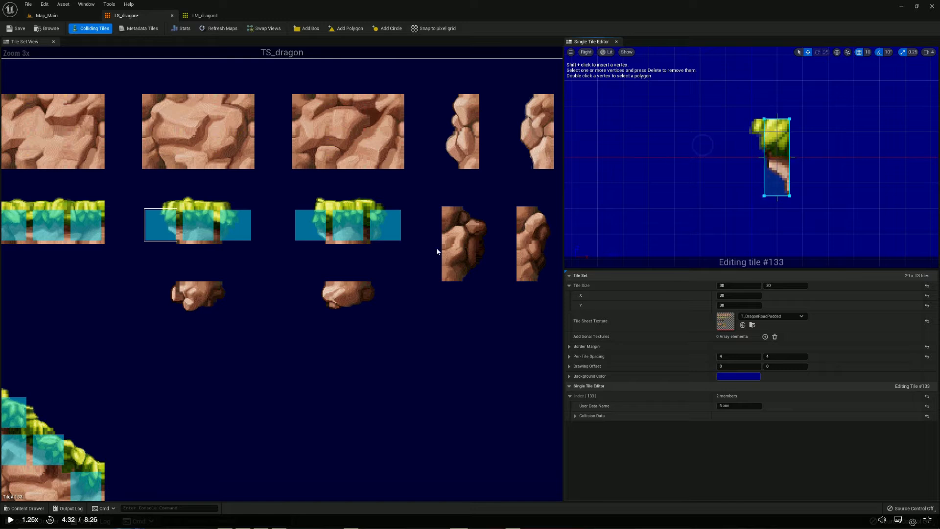
# Try to draw a freehand polygon collision shape around the descending slope's tile #274
pyautogui.scroll(-1, 188, 304)
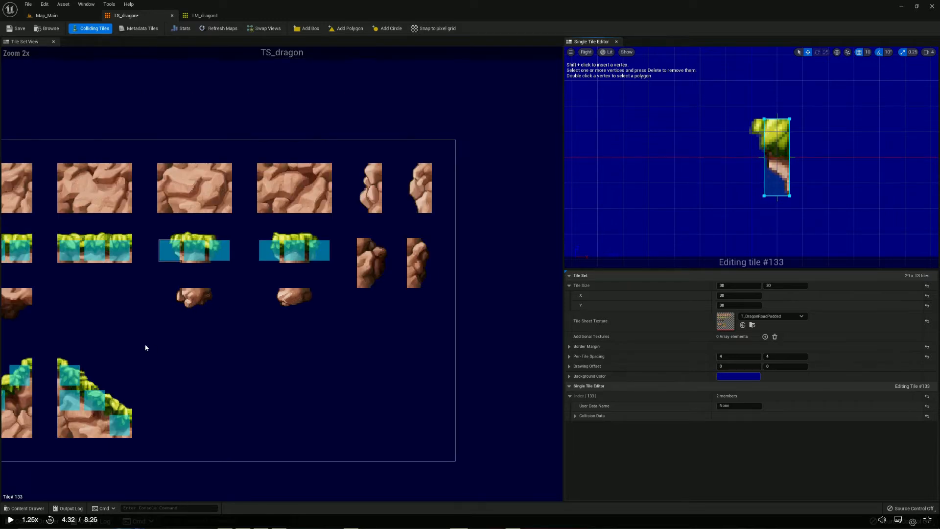
pyautogui.click(71, 375)
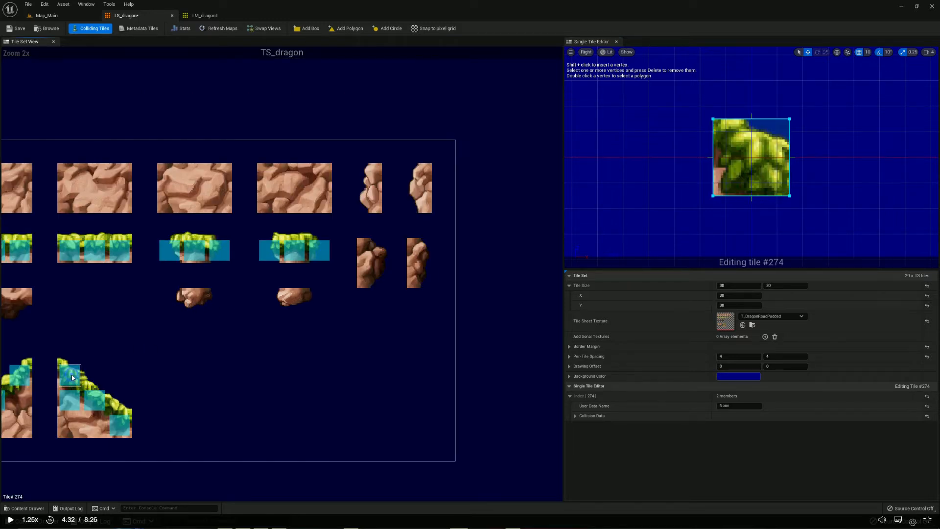
pyautogui.click(345, 29)
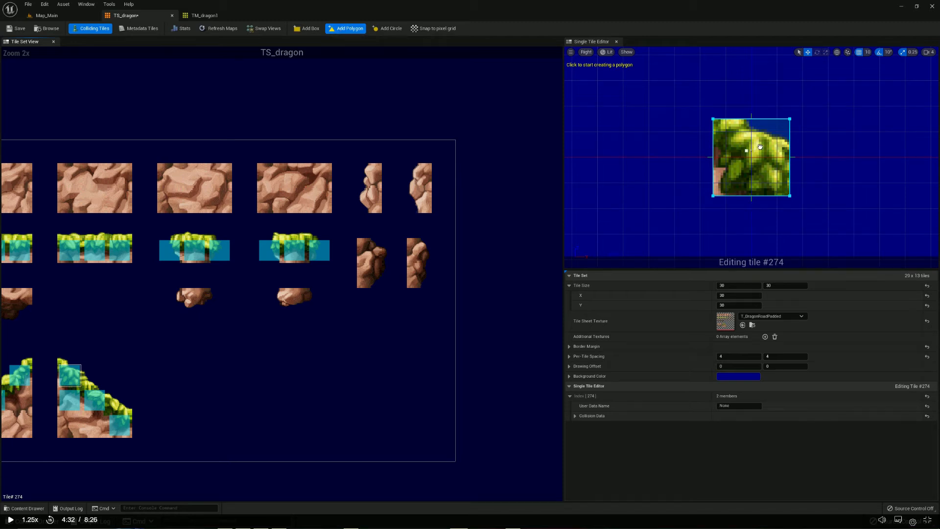
pyautogui.click(783, 109)
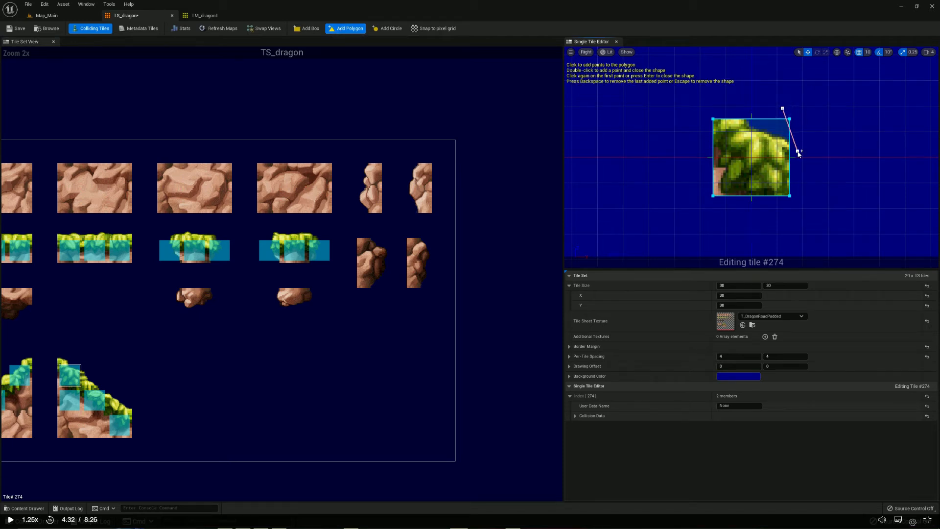
pyautogui.click(790, 196)
pyautogui.doubleClick(714, 119)
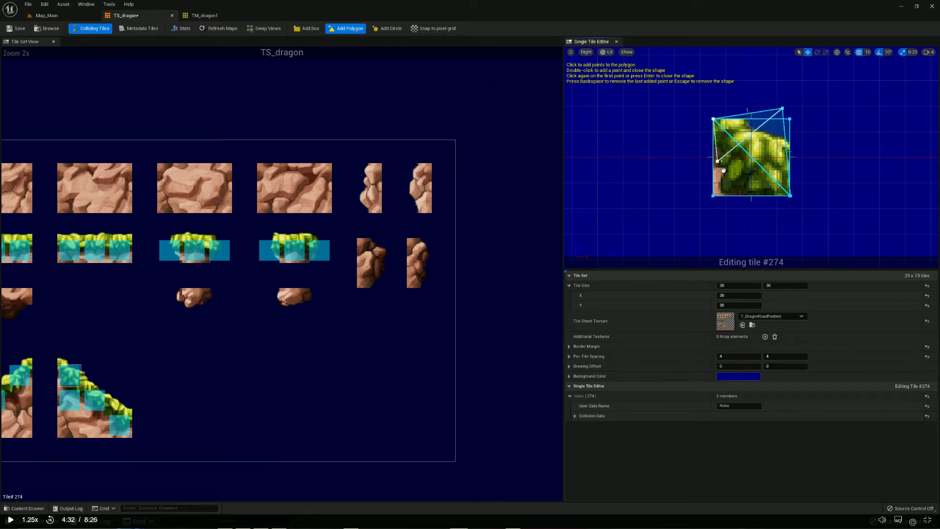
pyautogui.click(713, 196)
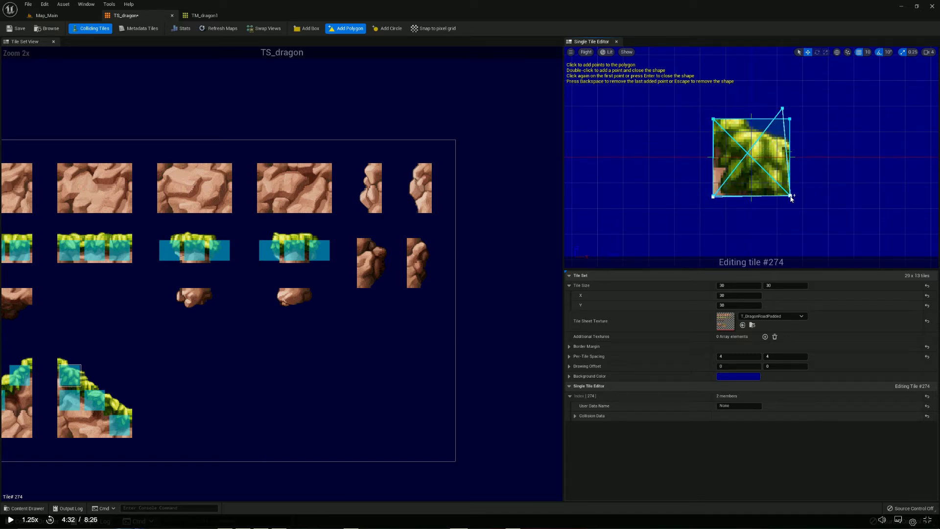
pyautogui.click(746, 112)
pyautogui.click(679, 129)
pyautogui.click(760, 213)
pyautogui.click(833, 194)
pyautogui.click(849, 150)
pyautogui.click(814, 115)
pyautogui.click(736, 99)
pyautogui.click(714, 100)
pyautogui.click(689, 136)
pyautogui.click(692, 159)
pyautogui.click(717, 186)
pyautogui.click(763, 200)
pyautogui.click(824, 142)
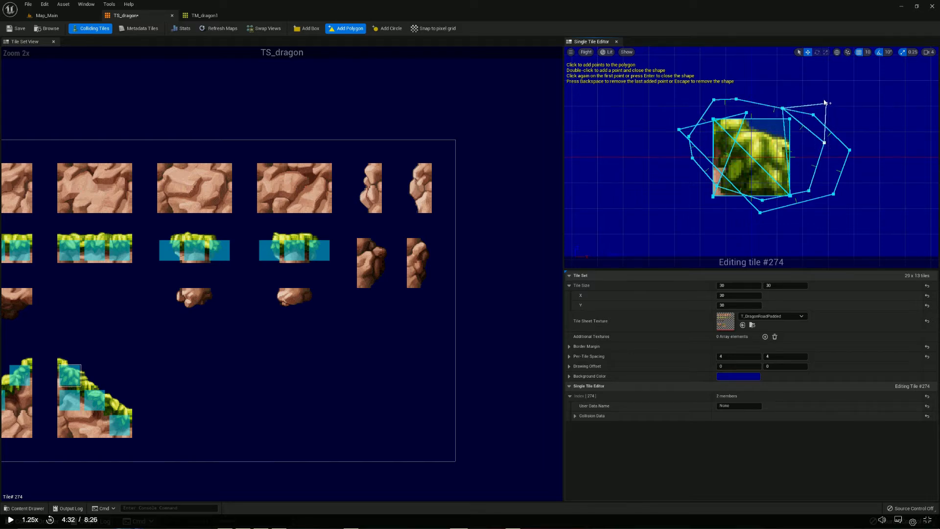
# Undo all the polygon vertices drawn on tile #274 and leave polygon creation
pyautogui.hotkey('ctrl', 'z')
pyautogui.hotkey('ctrl', 'z')
pyautogui.hotkey('ctrl', 'z')
pyautogui.hotkey('ctrl', 'z')
pyautogui.hotkey('ctrl', 'z')
pyautogui.hotkey('ctrl', 'z')
pyautogui.hotkey('ctrl', 'z')
pyautogui.hotkey('ctrl', 'z')
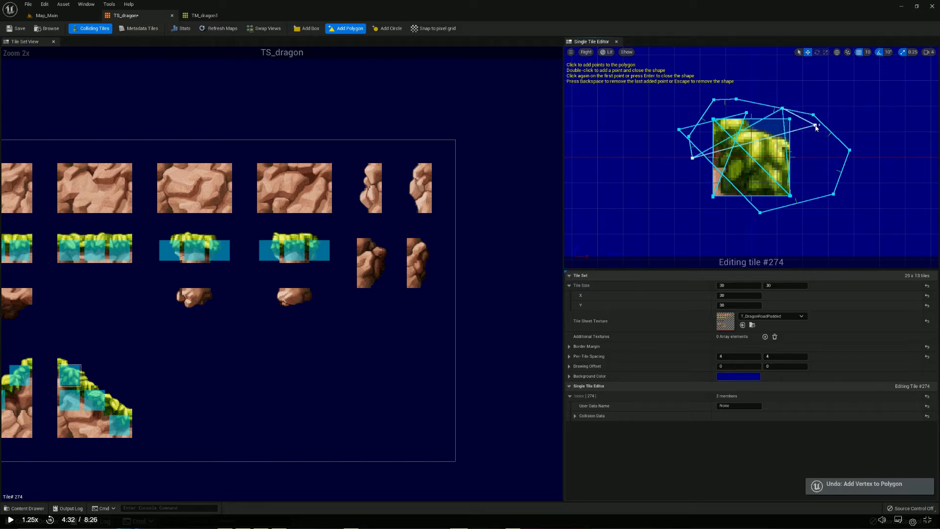
pyautogui.hotkey('ctrl', 'z')
pyautogui.hotkey('ctrl', 'z')
pyautogui.hotkey('ctrl', 'z')
pyautogui.hotkey('ctrl', 'z')
pyautogui.hotkey('ctrl', 'z')
pyautogui.hotkey('ctrl', 'z')
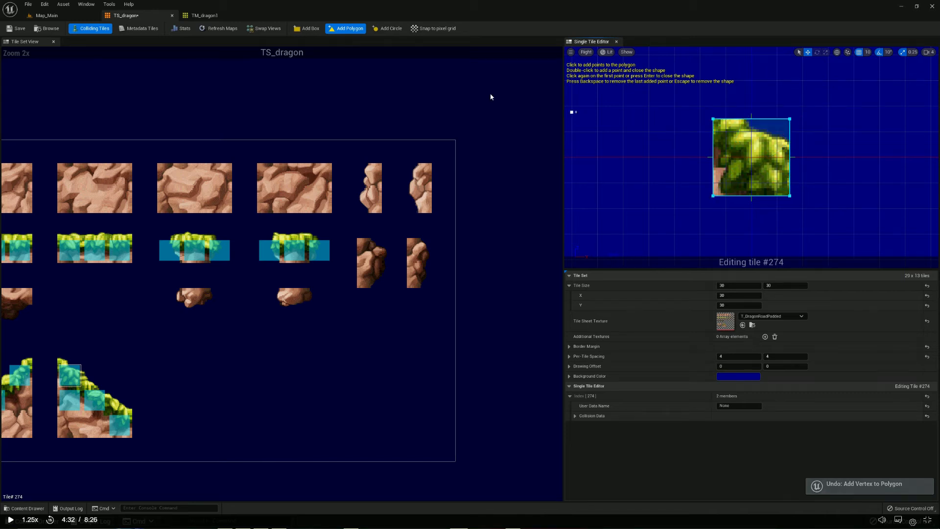
pyautogui.click(347, 28)
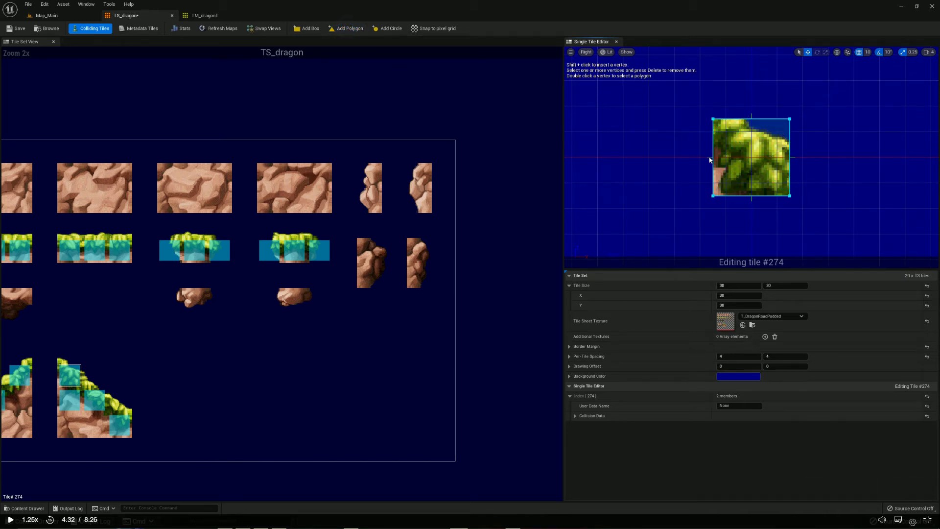
# Draw a triangular collision polygon on tile #274 through its upper-left, lower-left and lower-right corners
pyautogui.click(348, 28)
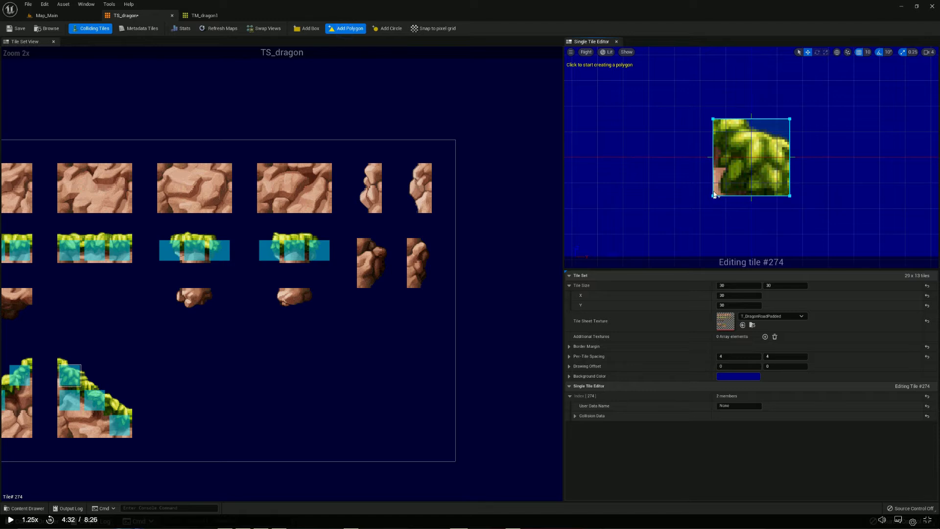
pyautogui.click(713, 119)
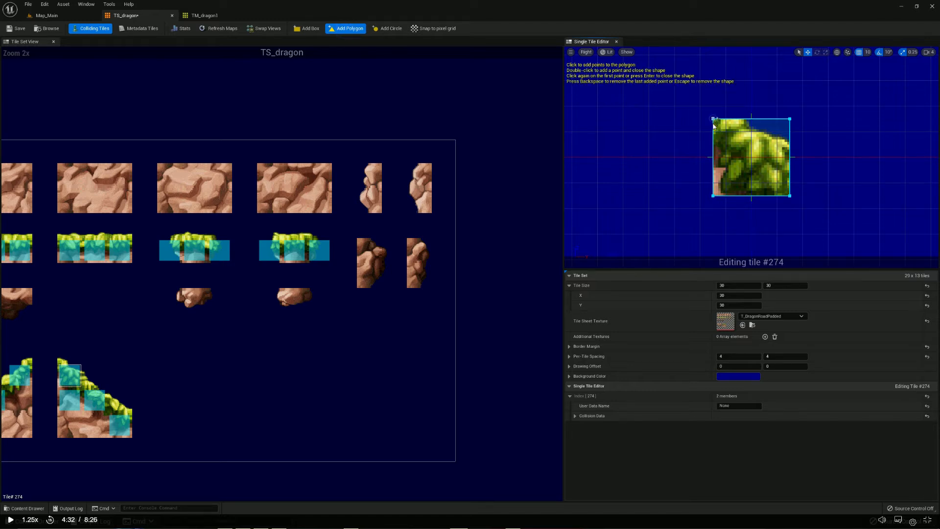
pyautogui.click(714, 196)
pyautogui.click(791, 196)
pyautogui.press('Return')
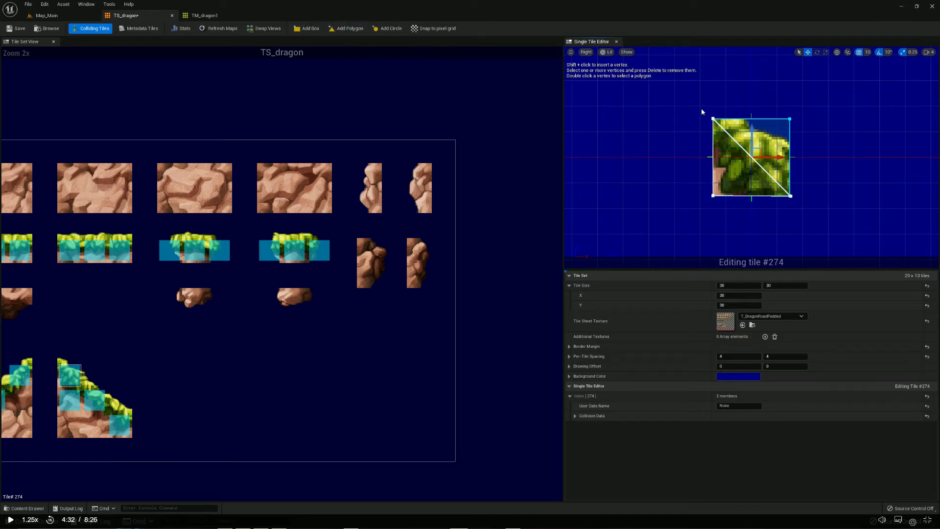
# Reshape tile #274's collision into a larger slope reaching past the tile's upper-left and lower-right corners, and save TS_dragon
pyautogui.moveTo(746, 148); pyautogui.dragTo(832, 214)
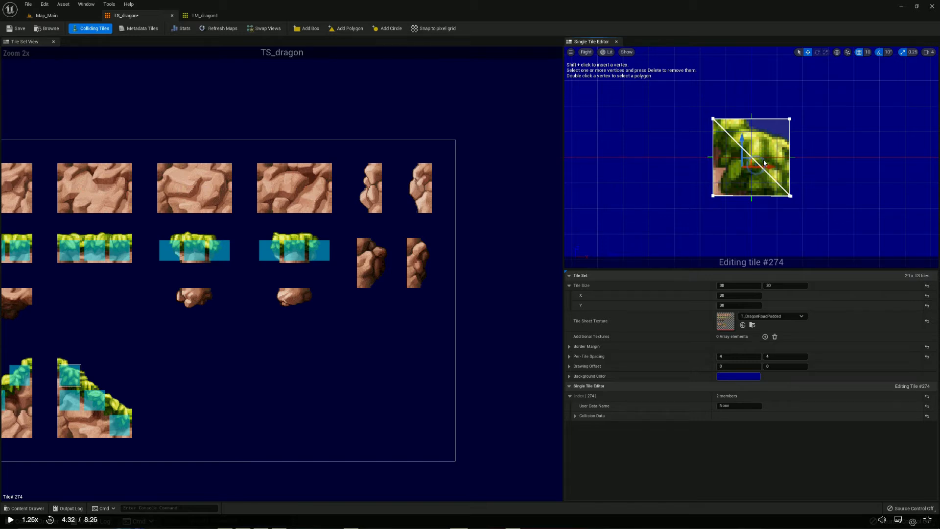
pyautogui.moveTo(755, 157)
pyautogui.mouseDown()
pyautogui.moveTo(781, 131)
pyautogui.moveTo(756, 157)
pyautogui.mouseUp()
pyautogui.moveTo(706, 114); pyautogui.dragTo(813, 137)
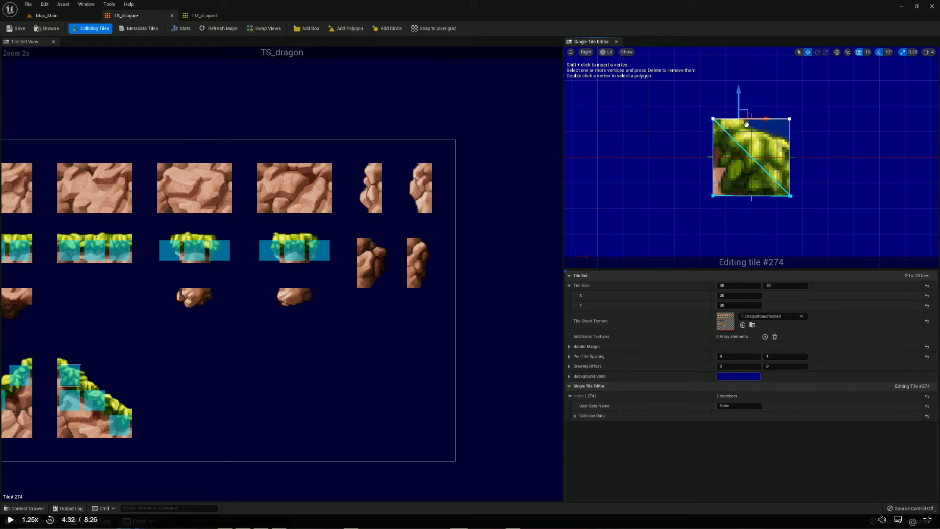
pyautogui.moveTo(739, 98); pyautogui.dragTo(746, 88)
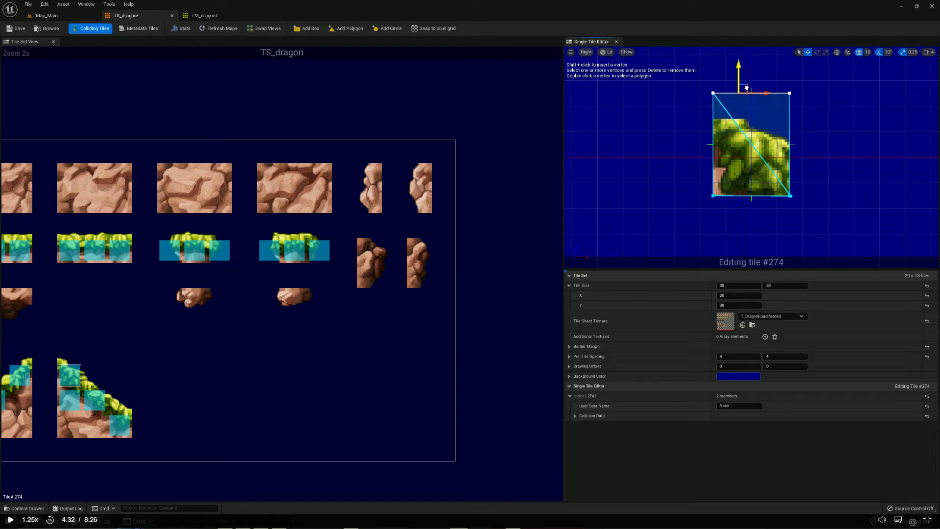
pyautogui.moveTo(832, 241); pyautogui.dragTo(779, 161)
pyautogui.moveTo(802, 195); pyautogui.dragTo(821, 194)
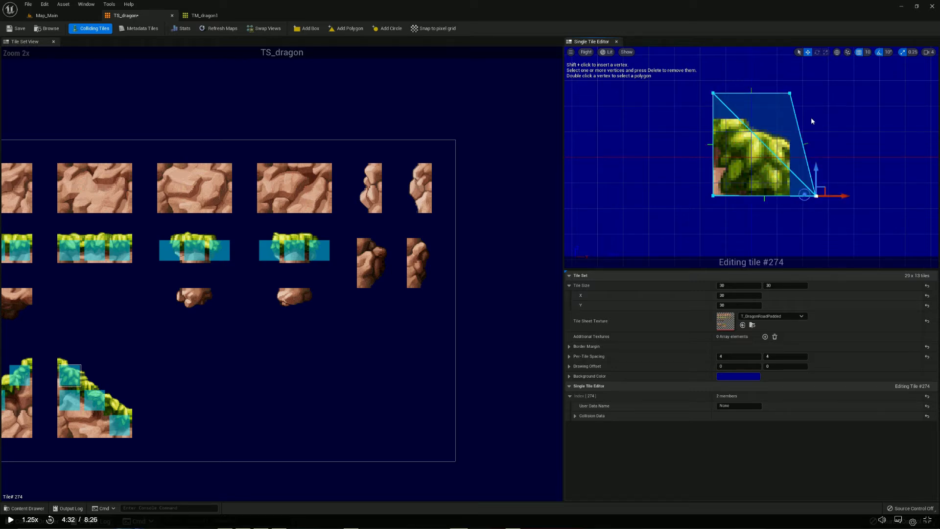
pyautogui.click(789, 94)
pyautogui.moveTo(790, 73); pyautogui.dragTo(772, 149)
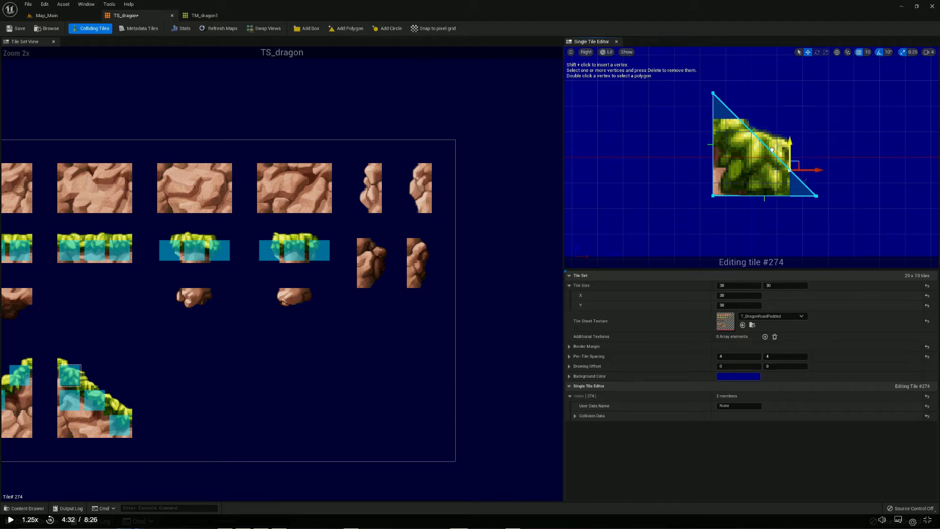
pyautogui.click(789, 103)
pyautogui.click(16, 28)
# Pull tile #274's outlying collision vertices back to the tile corners, adjust the slope's right-edge vertex, and save TS_dragon
pyautogui.click(713, 93)
pyautogui.moveTo(713, 82); pyautogui.dragTo(709, 104)
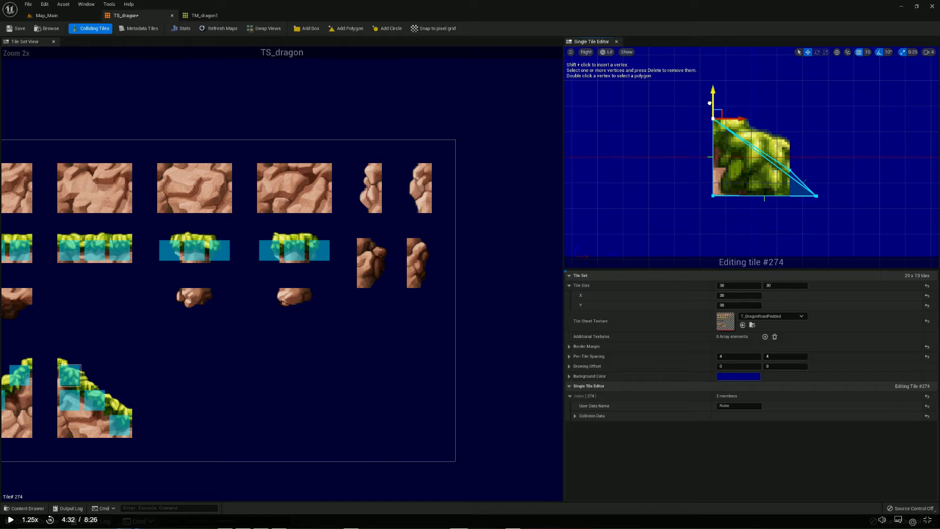
pyautogui.click(816, 197)
pyautogui.moveTo(820, 196); pyautogui.dragTo(796, 193)
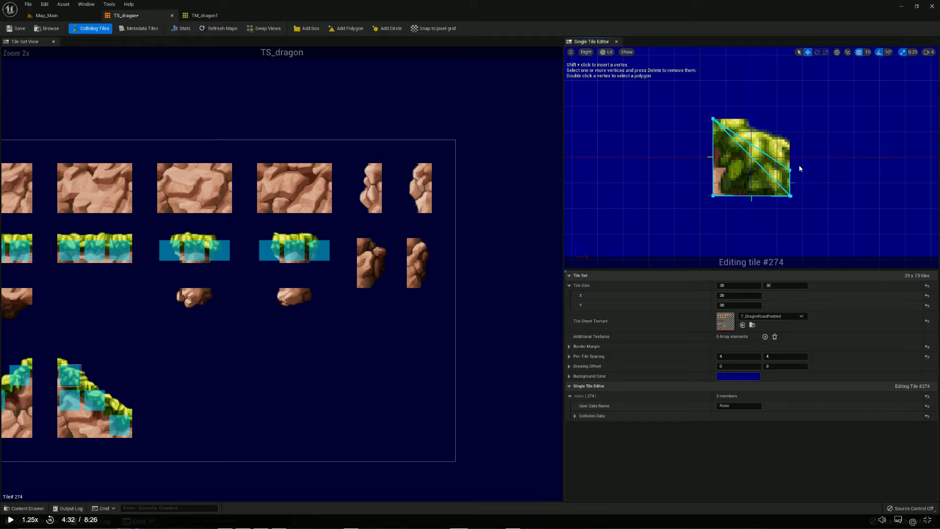
pyautogui.click(789, 170)
pyautogui.moveTo(790, 141); pyautogui.dragTo(790, 133)
pyautogui.click(815, 105)
pyautogui.click(15, 31)
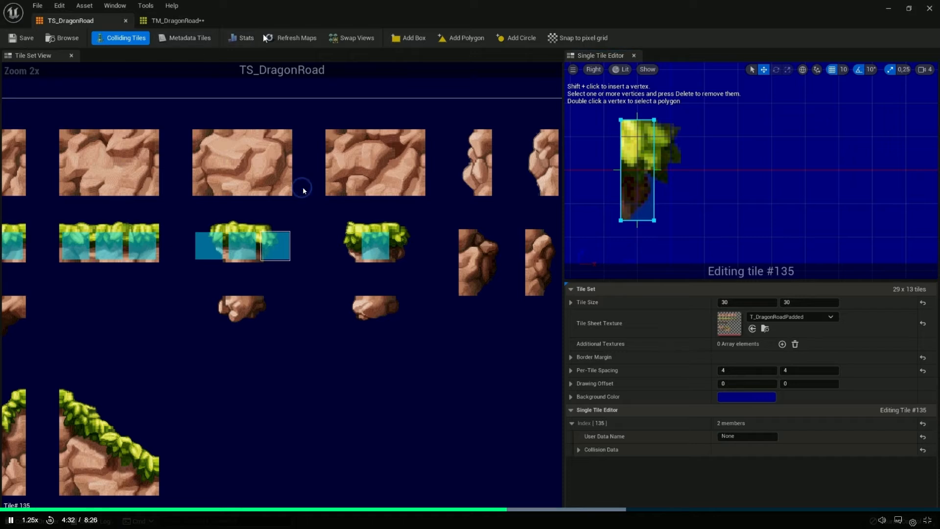
# Refresh the maps that use TS_DragonRoad and inspect the grass platform's edge collision in the Map_Main viewport
pyautogui.click(292, 38)
pyautogui.click(887, 10)
pyautogui.scroll(-5, 375, 199)
pyautogui.scroll(8, 375, 199)
pyautogui.scroll(-3, 303, 191)
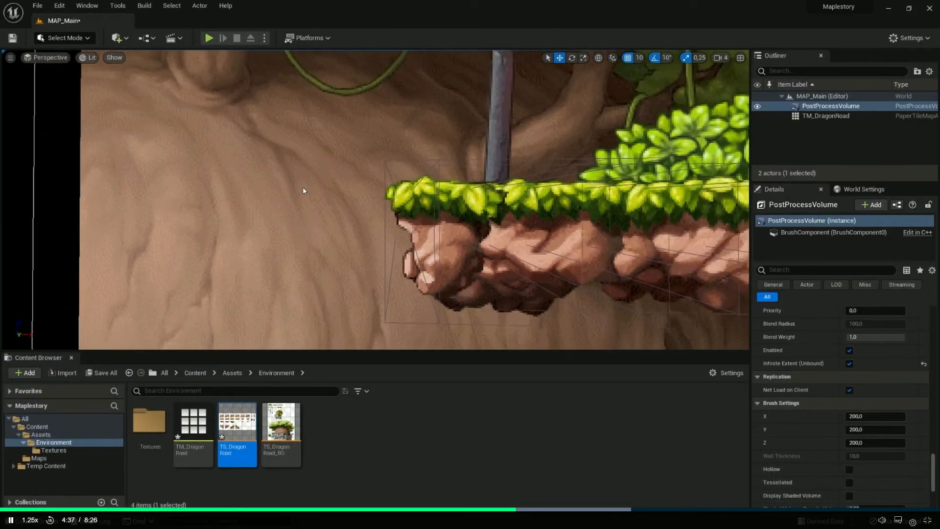
# Reopen TS_DragonRoad and add a box collision shape to tile #137, narrowed to the grass edge
pyautogui.doubleClick(238, 433)
pyautogui.click(213, 245)
pyautogui.moveTo(655, 108); pyautogui.dragTo(700, 233)
pyautogui.click(350, 251)
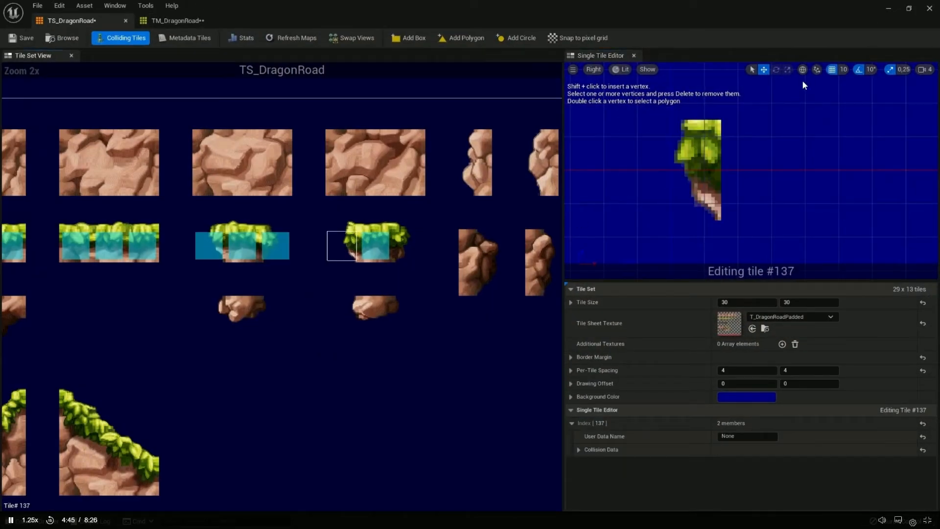
pyautogui.click(408, 38)
pyautogui.moveTo(585, 109); pyautogui.dragTo(619, 220)
pyautogui.moveTo(619, 152); pyautogui.dragTo(688, 154)
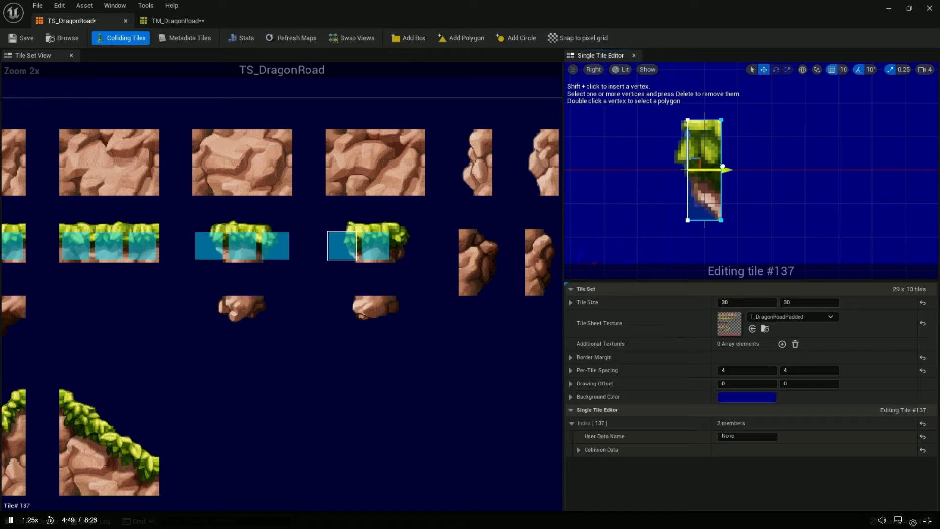
# Add a box collision shape to tile #139 narrowed to the grass edge, then save TS_DragonRoad and refresh its maps
pyautogui.click(409, 245)
pyautogui.click(408, 38)
pyautogui.moveTo(695, 98); pyautogui.dragTo(776, 264)
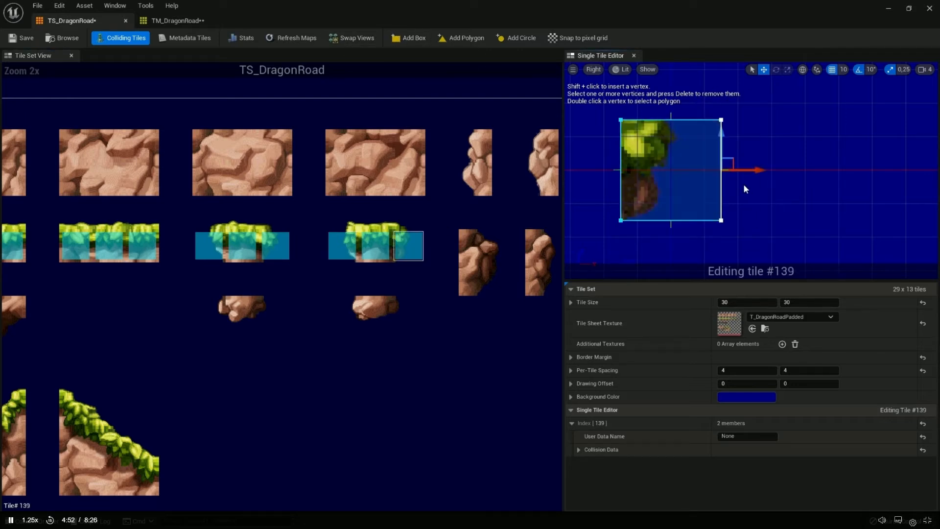
pyautogui.moveTo(749, 170); pyautogui.dragTo(676, 167)
pyautogui.click(741, 186)
pyautogui.click(19, 38)
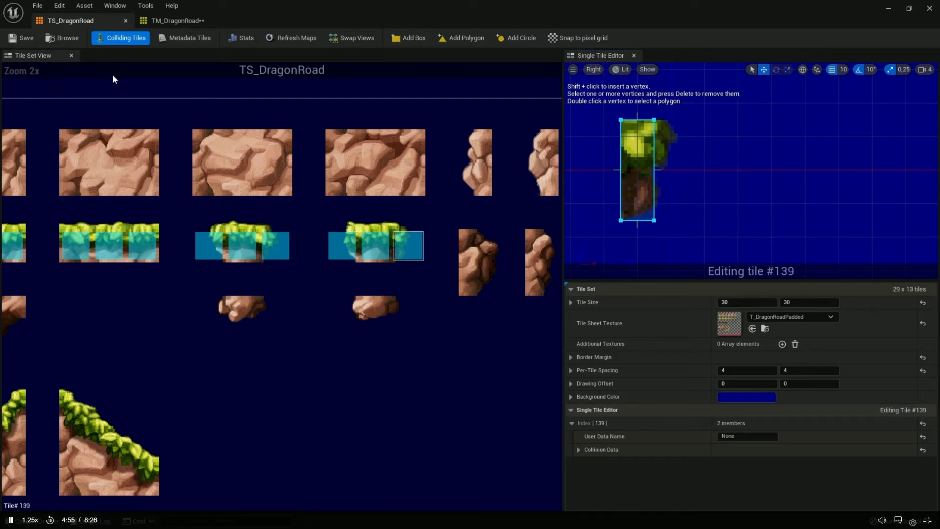
pyautogui.click(292, 37)
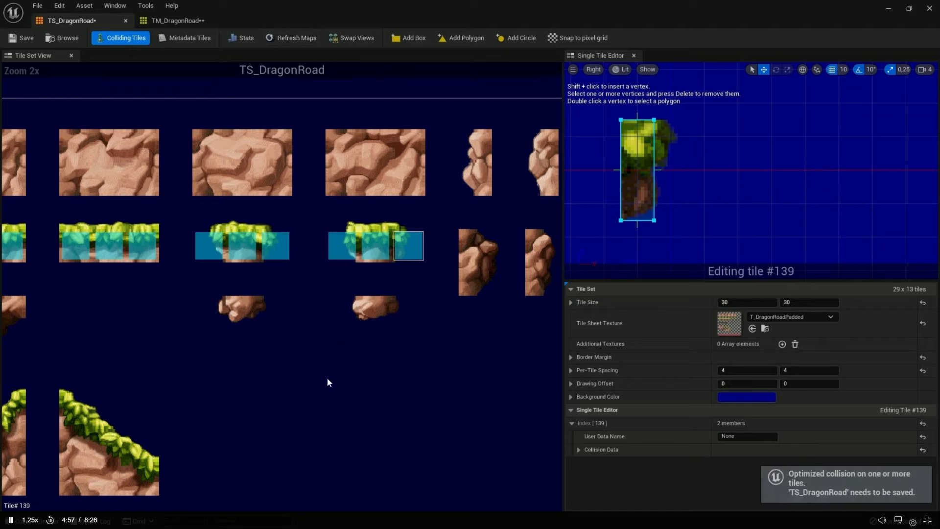
# Add a box collision shape to slope tile #299 in TS_DragonRoad and reduce it to a triangle along the grass slope
pyautogui.moveTo(167, 391); pyautogui.dragTo(480, 254, button='right')
pyautogui.moveTo(226, 237); pyautogui.dragTo(360, 371)
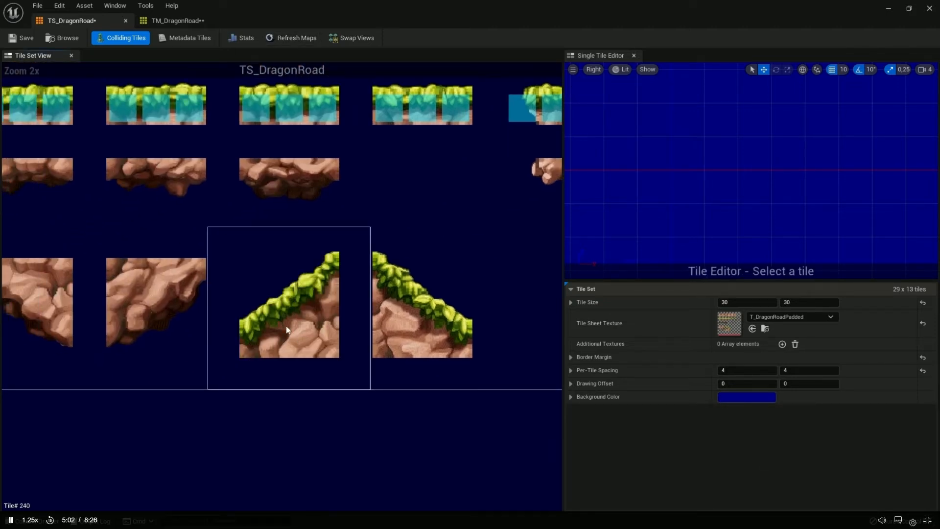
pyautogui.scroll(2, 286, 325)
pyautogui.click(243, 307)
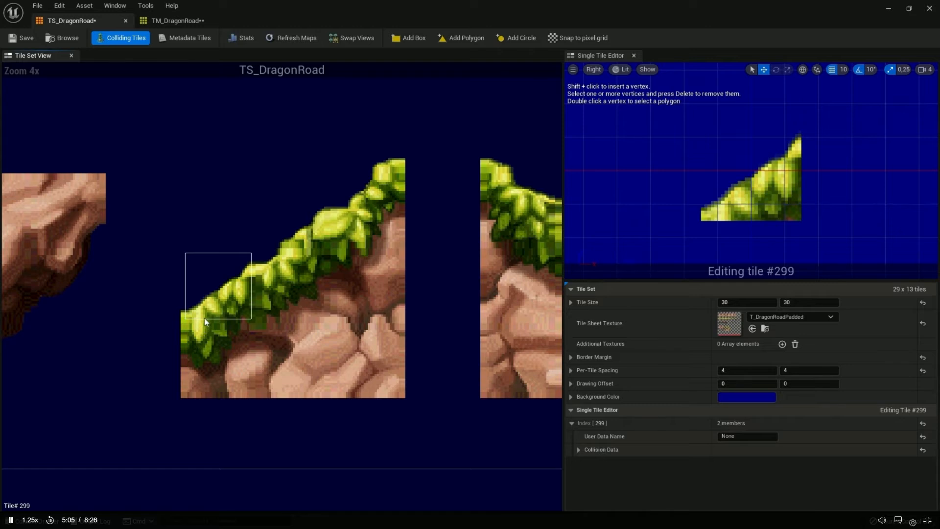
pyautogui.click(410, 38)
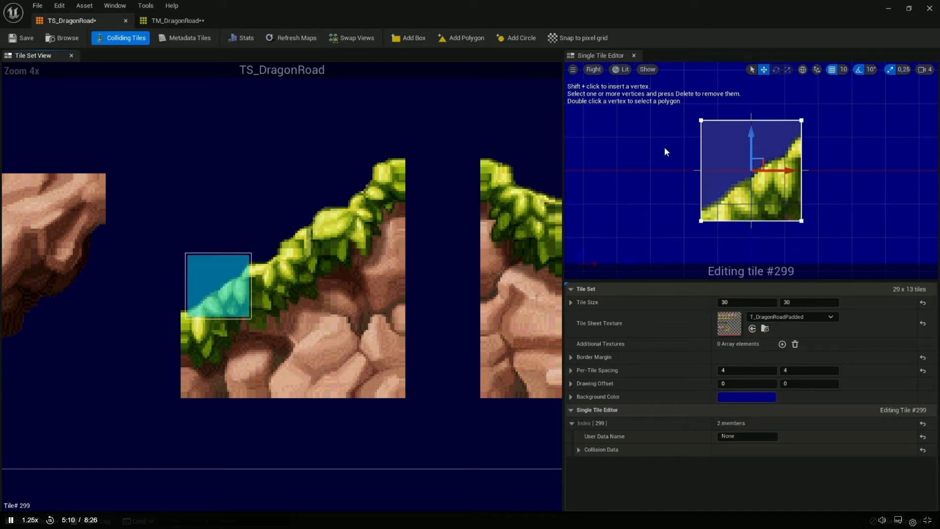
pyautogui.click(701, 121)
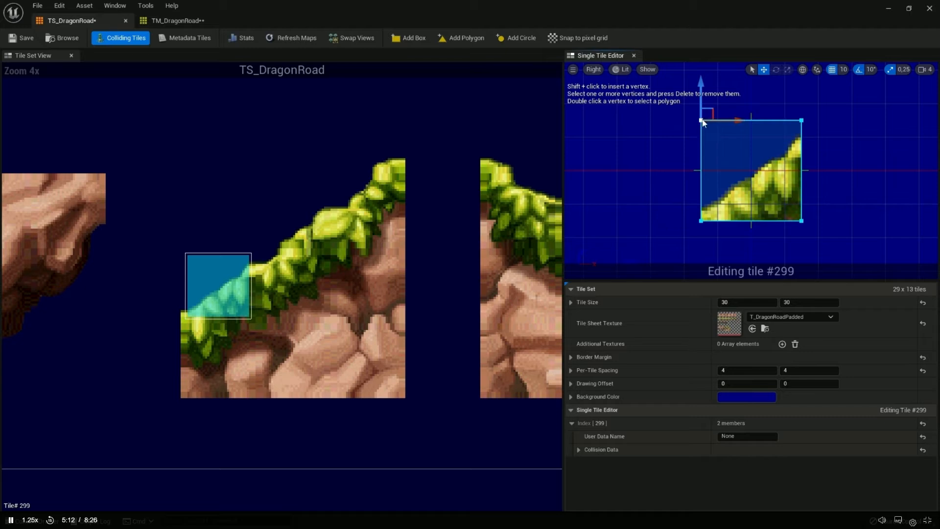
pyautogui.press('Delete')
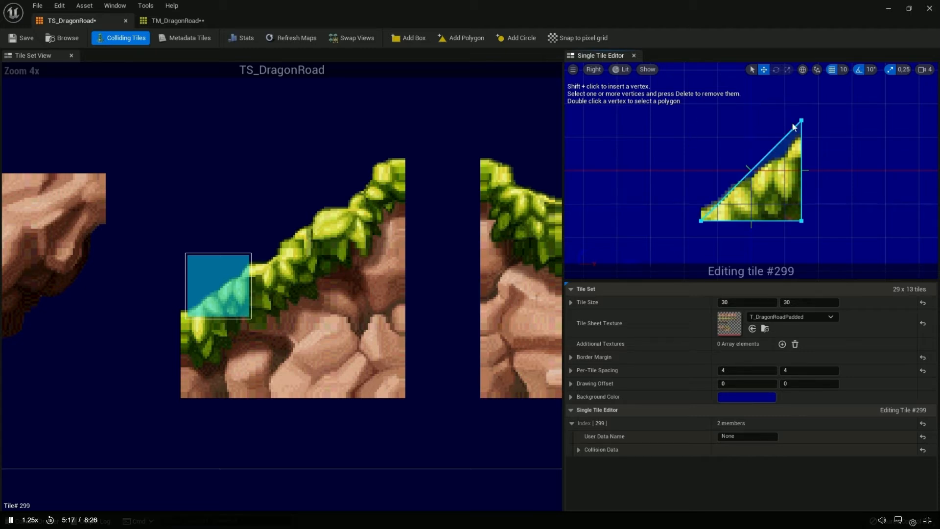
pyautogui.moveTo(780, 101); pyautogui.dragTo(824, 149)
pyautogui.moveTo(801, 98); pyautogui.dragTo(801, 132)
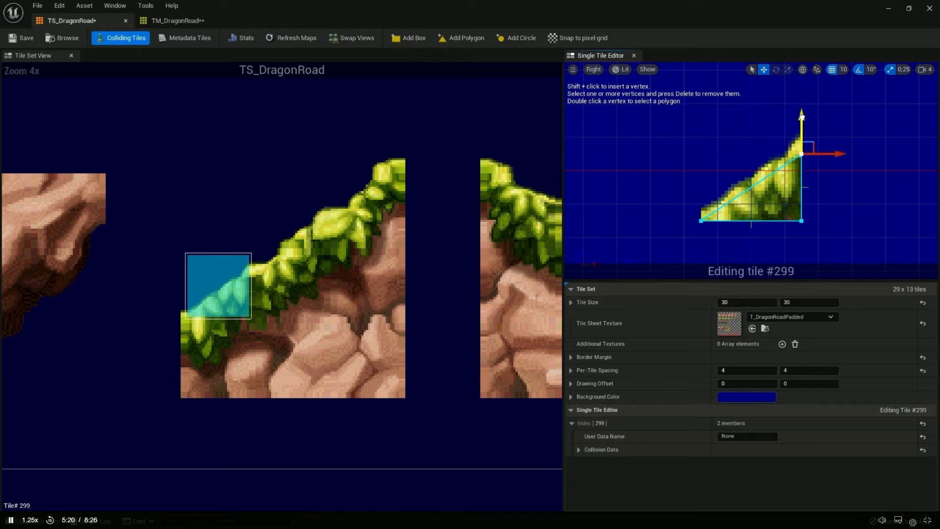
pyautogui.click(283, 279)
# Switch to TS_dragon and delete all collision shapes from tile #274
pyautogui.click(454, 254)
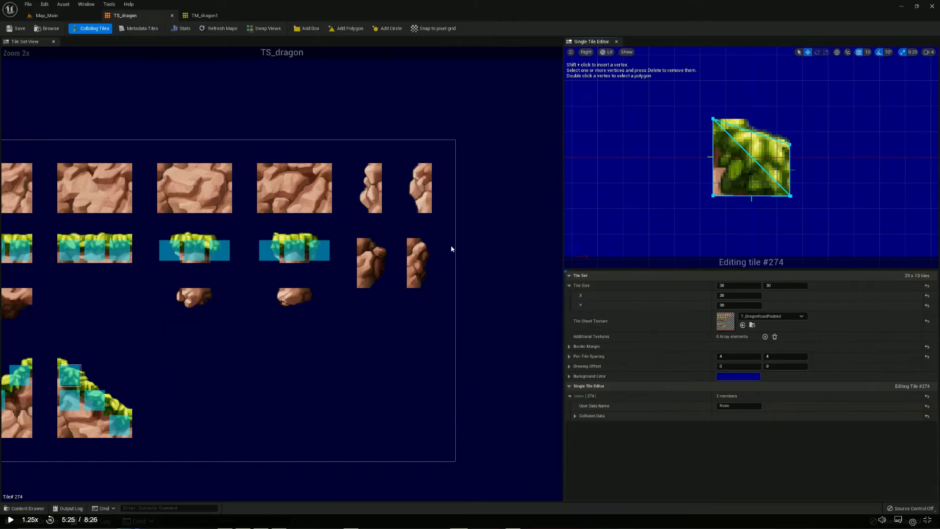
pyautogui.moveTo(693, 97); pyautogui.dragTo(814, 208)
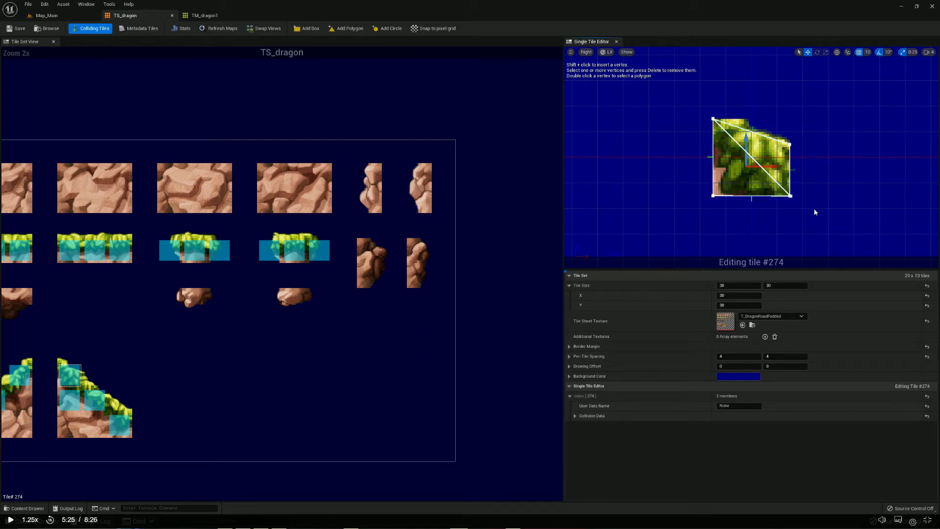
pyautogui.press('Delete')
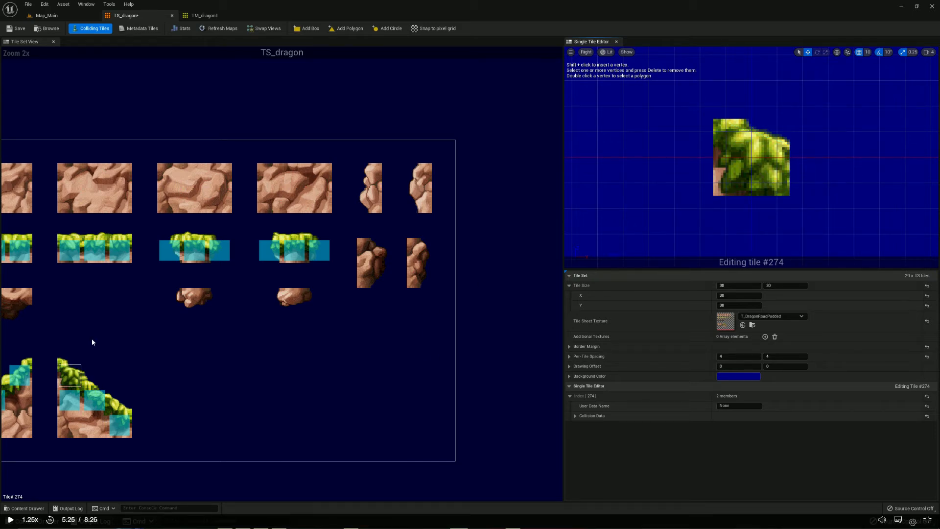
# Delete the collision boxes from the rising slope's tiles #272, #300 and #328
pyautogui.moveTo(97, 331); pyautogui.dragTo(2, 352)
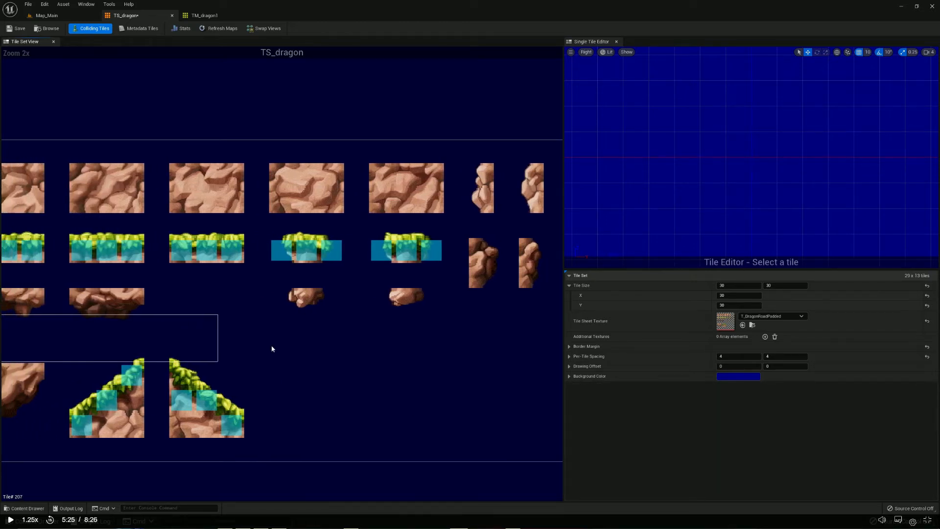
pyautogui.click(272, 348)
pyautogui.click(129, 378)
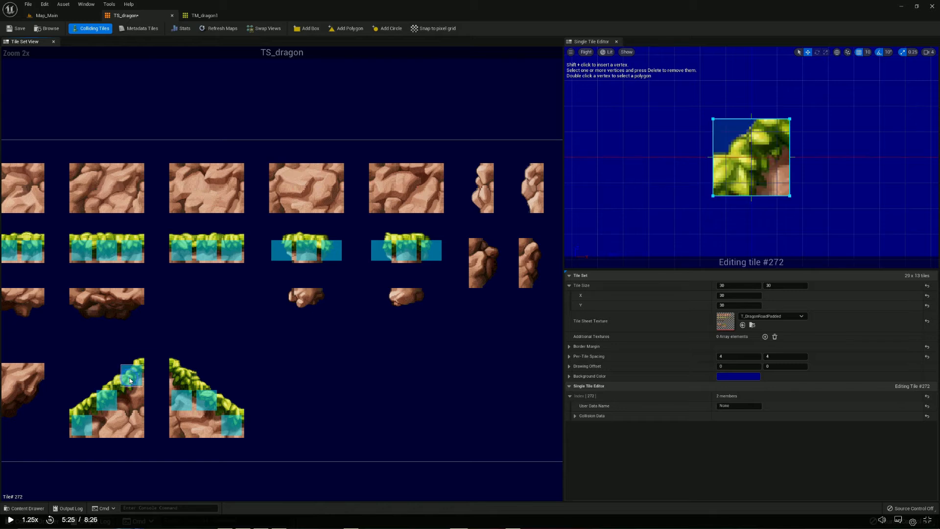
pyautogui.moveTo(671, 78); pyautogui.dragTo(814, 230)
pyautogui.press('Delete')
pyautogui.click(112, 400)
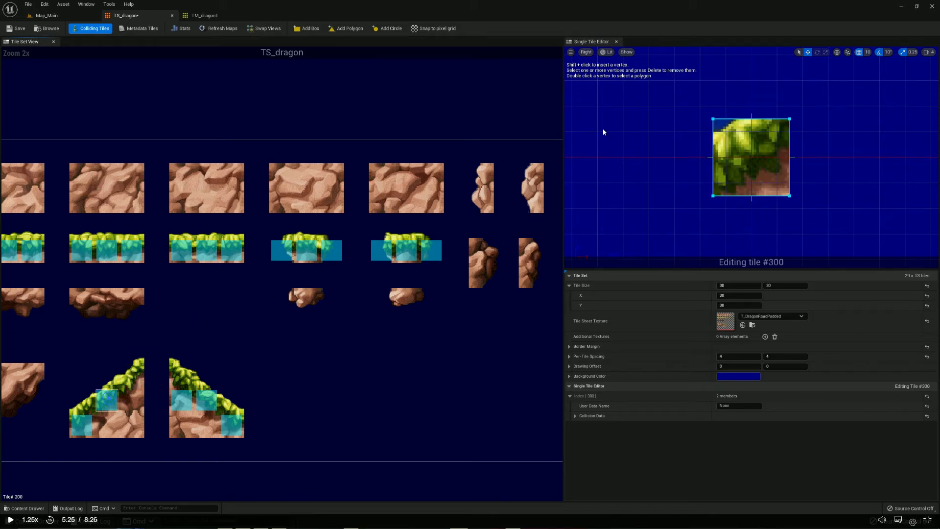
pyautogui.moveTo(698, 103); pyautogui.dragTo(838, 226)
pyautogui.press('Delete')
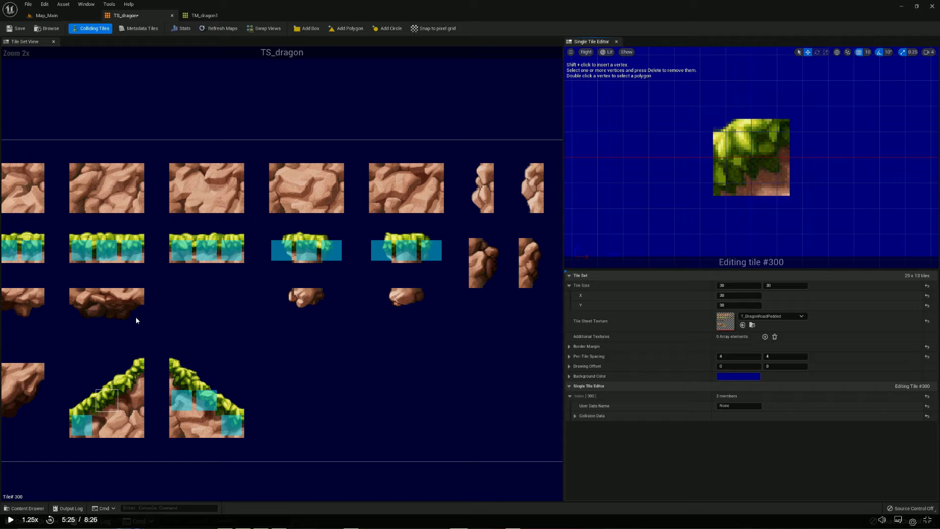
pyautogui.click(83, 429)
pyautogui.moveTo(698, 100); pyautogui.dragTo(820, 231)
pyautogui.press('Delete')
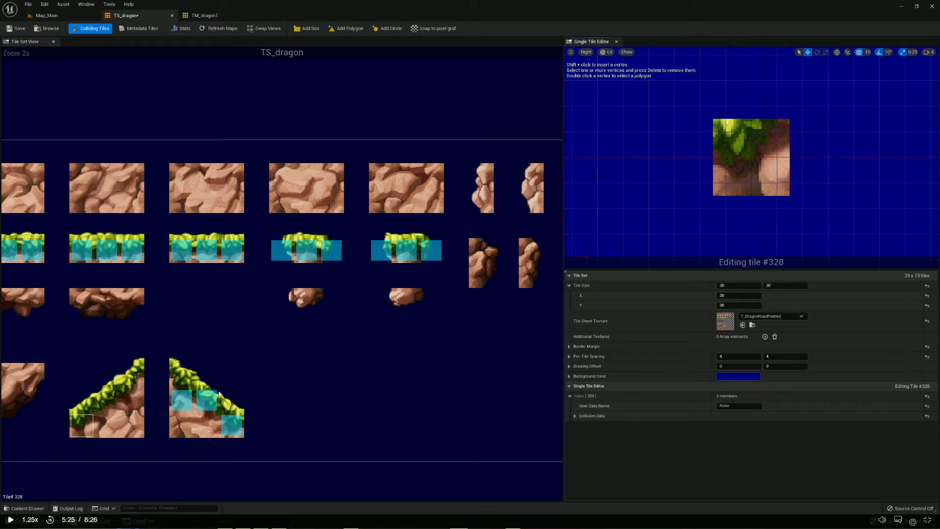
# Delete the remaining collision shapes from the descending slope's tiles #304, #303 and #334
pyautogui.moveTo(156, 370); pyautogui.dragTo(291, 450)
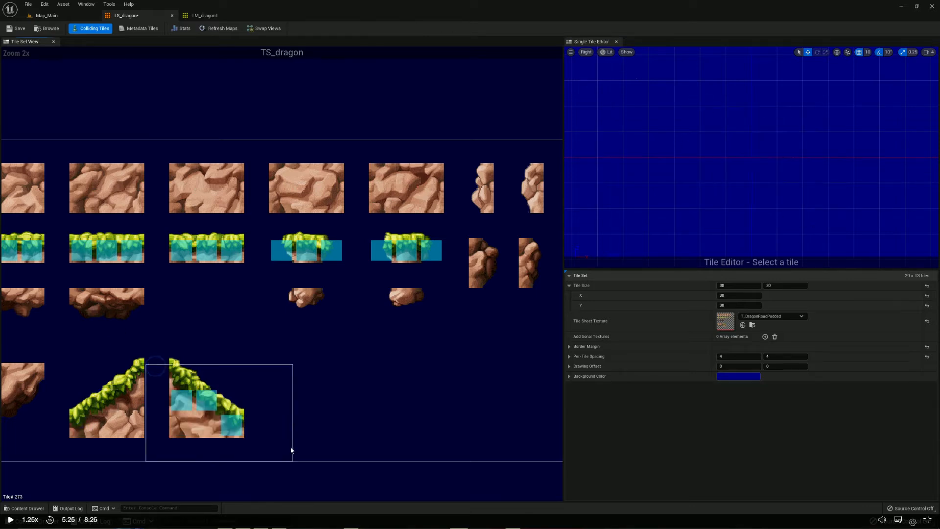
pyautogui.click(217, 407)
pyautogui.moveTo(695, 105); pyautogui.dragTo(857, 215)
pyautogui.press('Delete')
pyautogui.moveTo(154, 367); pyautogui.dragTo(213, 422)
pyautogui.click(161, 397)
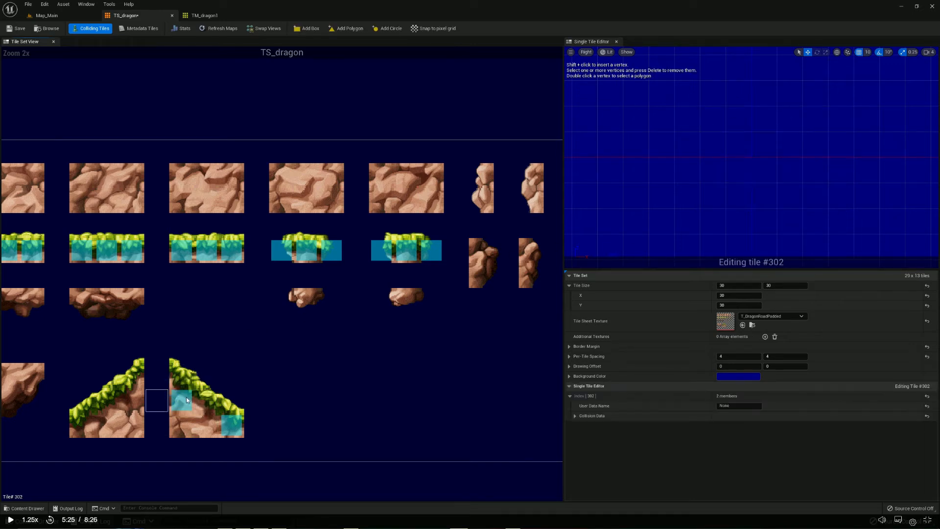
pyautogui.click(186, 396)
pyautogui.moveTo(682, 109); pyautogui.dragTo(821, 215)
pyautogui.press('Delete')
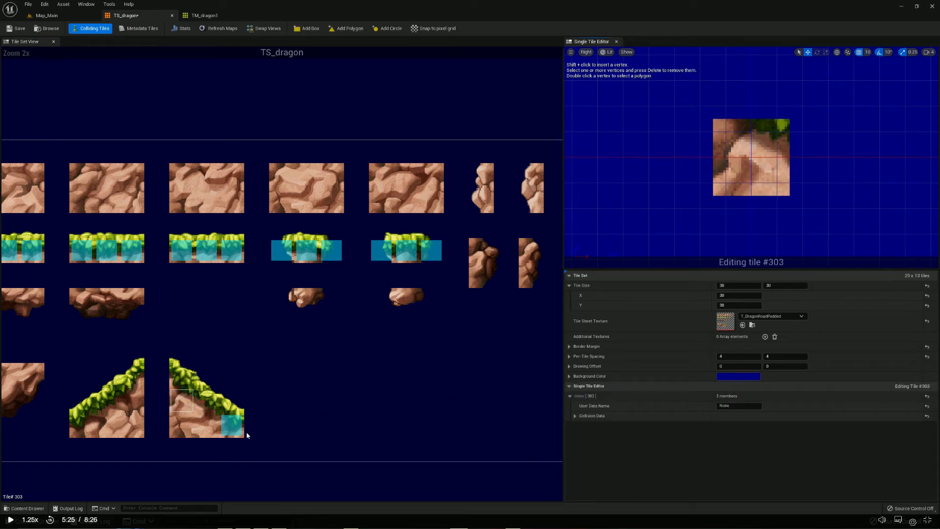
pyautogui.click(239, 425)
pyautogui.moveTo(699, 104); pyautogui.dragTo(806, 219)
pyautogui.press('Delete')
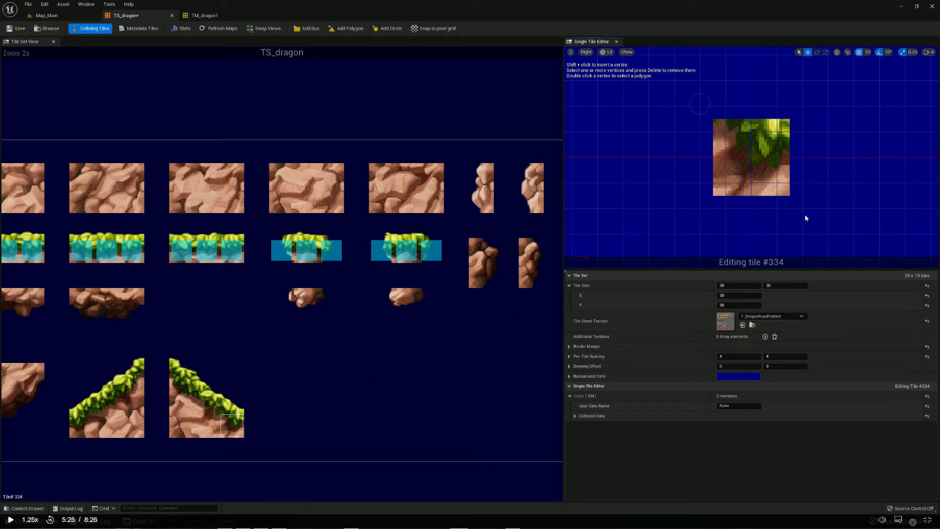
# Add a box collision shape to tile #274 and make it a triangle by deleting its upper-right vertex and raising the lower-right one to the slope
pyautogui.click(178, 373)
pyautogui.click(310, 28)
pyautogui.moveTo(768, 94); pyautogui.dragTo(818, 139)
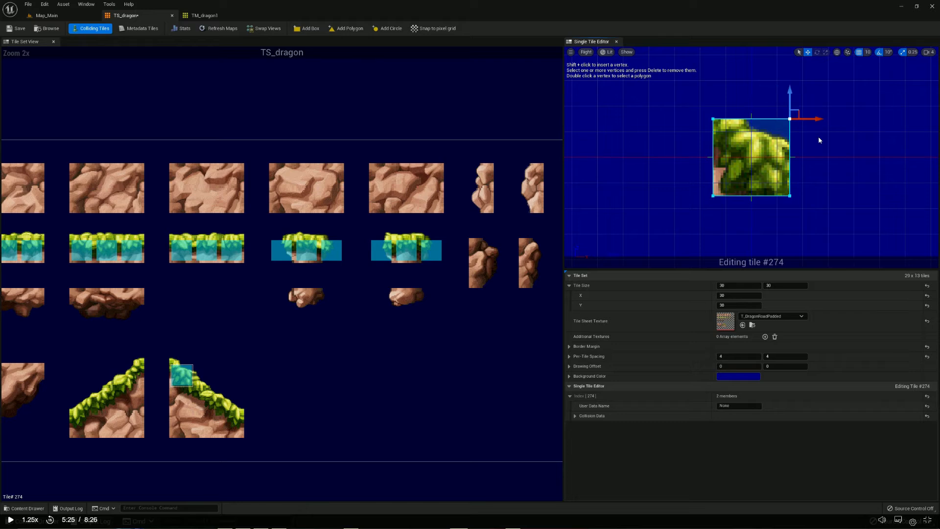
pyautogui.press('Delete')
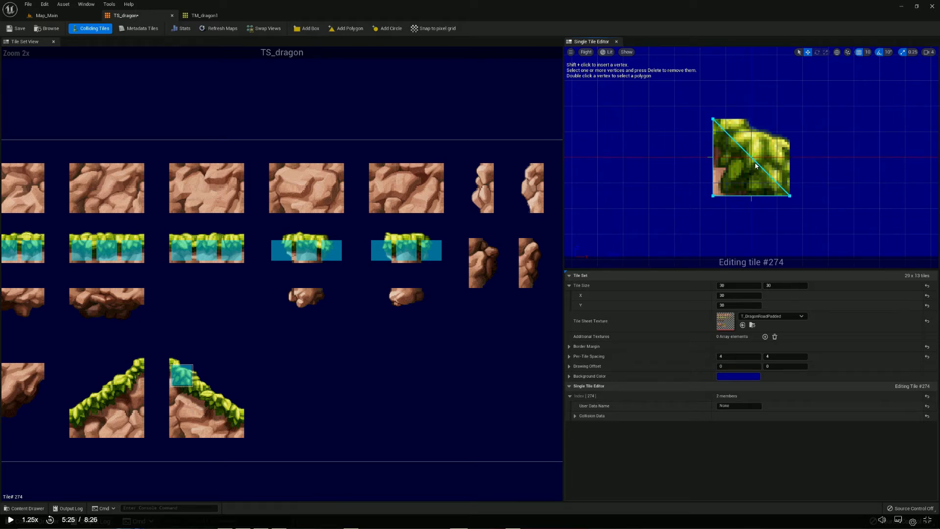
pyautogui.click(790, 195)
pyautogui.moveTo(789, 179); pyautogui.dragTo(789, 128)
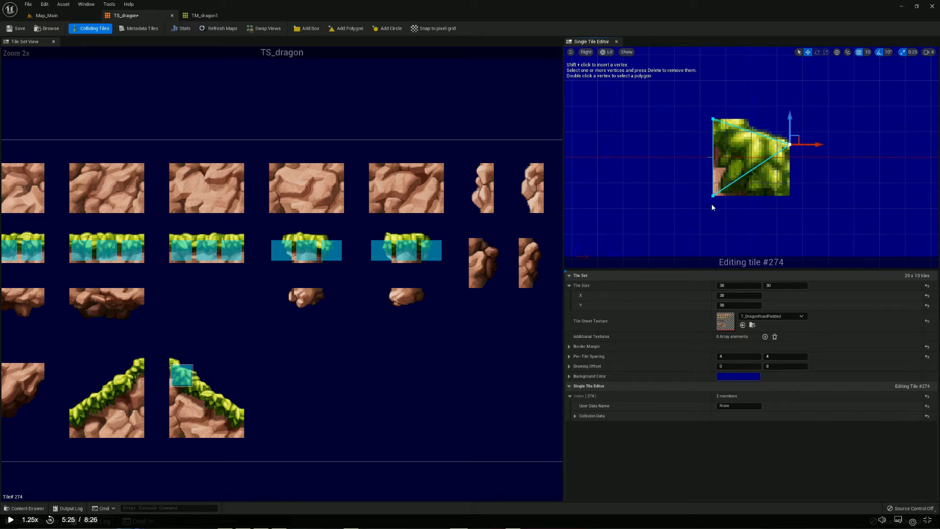
pyautogui.click(692, 137)
# Add a box collision shape to tile #304, delete its upper-right vertex and raise the lower-right vertex to the grass edge
pyautogui.click(206, 398)
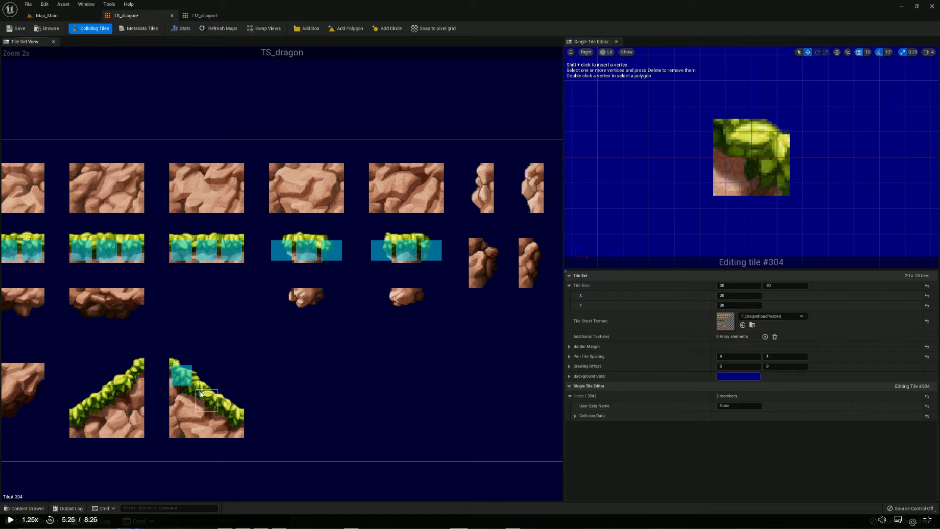
pyautogui.click(305, 27)
pyautogui.moveTo(743, 89); pyautogui.dragTo(803, 134)
pyautogui.press('Delete')
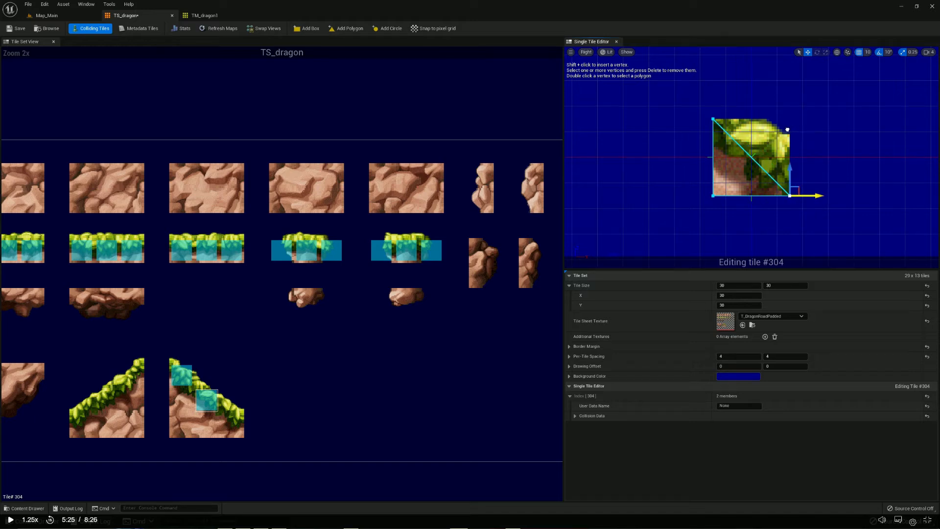
pyautogui.moveTo(783, 183); pyautogui.dragTo(784, 131)
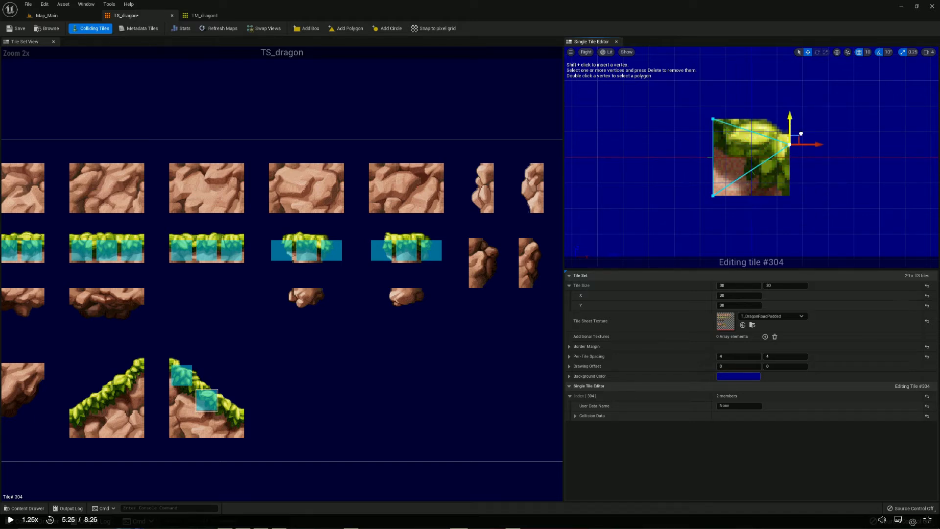
pyautogui.click(760, 102)
# Add a box collision shape to tile #334, delete its upper-right vertex and raise the lower-right vertex to the tile's upper-right corner
pyautogui.click(228, 420)
pyautogui.click(310, 28)
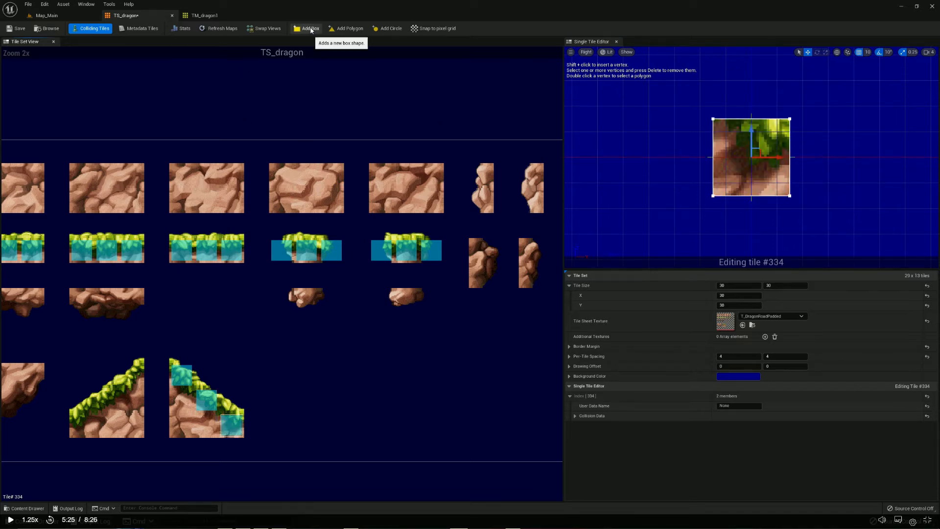
pyautogui.moveTo(747, 99); pyautogui.dragTo(798, 123)
pyautogui.press('Delete')
pyautogui.click(790, 195)
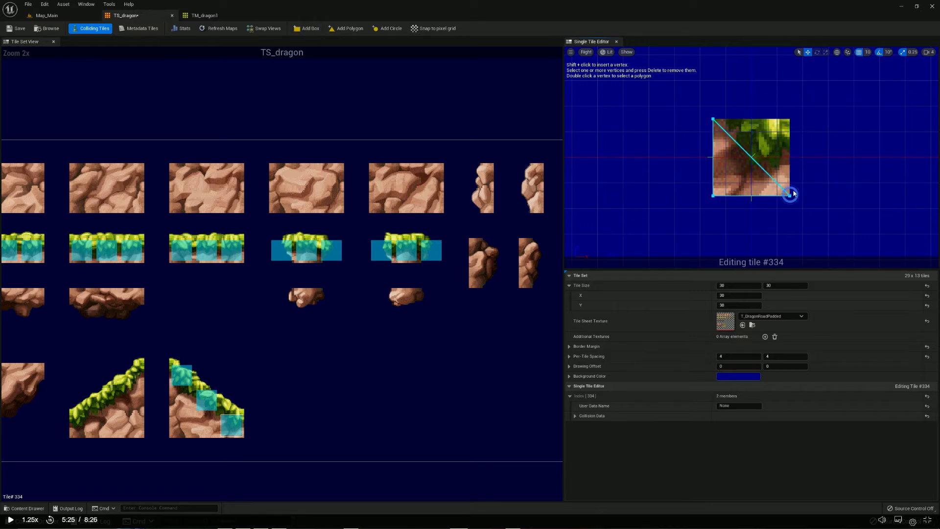
pyautogui.moveTo(800, 209); pyautogui.dragTo(789, 117)
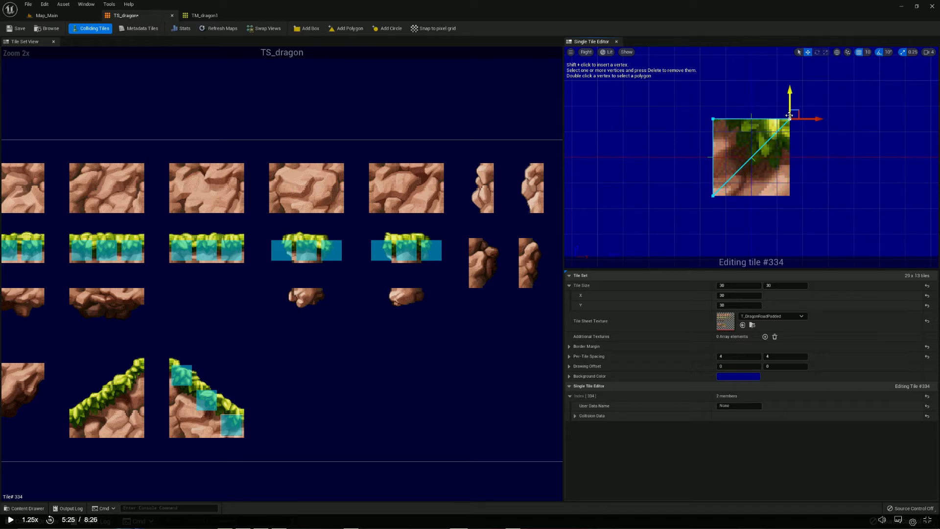
pyautogui.click(799, 144)
# Inspect the collision around the ground slope and right map edge in the Map_Main viewport
pyautogui.click(46, 15)
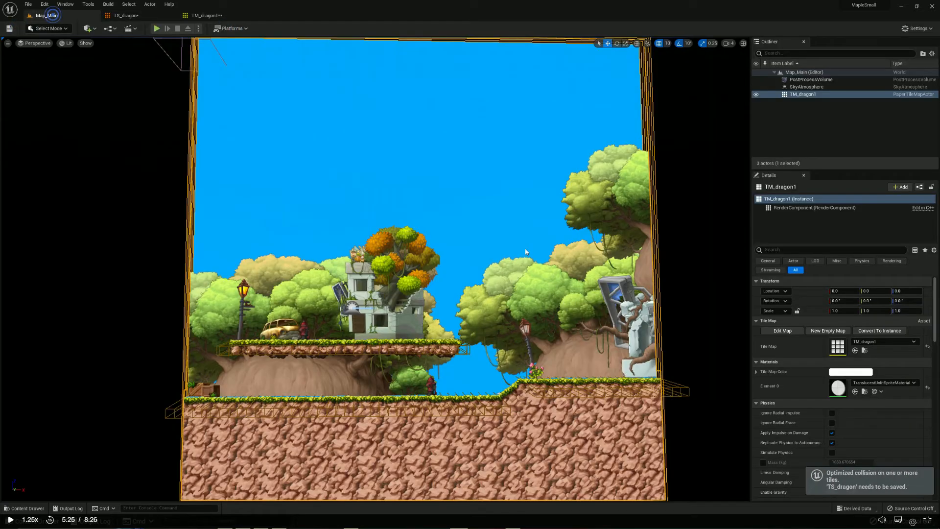
pyautogui.scroll(5, 521, 420)
pyautogui.moveTo(516, 368); pyautogui.dragTo(566, 255, button='middle')
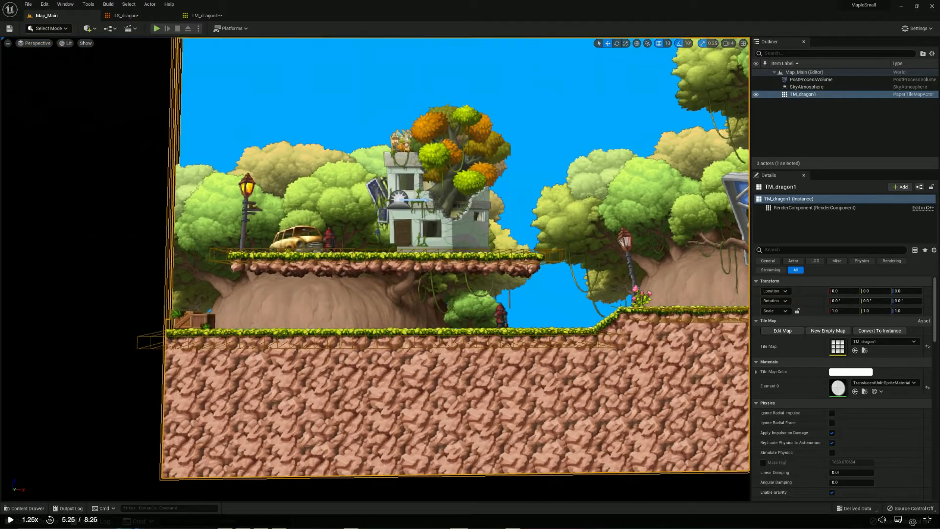
pyautogui.moveTo(563, 342); pyautogui.dragTo(358, 344, button='middle')
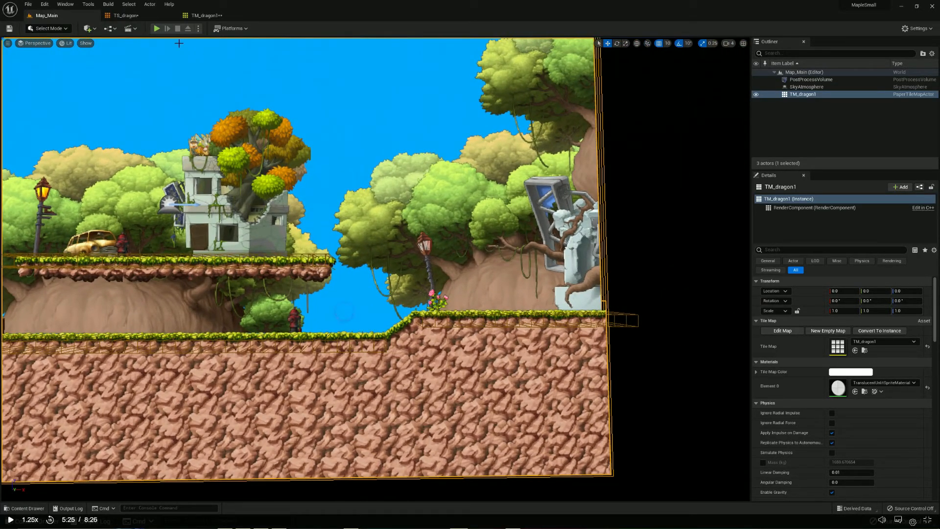
# Add box collision shapes to the ascending slope's grass tiles #272, #300 and #299 in the TS_dragon tile set
pyautogui.click(123, 15)
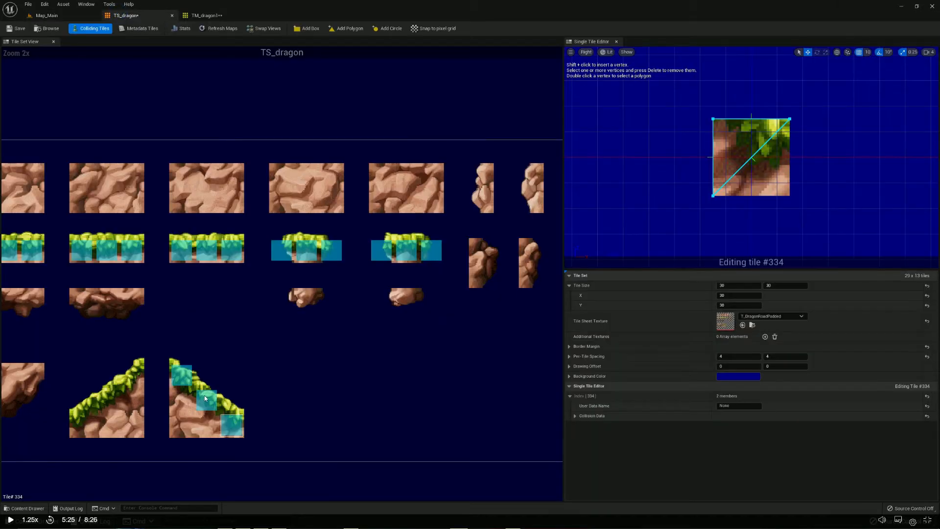
pyautogui.click(307, 29)
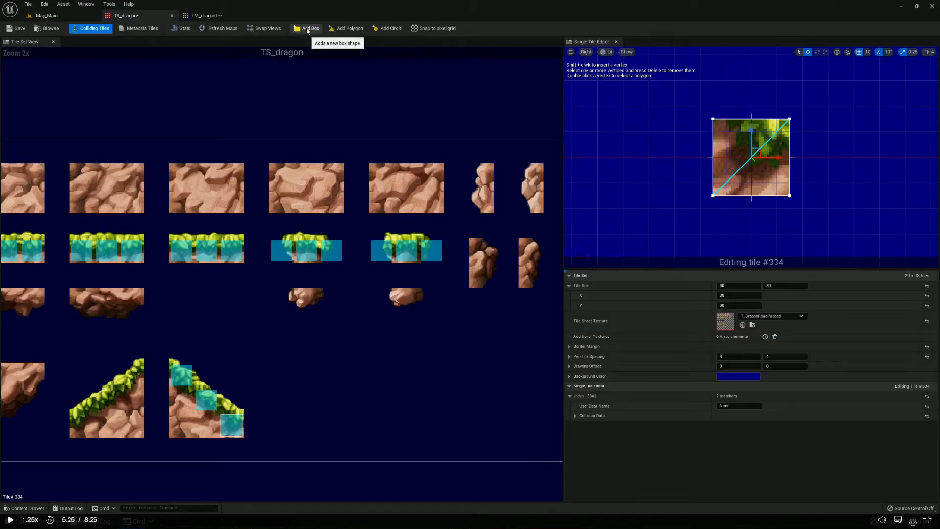
pyautogui.hotkey('ctrl', 'z')
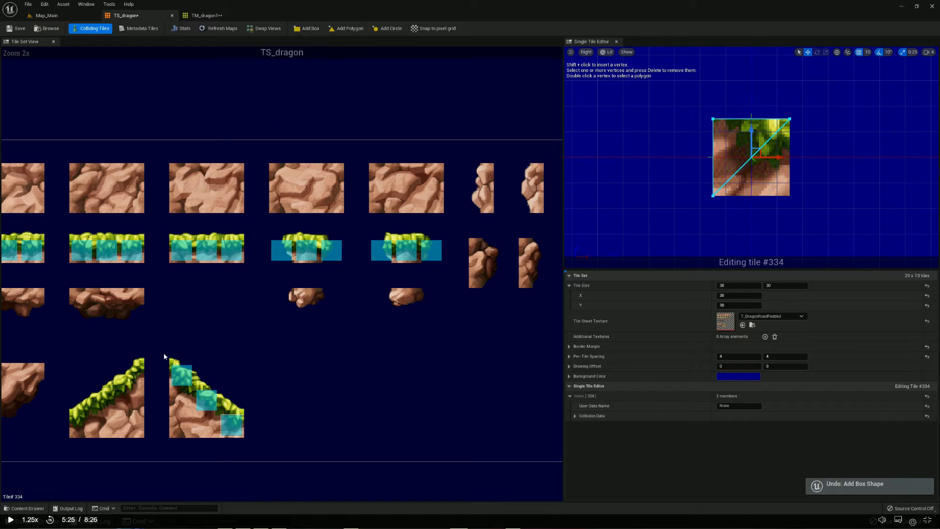
pyautogui.click(137, 372)
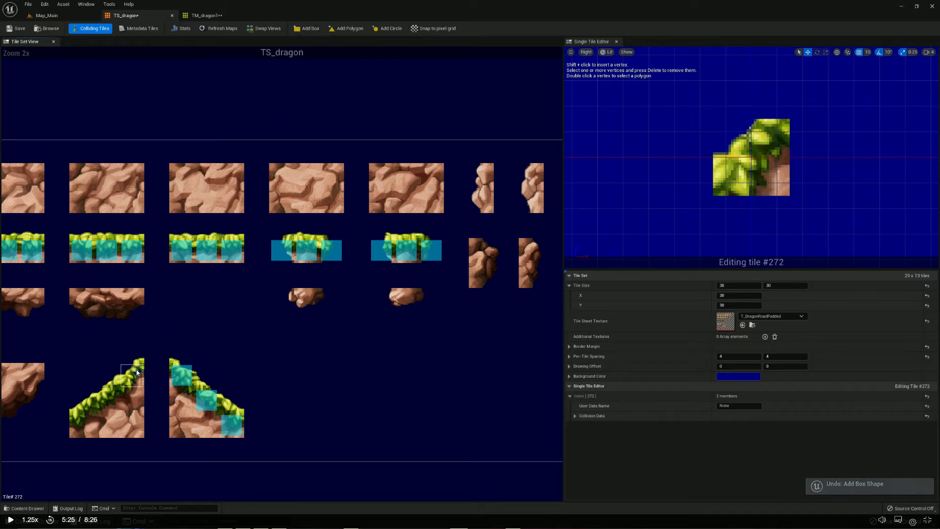
pyautogui.click(308, 29)
pyautogui.click(112, 392)
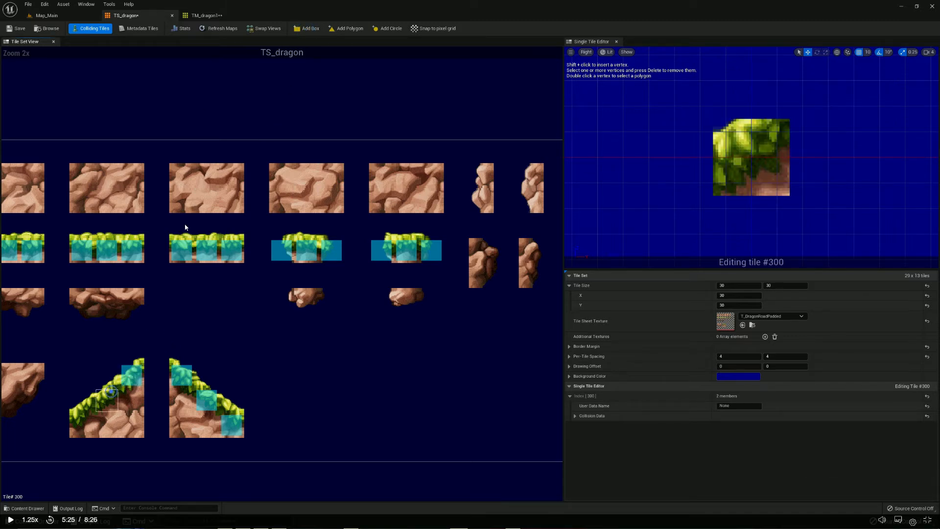
pyautogui.click(309, 27)
pyautogui.click(82, 402)
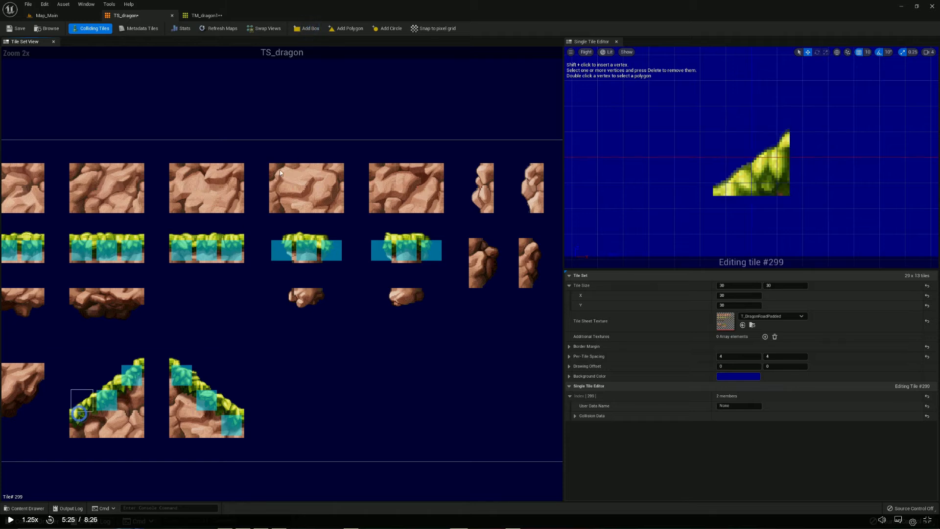
pyautogui.click(308, 29)
# Delete the whole box collision shape from tile #300 and add a new box in its place
pyautogui.click(112, 397)
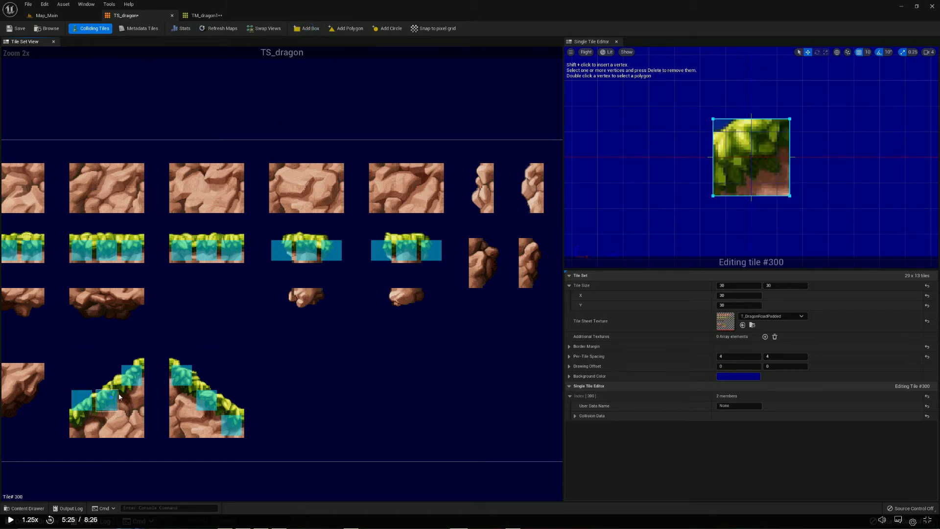
pyautogui.moveTo(661, 99); pyautogui.dragTo(839, 222)
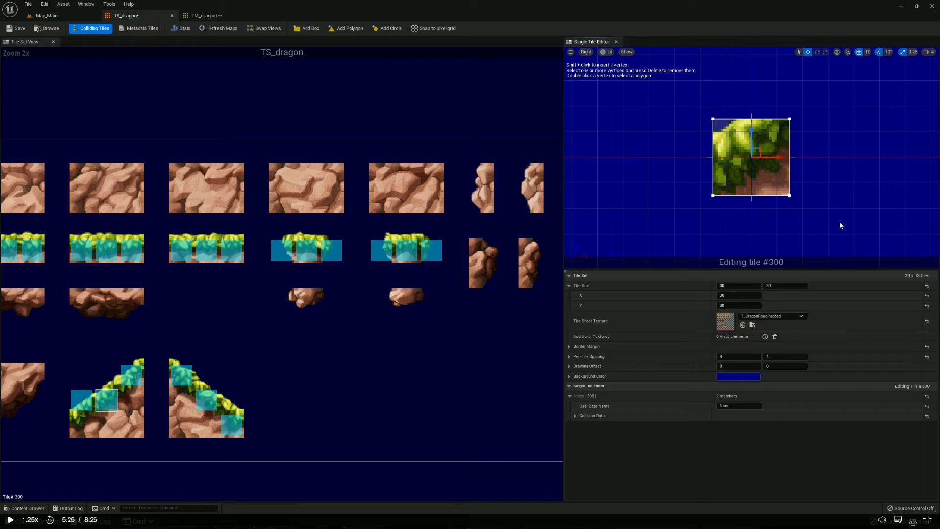
pyautogui.press('Delete')
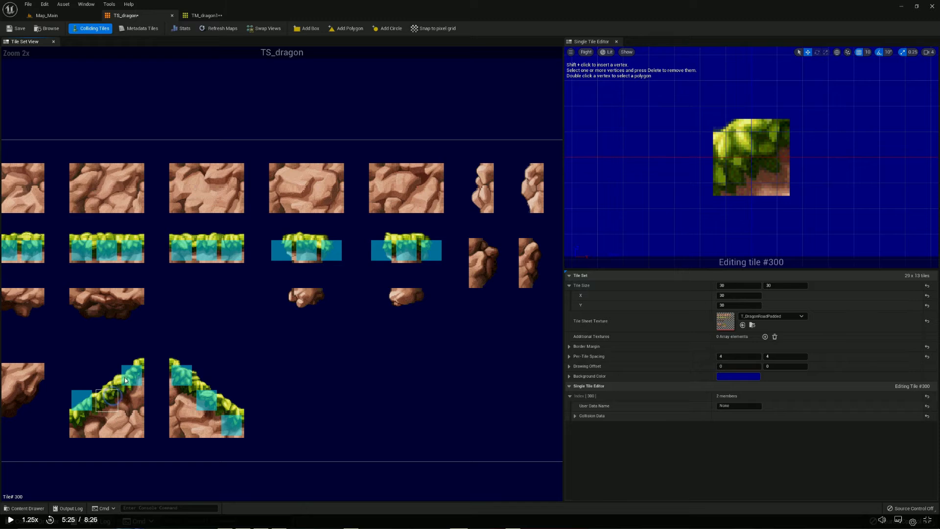
pyautogui.click(307, 28)
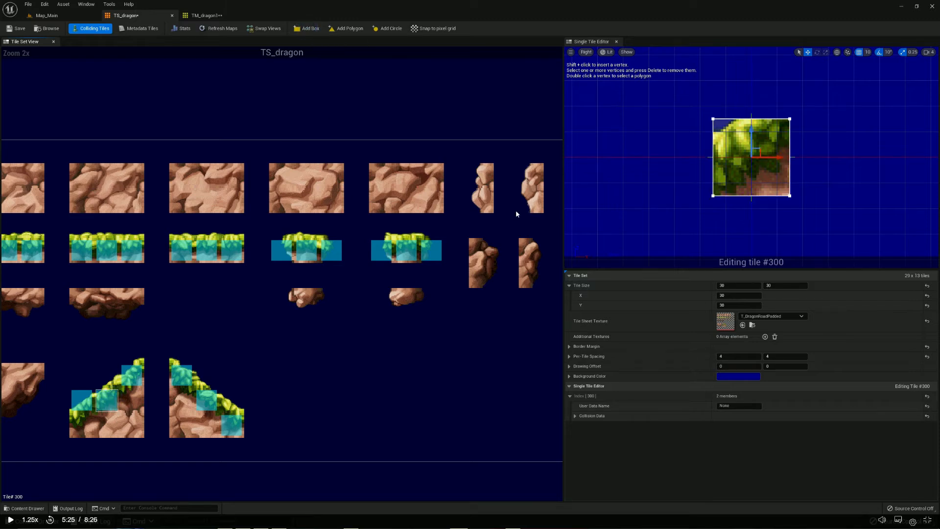
# Turn tile #272's box into a triangle by deleting its upper-left vertex and raising the lower-left one toward the grass edge
pyautogui.click(127, 376)
pyautogui.moveTo(685, 103); pyautogui.dragTo(735, 140)
pyautogui.press('Delete')
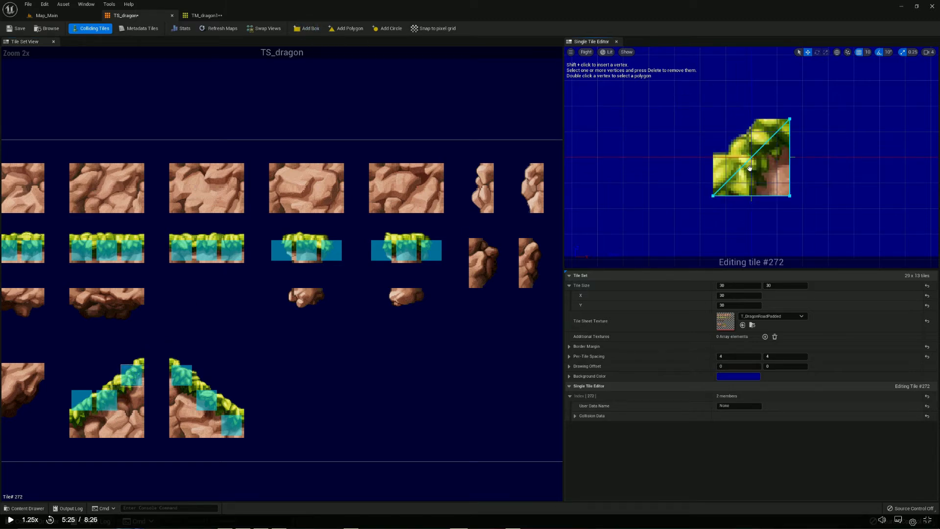
pyautogui.moveTo(727, 214); pyautogui.dragTo(727, 214)
pyautogui.moveTo(712, 180); pyautogui.dragTo(713, 155)
pyautogui.moveTo(773, 85)
pyautogui.mouseDown()
pyautogui.moveTo(796, 133)
pyautogui.moveTo(783, 86)
pyautogui.moveTo(783, 127)
pyautogui.moveTo(780, 99)
pyautogui.mouseUp()
pyautogui.click(768, 96)
# Delete the upper-left vertex of tile #300's box and raise the lower-left vertex to the grass edge
pyautogui.click(100, 396)
pyautogui.moveTo(690, 99); pyautogui.dragTo(713, 120)
pyautogui.press('Delete')
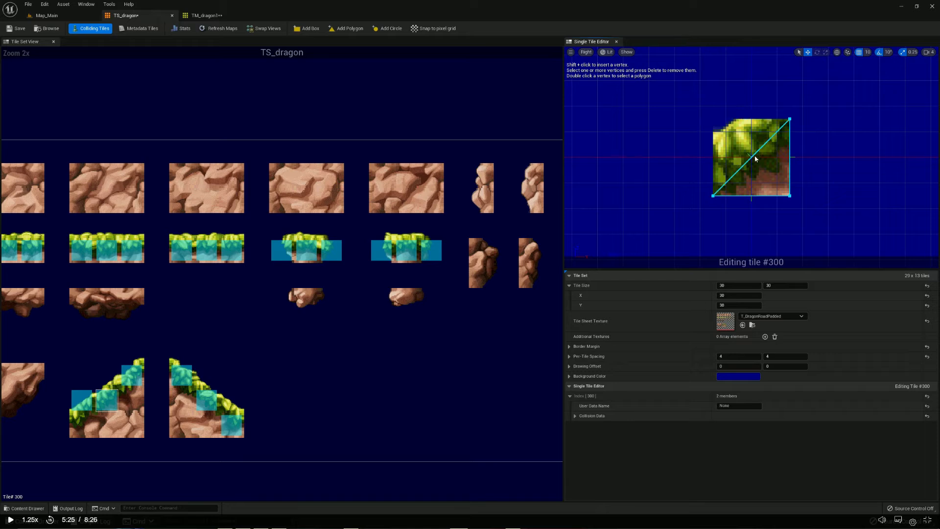
pyautogui.click(713, 197)
pyautogui.moveTo(713, 170); pyautogui.dragTo(705, 120)
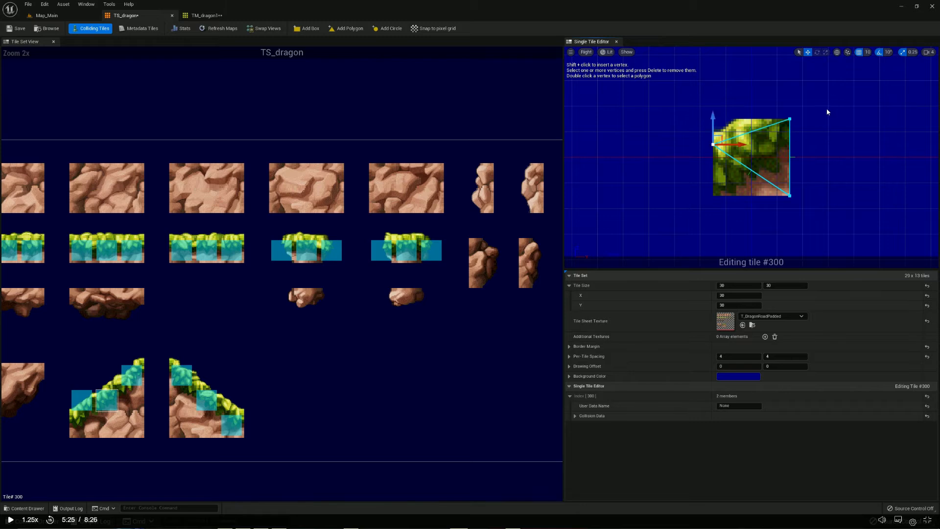
# Shift tile #300's upper-right vertex left along the grass top and raise the lower-right vertex to the tile's upper-right corner
pyautogui.click(789, 118)
pyautogui.moveTo(794, 119); pyautogui.dragTo(750, 120)
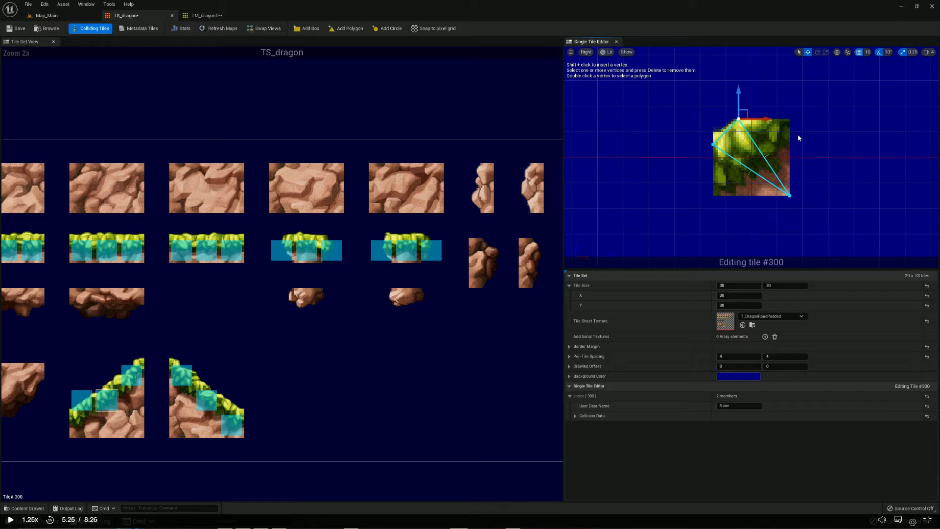
pyautogui.click(790, 195)
pyautogui.moveTo(790, 181); pyautogui.dragTo(790, 103)
pyautogui.click(801, 166)
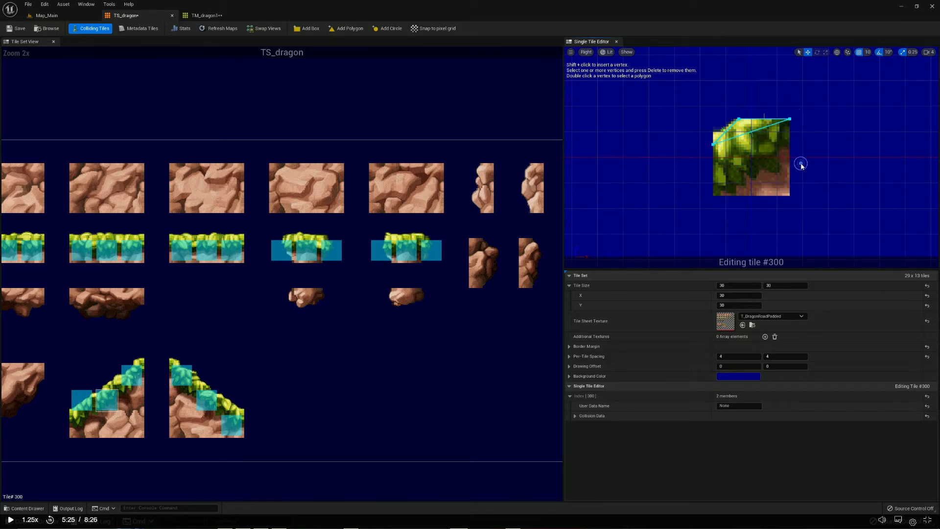
# Make tile #299's collision box a triangle by deleting its upper-left vertex
pyautogui.click(97, 389)
pyautogui.moveTo(676, 99); pyautogui.dragTo(727, 143)
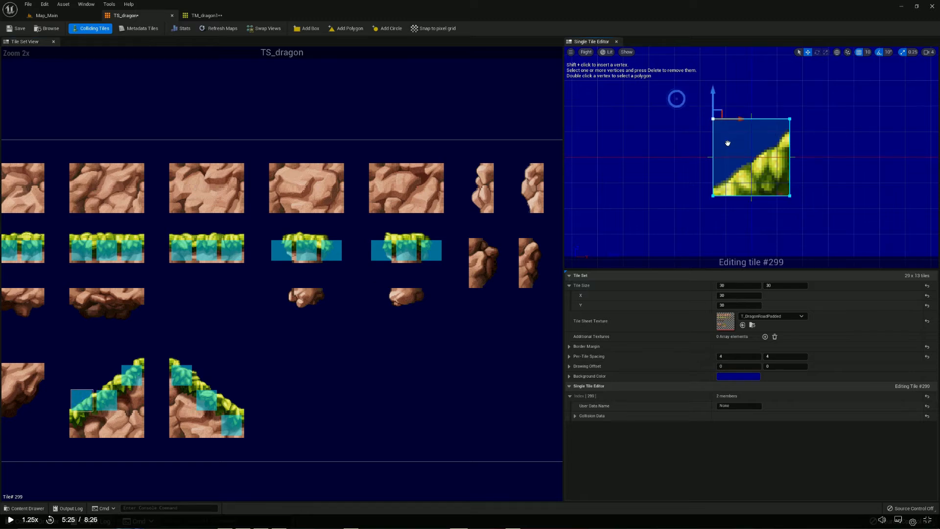
pyautogui.press('Delete')
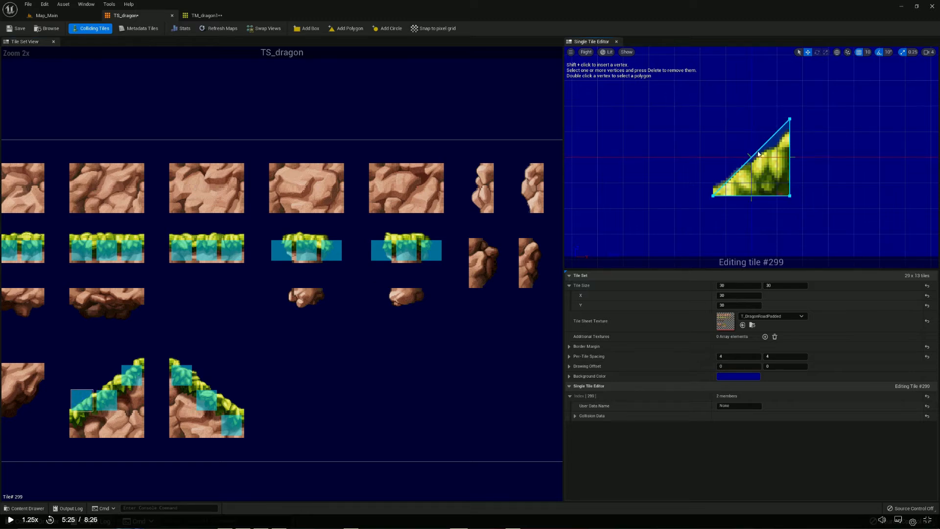
# Lower tile #299's upper-right vertex to the grass edge with a position grid snap of 1, and return the snap to 10
pyautogui.click(790, 120)
pyautogui.click(867, 52)
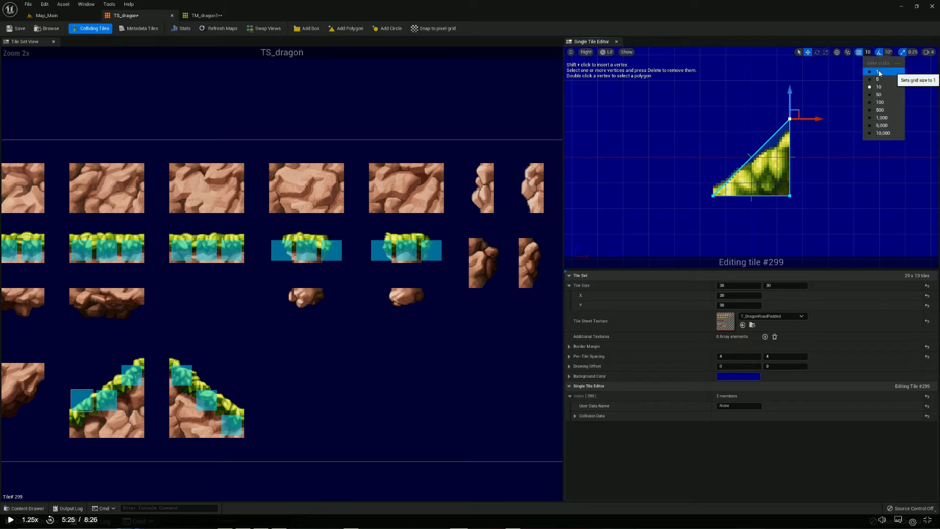
pyautogui.click(877, 71)
pyautogui.moveTo(794, 101); pyautogui.dragTo(790, 107)
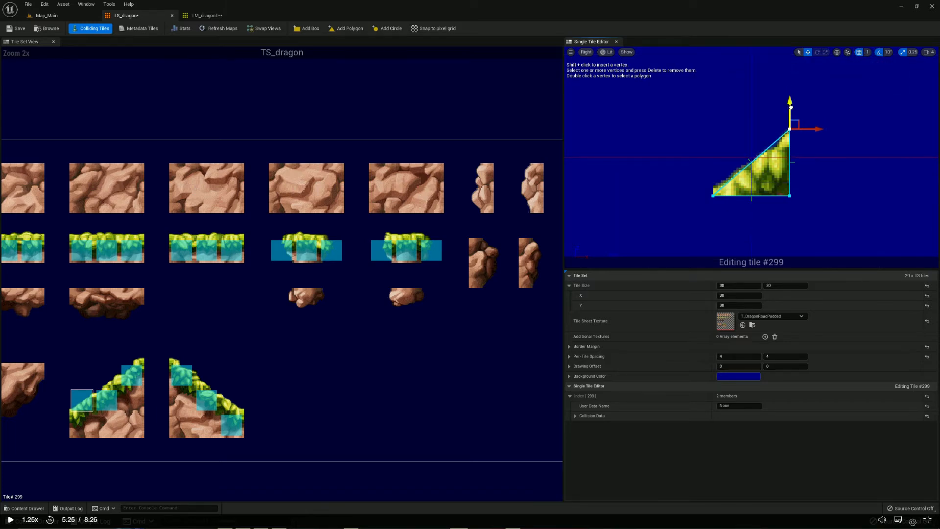
pyautogui.click(712, 91)
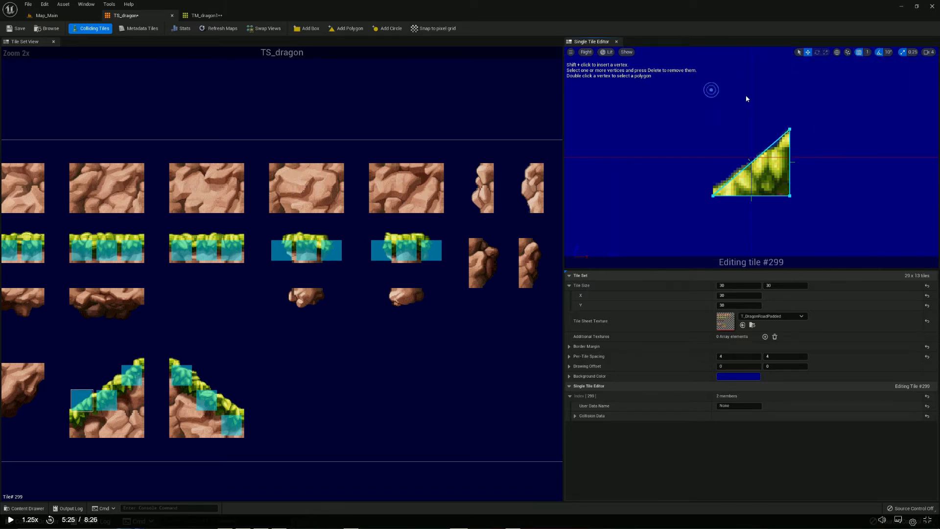
pyautogui.click(867, 57)
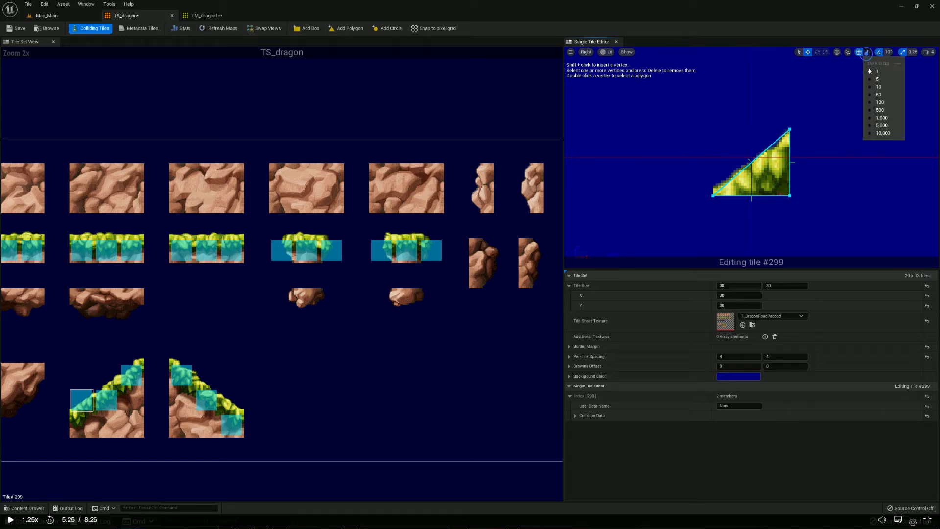
pyautogui.click(878, 88)
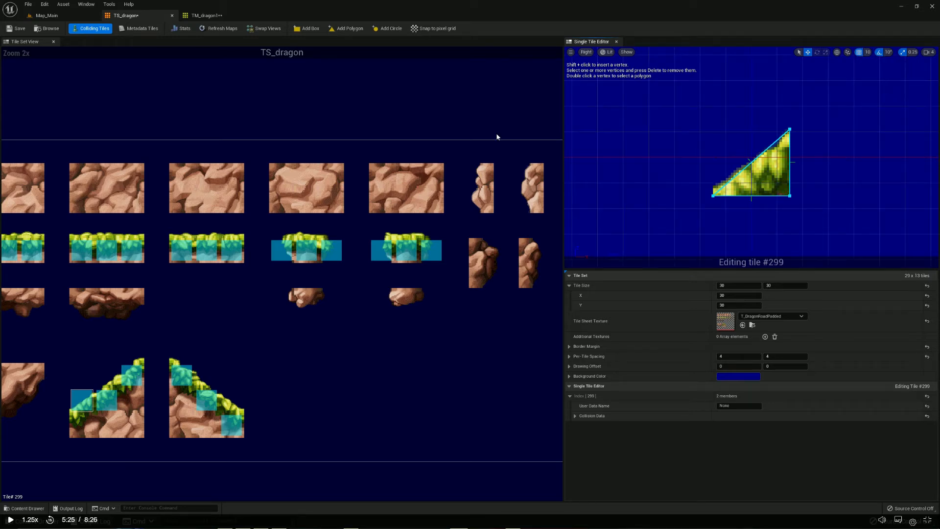
# Save the TS_dragon tile set and refresh the maps that use it
pyautogui.click(17, 28)
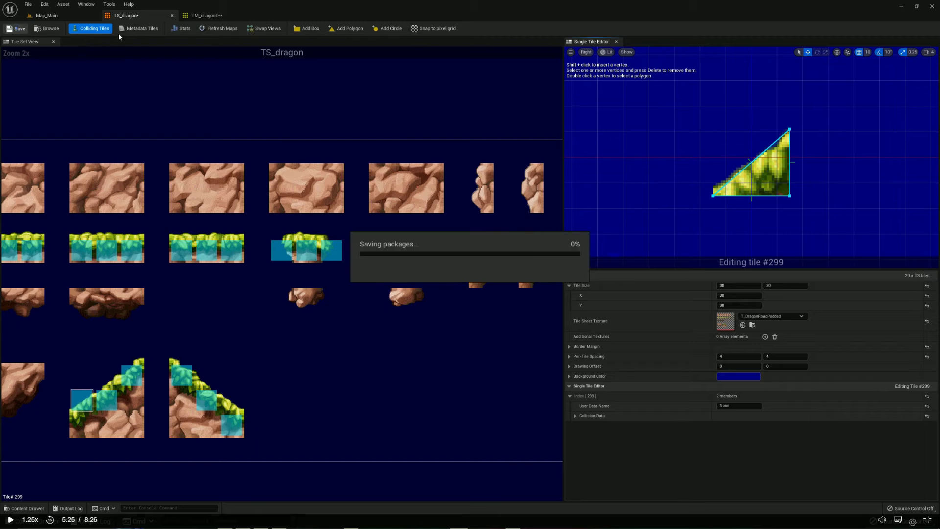
pyautogui.click(222, 29)
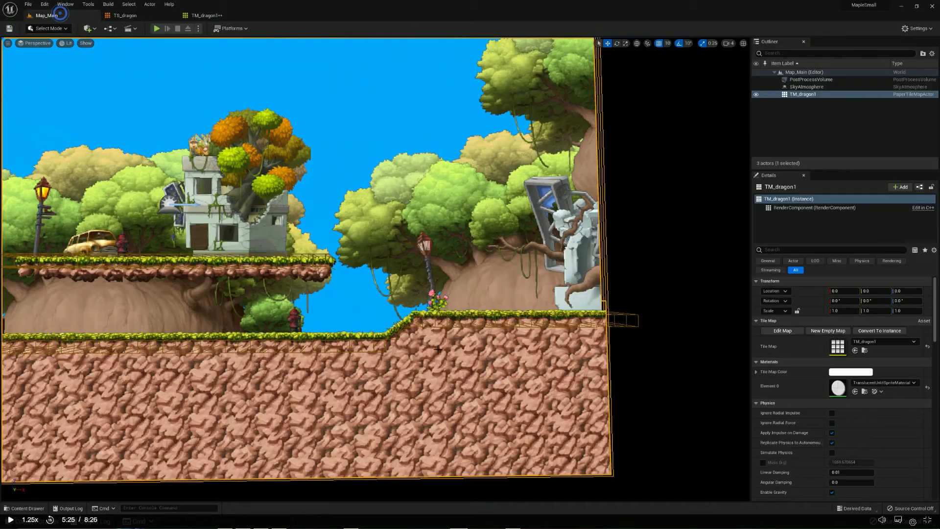
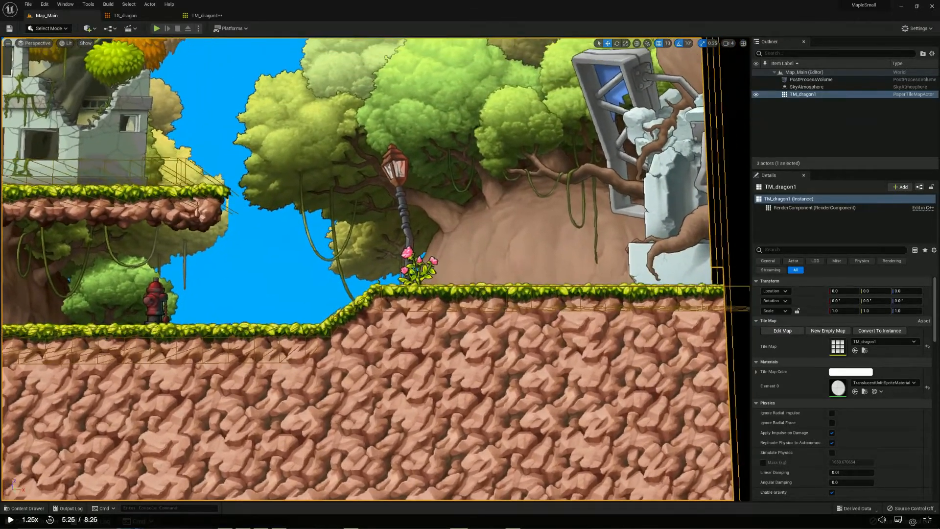
# Delete tile #300's collision polygon in the TS_dragon tile set
pyautogui.scroll(5, 445, 339)
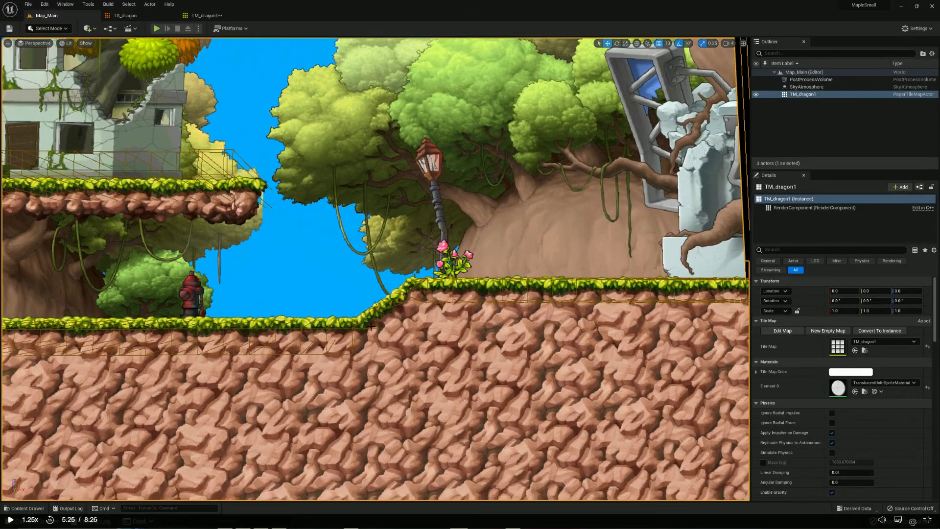
pyautogui.moveTo(445, 339); pyautogui.dragTo(491, 367, button='middle')
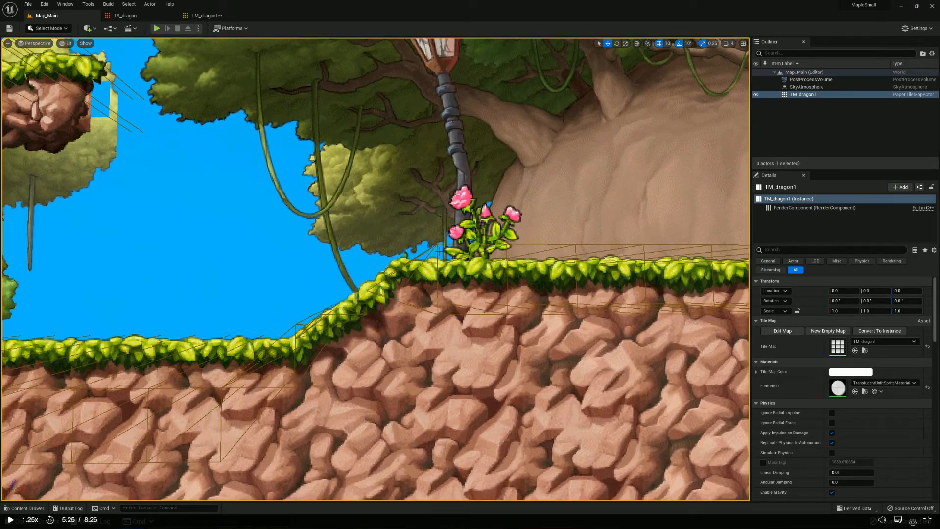
pyautogui.moveTo(367, 348); pyautogui.dragTo(408, 252, button='middle')
pyautogui.moveTo(424, 293); pyautogui.dragTo(358, 298, button='middle')
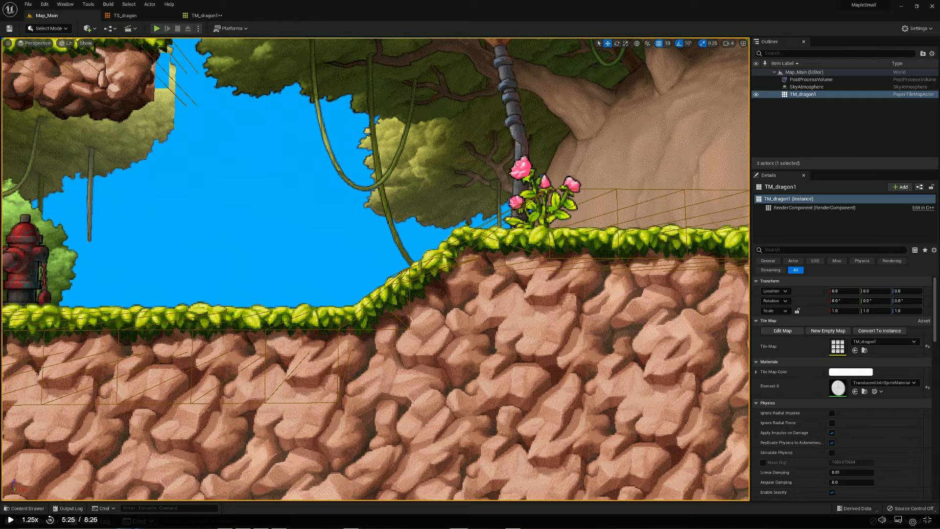
pyautogui.click(123, 15)
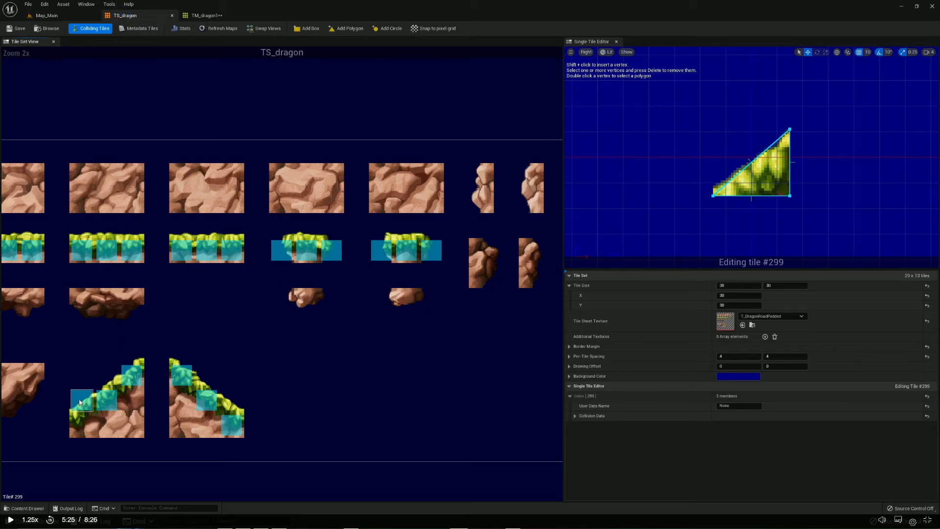
pyautogui.click(102, 398)
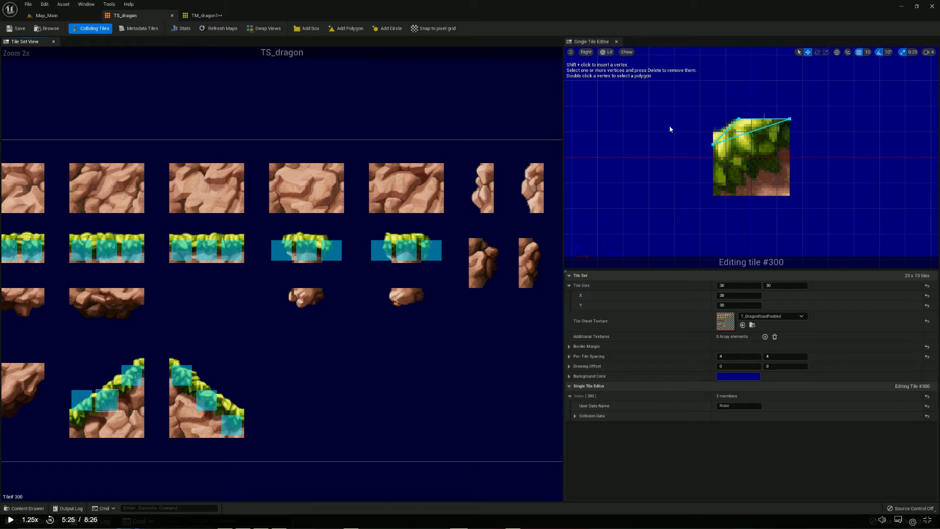
pyautogui.moveTo(709, 97); pyautogui.dragTo(802, 157)
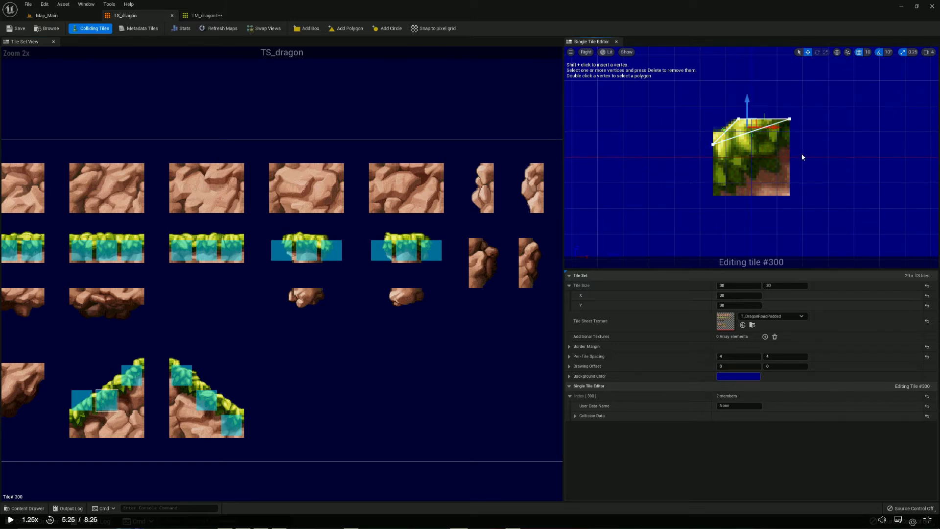
pyautogui.press('Delete')
# Set the position grid snap to 1 and raise the left vertex of tile #272's collision triangle toward the grass edge
pyautogui.click(126, 372)
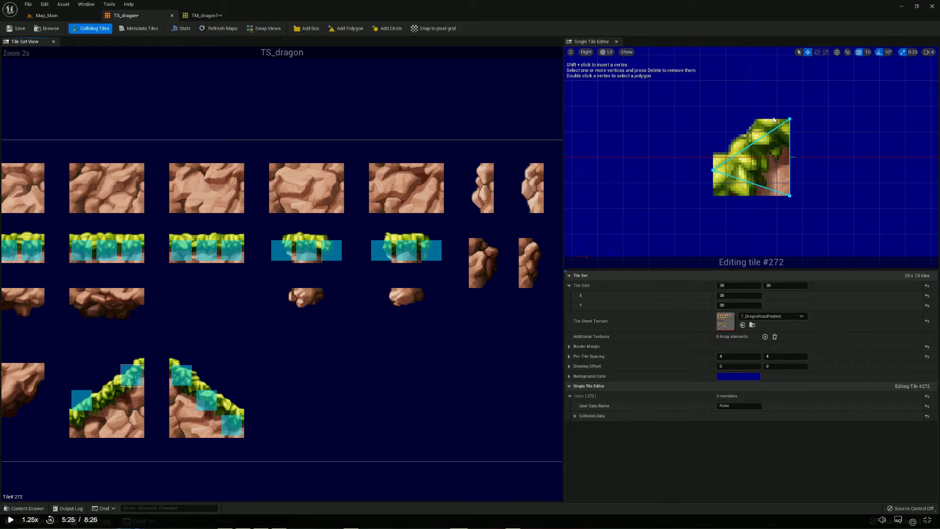
pyautogui.click(867, 52)
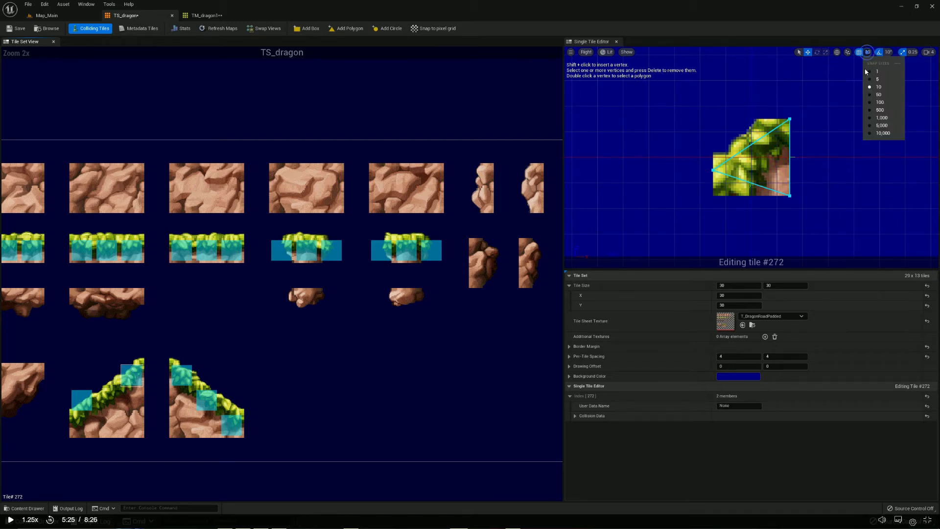
pyautogui.click(871, 72)
pyautogui.click(790, 119)
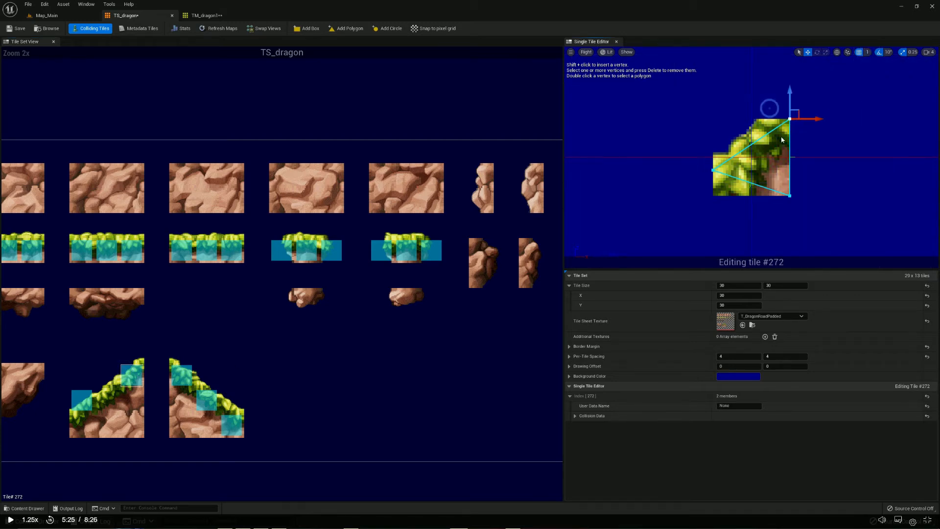
pyautogui.click(714, 170)
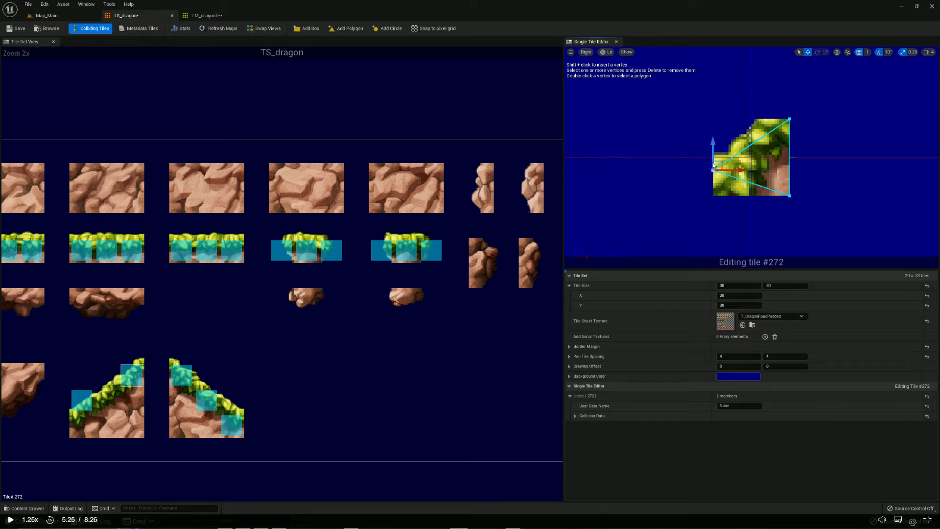
pyautogui.moveTo(711, 152); pyautogui.dragTo(711, 140)
# Shift tile #272's upper-right vertex left along the grass top and raise the lower-right vertex to the tile's upper-right corner
pyautogui.click(790, 121)
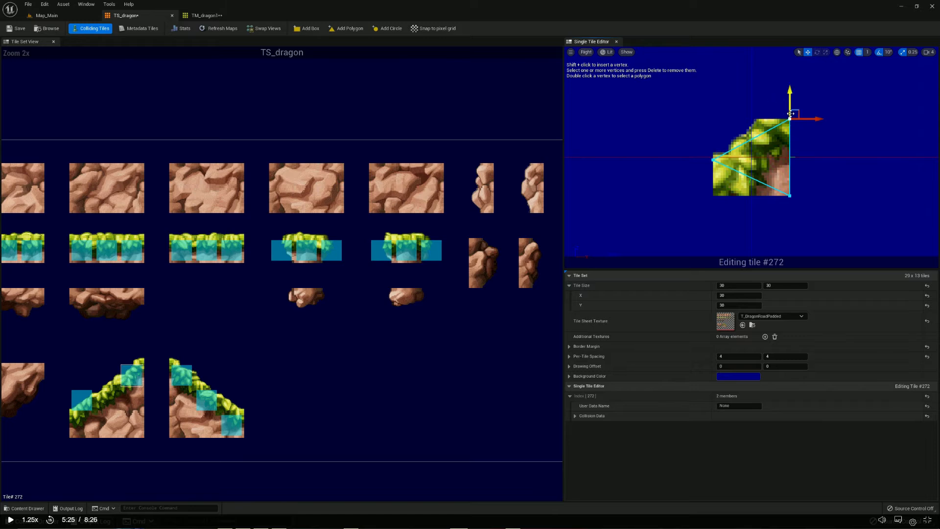
pyautogui.moveTo(791, 121); pyautogui.dragTo(767, 121)
pyautogui.click(789, 196)
pyautogui.moveTo(790, 180); pyautogui.dragTo(792, 104)
pyautogui.click(816, 105)
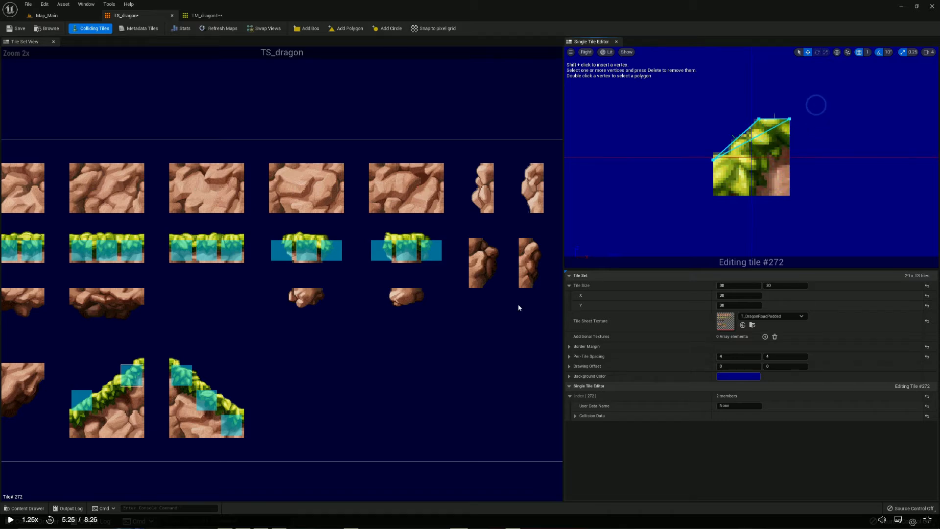
# Add a collision box to tile #271 and make it a triangle by deleting its upper-left vertex
pyautogui.click(108, 386)
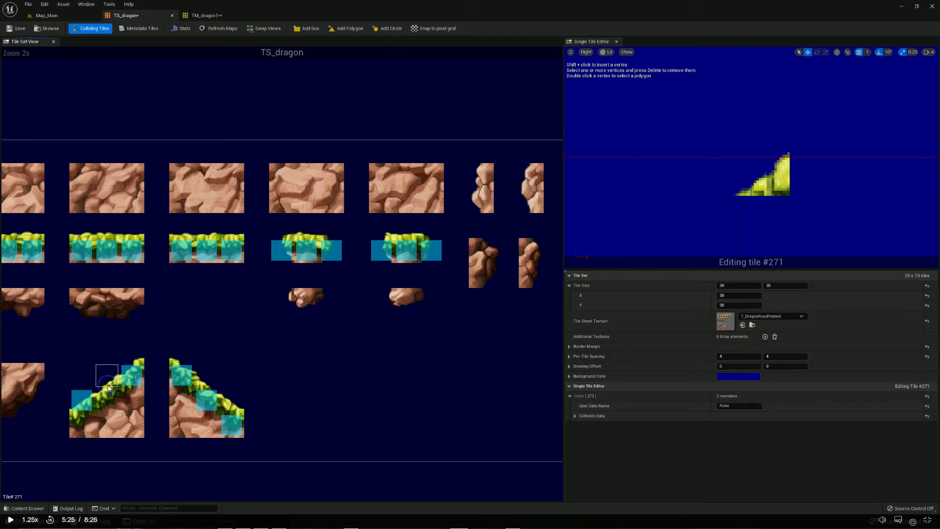
pyautogui.click(308, 28)
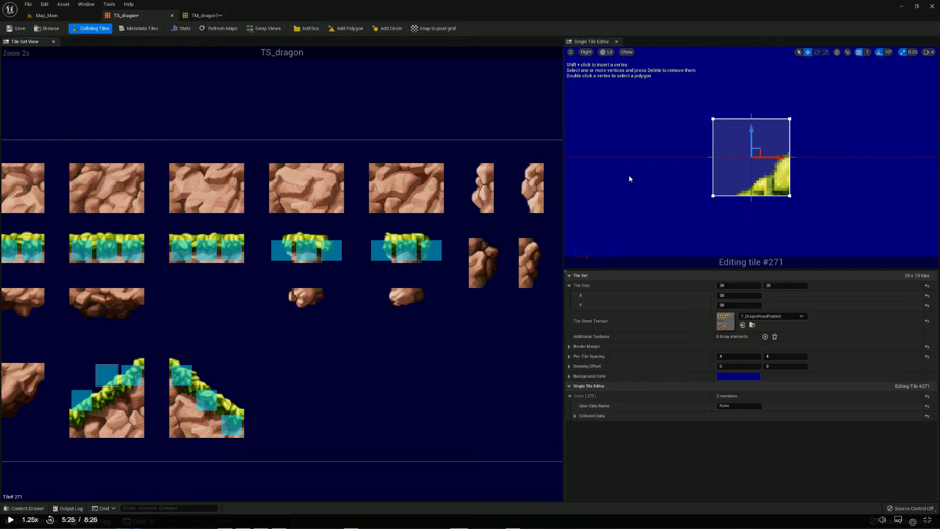
pyautogui.moveTo(685, 100); pyautogui.dragTo(747, 144)
pyautogui.press('Delete')
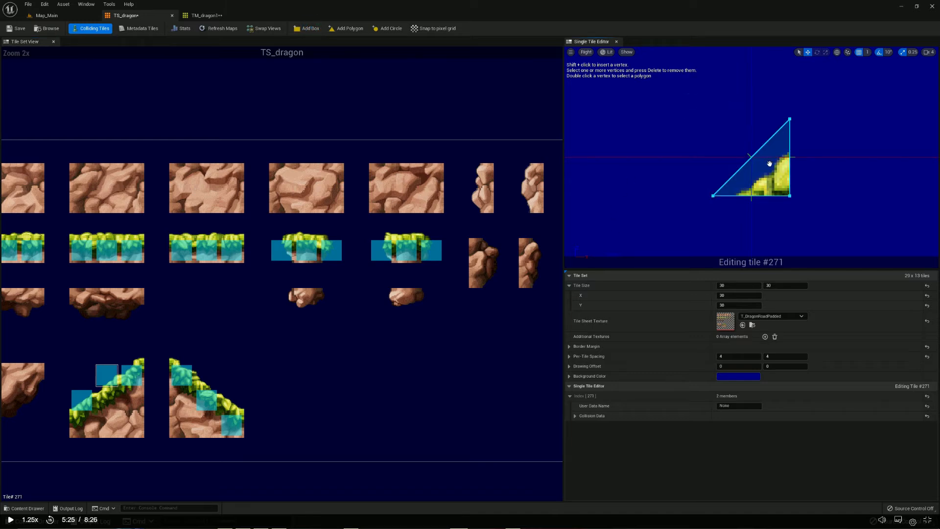
# Fit tile #271's triangle to the grass by lowering its upper-right vertex and moving the lower-left vertex right
pyautogui.click(789, 119)
pyautogui.moveTo(790, 94); pyautogui.dragTo(790, 136)
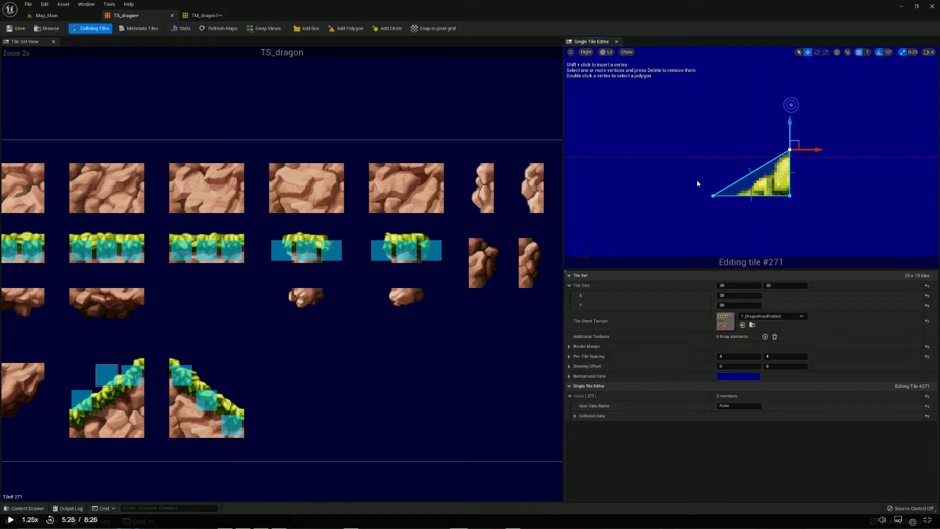
pyautogui.moveTo(719, 210); pyautogui.dragTo(739, 213)
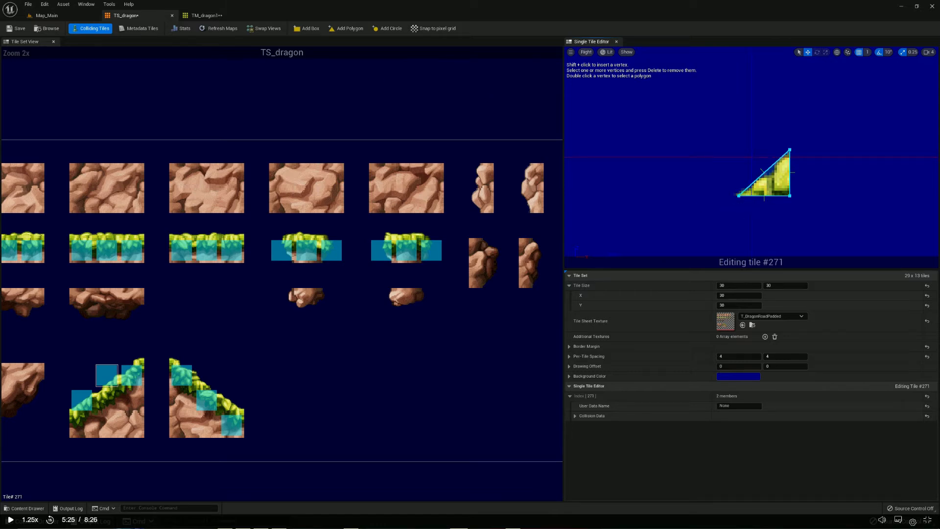
# Save the TS_dragon tile set, refresh its maps and inspect the slope collision in Map_Main
pyautogui.click(17, 28)
pyautogui.click(224, 28)
pyautogui.click(47, 15)
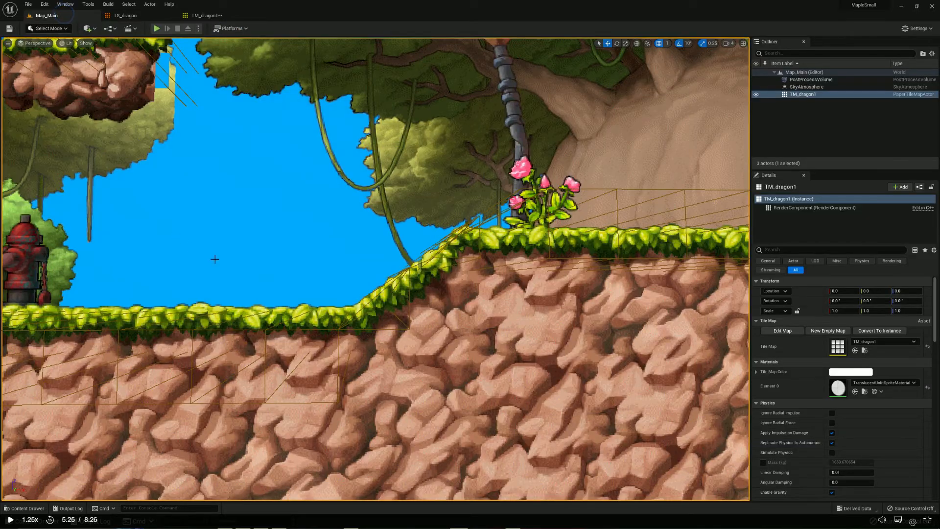
pyautogui.moveTo(569, 338); pyautogui.dragTo(603, 289, button='middle')
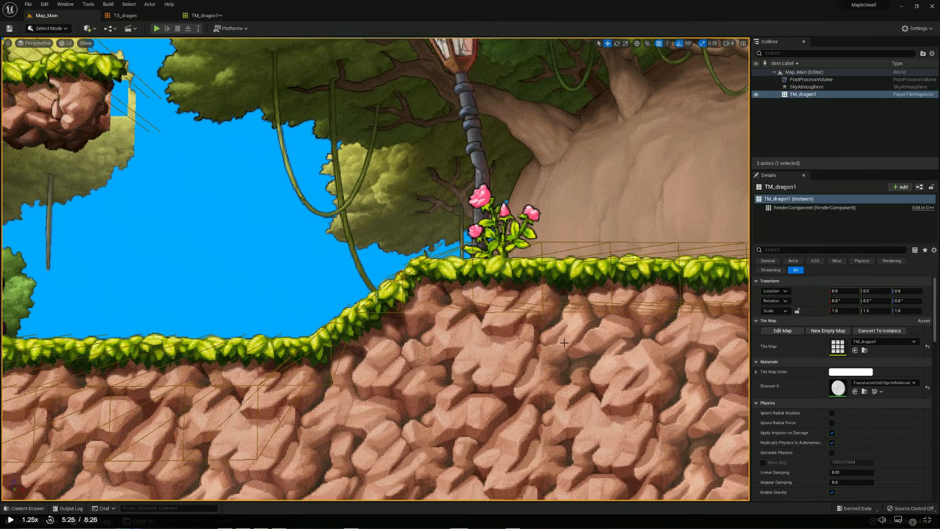
pyautogui.scroll(-5, 564, 342)
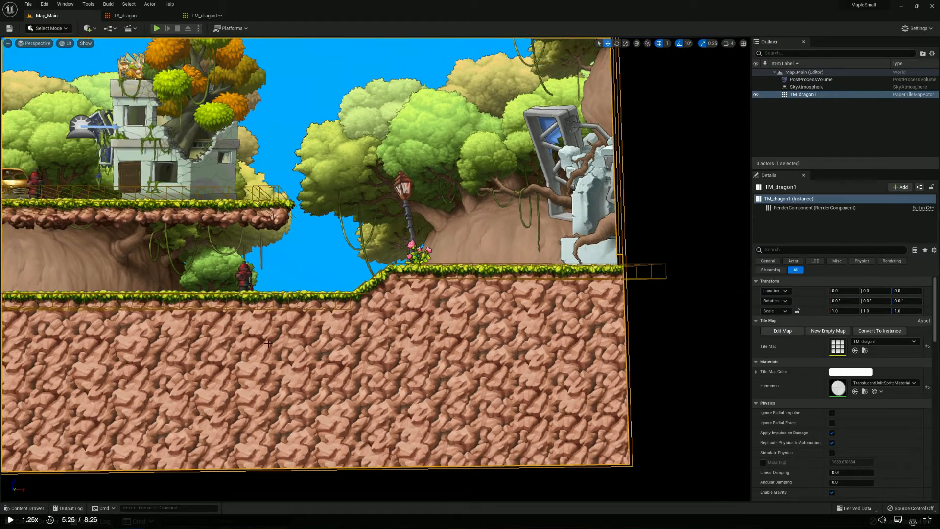
pyautogui.scroll(-3, 268, 344)
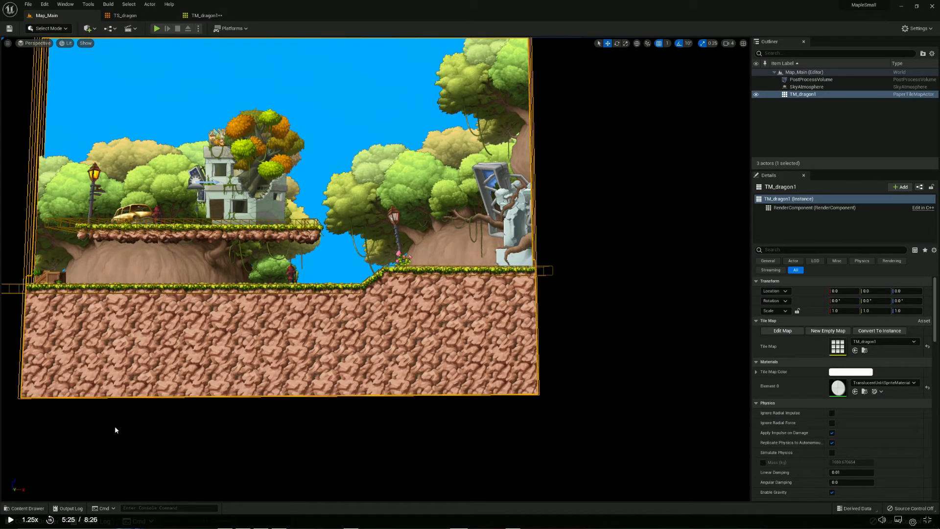
# Switch to the TS_DragonRoad tile set, add a collision box to tile #300 and lower its upper-left vertex below the grass edge
pyautogui.hotkey('alt', 'Tab')
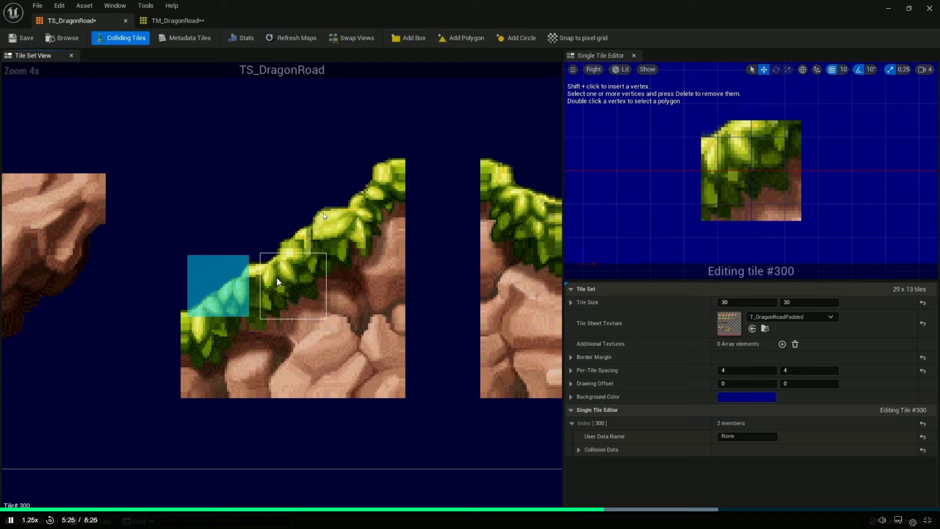
pyautogui.click(413, 37)
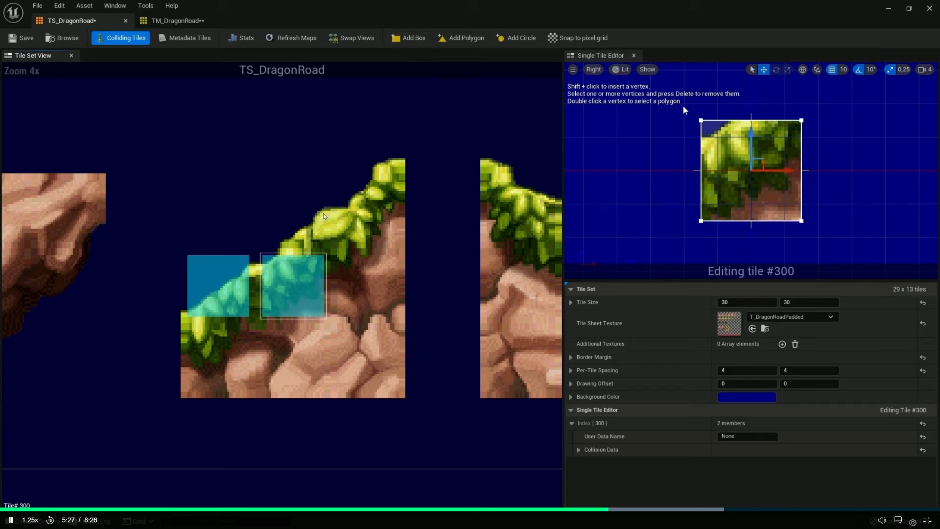
pyautogui.moveTo(701, 120); pyautogui.dragTo(701, 154)
# Set the grid snap to 5 and move tile #300's upper-right vertex left to the middle of the top edge
pyautogui.click(801, 120)
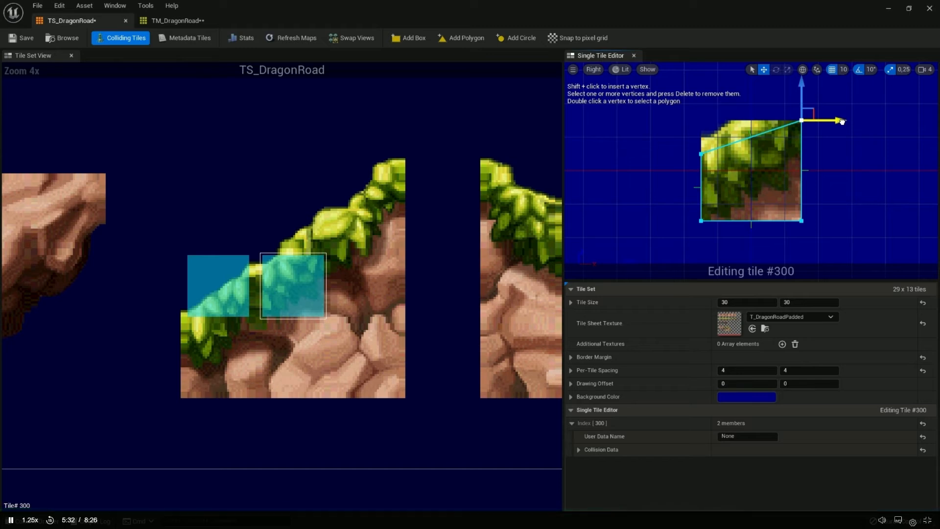
pyautogui.moveTo(810, 115); pyautogui.dragTo(784, 125)
pyautogui.click(843, 69)
pyautogui.click(842, 111)
pyautogui.moveTo(769, 119); pyautogui.dragTo(746, 120)
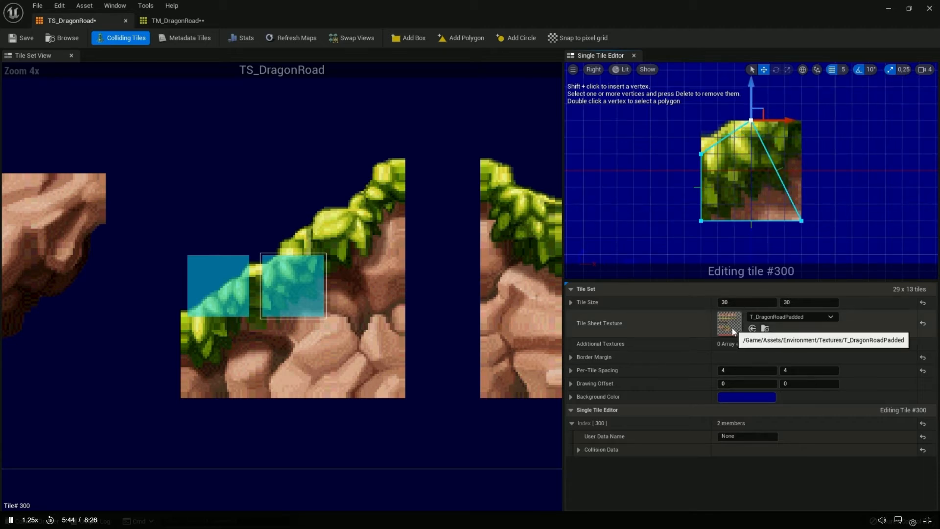
# Add a collision box to tile #271 and delete its upper-left vertex to leave a triangle
pyautogui.click(317, 240)
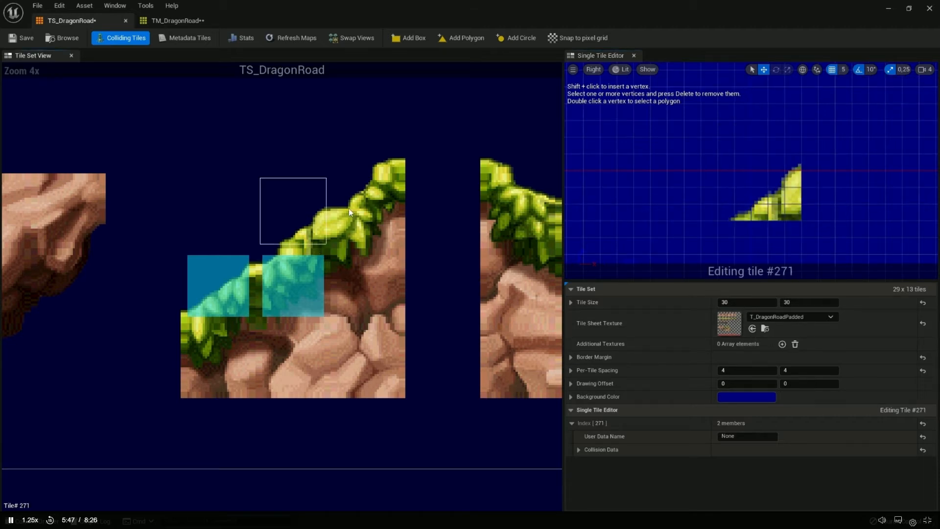
pyautogui.click(320, 274)
pyautogui.click(324, 216)
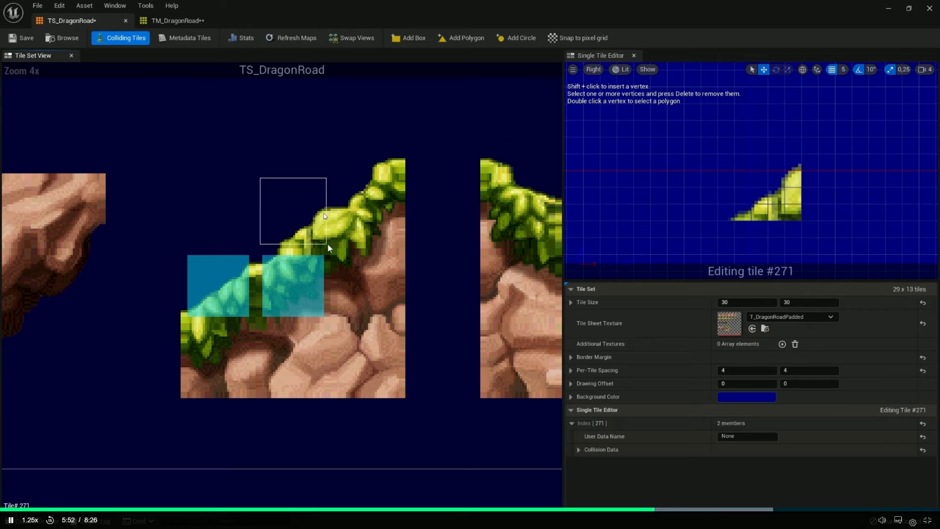
pyautogui.click(346, 241)
pyautogui.click(319, 233)
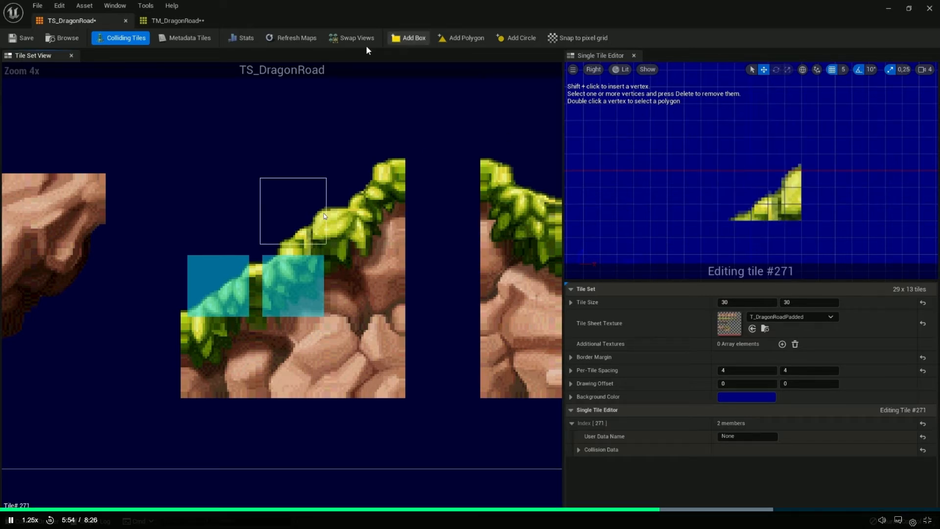
pyautogui.click(410, 41)
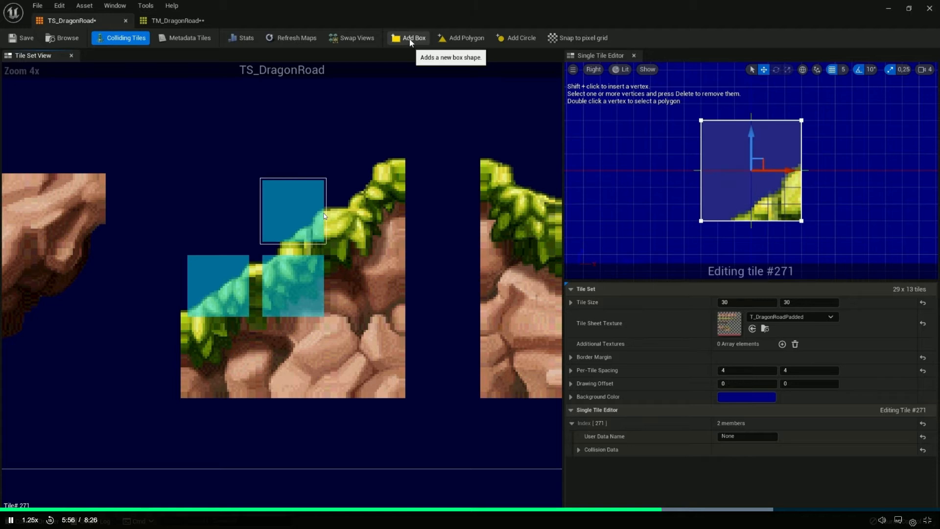
pyautogui.doubleClick(701, 120)
pyautogui.press('Delete')
# Move tile #271's lower-left vertex right to the middle of the bottom edge and lower its upper-right vertex onto the grass
pyautogui.click(701, 221)
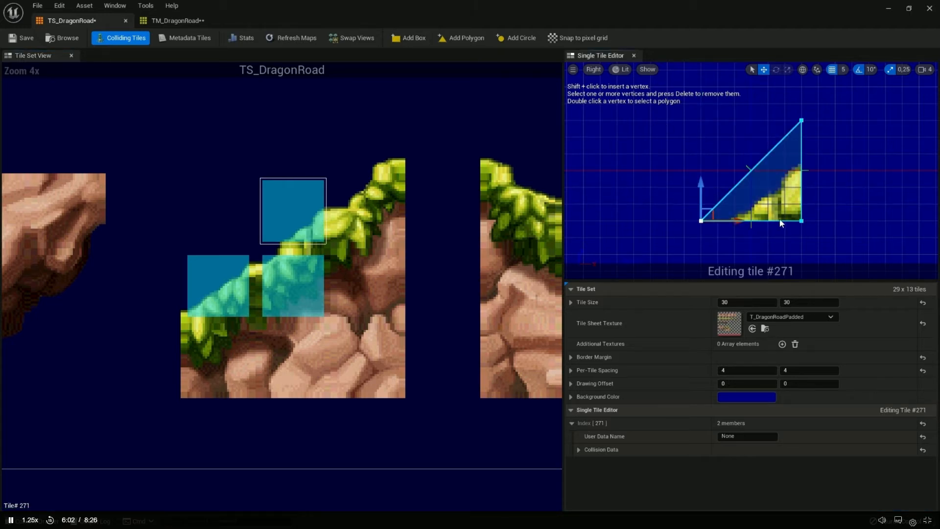
pyautogui.moveTo(720, 219); pyautogui.dragTo(785, 222)
pyautogui.click(802, 121)
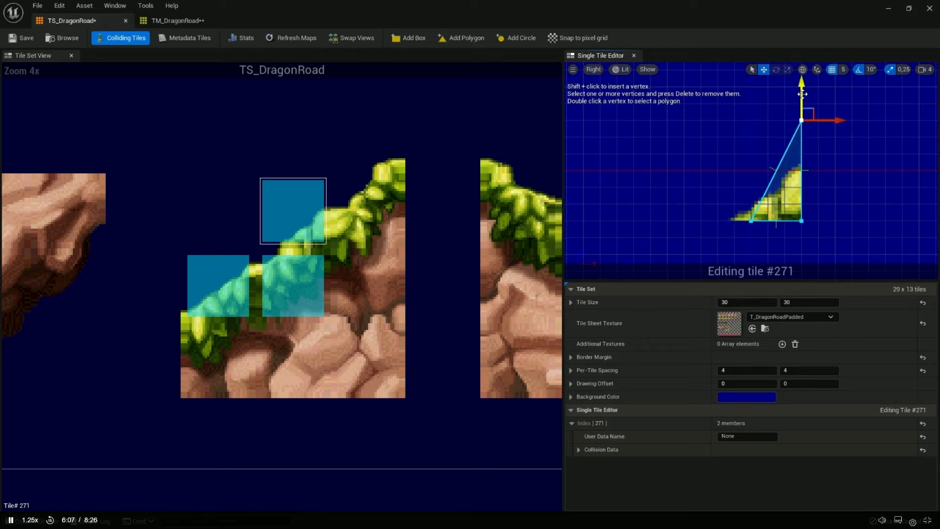
pyautogui.moveTo(805, 99); pyautogui.dragTo(804, 166)
pyautogui.click(703, 227)
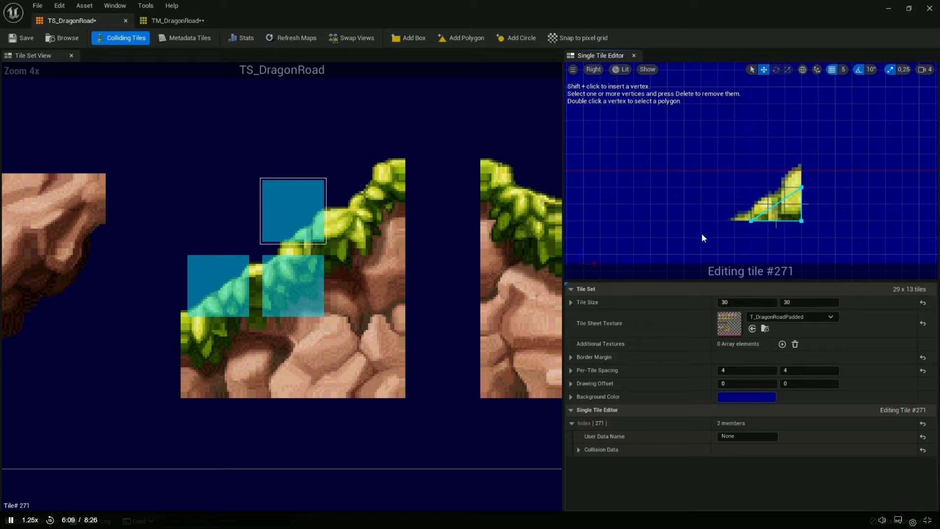
# Add a collision box to tile #272 and lower its upper-left vertex to slope the top edge along the grass
pyautogui.click(349, 228)
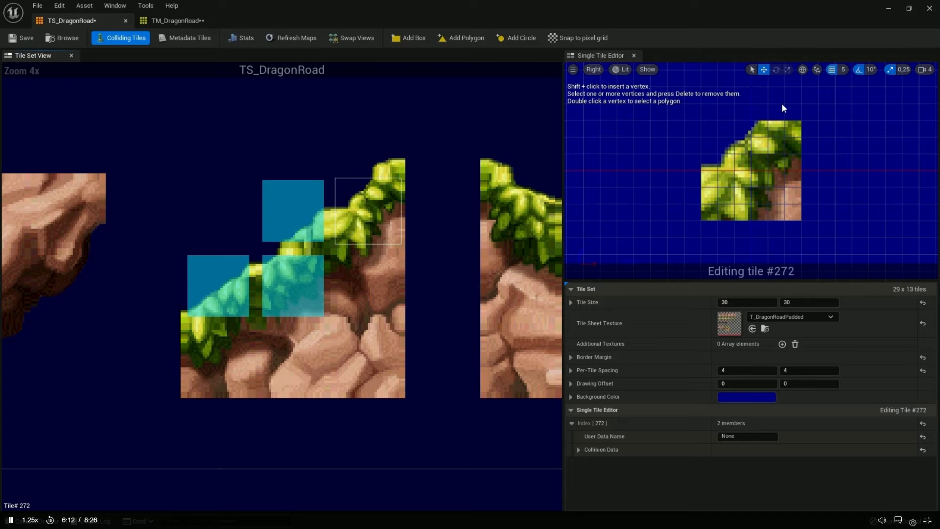
pyautogui.click(407, 39)
pyautogui.moveTo(706, 96); pyautogui.dragTo(705, 163)
pyautogui.click(798, 121)
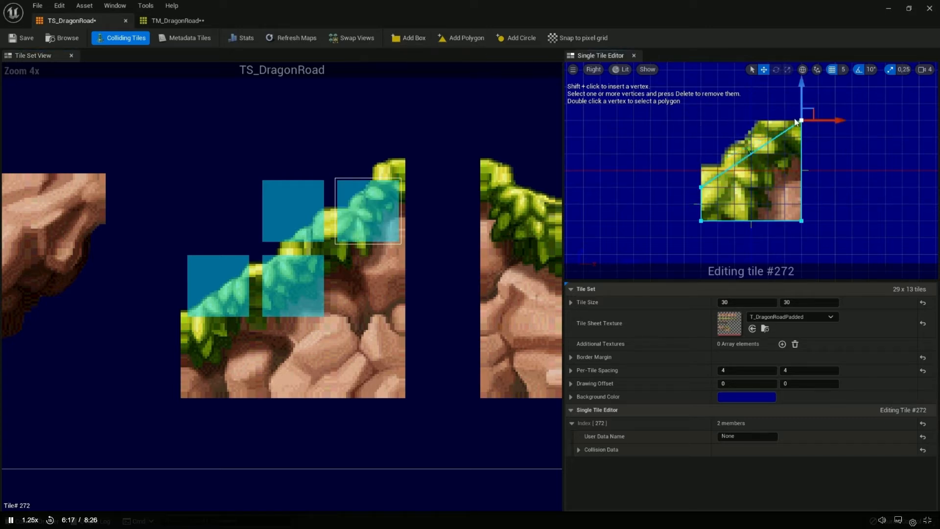
# Select tile #243 above the slope's upper end and save the TS_DragonRoad tile set
pyautogui.click(401, 168)
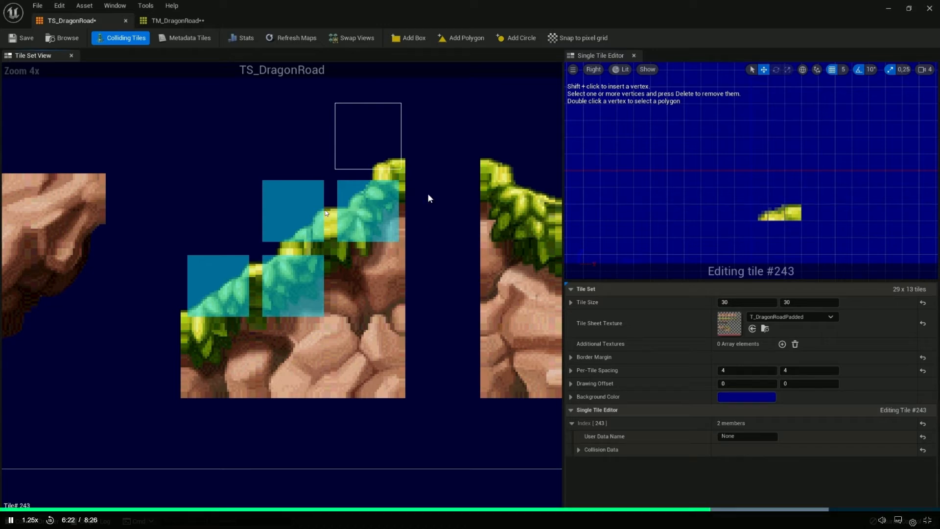
pyautogui.hotkey('ctrl', 's')
pyautogui.moveTo(805, 211); pyautogui.dragTo(785, 229)
pyautogui.click(398, 175)
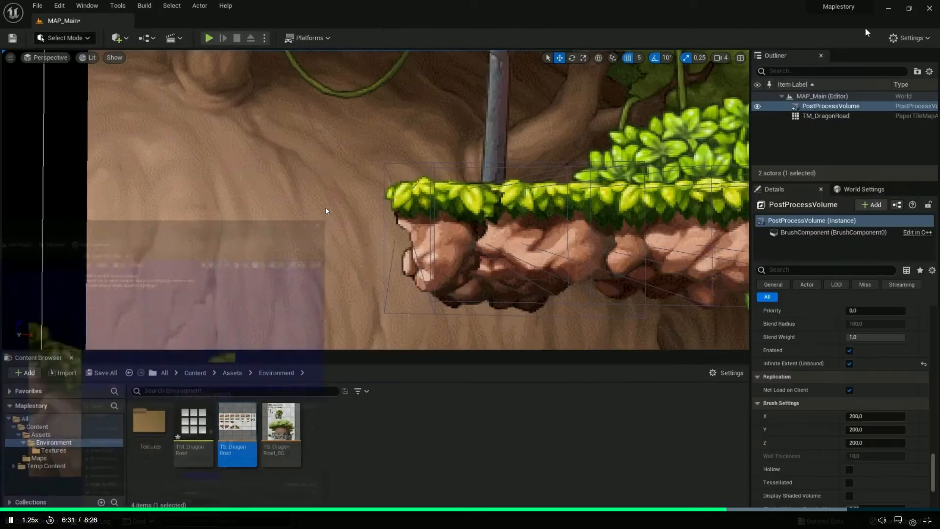
pyautogui.press('w')
pyautogui.moveTo(325, 208); pyautogui.dragTo(326, 208, button='right')
pyautogui.press('w')
pyautogui.press('s')
pyautogui.moveTo(392, 229); pyautogui.dragTo(392, 229, button='right')
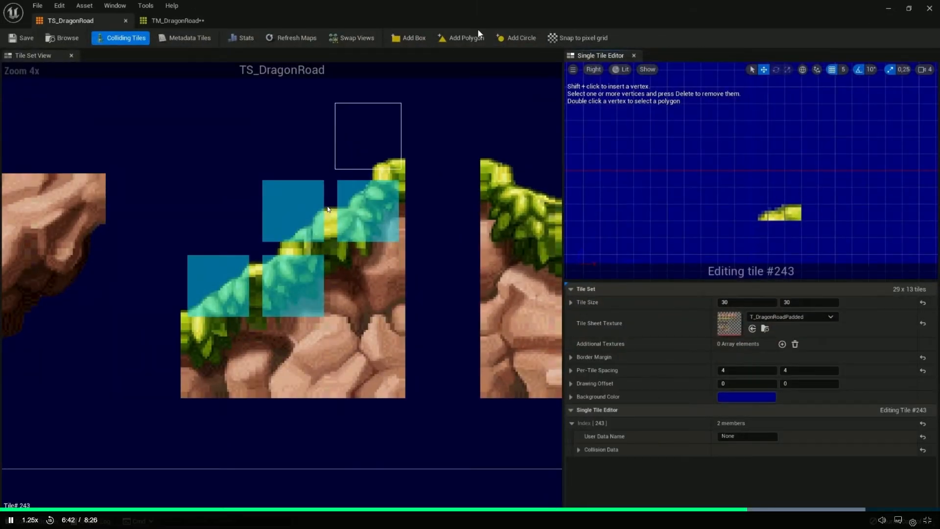
# Add a collision box to tile #243 and remove its upper-left vertex
pyautogui.click(409, 38)
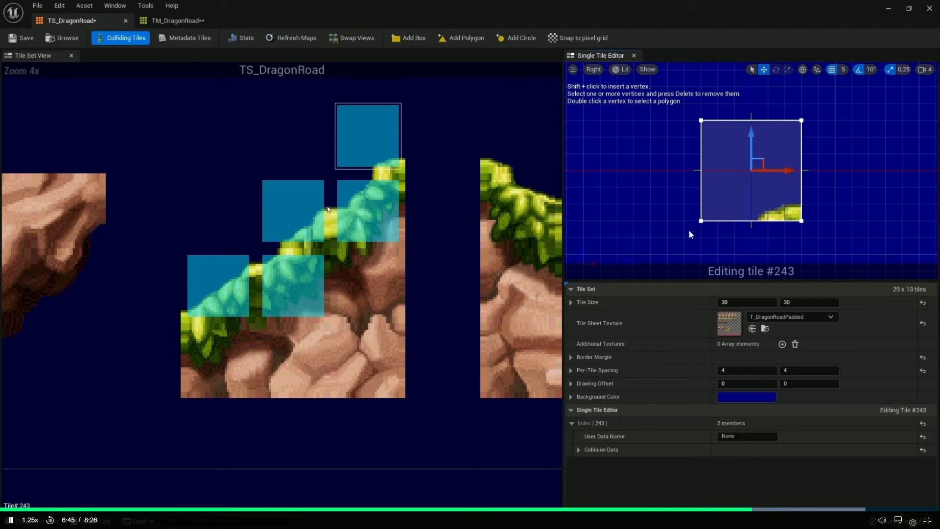
pyautogui.moveTo(624, 135); pyautogui.dragTo(606, 138, button='right')
pyautogui.click(667, 121)
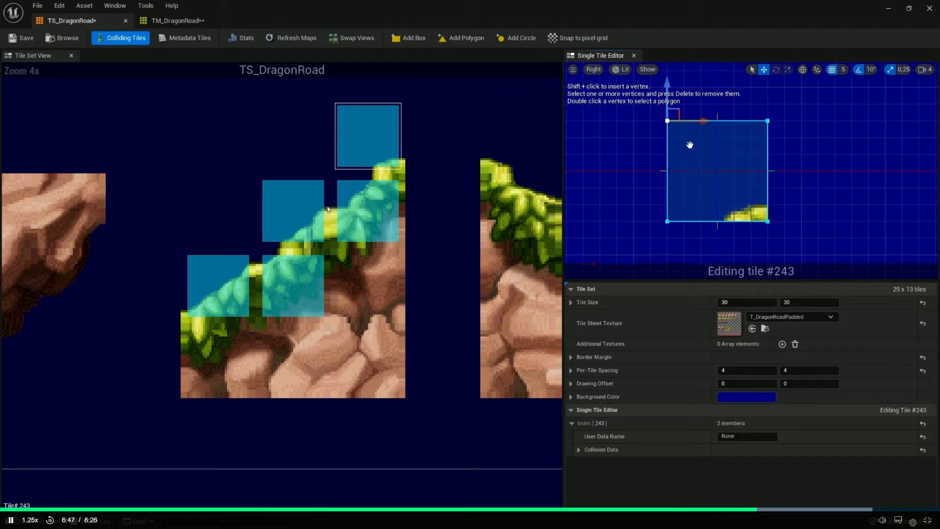
pyautogui.press('Delete')
# Shrink tile #243's triangle to the small grass patch by moving the lower-left vertex right and lowering the upper-right vertex
pyautogui.click(667, 221)
pyautogui.moveTo(699, 221); pyautogui.dragTo(767, 221)
pyautogui.click(767, 121)
pyautogui.moveTo(767, 87); pyautogui.dragTo(768, 171)
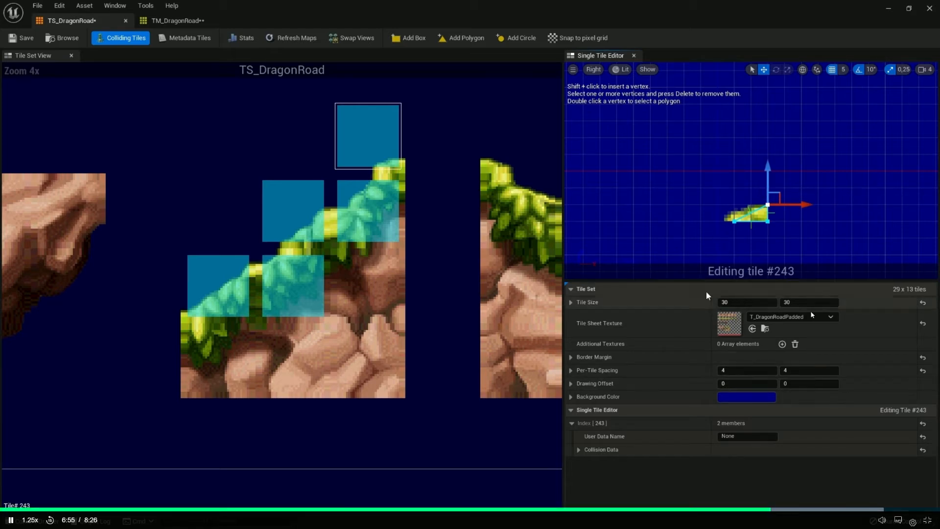
# Expand tile #243's collision data down to the vertex coordinates of its polygon shape
pyautogui.click(579, 449)
pyautogui.scroll(-2, 581, 446)
pyautogui.click(587, 408)
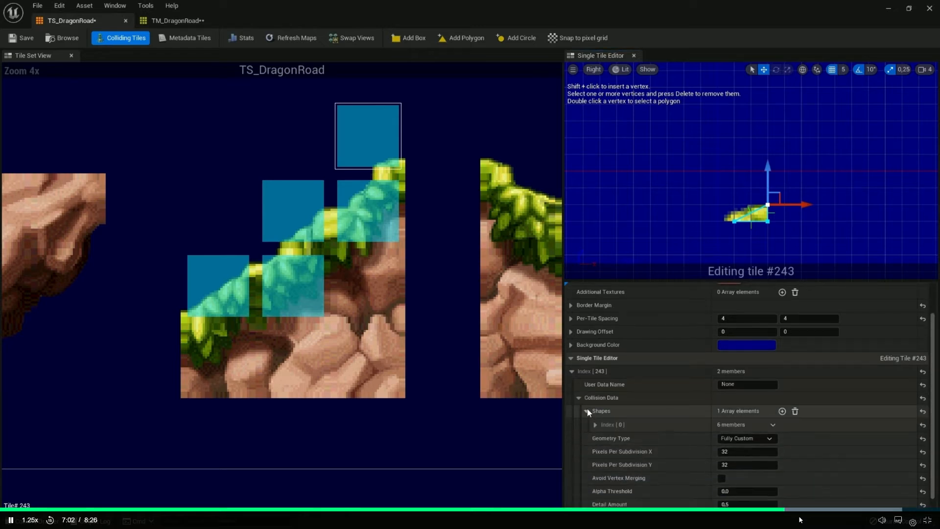
pyautogui.scroll(-1, 587, 409)
pyautogui.click(594, 411)
pyautogui.scroll(-1, 595, 412)
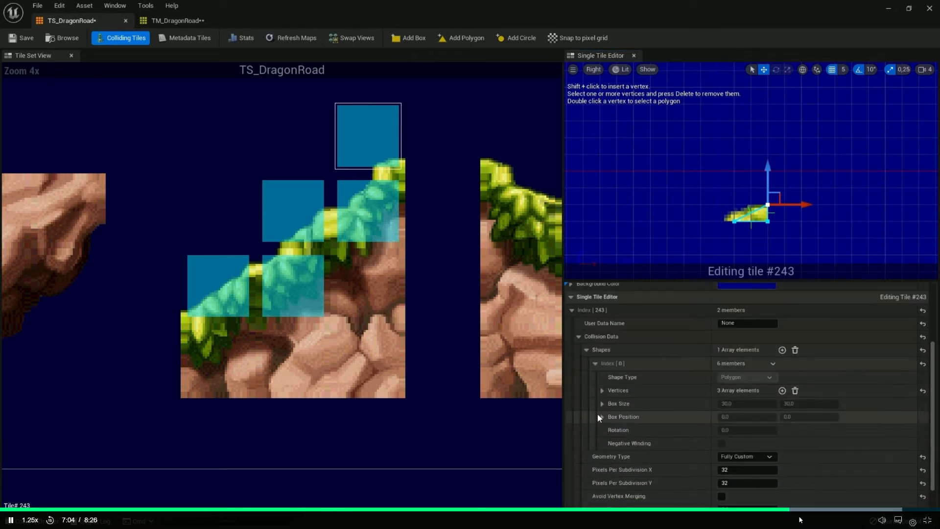
pyautogui.click(602, 391)
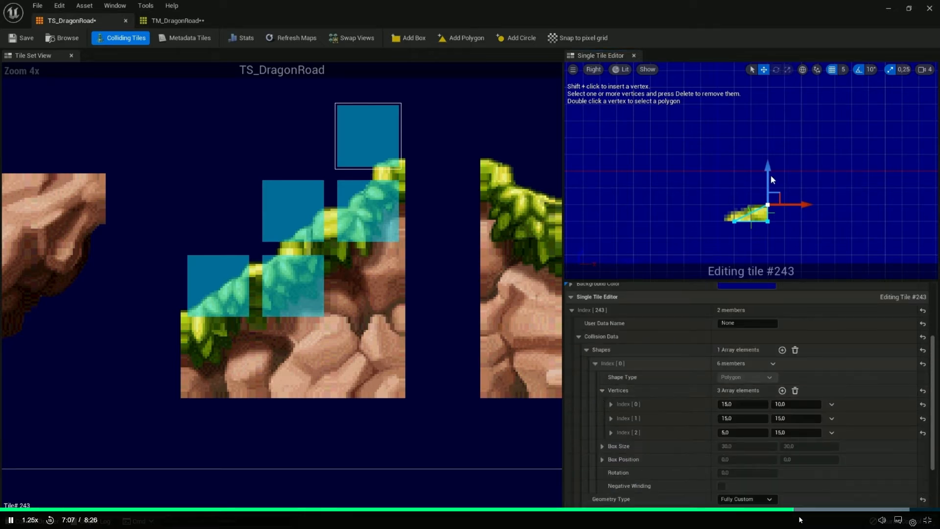
# Turn off grid snapping and lower tile #243's upper-right vertex almost to the bottom edge
pyautogui.moveTo(769, 167)
pyautogui.mouseDown()
pyautogui.moveTo(769, 117)
pyautogui.moveTo(768, 170)
pyautogui.mouseUp()
pyautogui.moveTo(769, 173)
pyautogui.mouseDown()
pyautogui.moveTo(773, 190)
pyautogui.moveTo(773, 180)
pyautogui.mouseUp()
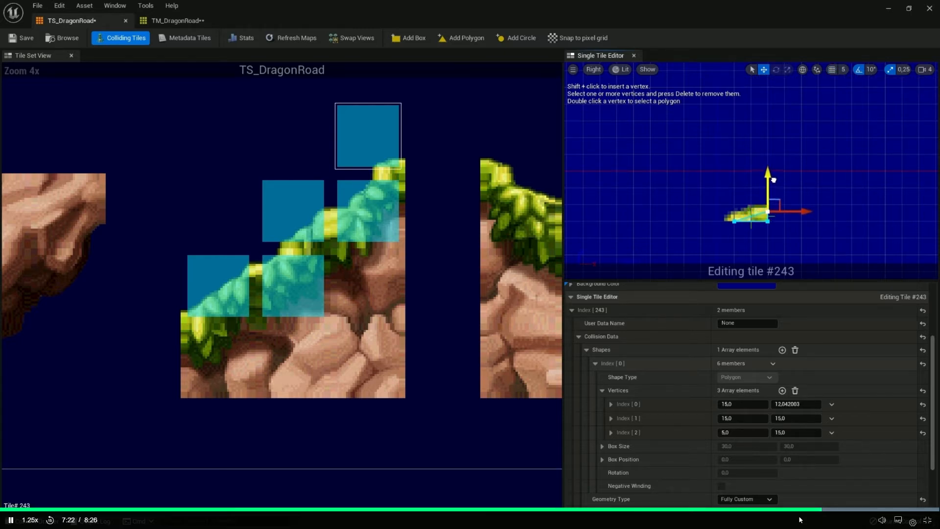
pyautogui.click(801, 405)
pyautogui.write('14,9')
pyautogui.press('Return')
# Shrink tile #243's collision to a sliver by setting vertex 2's X to 14,9 and vertex 0's Y to 14,9
pyautogui.click(735, 221)
pyautogui.scroll(11, 762, 225)
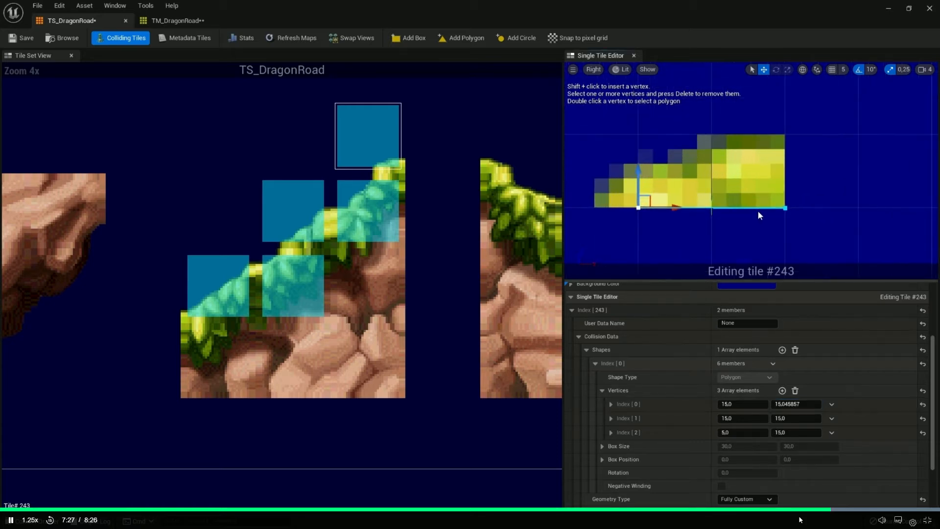
pyautogui.click(795, 404)
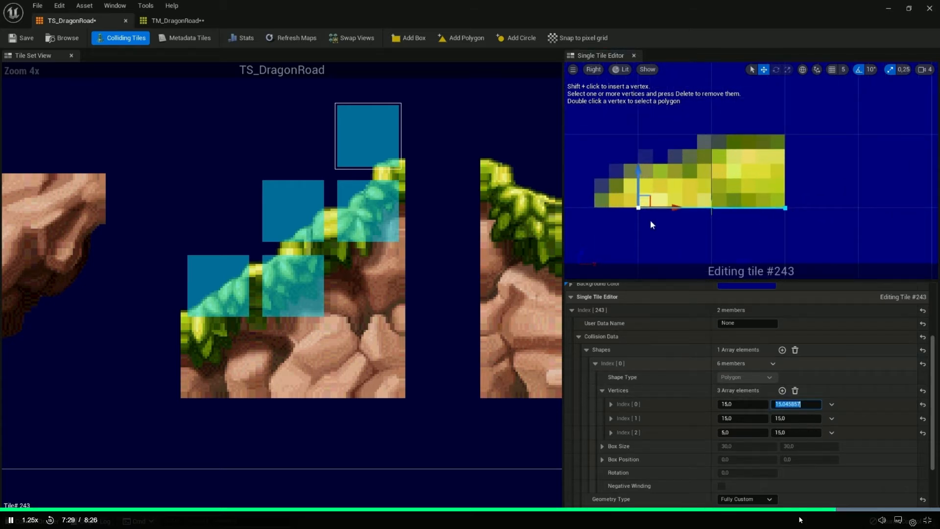
pyautogui.moveTo(664, 206); pyautogui.dragTo(725, 206)
pyautogui.click(737, 432)
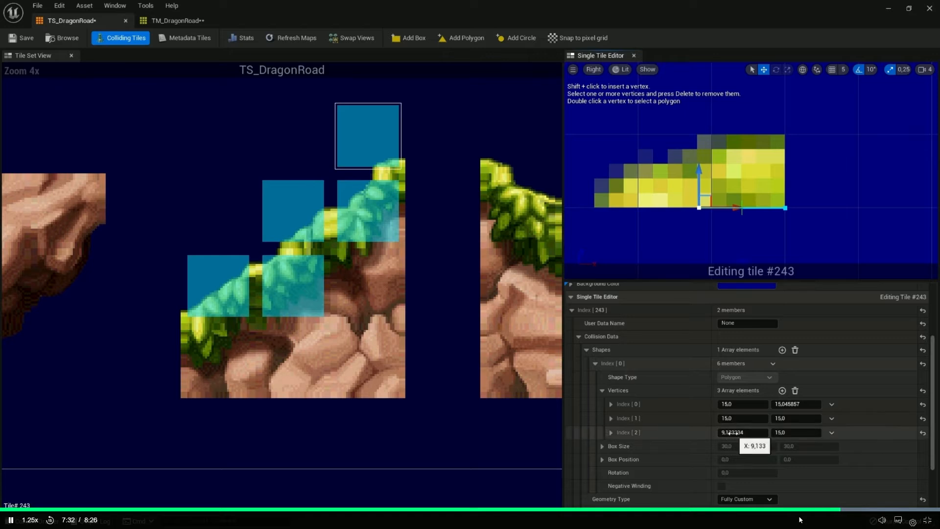
pyautogui.write('14')
pyautogui.press('Return')
pyautogui.click(780, 404)
pyautogui.write('14,9')
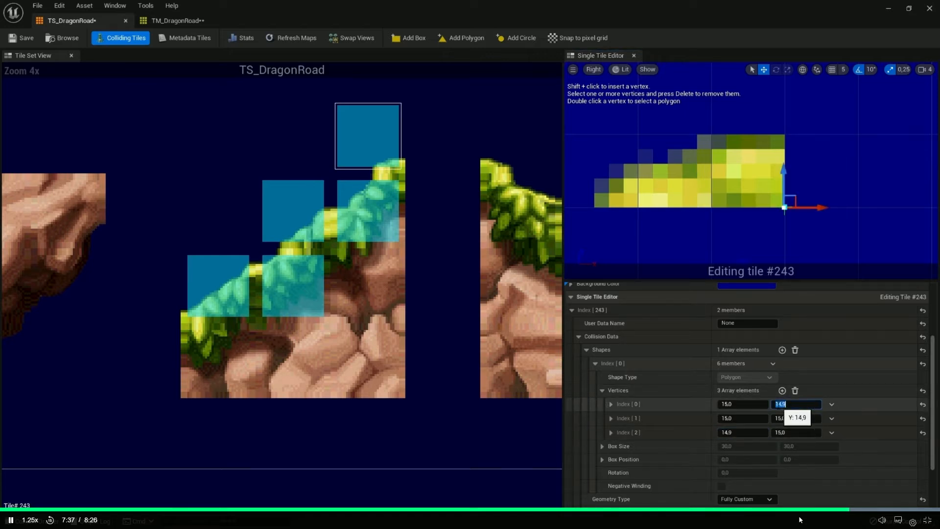
pyautogui.press('Return')
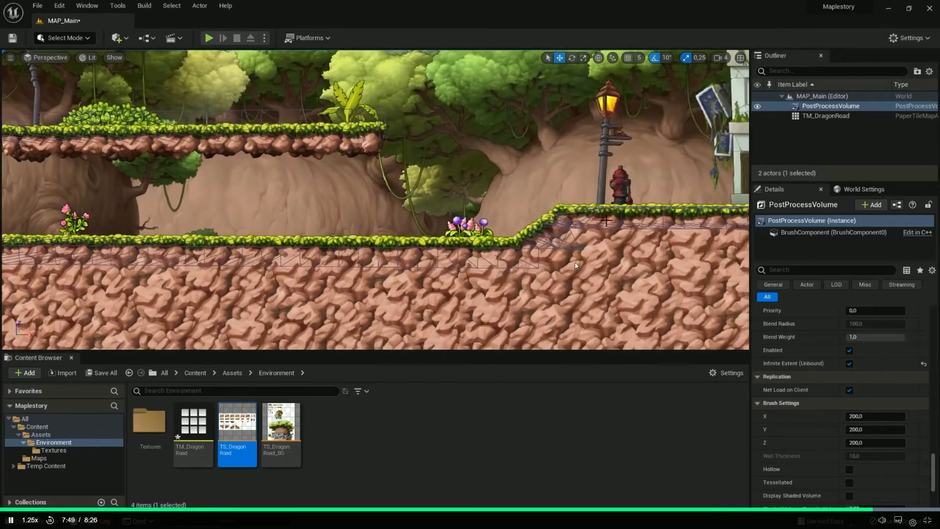
# Pause the lesson, open the TS_dragon tile set in the MapleSmall project and bring its slope tiles into close view
pyautogui.click(494, 193)
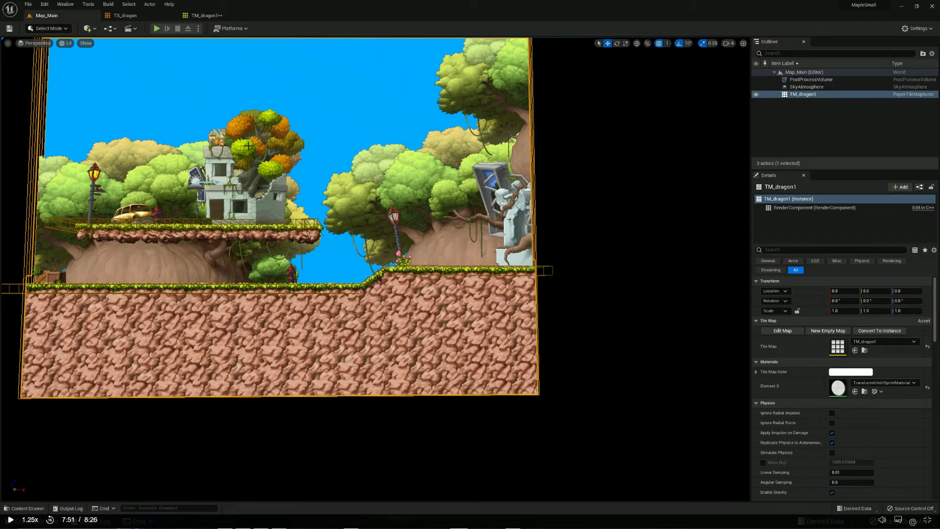
pyautogui.click(128, 16)
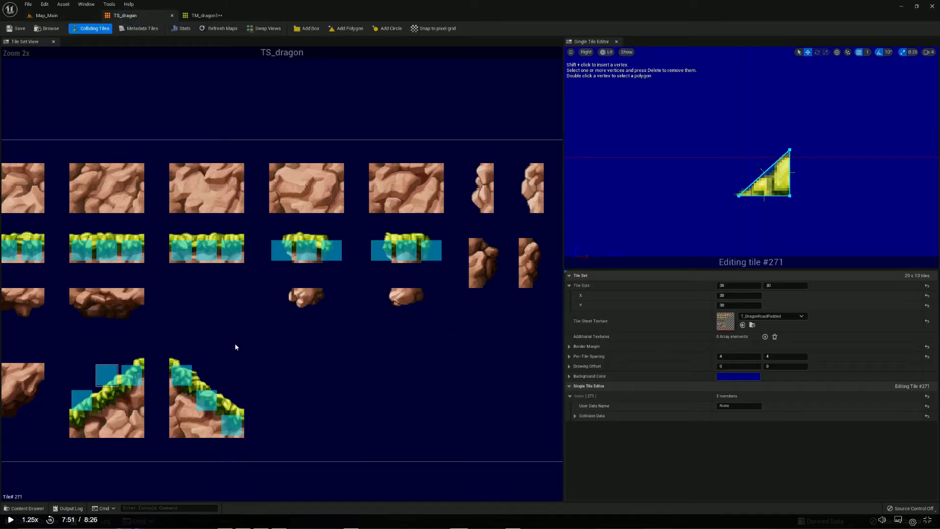
pyautogui.moveTo(240, 316); pyautogui.dragTo(46, 435)
pyautogui.click(355, 338)
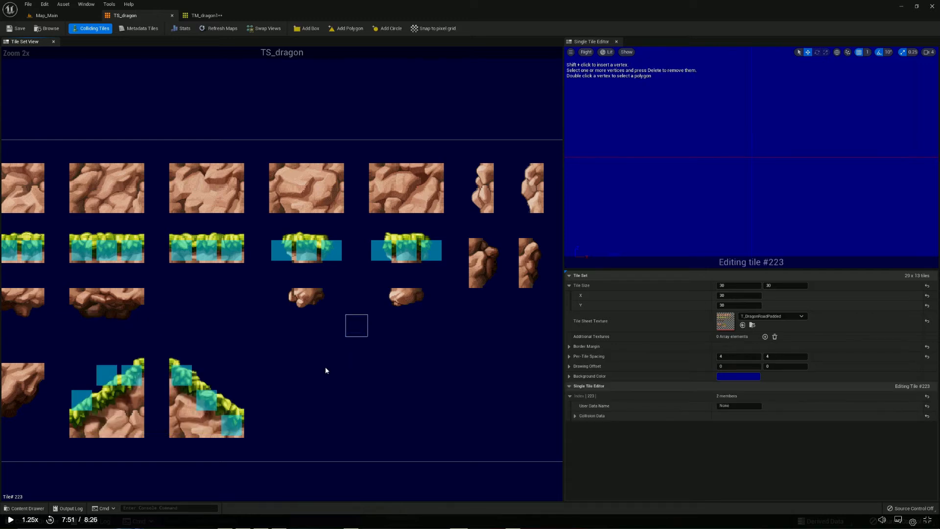
pyautogui.moveTo(257, 345); pyautogui.dragTo(398, 294, button='right')
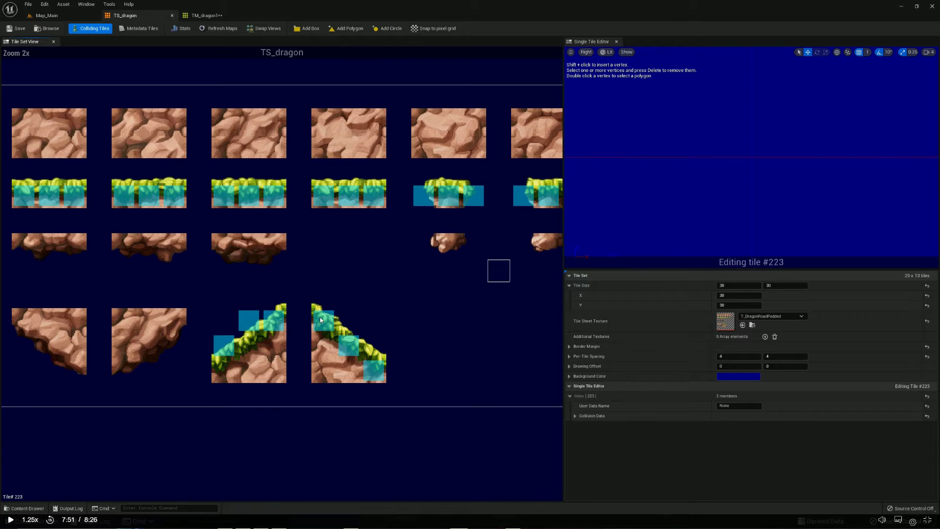
pyautogui.scroll(1, 321, 319)
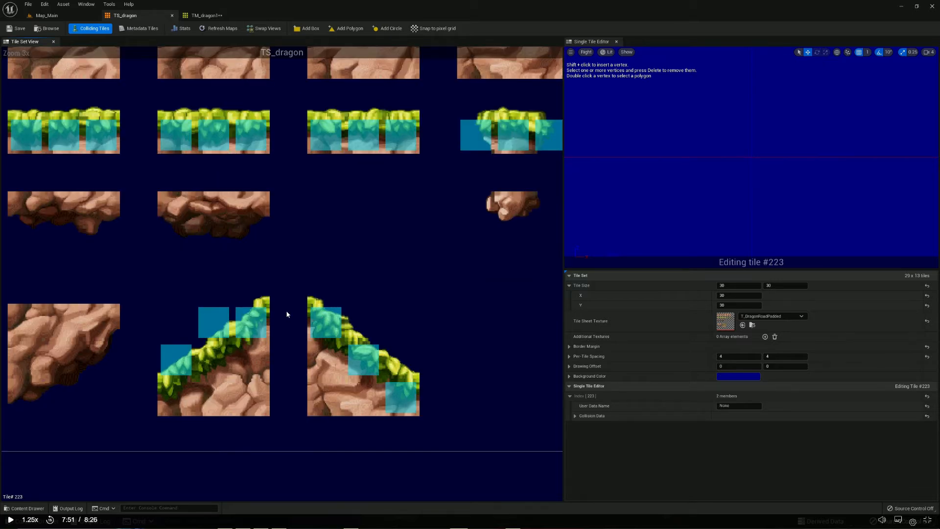
pyautogui.scroll(-1, 286, 314)
pyautogui.scroll(2, 273, 315)
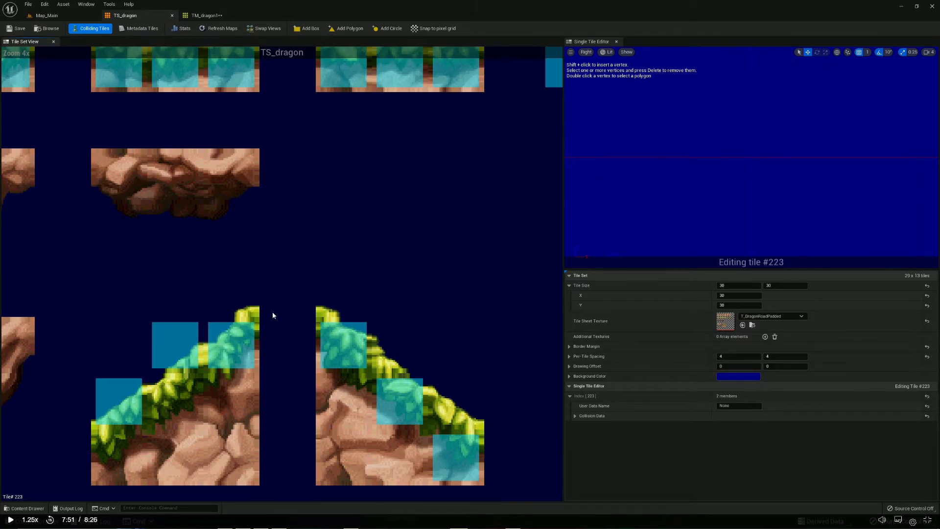
# Add a collision box to tile #300 in TS_dragon and delete its lower-right vertex
pyautogui.click(158, 390)
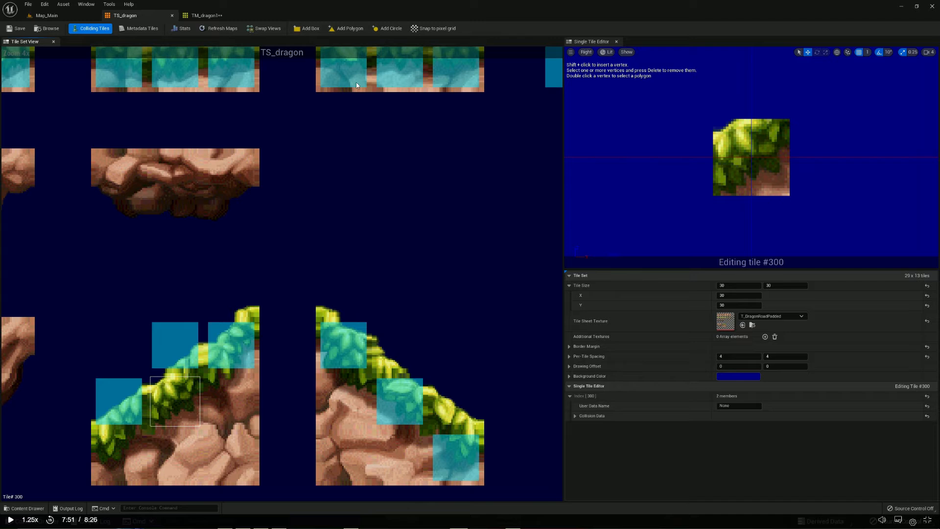
pyautogui.click(308, 29)
pyautogui.moveTo(832, 214); pyautogui.dragTo(764, 166)
pyautogui.press('Delete')
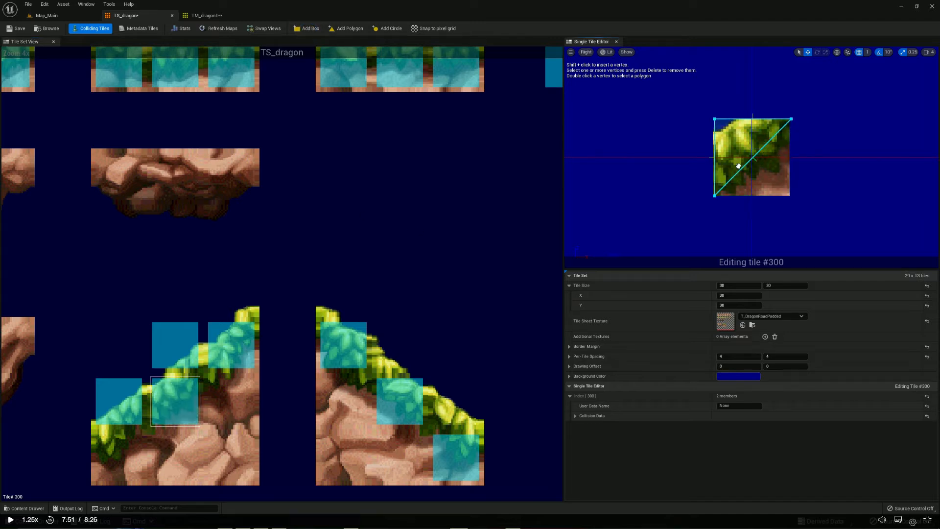
# Lower the upper-left vertex of tile #300's collision triangle slightly to meet the grass
pyautogui.click(715, 120)
pyautogui.moveTo(714, 111); pyautogui.dragTo(714, 120)
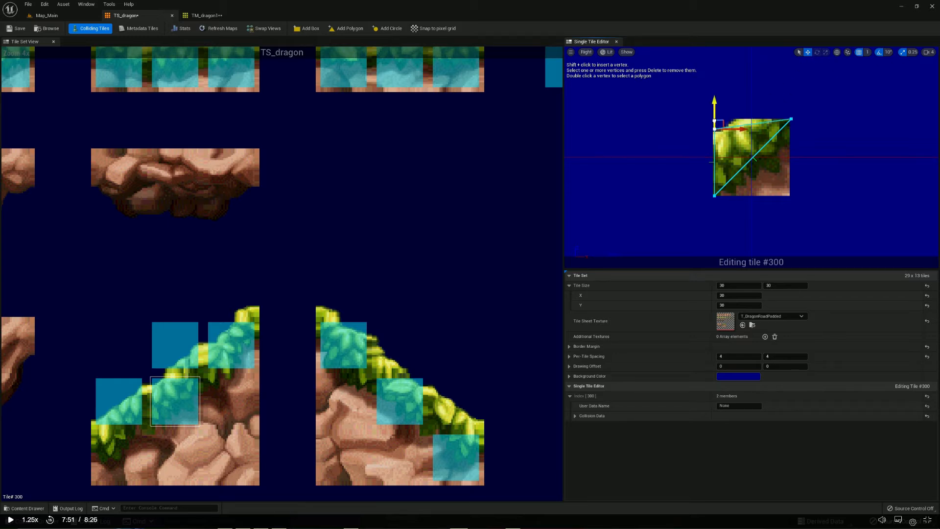
pyautogui.click(775, 99)
# Add a collision box to tile #243 and delete its upper-left vertex
pyautogui.click(231, 302)
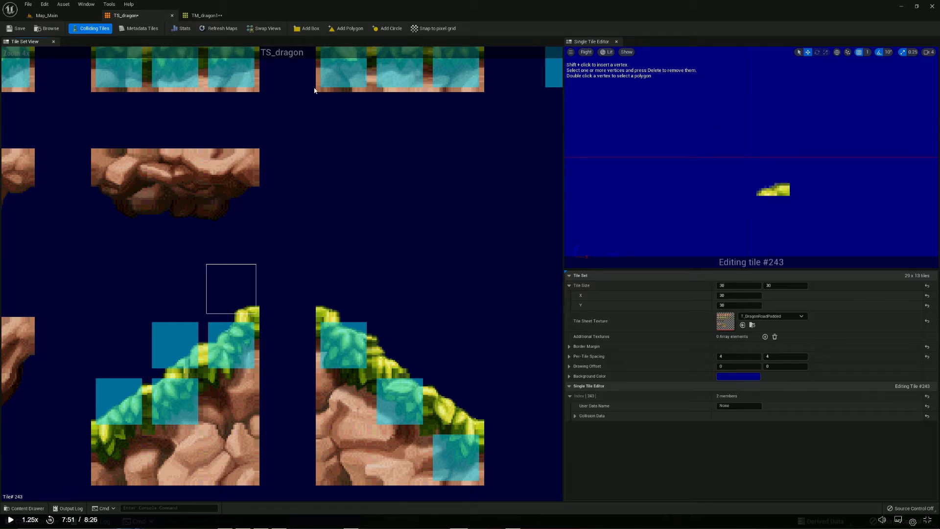
pyautogui.click(314, 31)
pyautogui.moveTo(669, 70); pyautogui.dragTo(738, 148)
pyautogui.press('Delete')
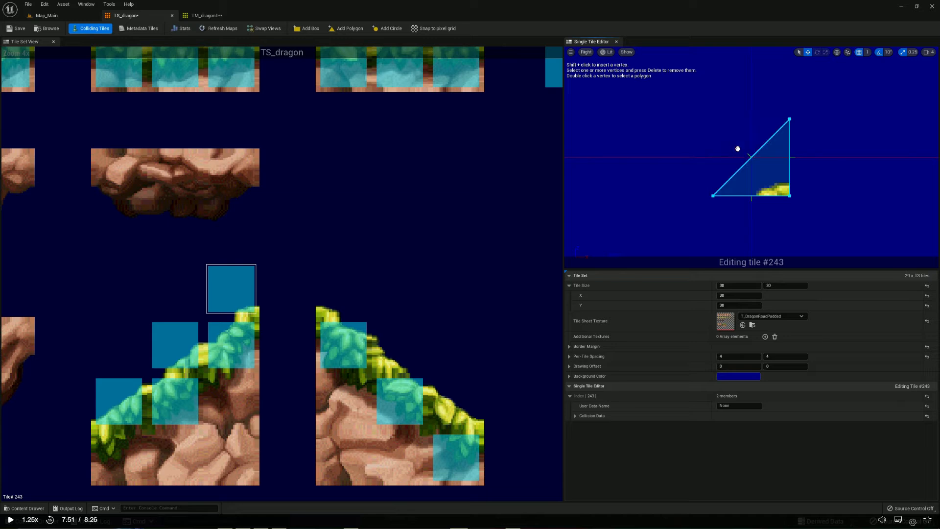
# Lower tile #243's upper-right vertex to the grass top and pull its lower-left vertex in to the grass tip
pyautogui.click(789, 119)
pyautogui.moveTo(789, 98); pyautogui.dragTo(789, 165)
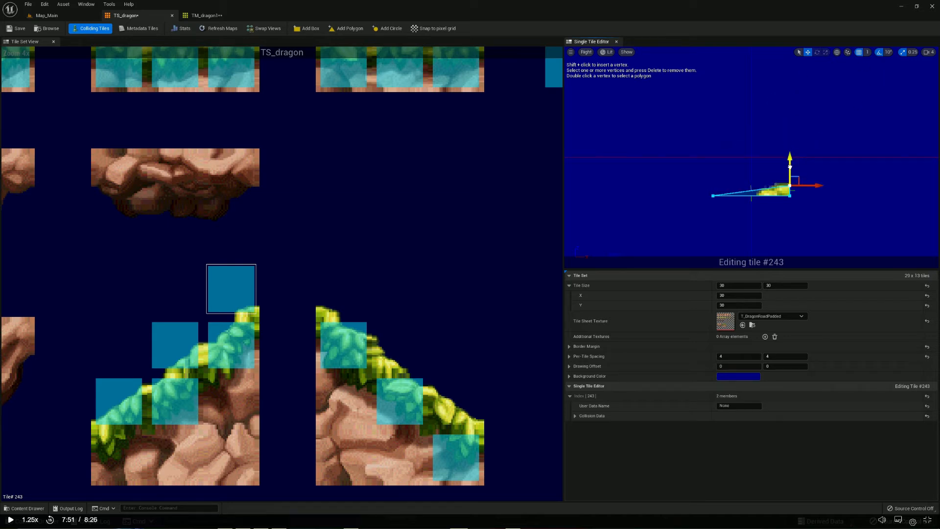
pyautogui.click(713, 196)
pyautogui.moveTo(730, 196); pyautogui.dragTo(769, 198)
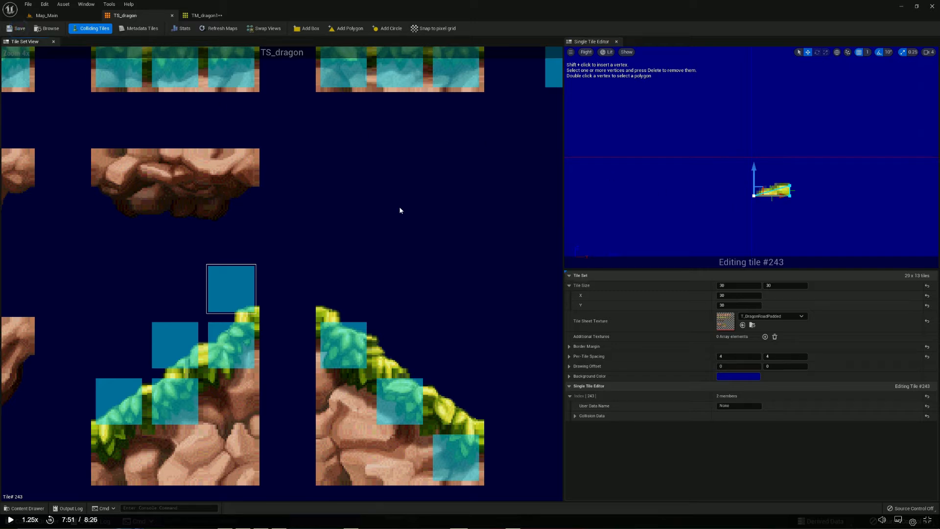
pyautogui.click(372, 194)
pyautogui.moveTo(179, 245); pyautogui.dragTo(306, 328)
pyautogui.click(414, 238)
pyautogui.moveTo(314, 280); pyautogui.dragTo(340, 303)
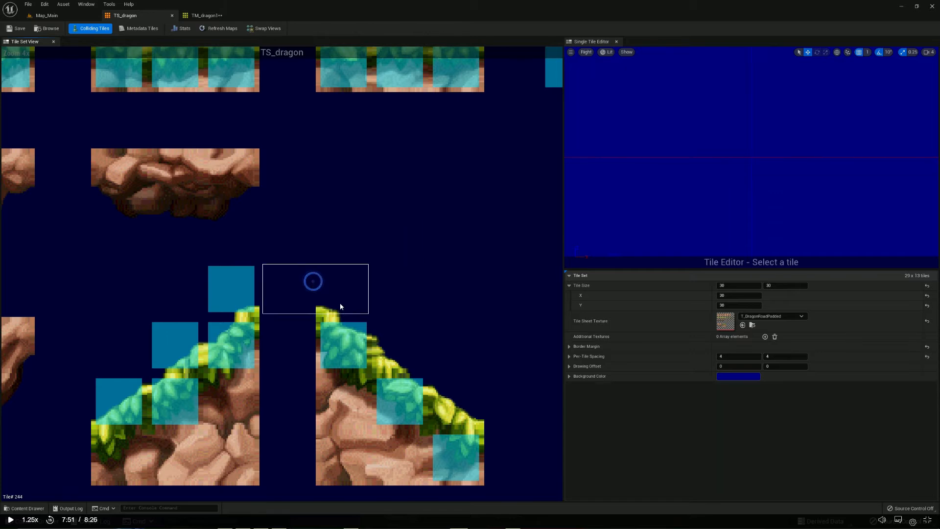
# Add a collision box to tile #245 and delete its upper-right vertex
pyautogui.click(340, 303)
pyautogui.click(308, 28)
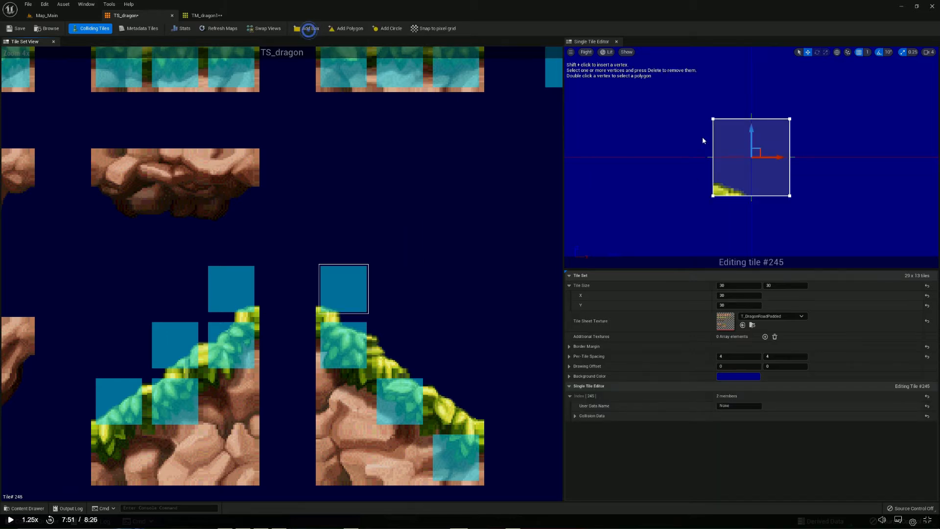
pyautogui.moveTo(811, 128); pyautogui.dragTo(809, 147)
pyautogui.press('Delete')
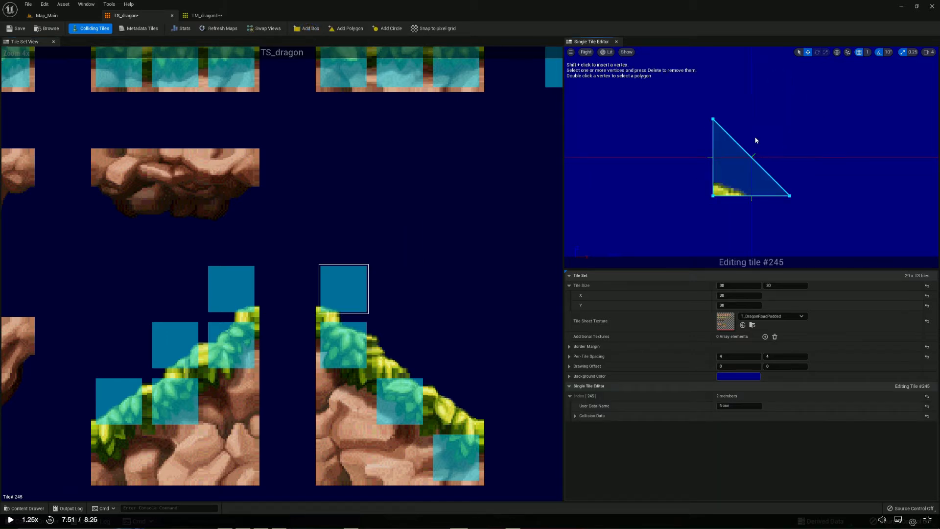
# Fit tile #245's upper-left and lower-right vertices to its grass wedge, and save the tile set and refresh its maps
pyautogui.moveTo(727, 140); pyautogui.dragTo(718, 172)
pyautogui.moveTo(822, 207); pyautogui.dragTo(750, 193)
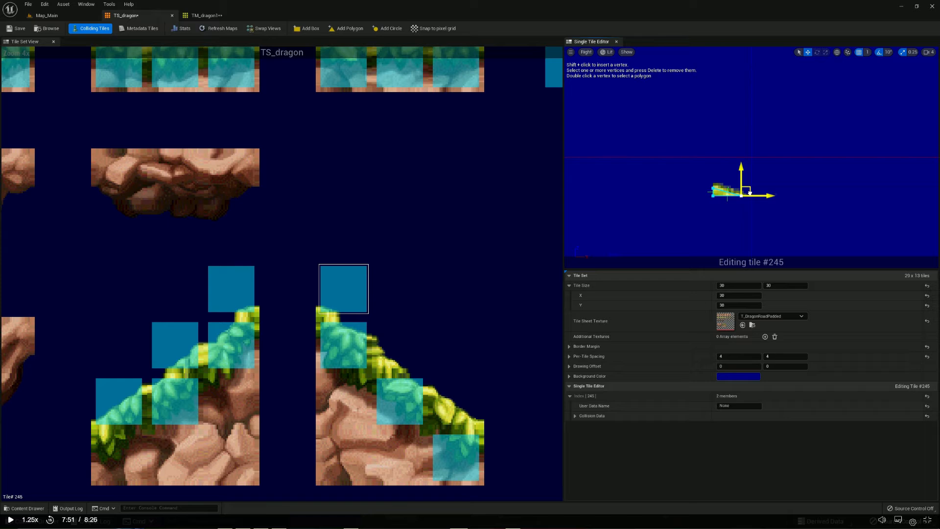
pyautogui.click(771, 181)
pyautogui.click(18, 28)
pyautogui.click(222, 28)
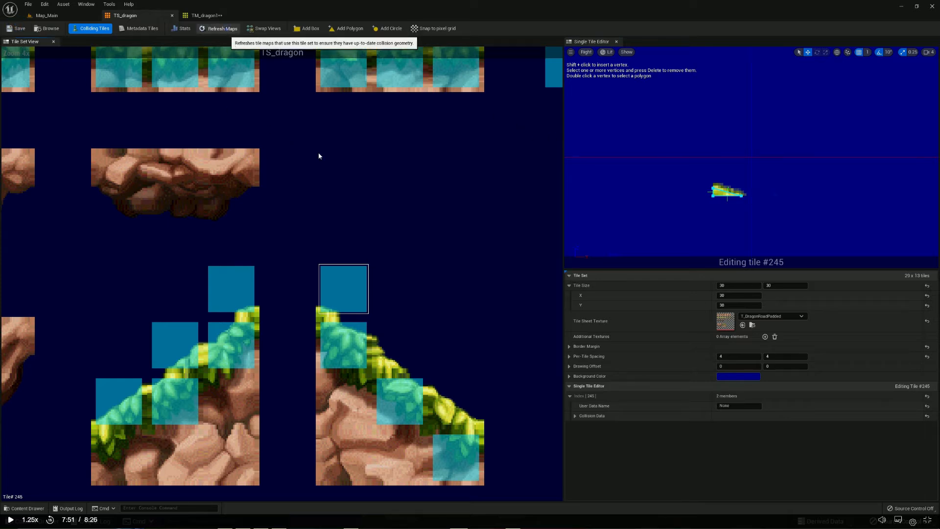
# Add a collision box to tile #275 and delete its upper-right vertex
pyautogui.click(382, 361)
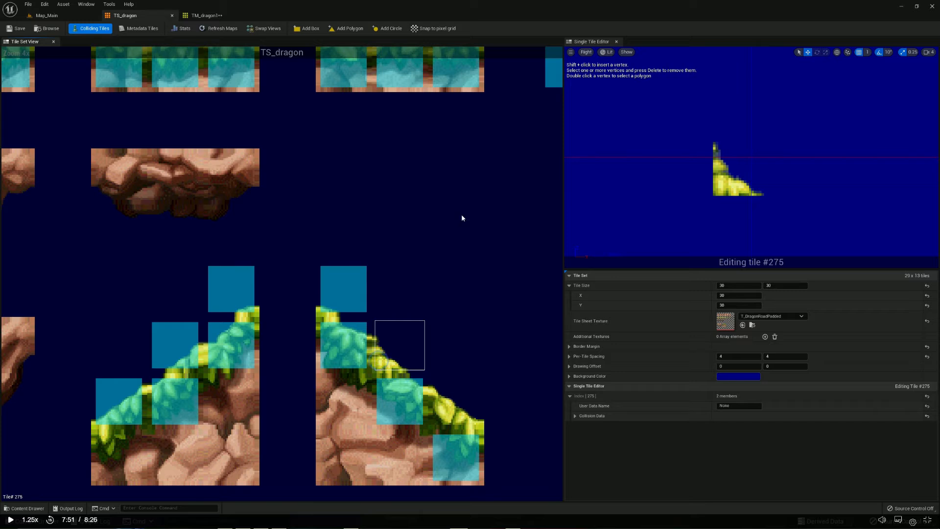
pyautogui.click(309, 29)
pyautogui.moveTo(739, 93); pyautogui.dragTo(839, 155)
pyautogui.press('Delete')
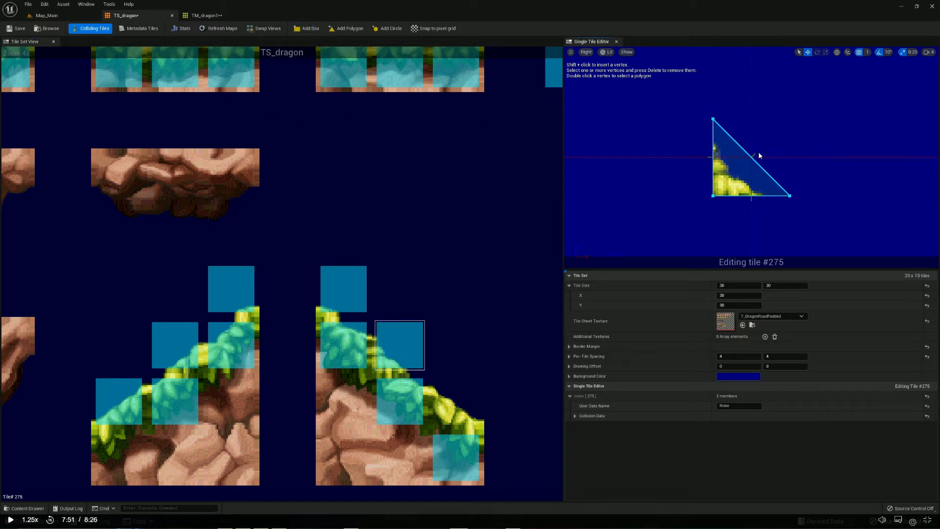
# Lower tile #275's upper-left vertex to mid-height and pull its lower-right vertex in to the grass tip
pyautogui.click(714, 117)
pyautogui.moveTo(715, 114); pyautogui.dragTo(715, 154)
pyautogui.click(790, 195)
pyautogui.moveTo(796, 194); pyautogui.dragTo(766, 193)
pyautogui.click(791, 168)
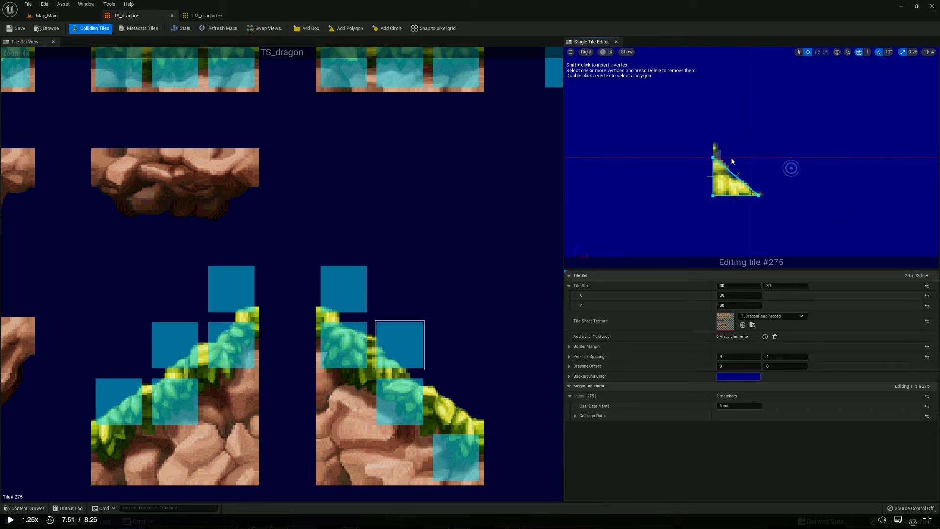
# Add a collision box to tile #305 and delete its upper-right vertex
pyautogui.click(446, 395)
pyautogui.click(304, 28)
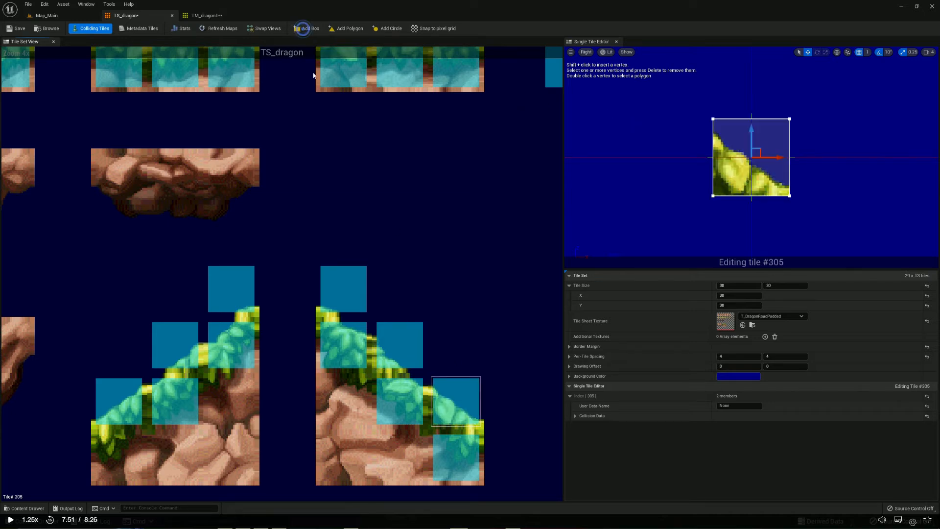
pyautogui.moveTo(763, 74); pyautogui.dragTo(812, 146)
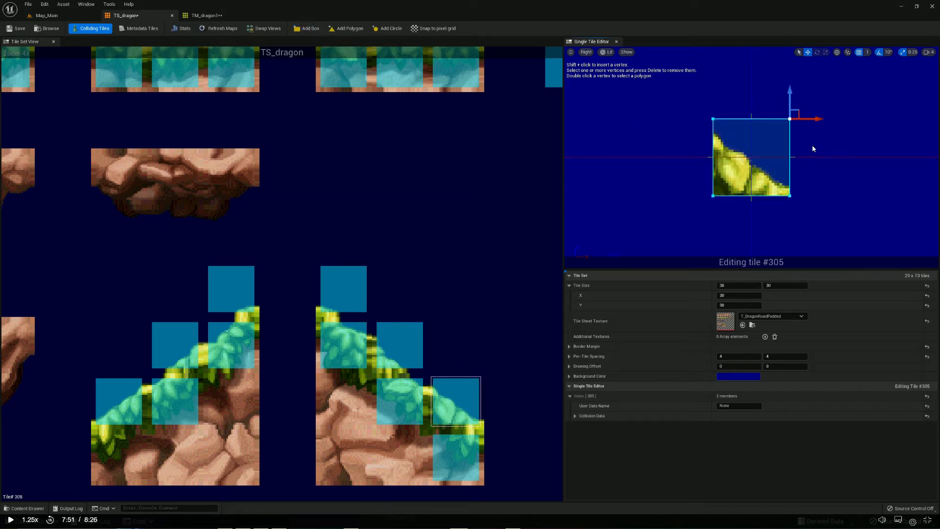
pyautogui.press('Delete')
# Lower tile #305's upper-left vertex to the grass, raise its lower-right vertex slightly, and save the tile set and refresh its maps
pyautogui.click(713, 120)
pyautogui.moveTo(714, 101); pyautogui.dragTo(714, 116)
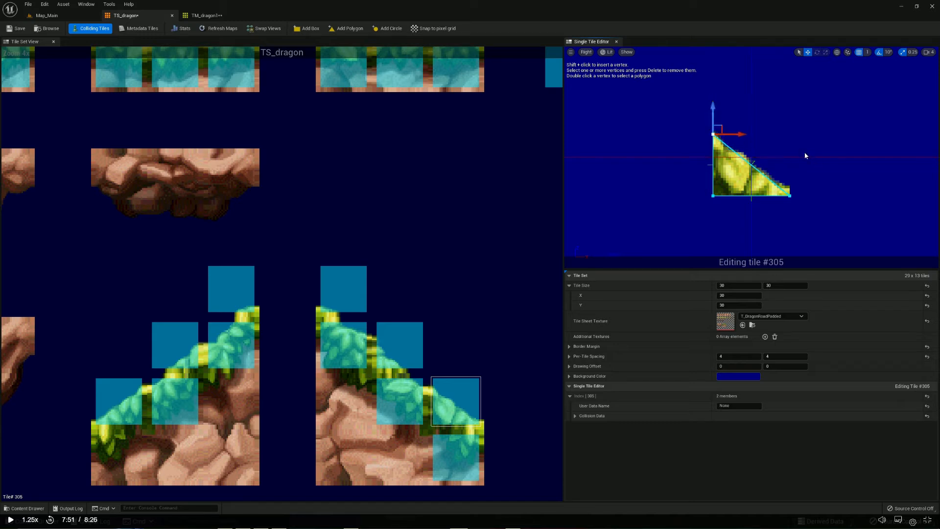
pyautogui.click(790, 196)
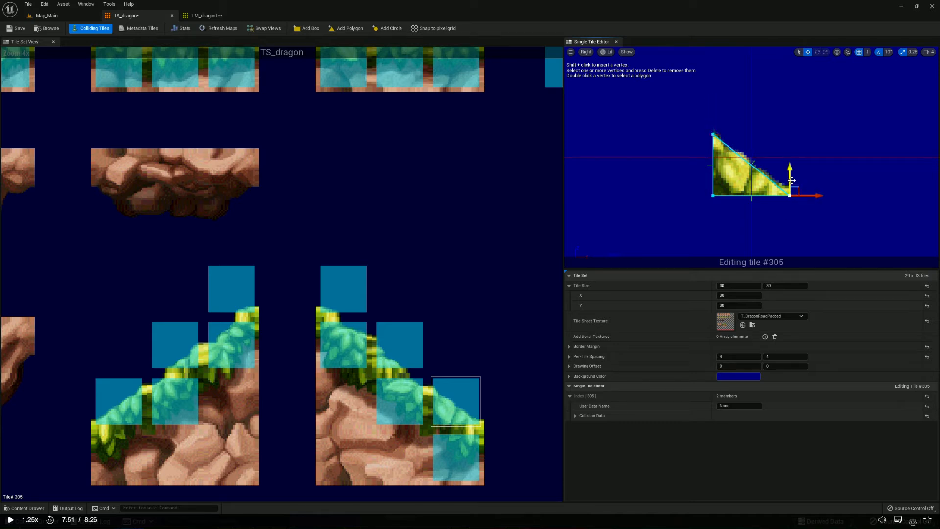
pyautogui.moveTo(792, 180); pyautogui.dragTo(791, 174)
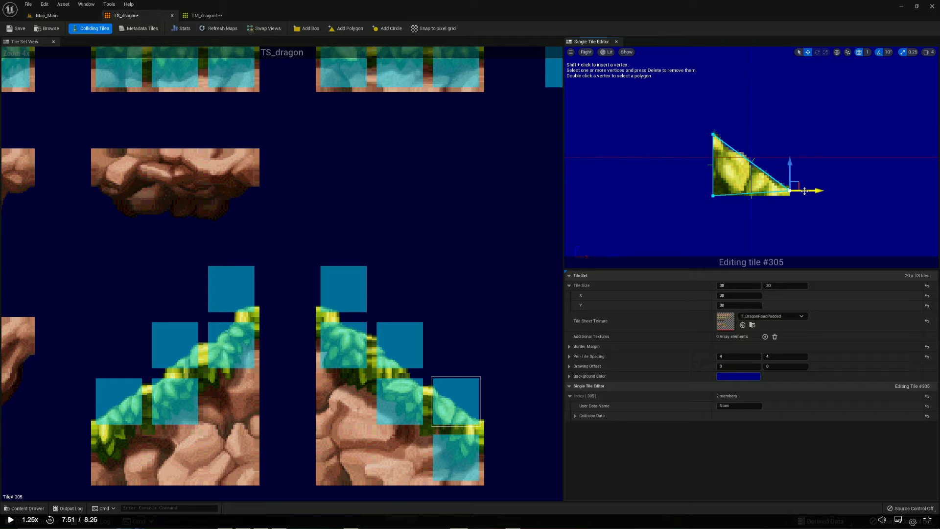
pyautogui.click(805, 206)
pyautogui.click(16, 28)
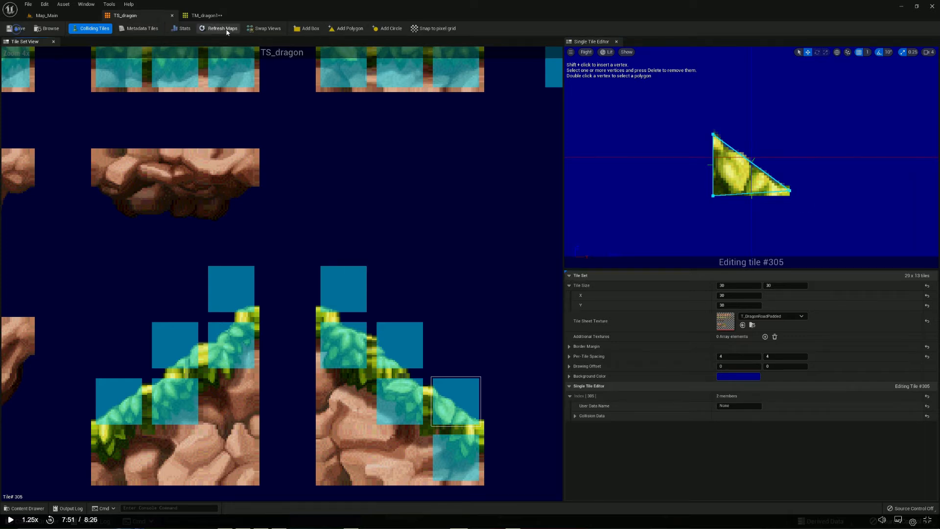
pyautogui.click(219, 29)
# Examine the collision outline along the grass slope in Map_Main up close
pyautogui.click(45, 17)
pyautogui.scroll(5, 371, 289)
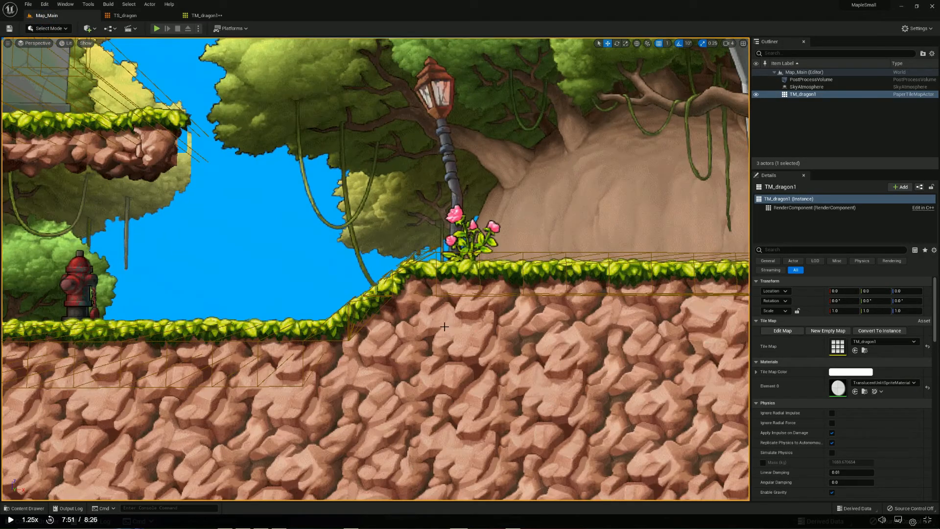
pyautogui.moveTo(445, 327); pyautogui.dragTo(433, 275, button='middle')
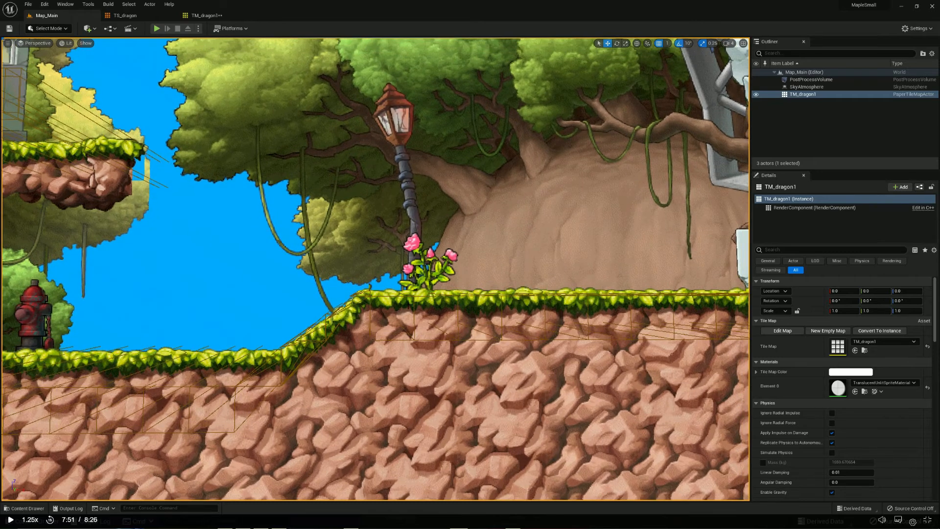
pyautogui.scroll(10, 397, 311)
pyautogui.moveTo(391, 316); pyautogui.dragTo(416, 380, button='middle')
pyautogui.moveTo(428, 314)
pyautogui.mouseDown(button='middle')
pyautogui.moveTo(389, 321)
pyautogui.moveTo(470, 293)
pyautogui.moveTo(446, 302)
pyautogui.moveTo(447, 339)
pyautogui.moveTo(452, 314)
pyautogui.moveTo(436, 308)
pyautogui.mouseUp(button='middle')
pyautogui.scroll(-4, 442, 315)
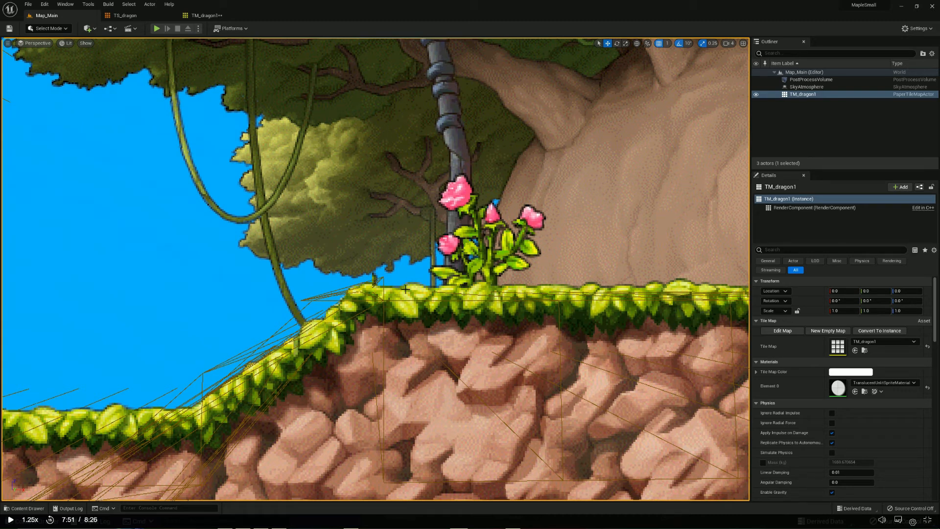
pyautogui.moveTo(421, 274); pyautogui.dragTo(426, 297, button='middle')
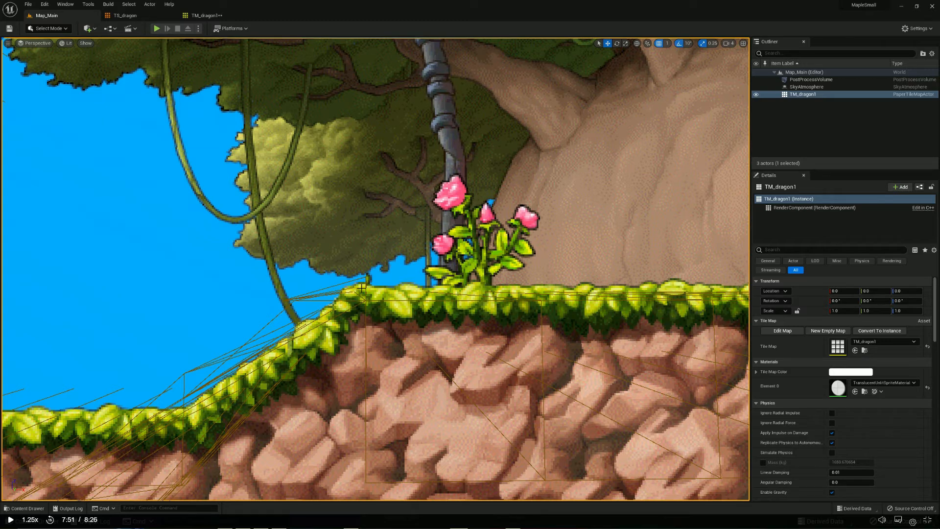
# Expand tile #245's collision shape data in TS_dragon and rewind the paused lesson to 7:42 for reference
pyautogui.click(124, 15)
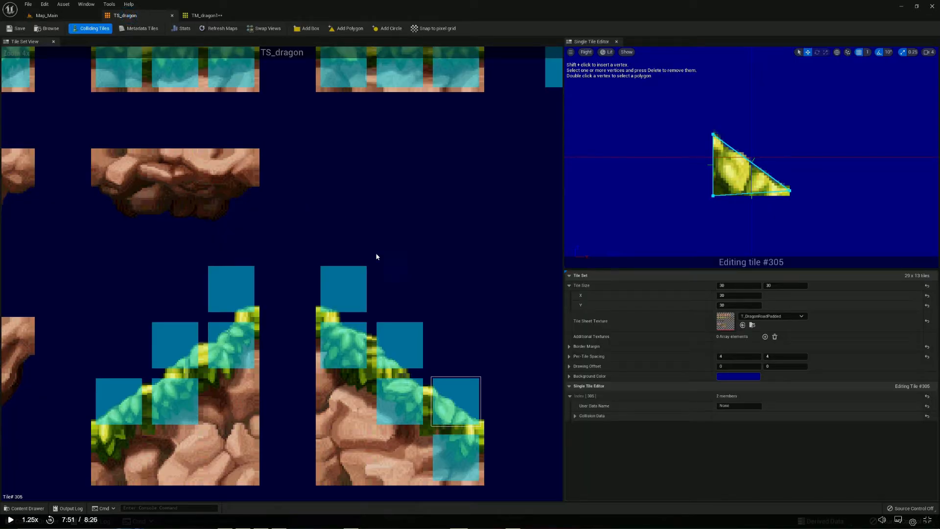
pyautogui.click(345, 282)
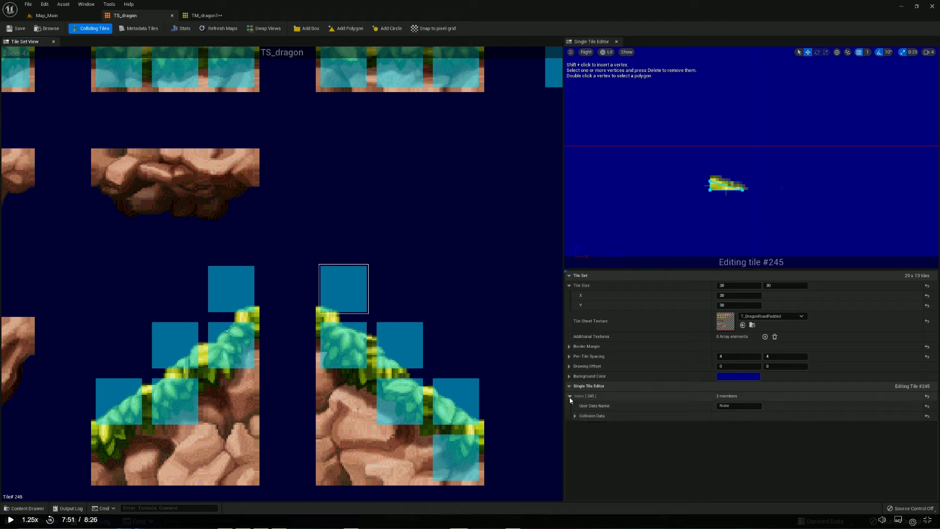
pyautogui.click(575, 415)
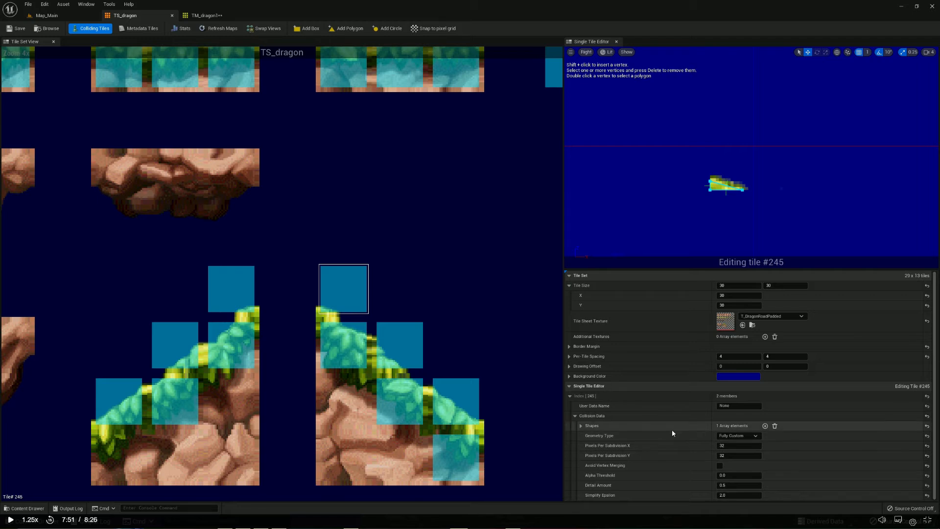
pyautogui.click(582, 426)
pyautogui.scroll(-1, 697, 437)
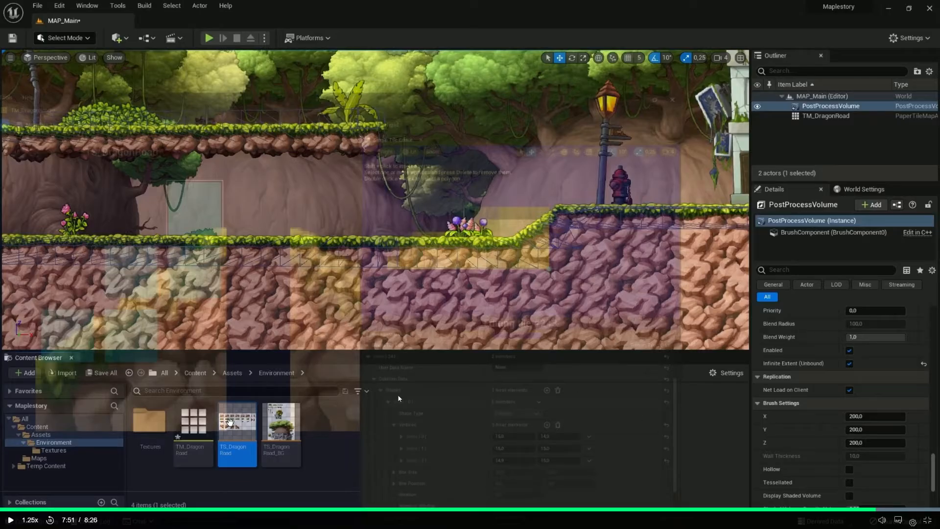
pyautogui.click(857, 510)
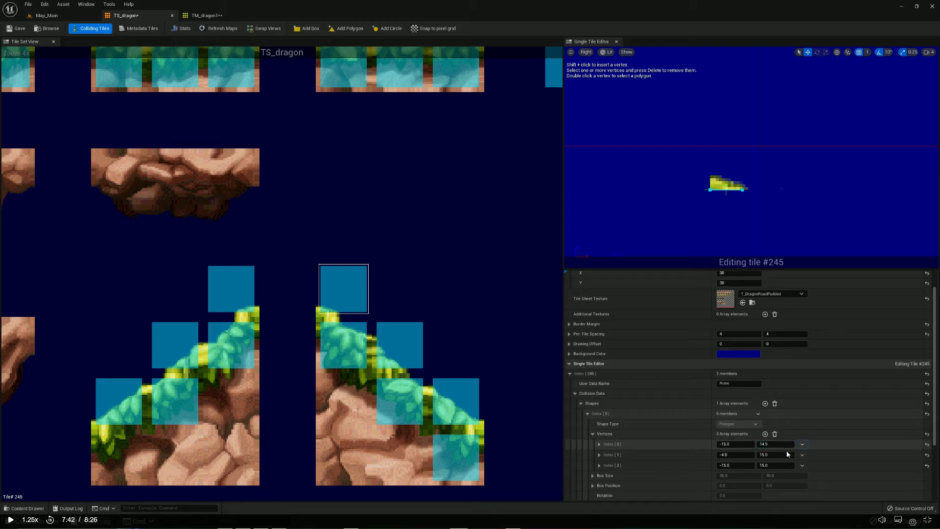
# Flatten tile #245's collision by setting vertex 0's Y to 14.9 and vertex 2's X to -14.9
pyautogui.click(737, 465)
pyautogui.write('14.9')
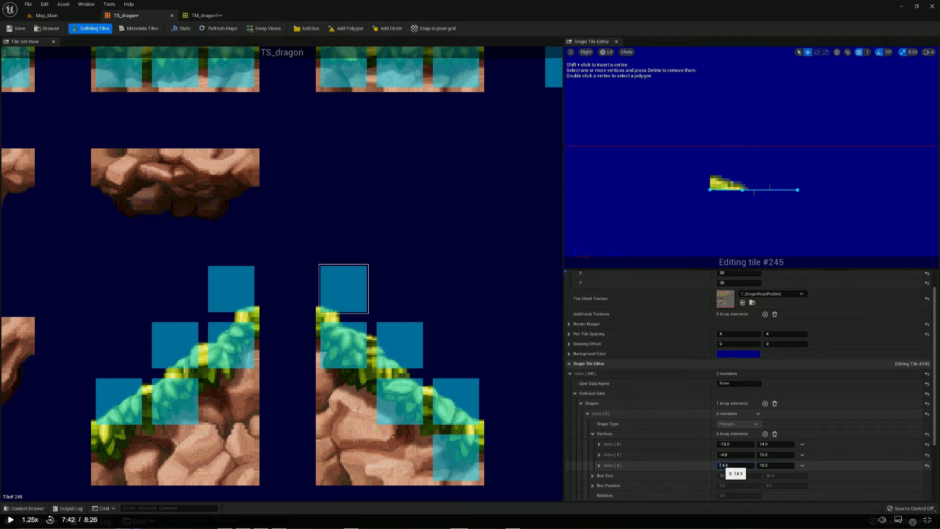
pyautogui.write('-')
pyautogui.press('Tab')
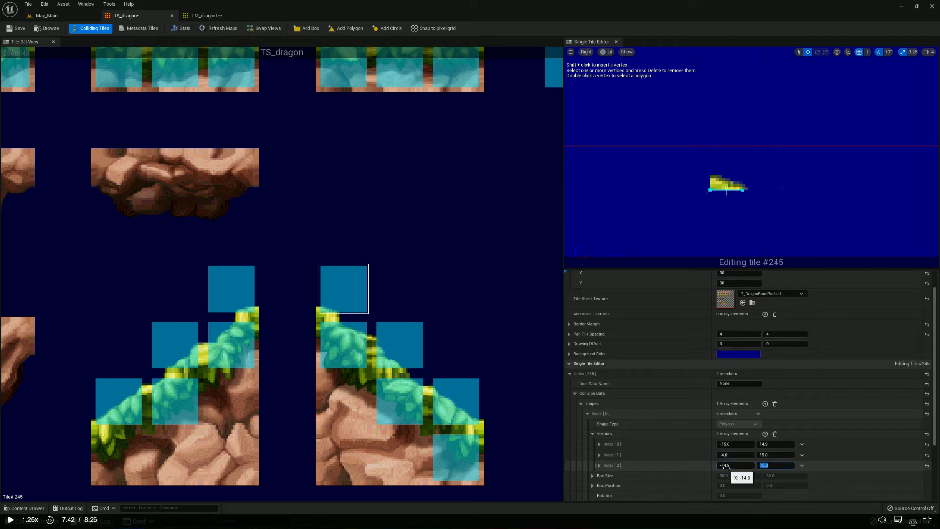
# Select tile #243, expand its collision shape's vertices, and set vertex 0's Y to 14.9
pyautogui.click(220, 291)
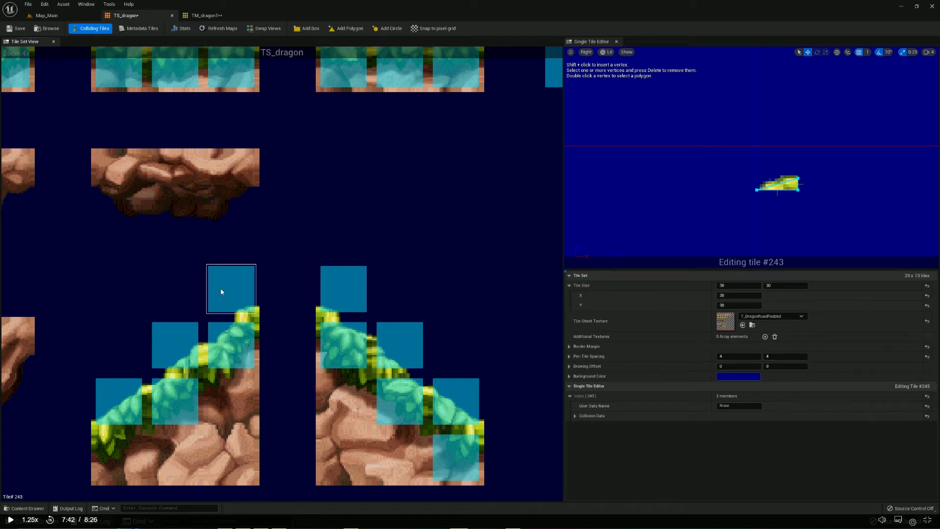
pyautogui.click(570, 395)
pyautogui.click(569, 395)
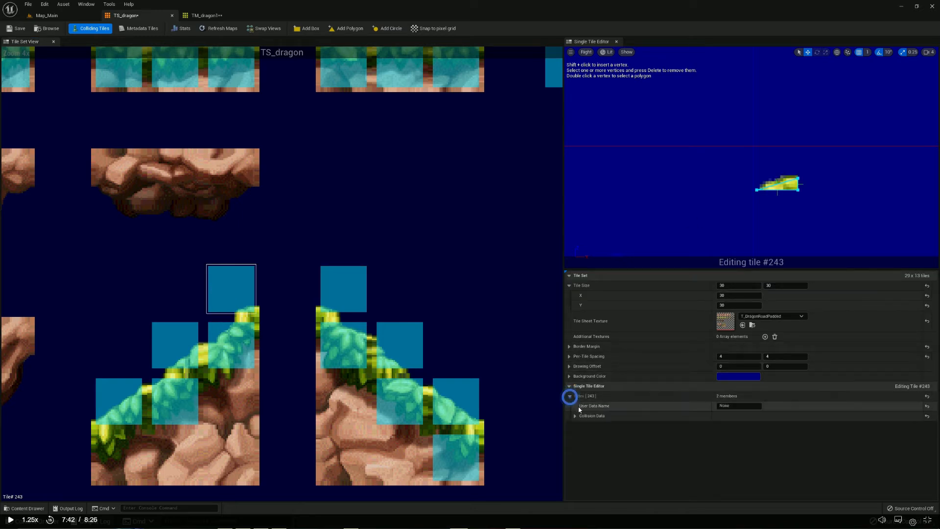
pyautogui.click(574, 416)
pyautogui.click(580, 426)
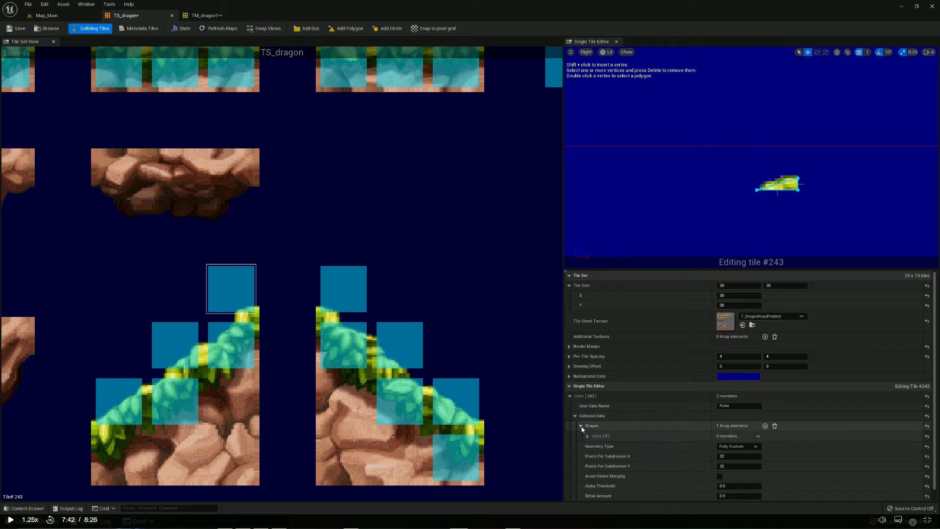
pyautogui.click(586, 435)
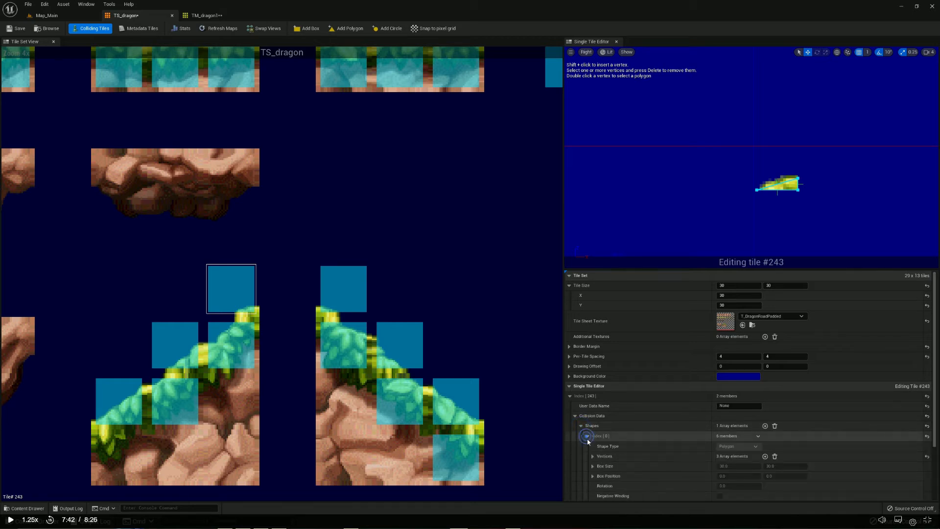
pyautogui.click(592, 455)
pyautogui.scroll(-1, 671, 464)
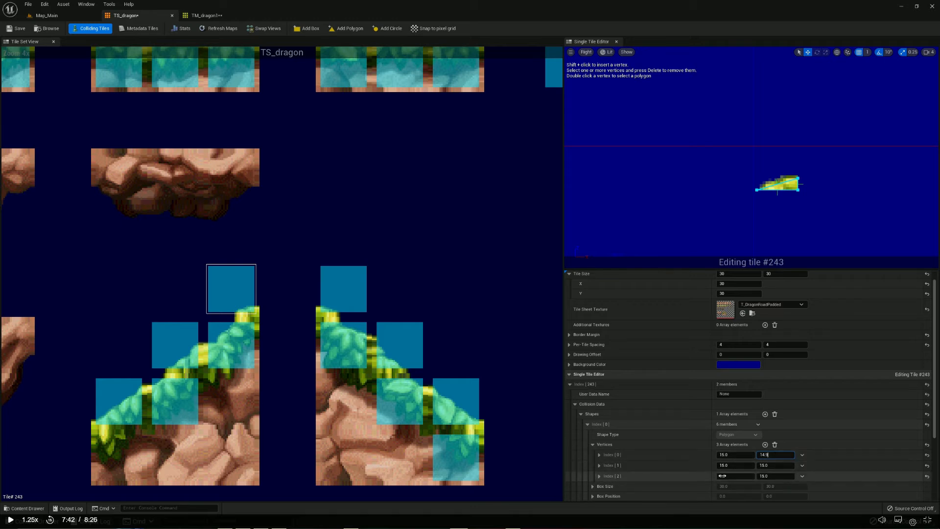
# Try an X value of -14.9 for vertex 2 of tile #243's collision shape
pyautogui.click(722, 475)
pyautogui.write('-14.9')
pyautogui.press('Tab')
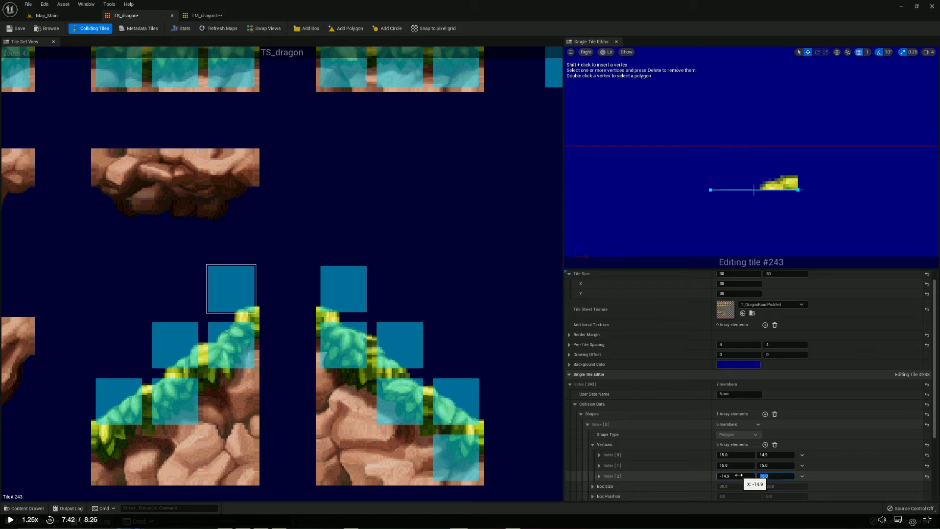
# Set vertex 2's X to 14.9 in tile #243's collision shape
pyautogui.click(739, 476)
pyautogui.write('14.9')
pyautogui.press('Tab')
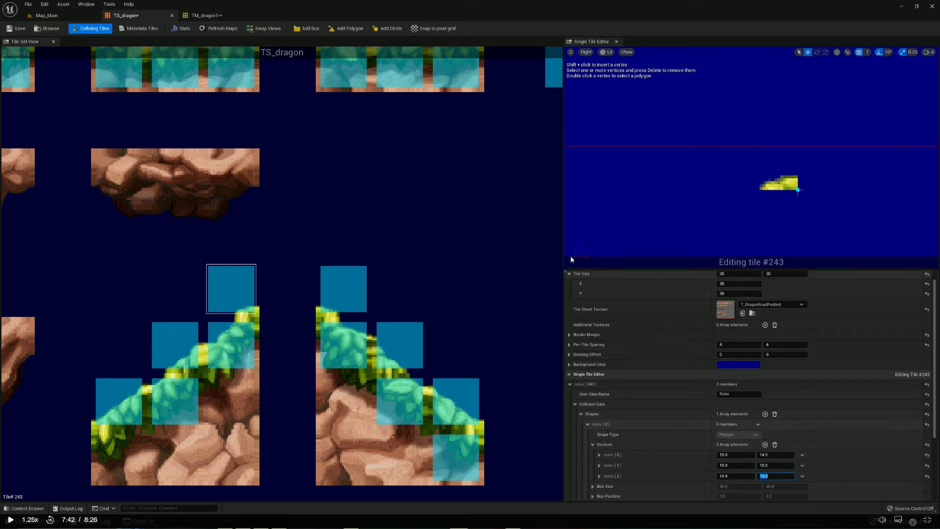
# Save the TS_dragon tile set and check the collision outline along the grass slope in Map_Main
pyautogui.click(16, 30)
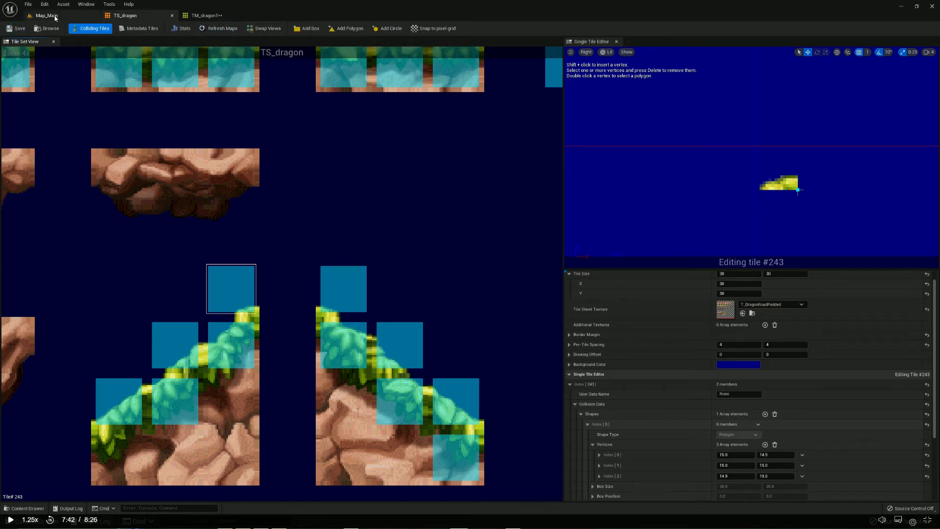
pyautogui.click(46, 15)
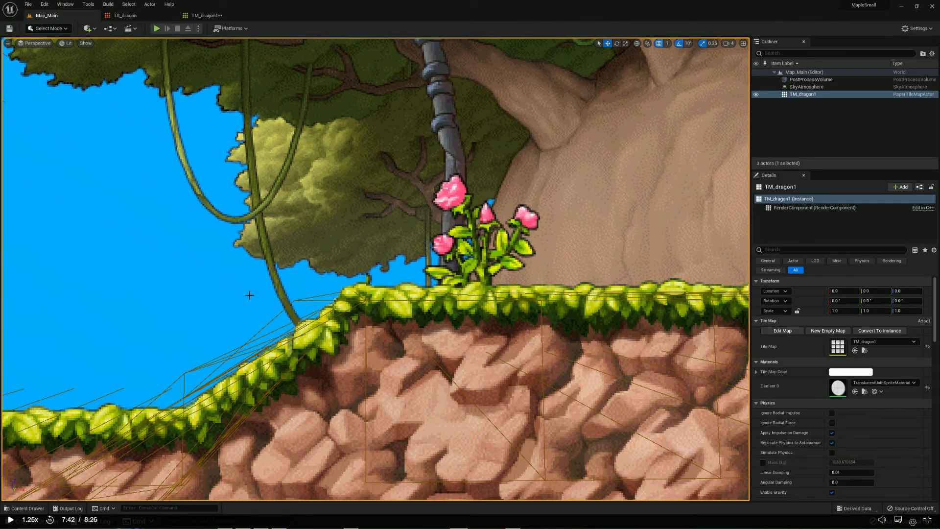
pyautogui.scroll(-6, 249, 295)
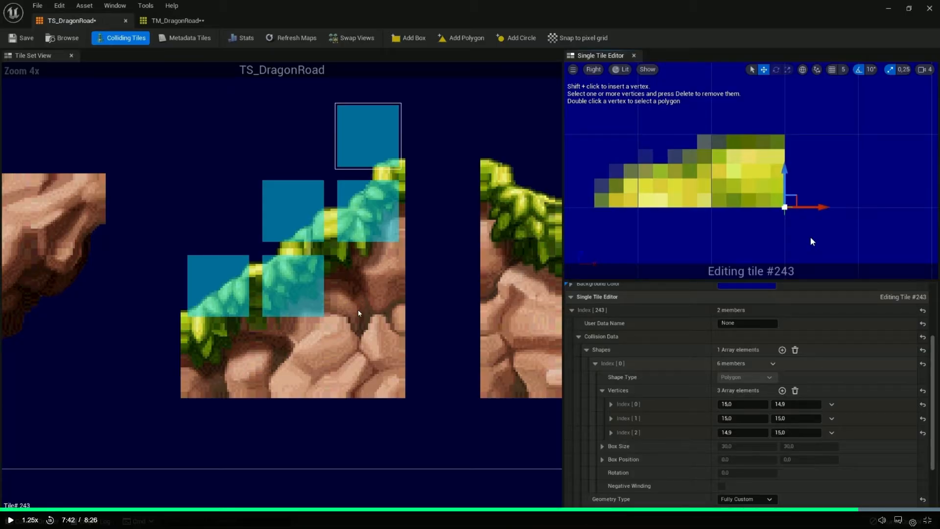
# Resume the lesson, watch the start of lesson 15, Creating Sprites, up to 0:19, pause it and leave full screen
pyautogui.press('space')
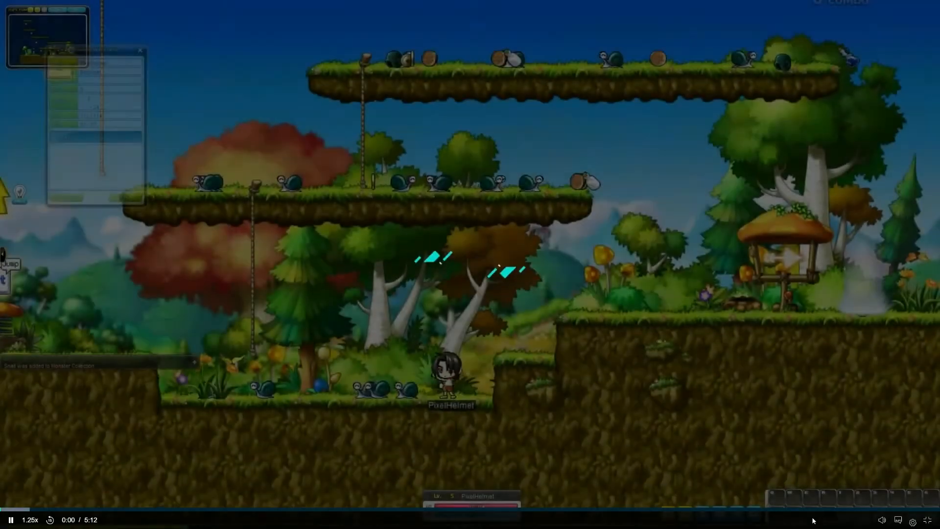
pyautogui.press('space')
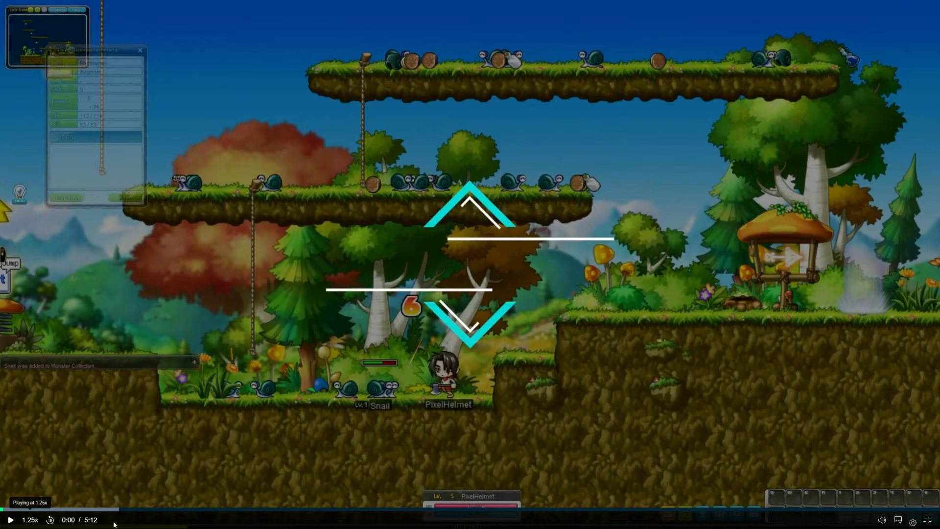
pyautogui.click(10, 521)
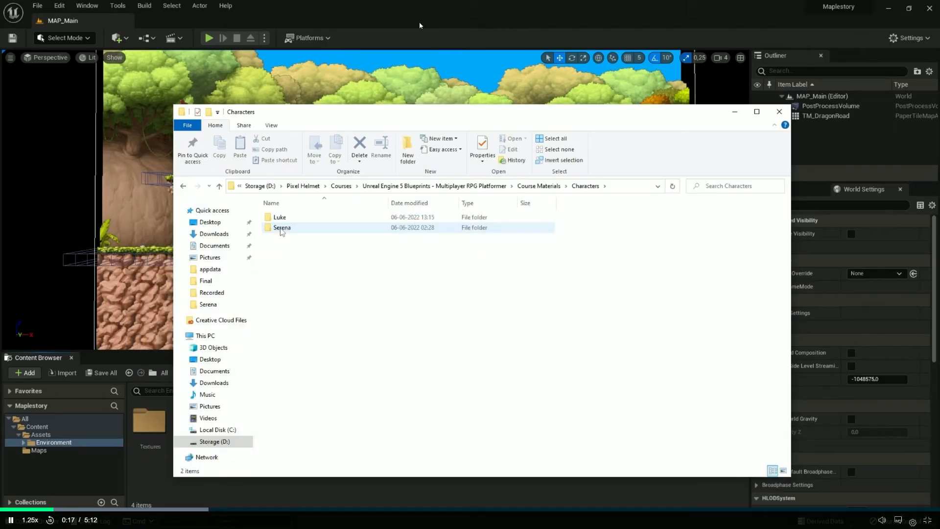
pyautogui.click(419, 23)
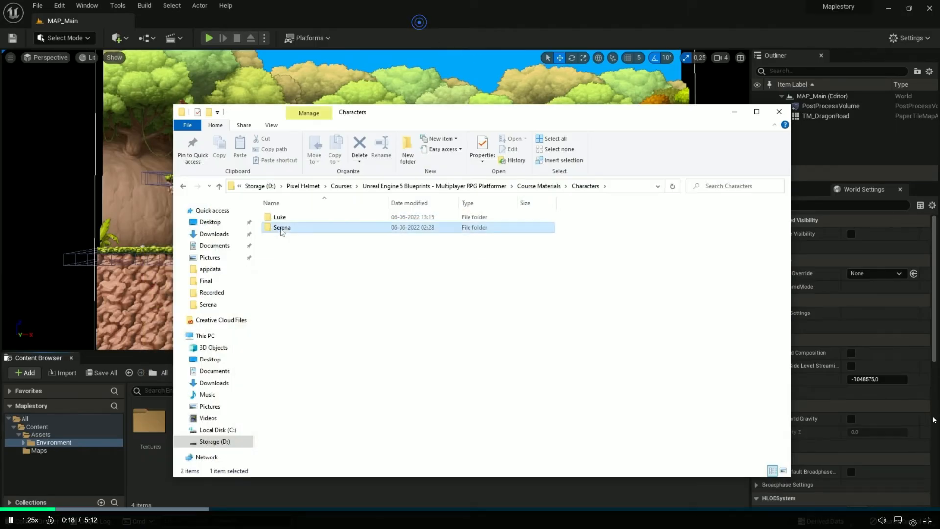
pyautogui.click(883, 400)
pyautogui.click(927, 522)
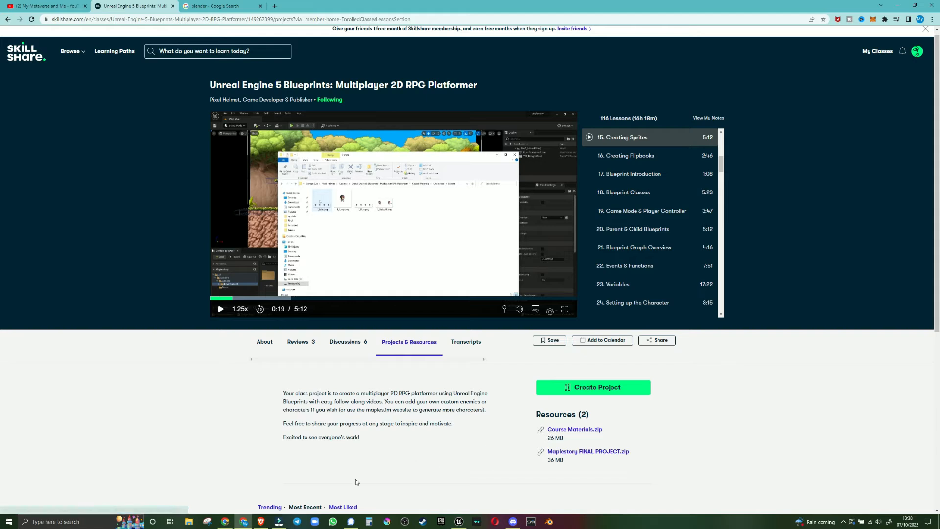
# Look through the Desktop and its Youtube folder in File Explorer, and close the window
pyautogui.click(189, 522)
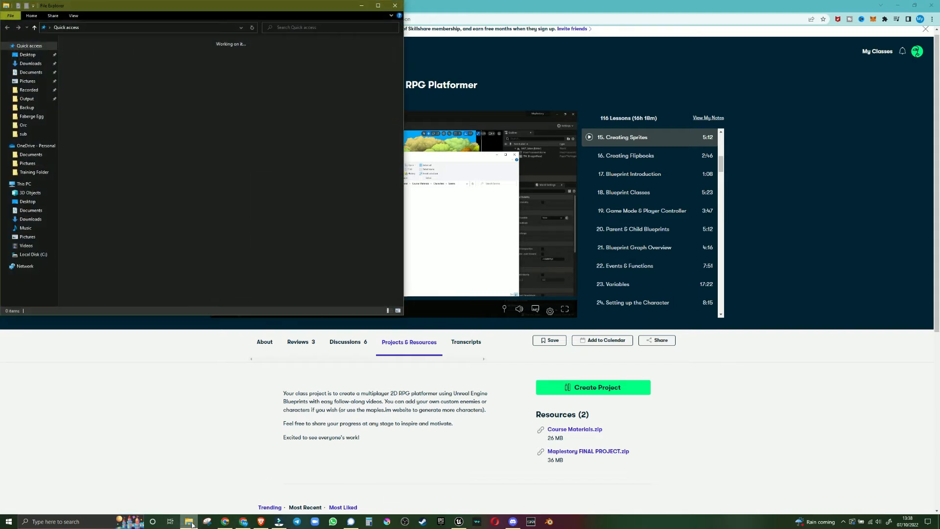
pyautogui.click(27, 55)
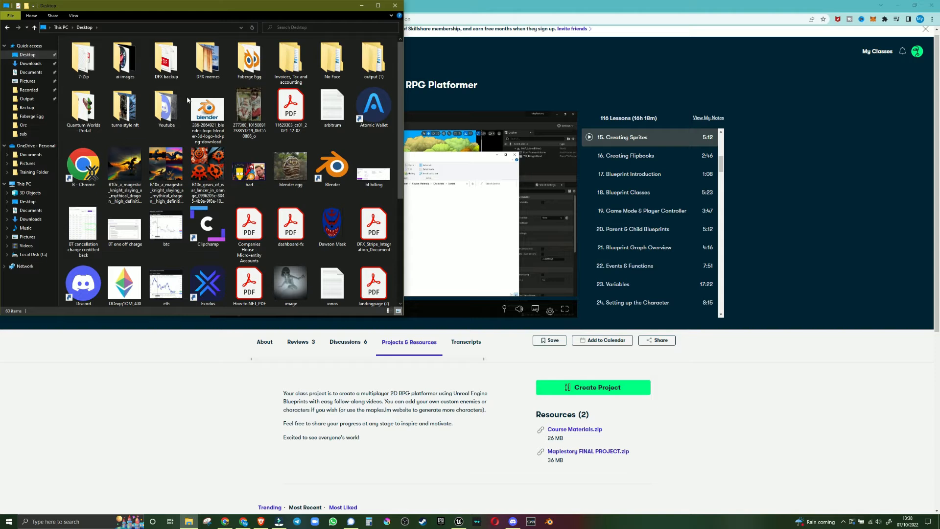
pyautogui.doubleClick(169, 107)
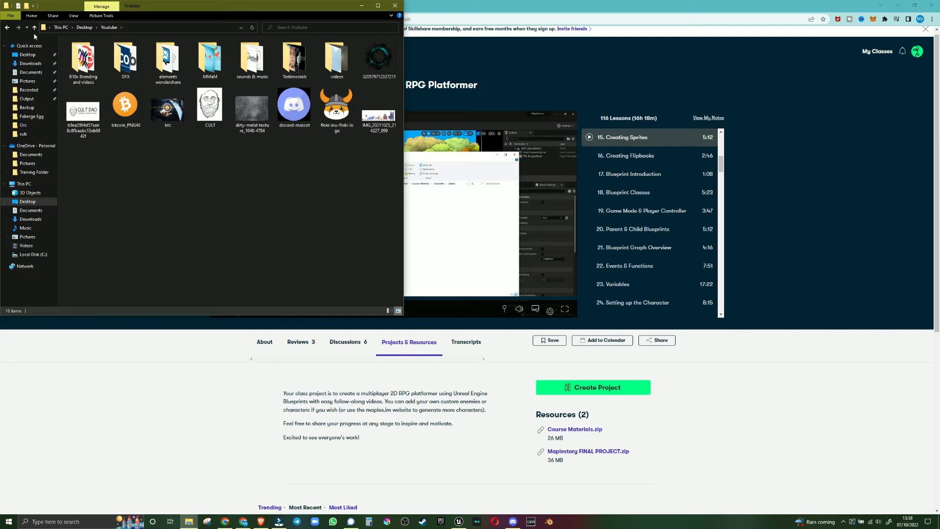
pyautogui.click(395, 6)
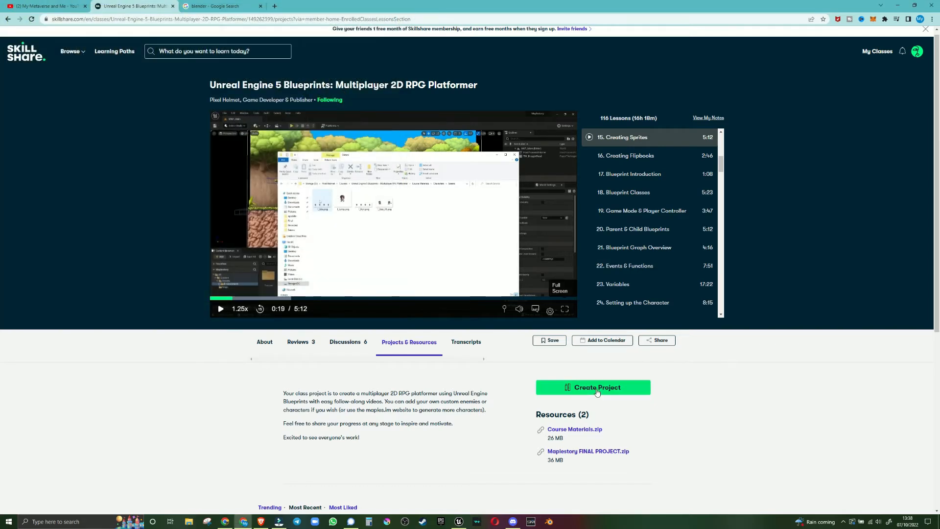
# Download Course Materials.zip from the class resources and locate it in the Downloads folder
pyautogui.click(568, 430)
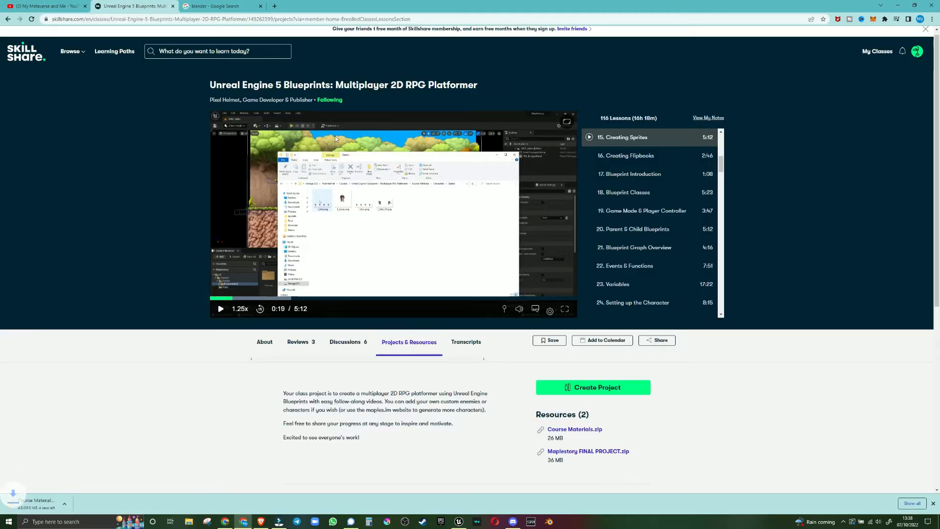
pyautogui.click(48, 505)
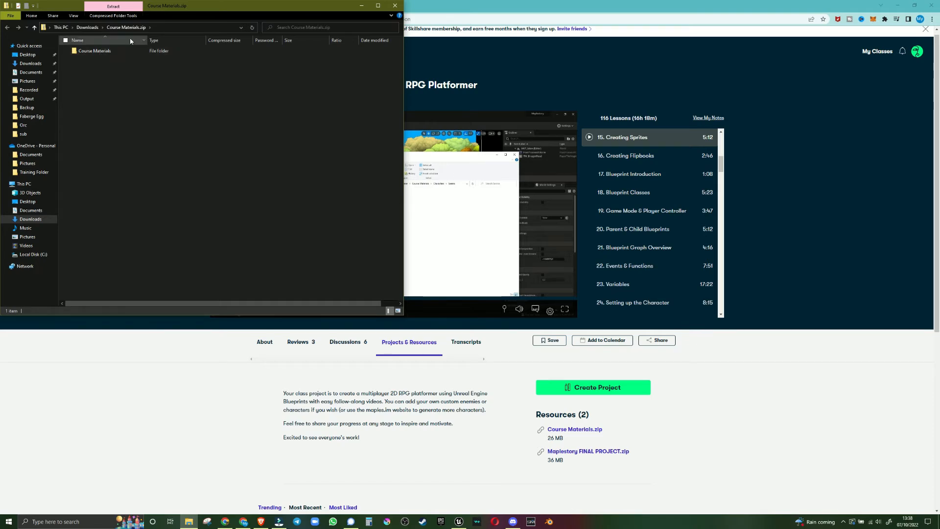
pyautogui.click(88, 27)
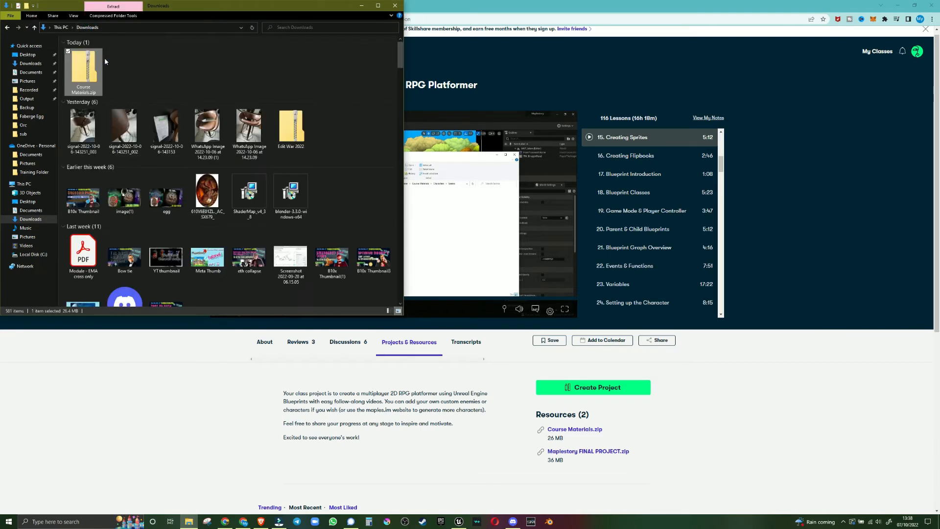
# Extract Course Materials.zip with 7-Zip into a folder of the same name in Downloads
pyautogui.rightClick(90, 72)
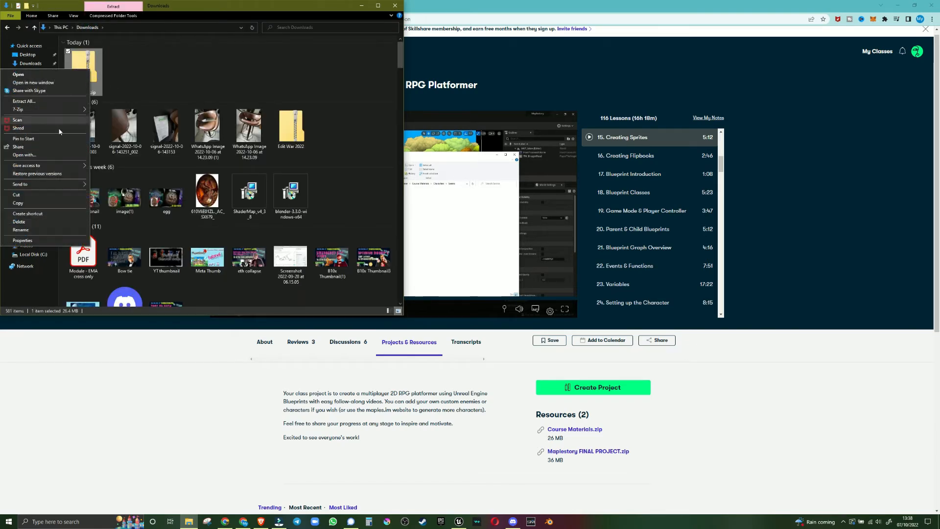
pyautogui.moveTo(54, 114)
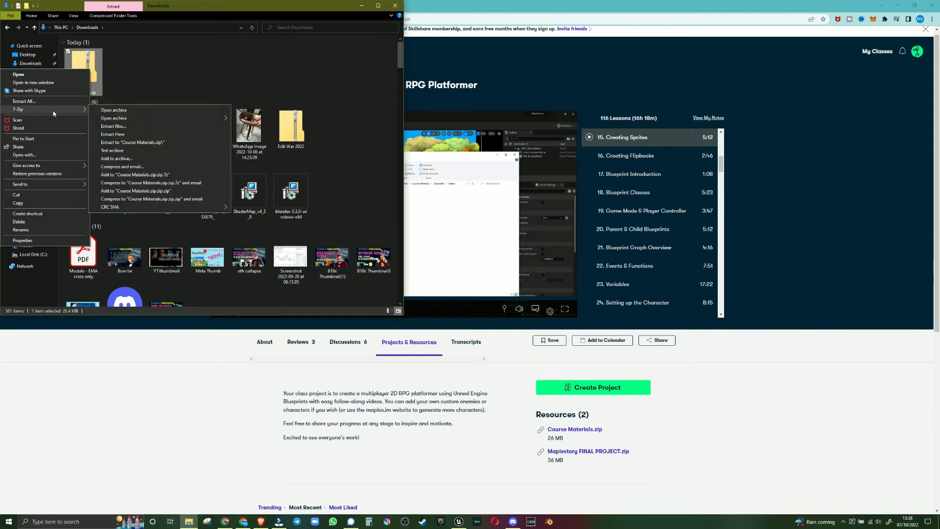
pyautogui.click(117, 125)
pyautogui.click(463, 309)
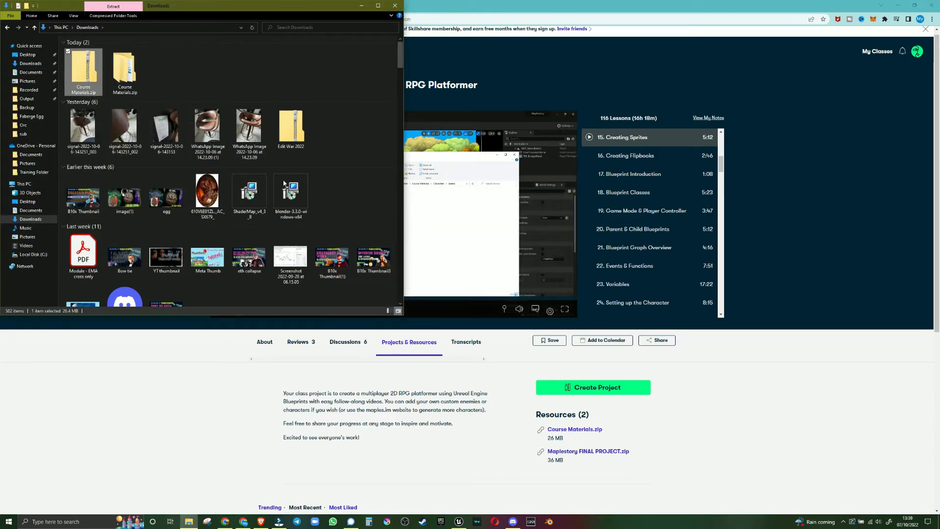
pyautogui.click(125, 68)
pyautogui.rightClick(128, 70)
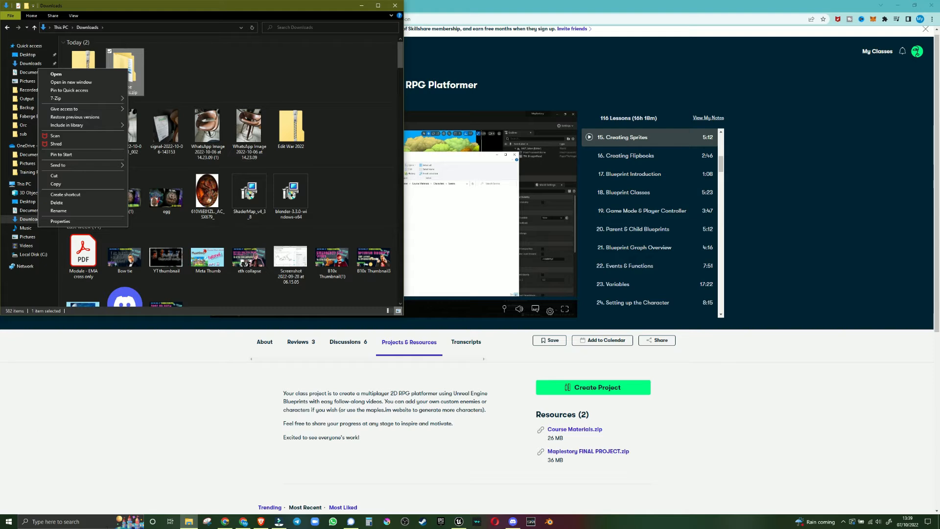
pyautogui.click(88, 521)
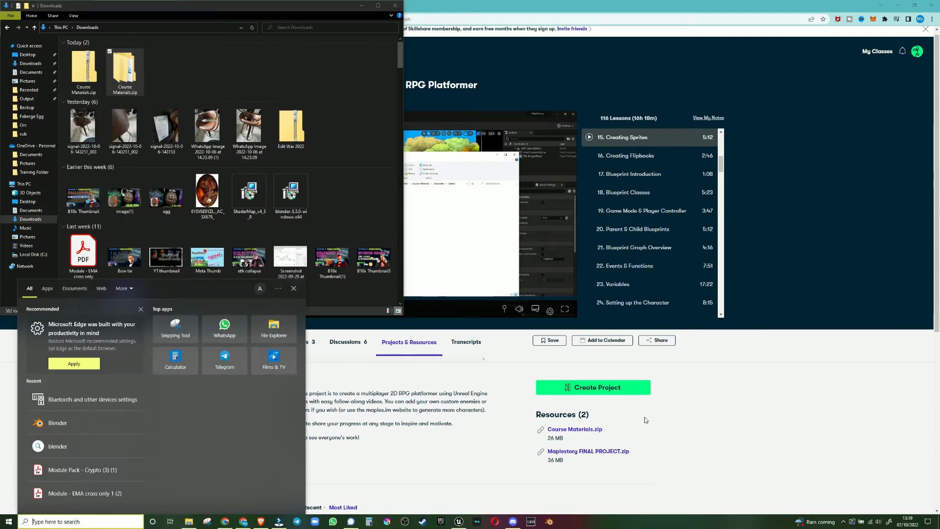
pyautogui.click(708, 358)
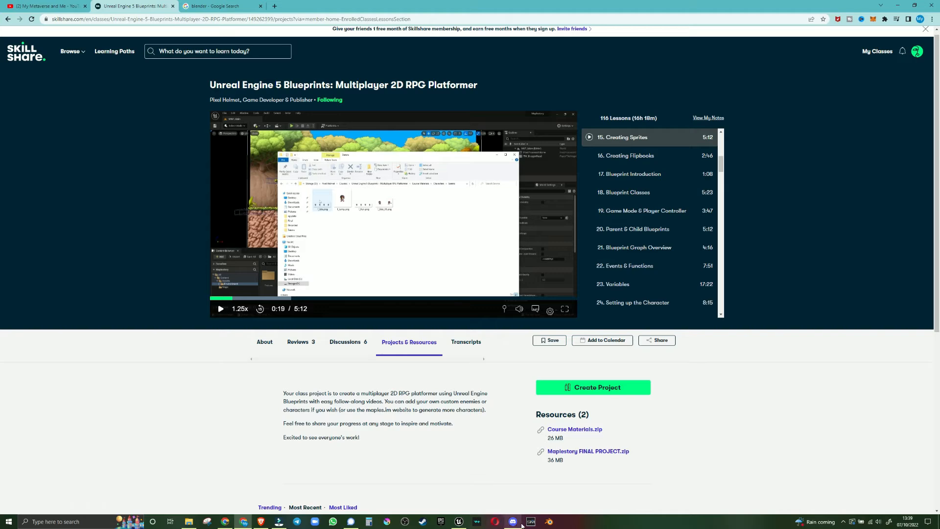
# Switch to Unreal Editor and look through the project's assets available to open and its recent levels
pyautogui.click(458, 522)
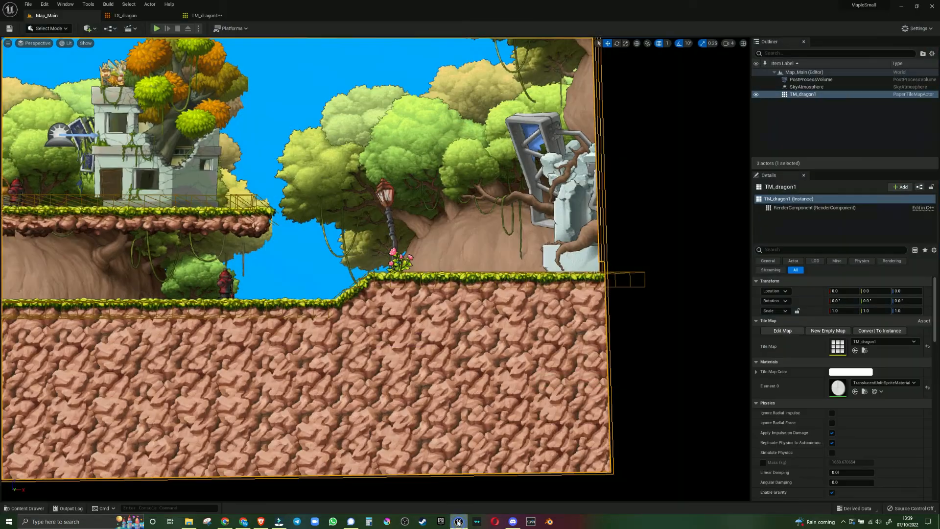
pyautogui.click(28, 4)
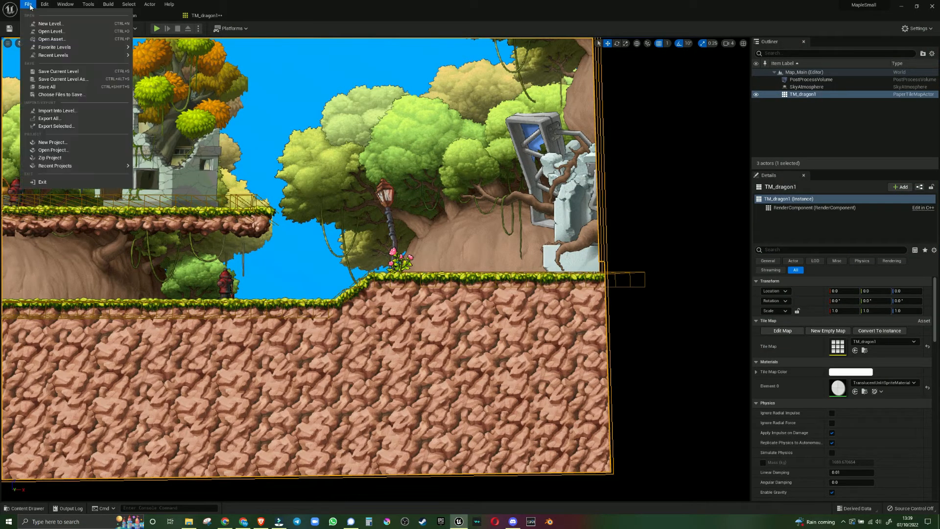
pyautogui.click(49, 39)
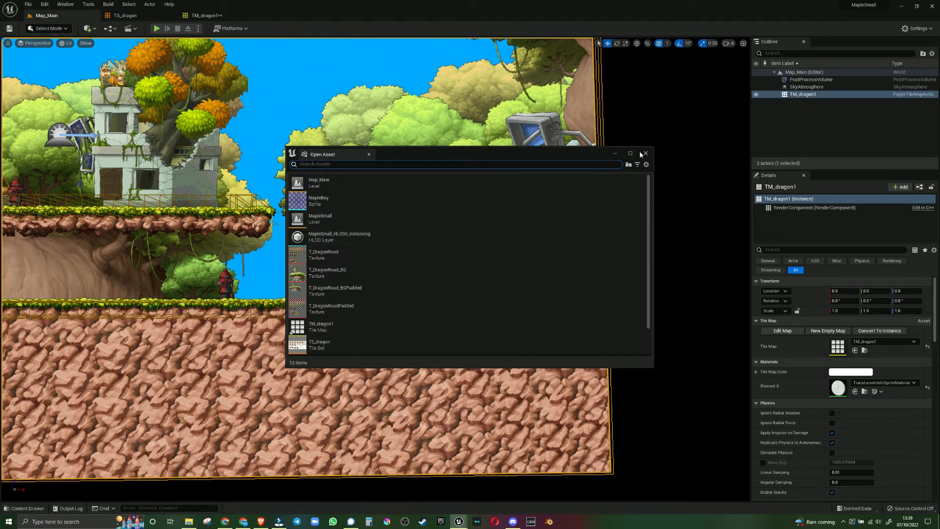
pyautogui.click(644, 155)
pyautogui.click(23, 5)
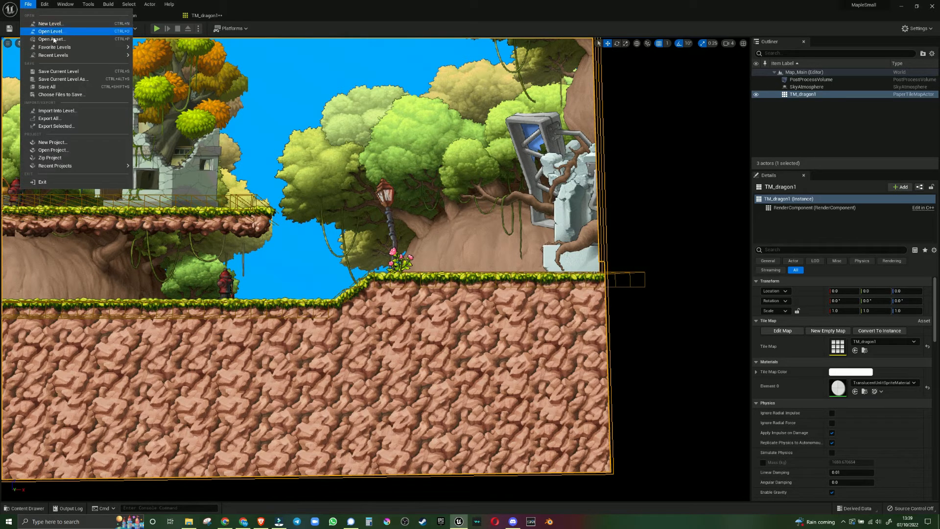
pyautogui.moveTo(54, 55)
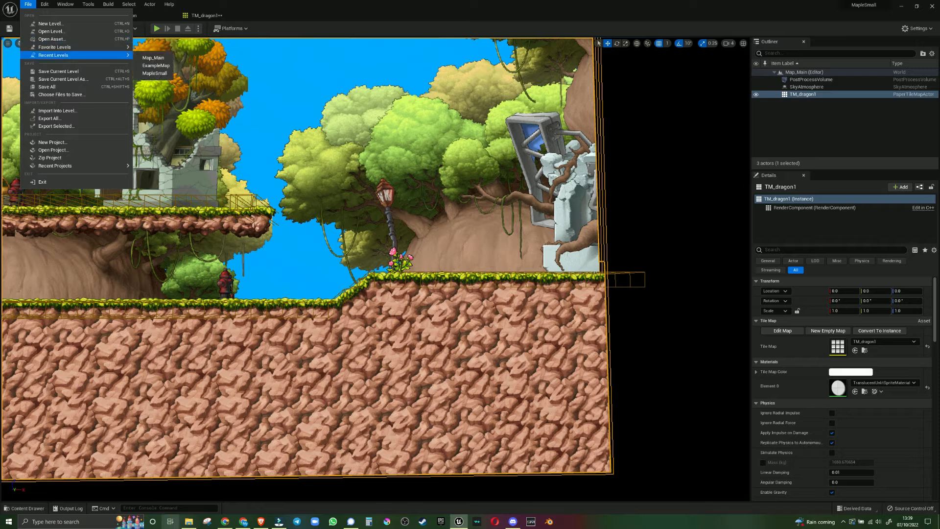
# Show the project's content and look through the asset actions available for the TM_dragon1 tile map
pyautogui.click(39, 508)
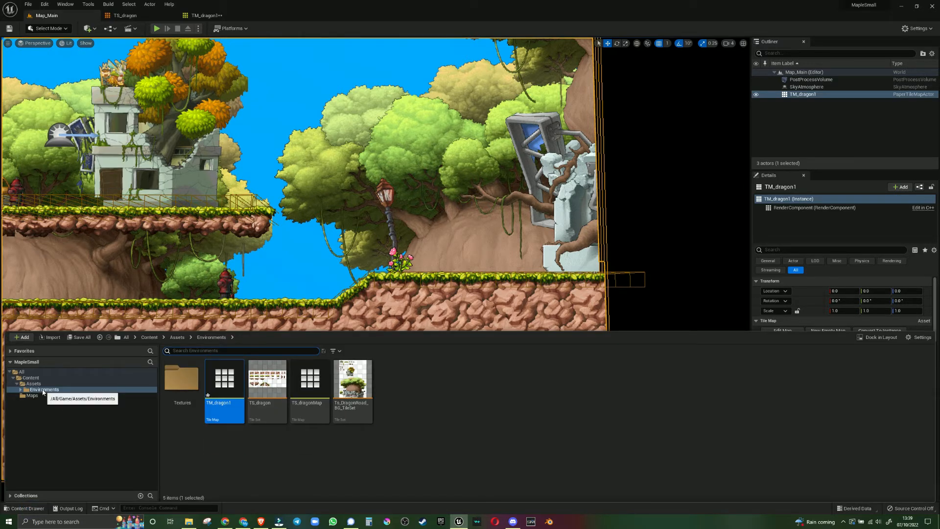
pyautogui.rightClick(217, 407)
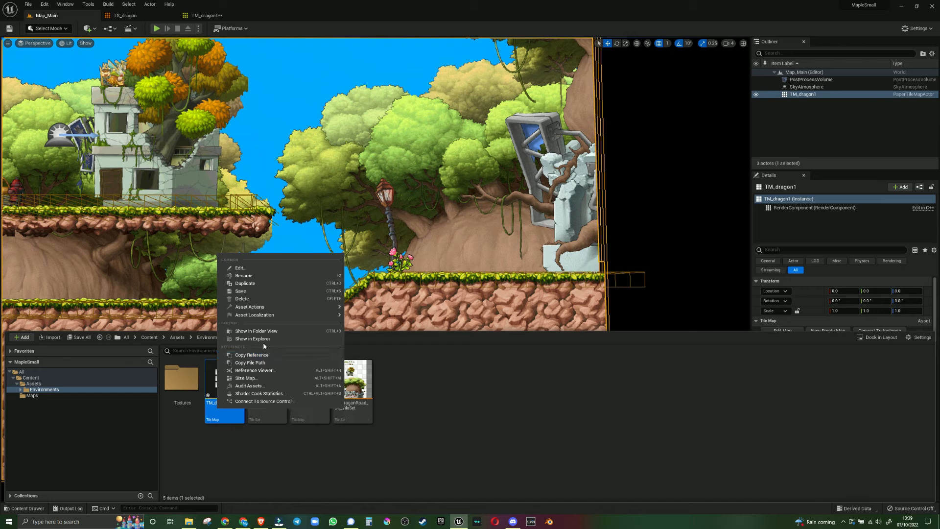
pyautogui.moveTo(271, 316)
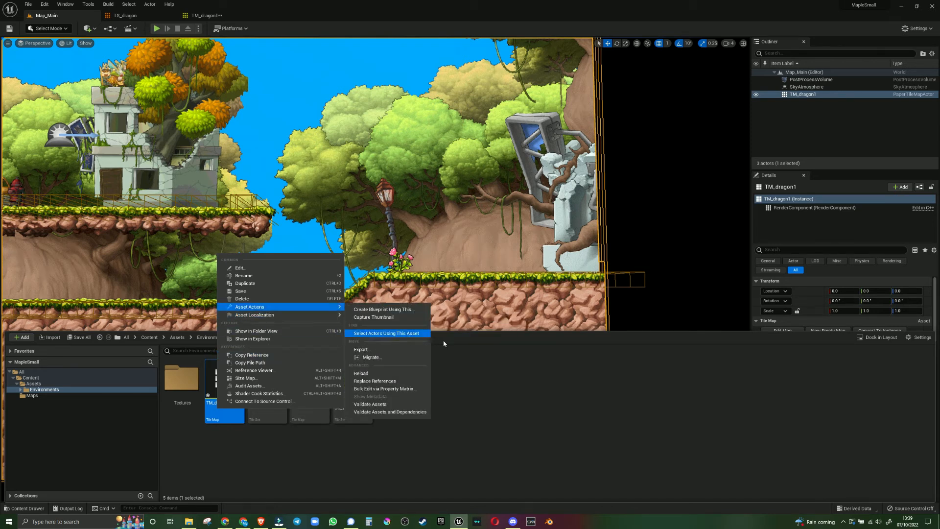
pyautogui.click(501, 365)
pyautogui.click(501, 365)
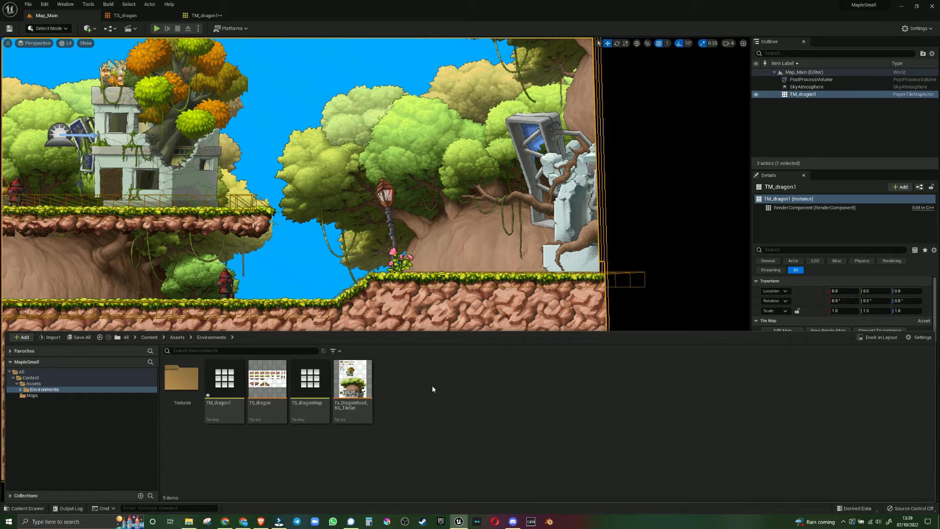
# Check the Creating Sprites lesson and create a Characters folder inside the project's Assets folder
pyautogui.hotkey('alt', 'Tab')
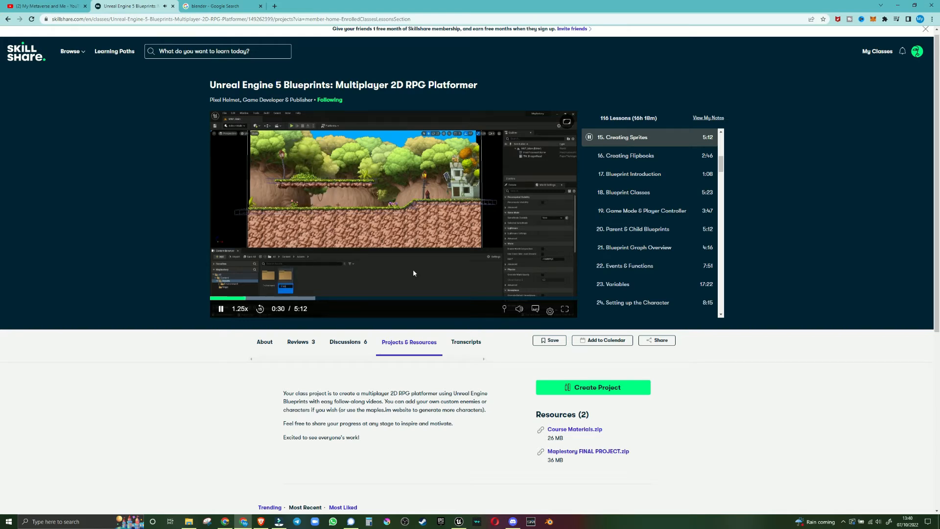
pyautogui.hotkey('alt', 'Tab')
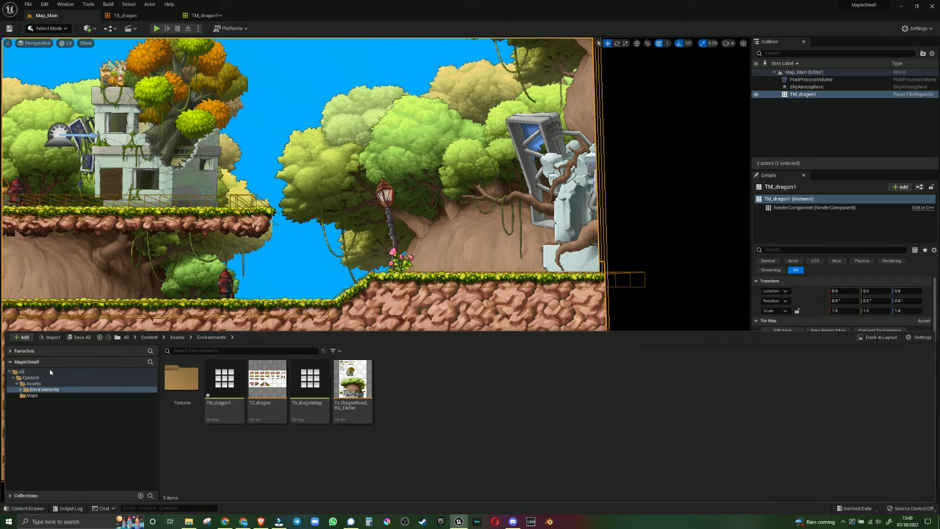
pyautogui.click(36, 384)
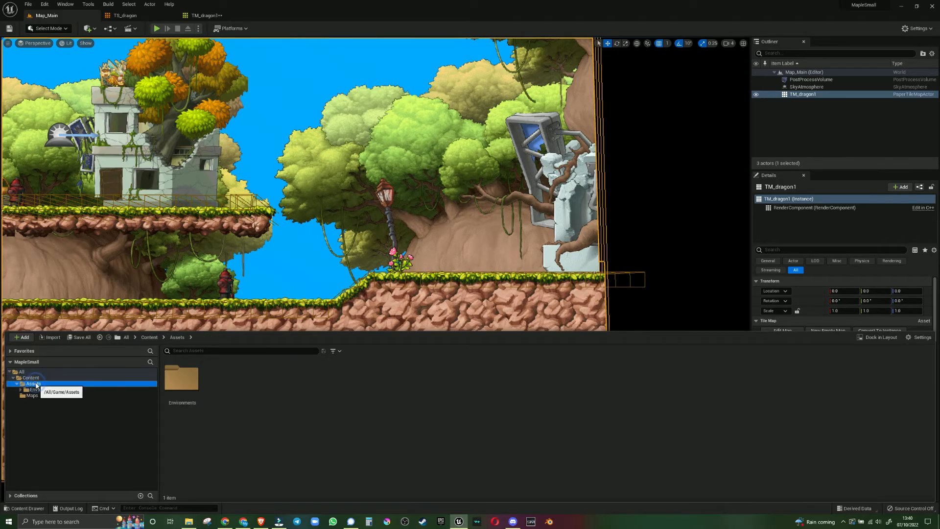
pyautogui.rightClick(257, 417)
pyautogui.moveTo(286, 400)
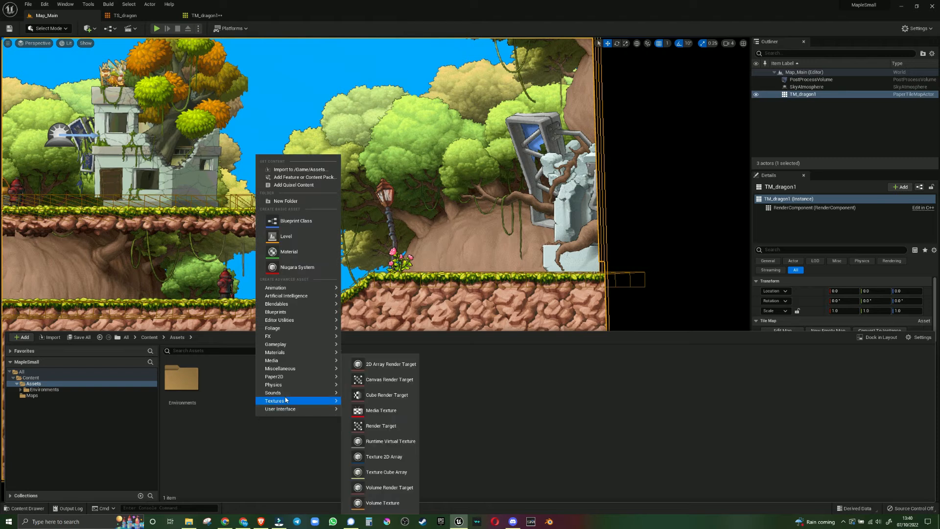
pyautogui.click(289, 201)
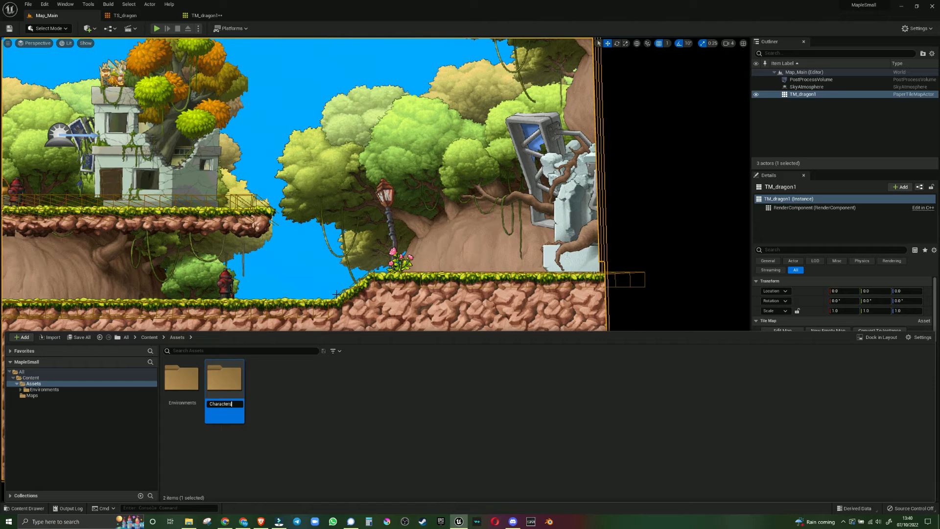
pyautogui.press('Return')
# Pause the lesson after checking it, and create a folder named Serena inside the Characters folder
pyautogui.hotkey('alt', 'Tab')
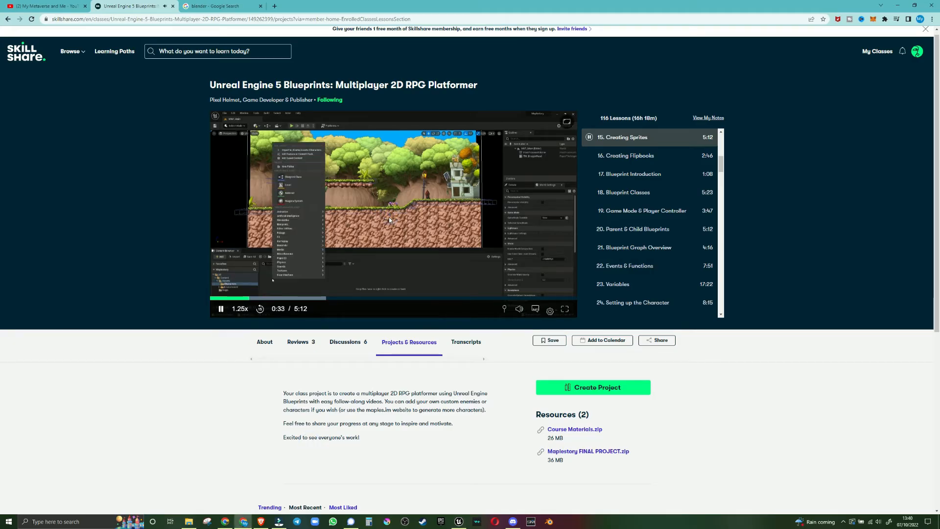
pyautogui.click(388, 216)
pyautogui.hotkey('alt', 'Tab')
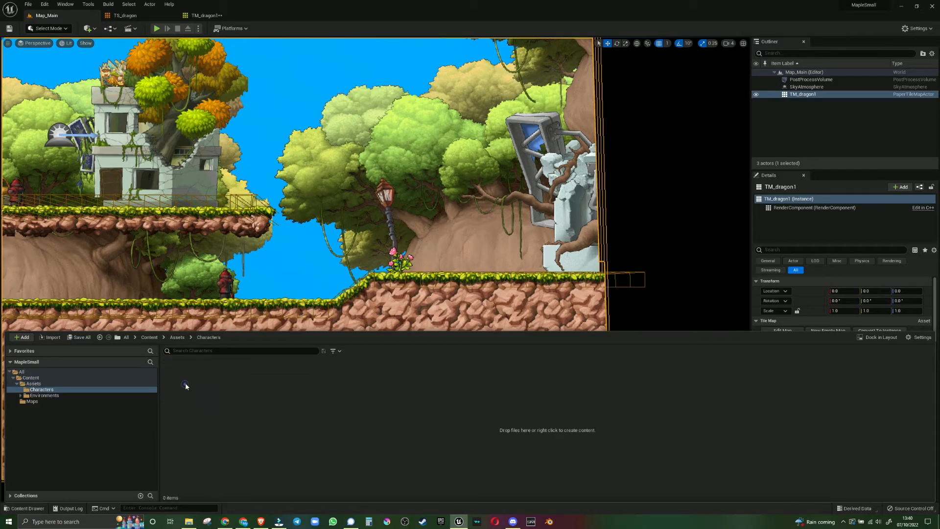
pyautogui.rightClick(186, 385)
pyautogui.click(241, 151)
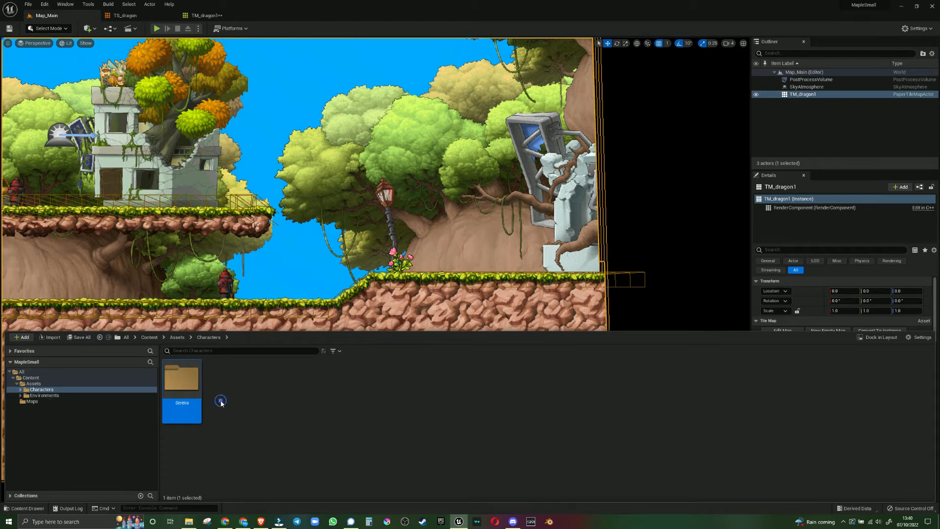
# Watch the Creating Sprites lesson to see which of the character's images have to be imported
pyautogui.hotkey('alt', 'Tab')
pyautogui.click(332, 344)
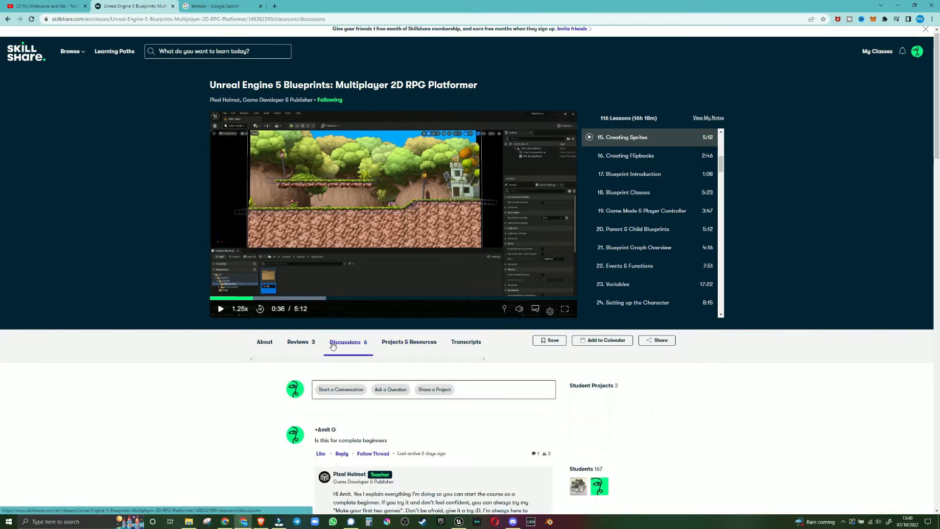
pyautogui.click(323, 233)
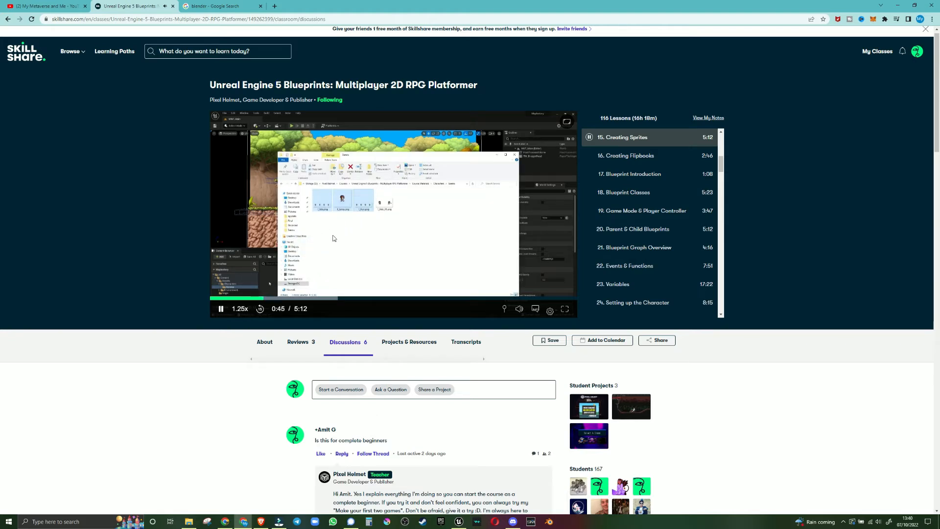
pyautogui.hotkey('alt', 'Tab')
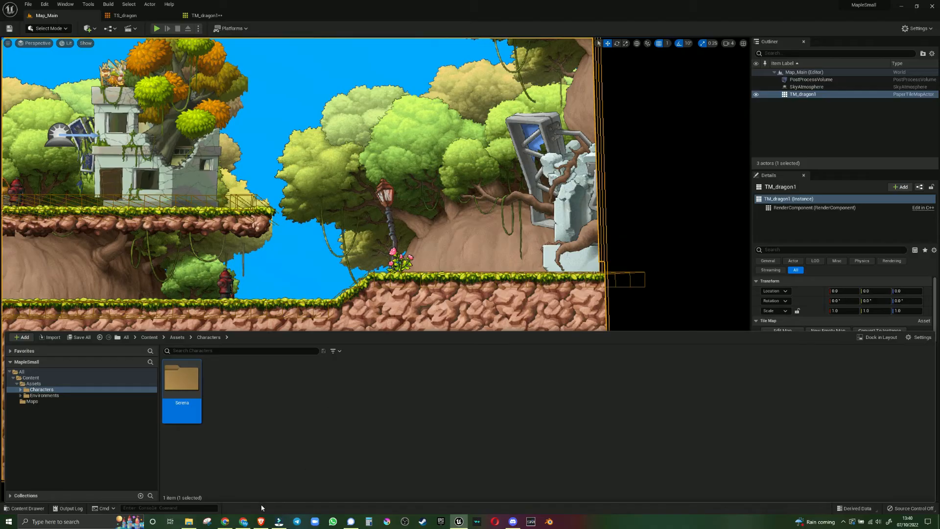
# Switch to File Explorer and open the Serena folder under Characters in Course Materials.zip
pyautogui.click(188, 521)
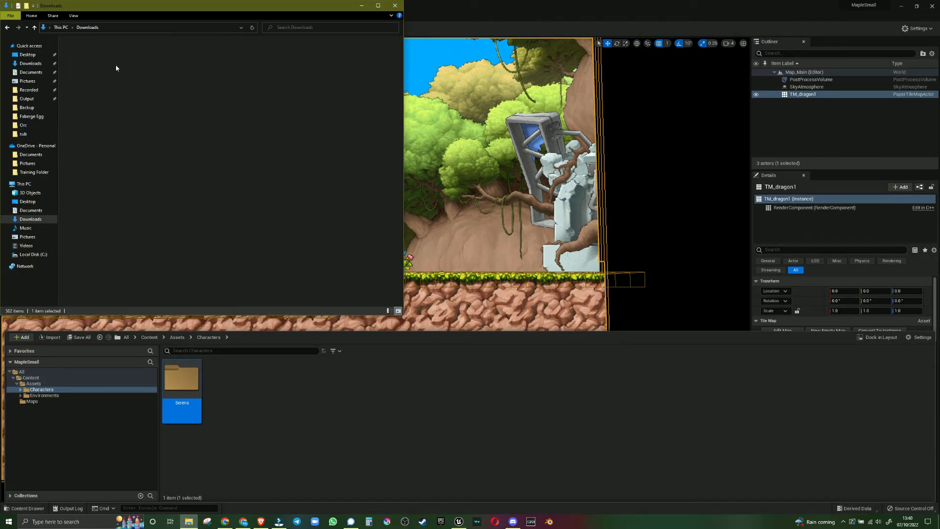
pyautogui.doubleClick(96, 51)
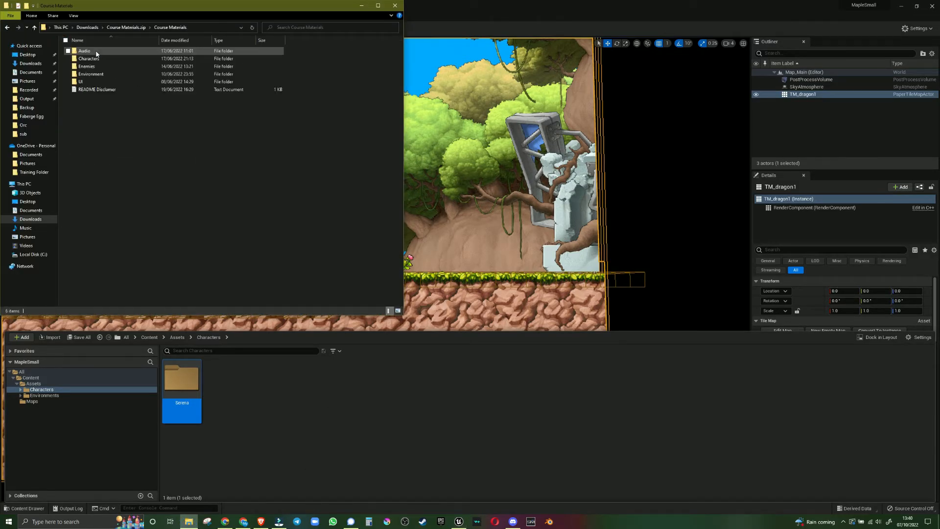
pyautogui.doubleClick(90, 58)
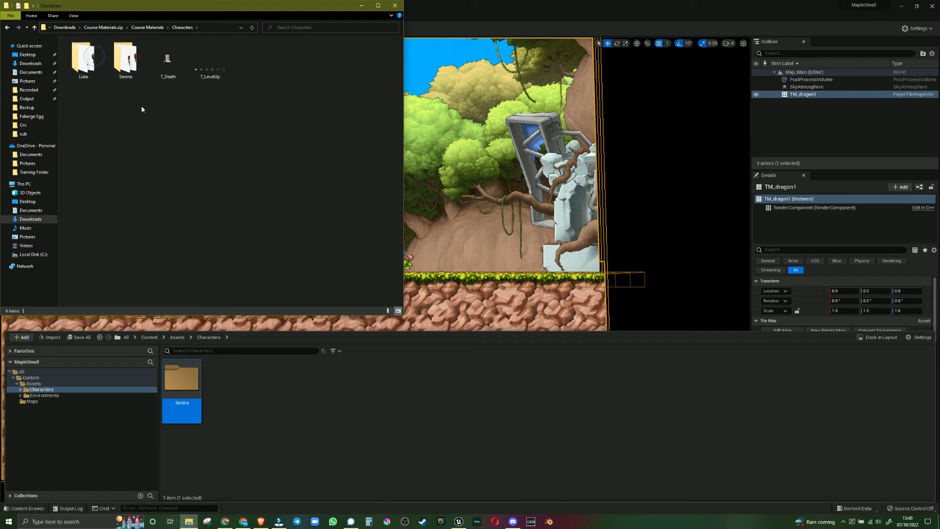
pyautogui.doubleClick(125, 58)
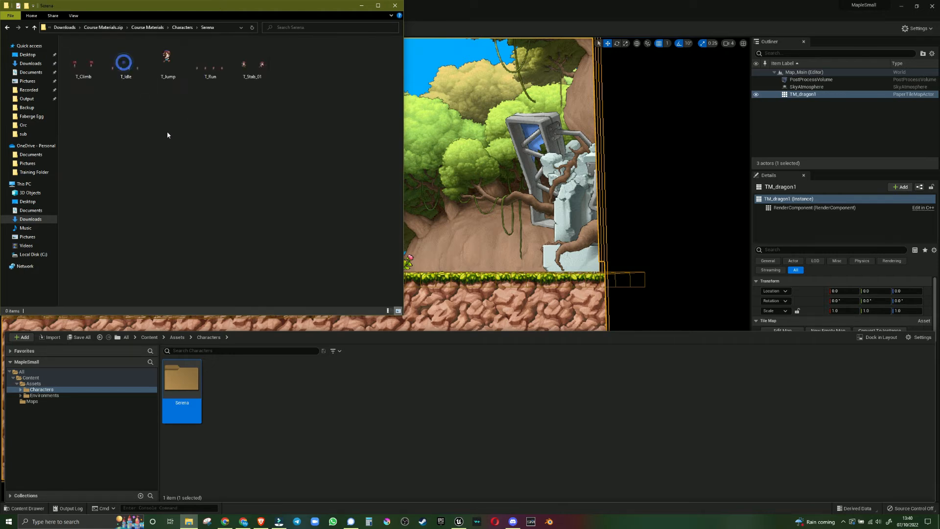
pyautogui.moveTo(81, 102); pyautogui.dragTo(164, 63)
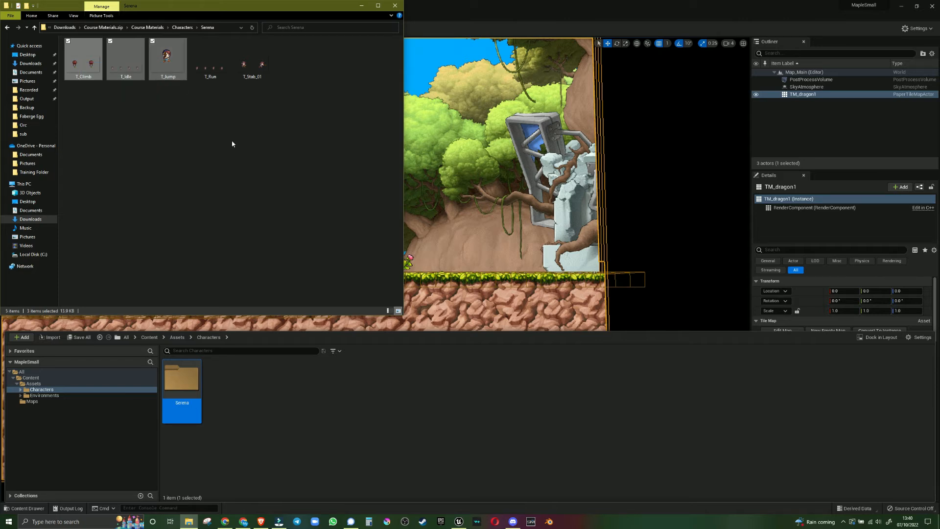
pyautogui.click(232, 142)
pyautogui.hotkey('alt', 'Tab')
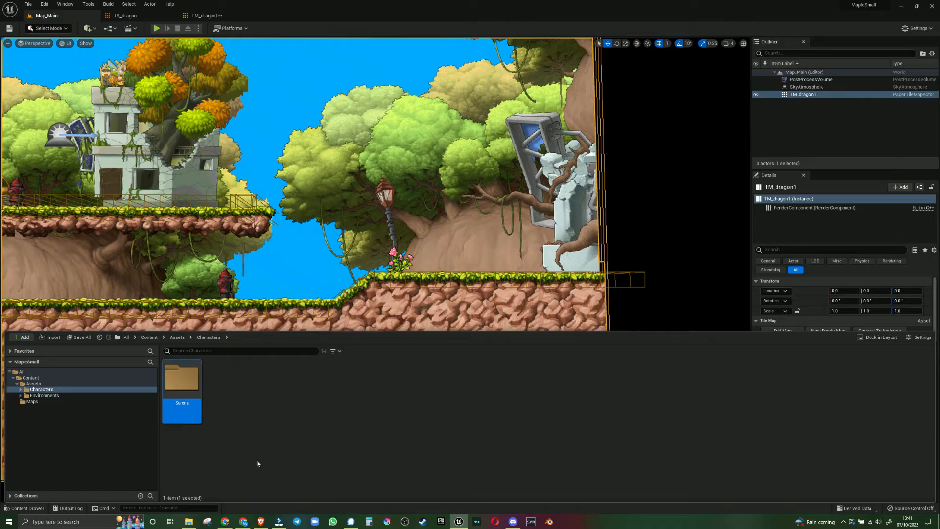
# Rewind the Creating Sprites lesson by 15 seconds and replay the part on choosing the character images
pyautogui.hotkey('alt', 'Tab')
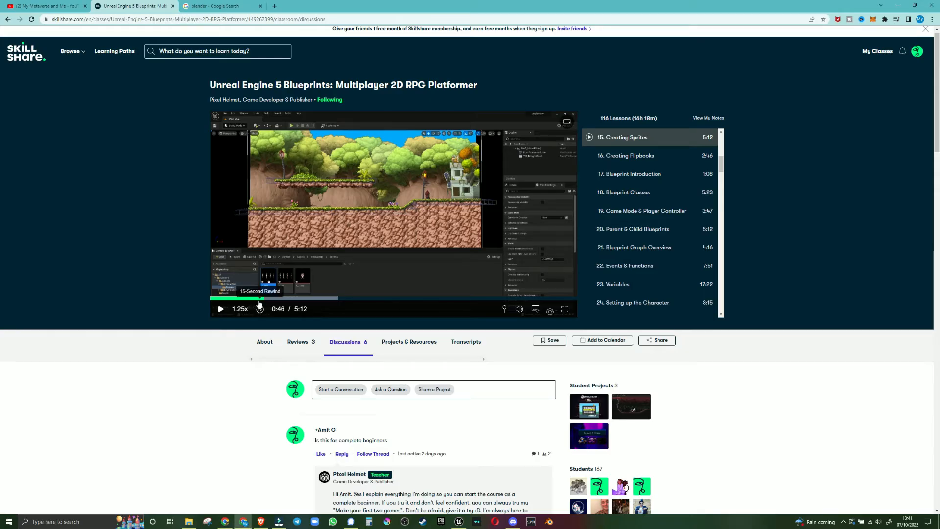
pyautogui.click(259, 308)
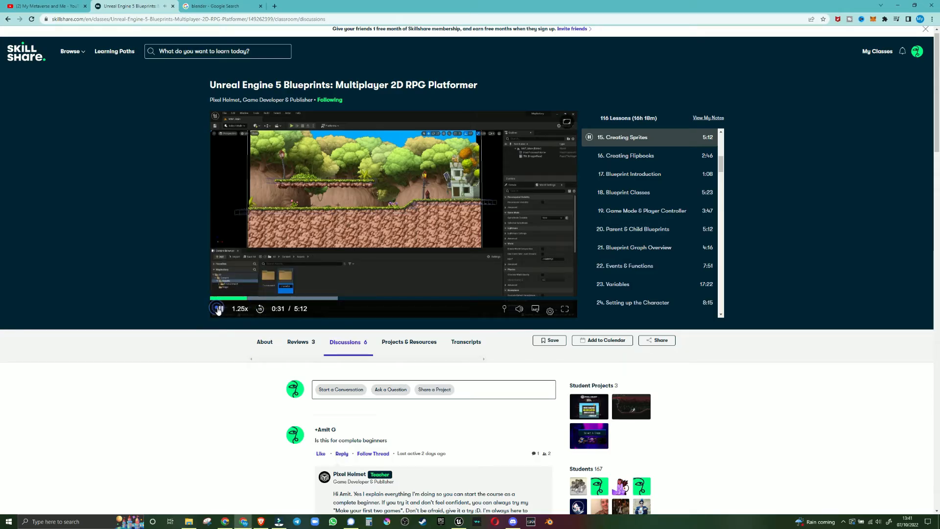
pyautogui.click(221, 309)
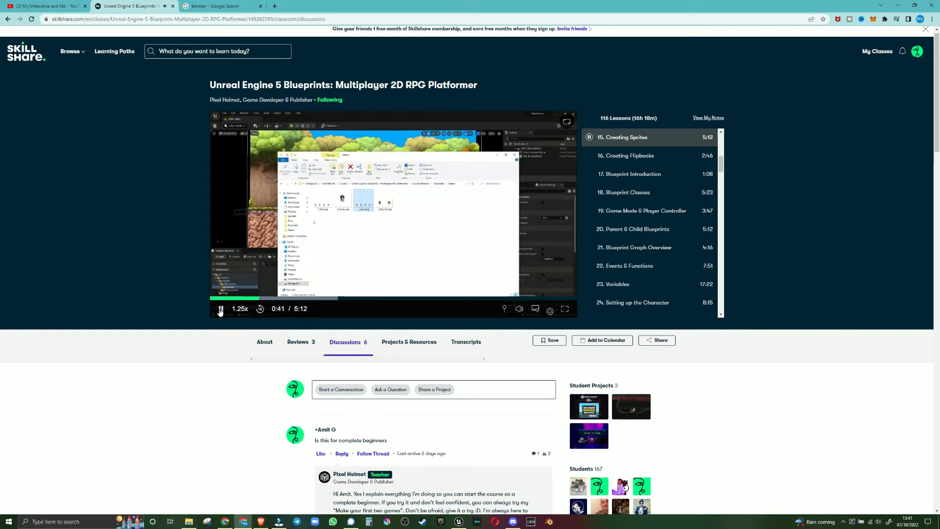
pyautogui.click(221, 310)
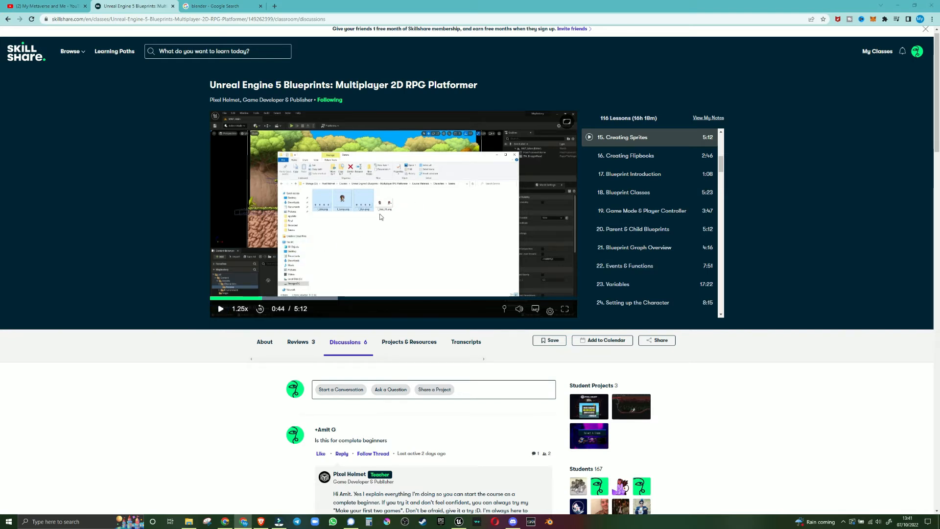
# Import T_Climb, T_Idle, T_Jump and T_Run into the project's Serena folder and dock the Content Browser alongside the open editors
pyautogui.hotkey('alt', 'Tab')
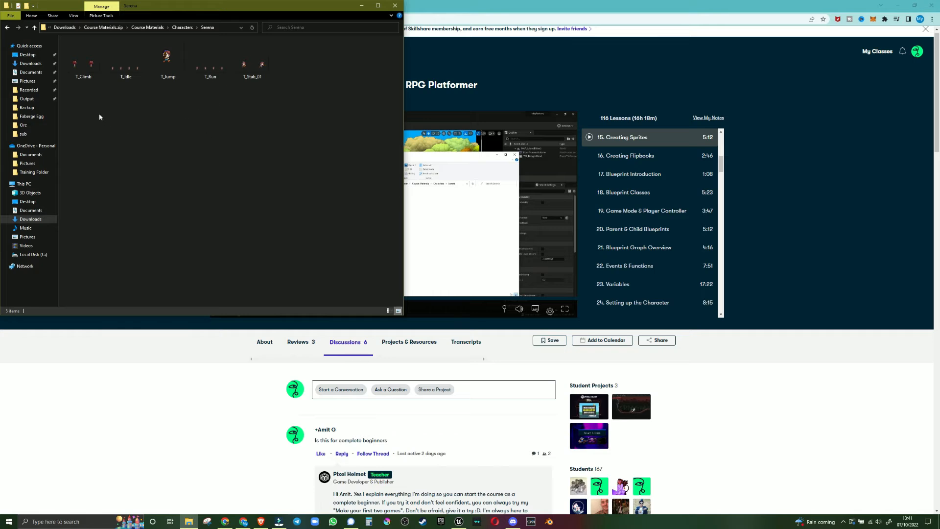
pyautogui.moveTo(77, 87); pyautogui.dragTo(223, 50)
pyautogui.click(362, 5)
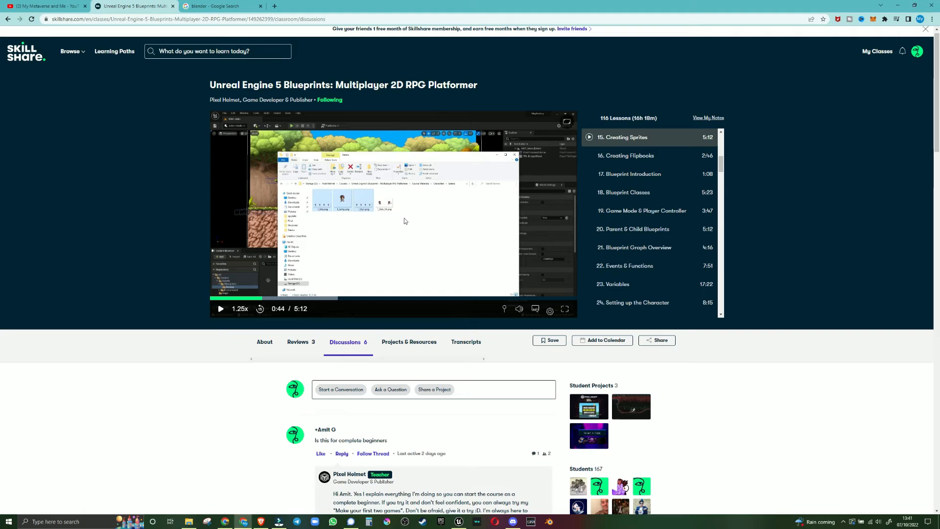
pyautogui.click(565, 308)
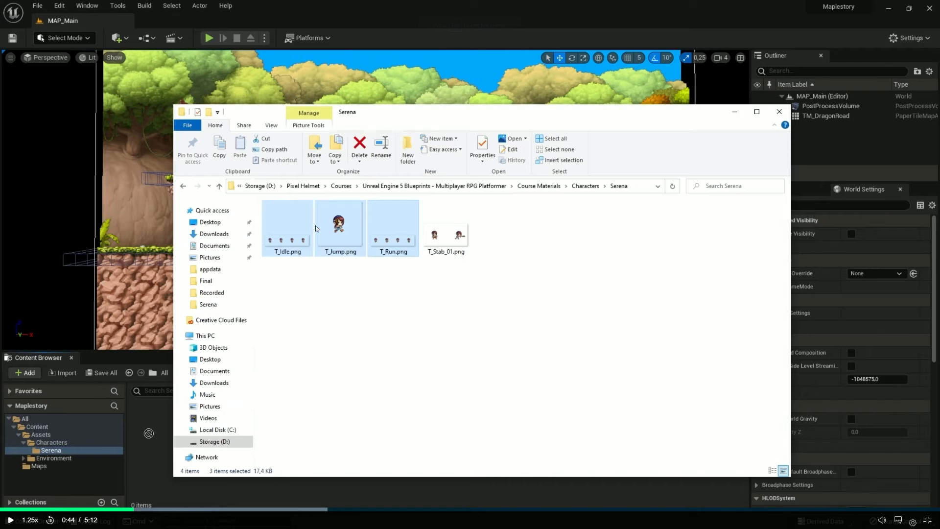
pyautogui.hotkey('alt', 'Tab')
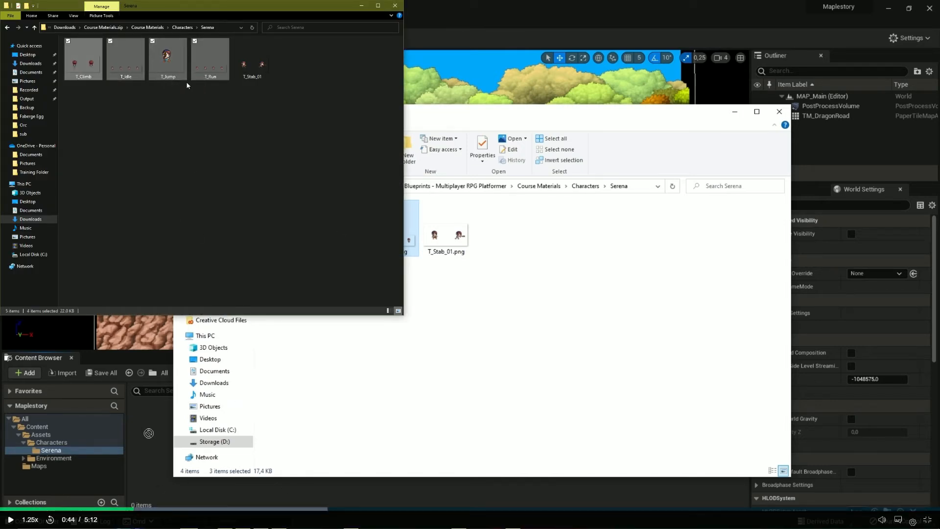
pyautogui.moveTo(168, 69); pyautogui.dragTo(244, 299)
pyautogui.hotkey('alt', 'Tab')
pyautogui.hotkey('alt', 'Tab')
pyautogui.moveTo(199, 380); pyautogui.dragTo(198, 382)
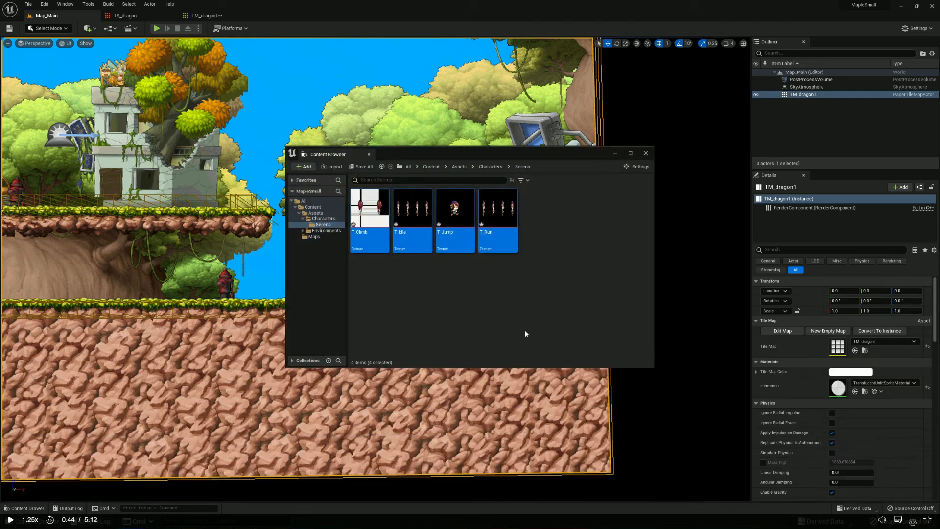
pyautogui.moveTo(339, 158); pyautogui.dragTo(270, 25)
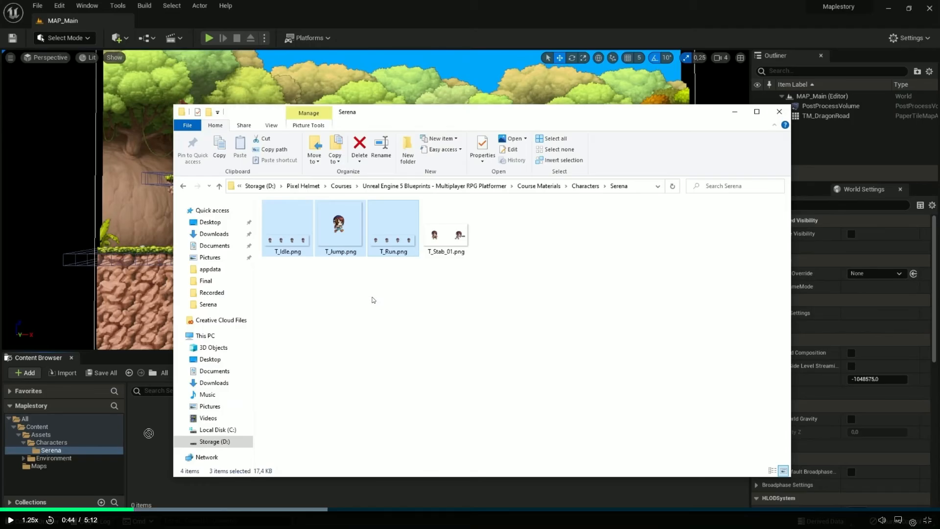
# Watch the Creating Sprites lesson's part on creating a Textures folder in Serena and moving the character images into it
pyautogui.moveTo(149, 432); pyautogui.dragTo(151, 436)
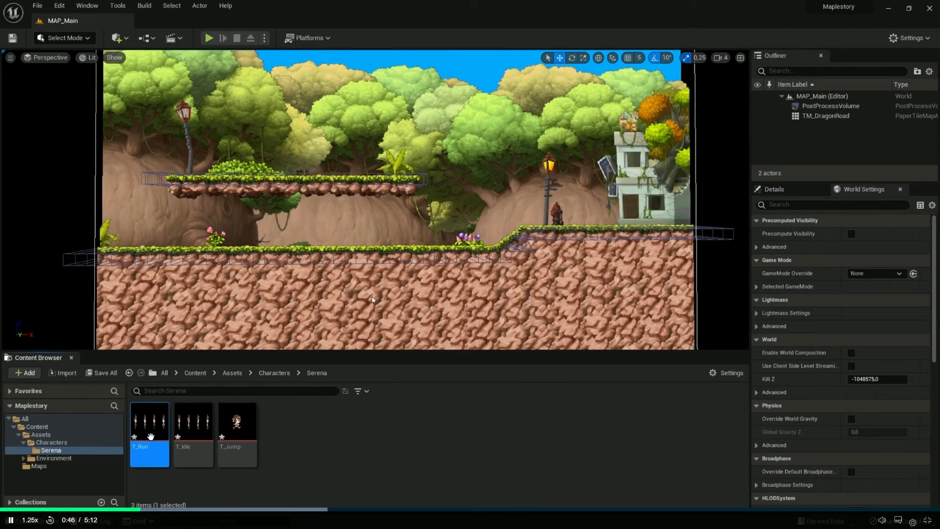
pyautogui.click(300, 433)
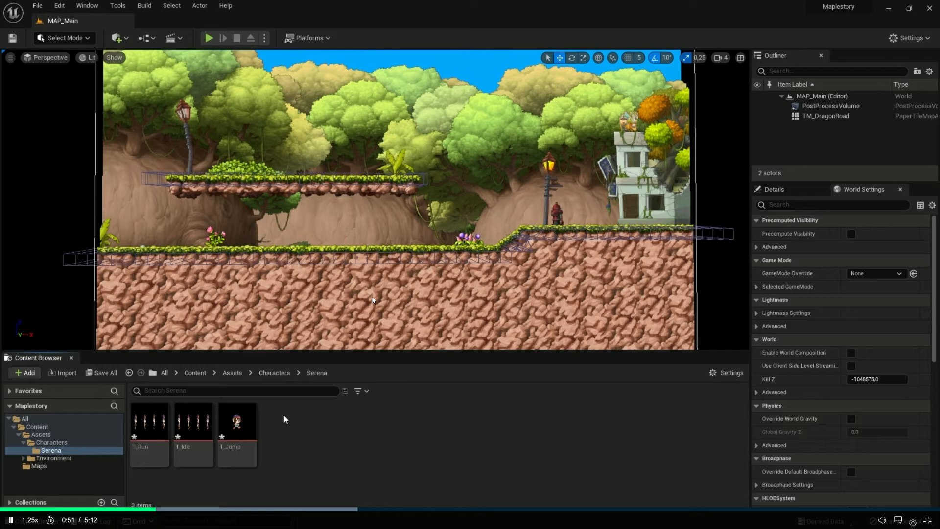
pyautogui.rightClick(319, 430)
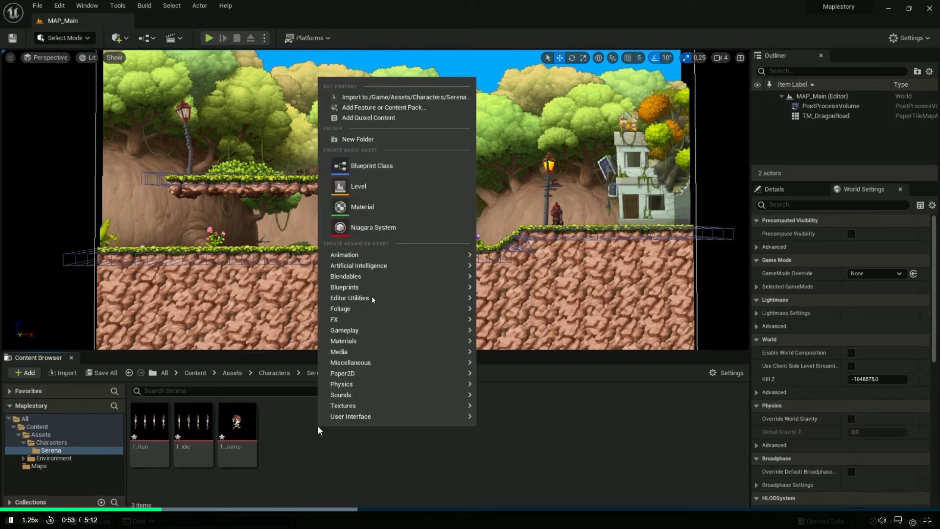
pyautogui.click(346, 139)
pyautogui.write('Textures')
pyautogui.press('Return')
pyautogui.click(291, 448)
pyautogui.keyDown('shift'); pyautogui.click(208, 435); pyautogui.keyUp('shift')
pyautogui.moveTo(254, 438); pyautogui.dragTo(147, 439)
pyautogui.click(169, 449)
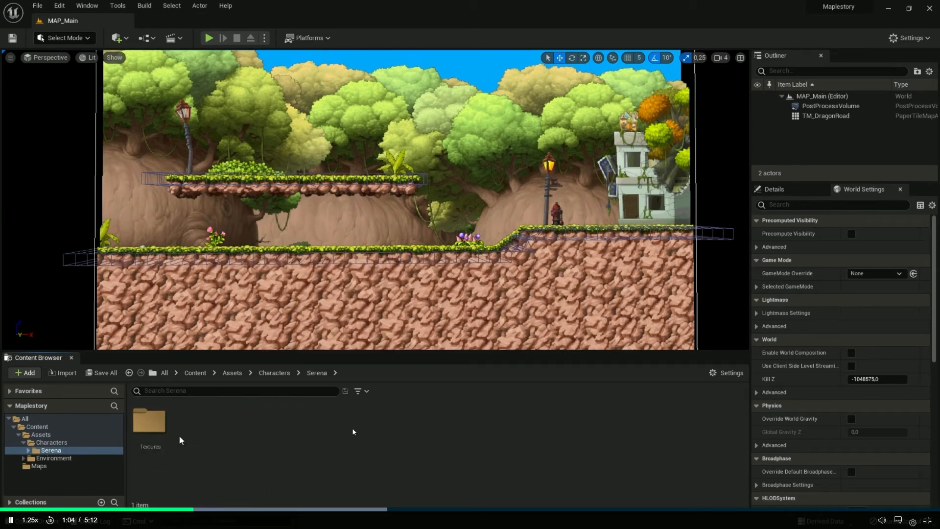
pyautogui.doubleClick(149, 422)
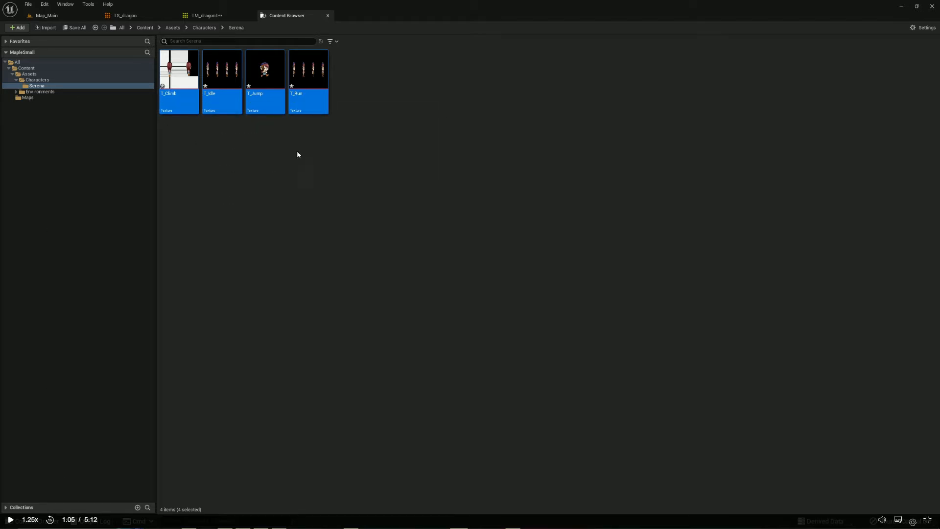
# Create a new folder named Textures inside the Serena folder
pyautogui.rightClick(360, 253)
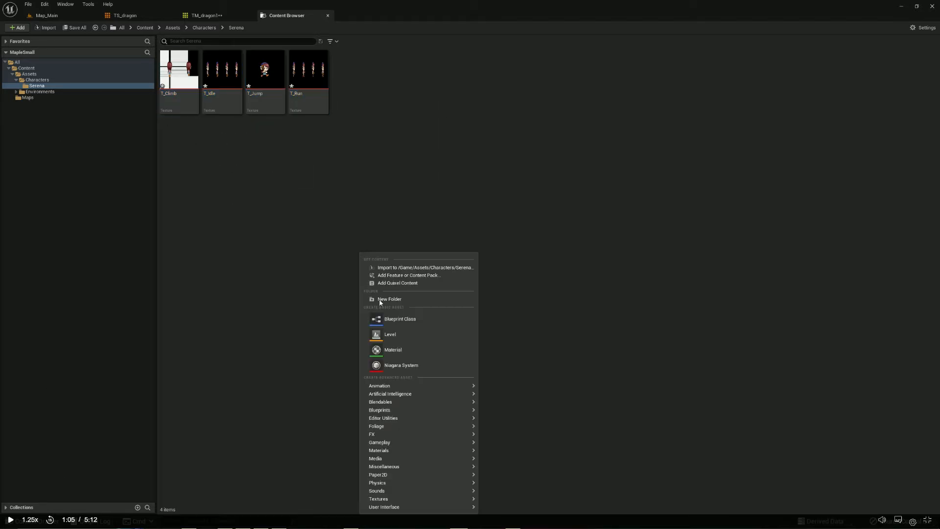
pyautogui.click(408, 300)
pyautogui.write('Textures')
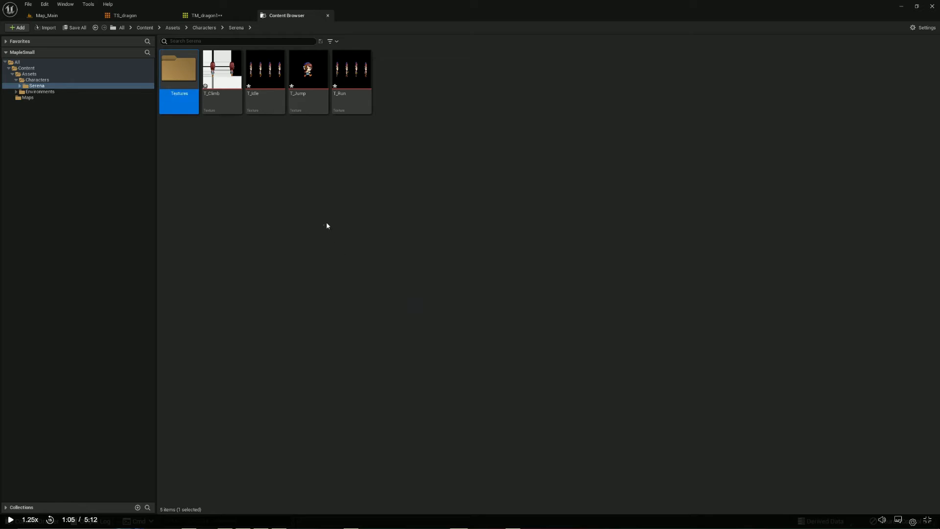
pyautogui.click(388, 184)
# Move T_Run, T_Jump, T_Idle and T_Climb into the Textures folder inside Serena
pyautogui.click(362, 109)
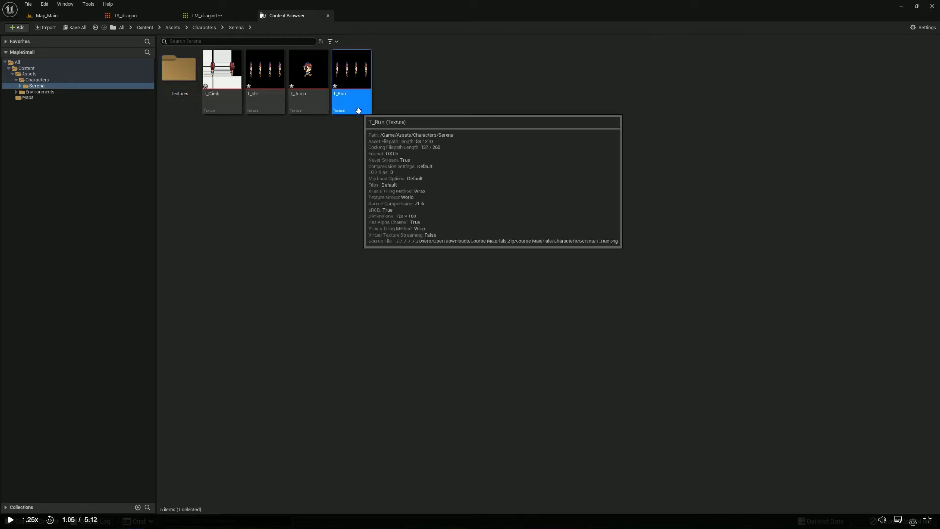
pyautogui.keyDown('ctrl'); pyautogui.click(319, 106); pyautogui.keyUp('ctrl')
pyautogui.keyDown('ctrl'); pyautogui.click(267, 104); pyautogui.keyUp('ctrl')
pyautogui.keyDown('ctrl'); pyautogui.click(227, 103); pyautogui.keyUp('ctrl')
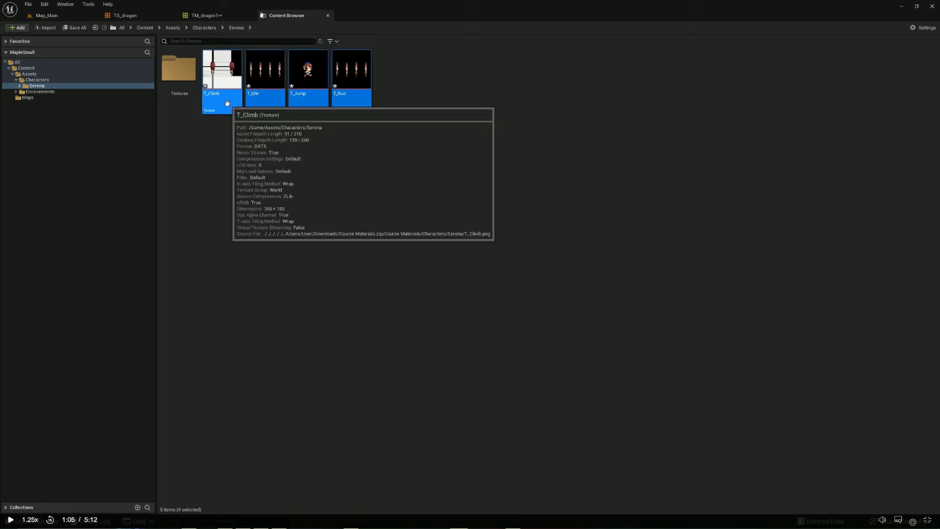
pyautogui.moveTo(227, 103); pyautogui.dragTo(189, 82)
pyautogui.click(198, 91)
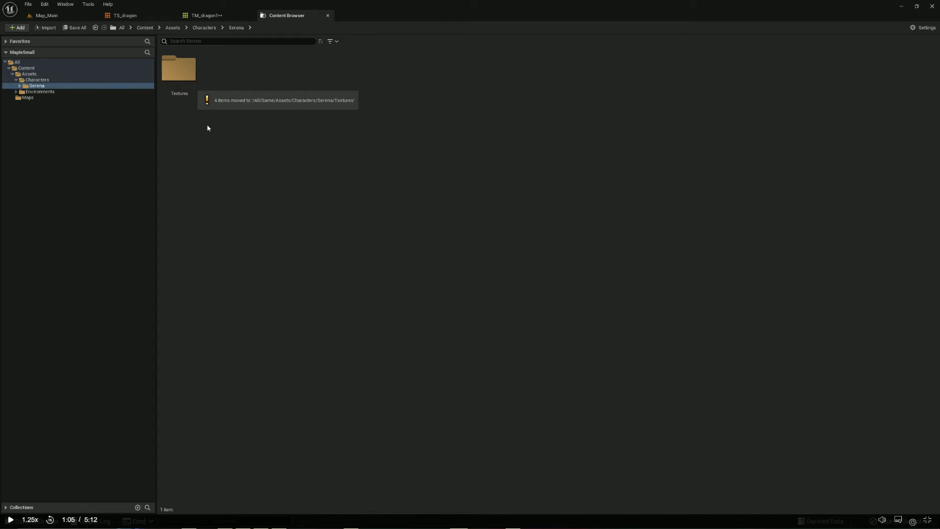
# Watch the Creating Sprites lesson's part on inspecting T_Idle and applying Paper2D texture settings to the character textures
pyautogui.click(228, 141)
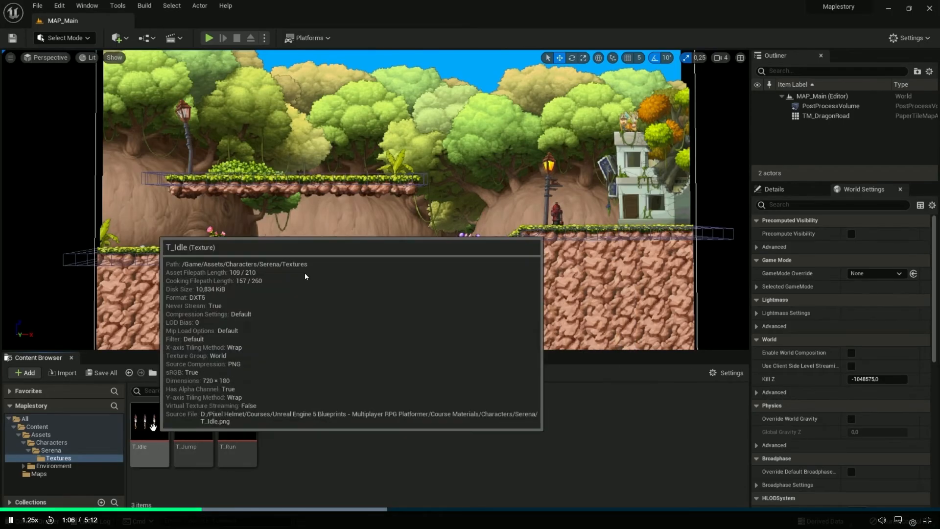
pyautogui.doubleClick(150, 422)
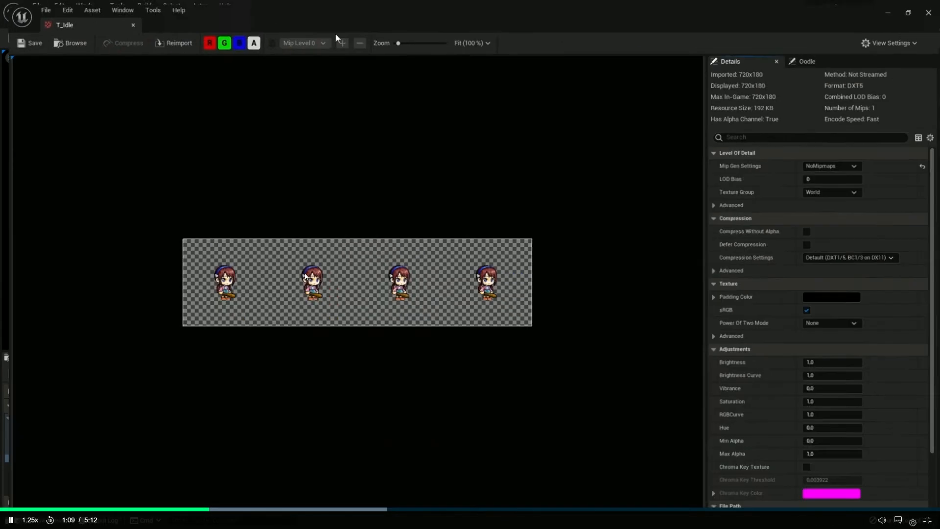
pyautogui.scroll(8, 270, 277)
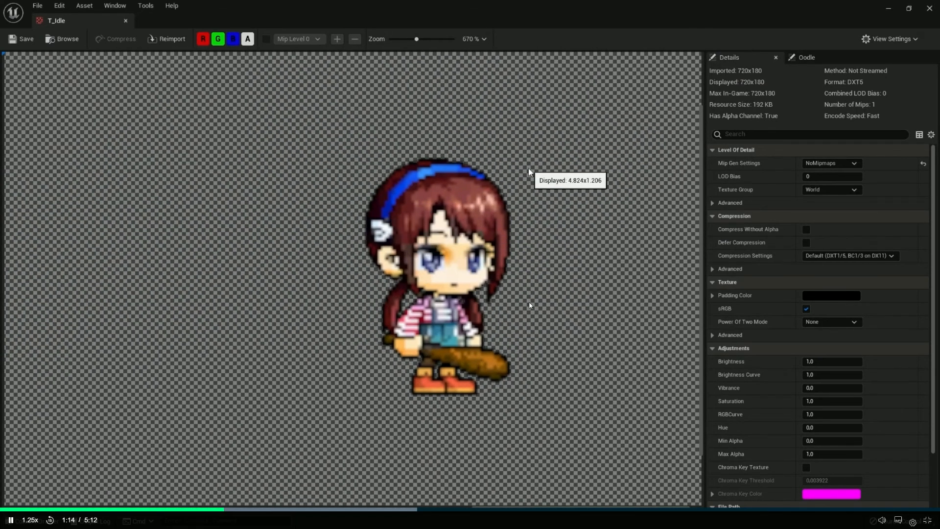
pyautogui.click(929, 7)
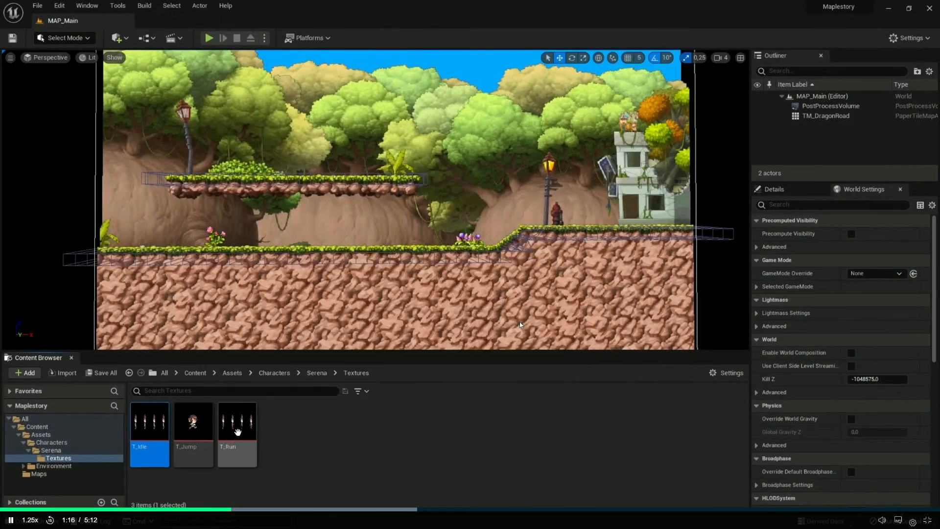
pyautogui.keyDown('shift'); pyautogui.click(234, 431); pyautogui.keyUp('shift')
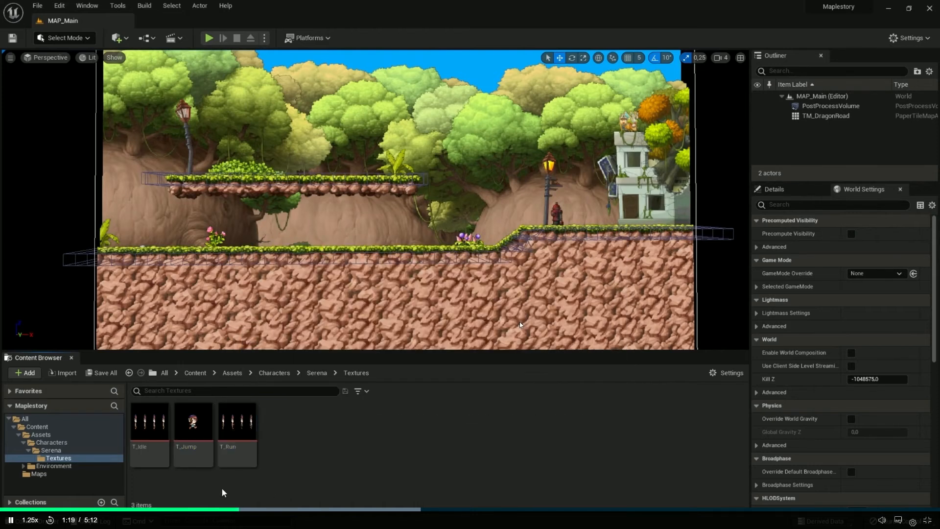
pyautogui.click(149, 428)
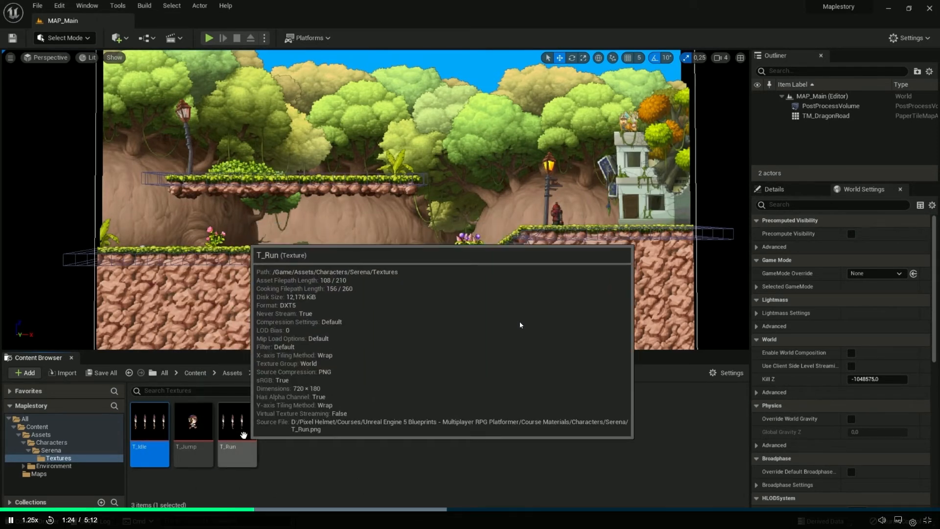
pyautogui.keyDown('shift'); pyautogui.click(238, 431); pyautogui.keyUp('shift')
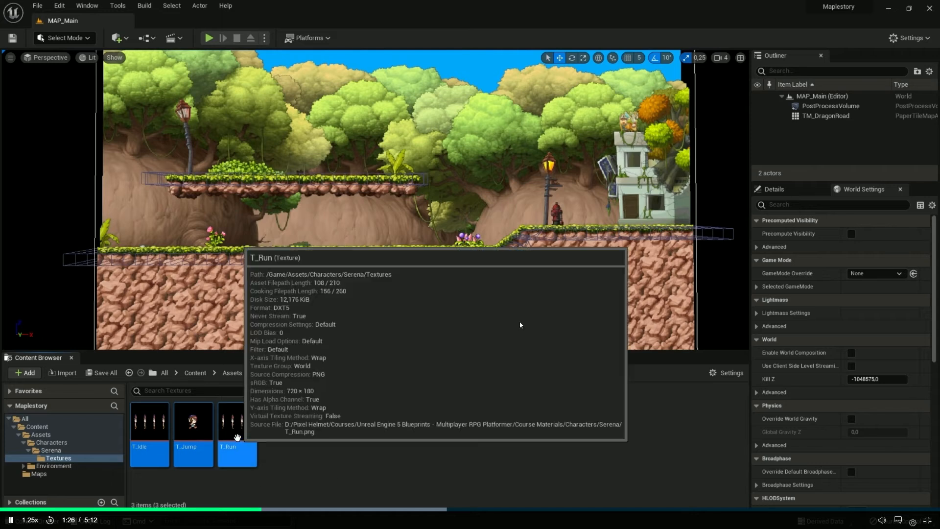
pyautogui.rightClick(239, 457)
pyautogui.moveTo(343, 176)
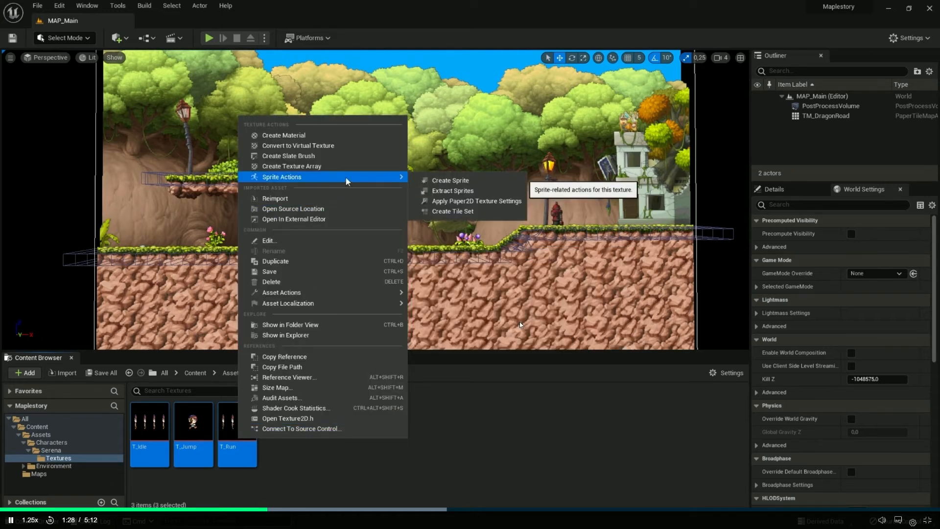
pyautogui.click(455, 202)
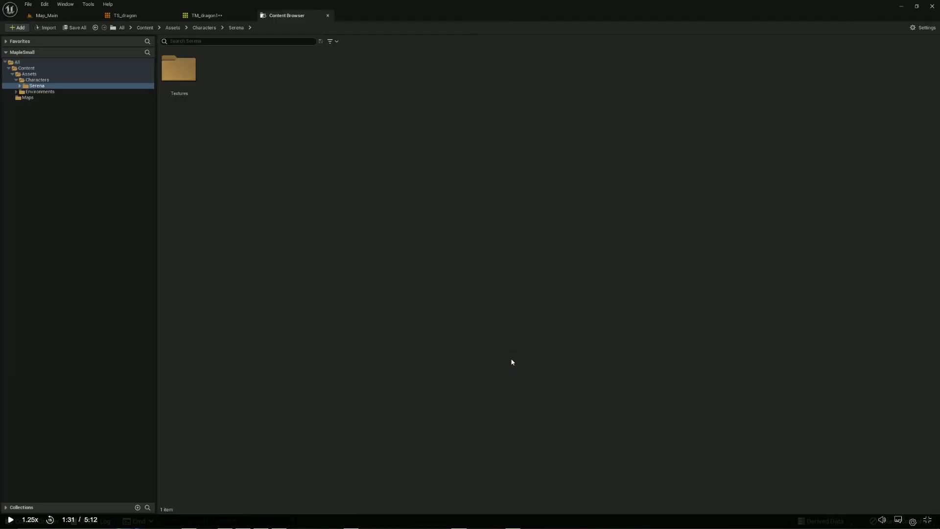
# Open Serena's Textures folder and apply the Paper2D texture settings to T_Climb, T_Idle, T_Jump and T_Run
pyautogui.doubleClick(179, 68)
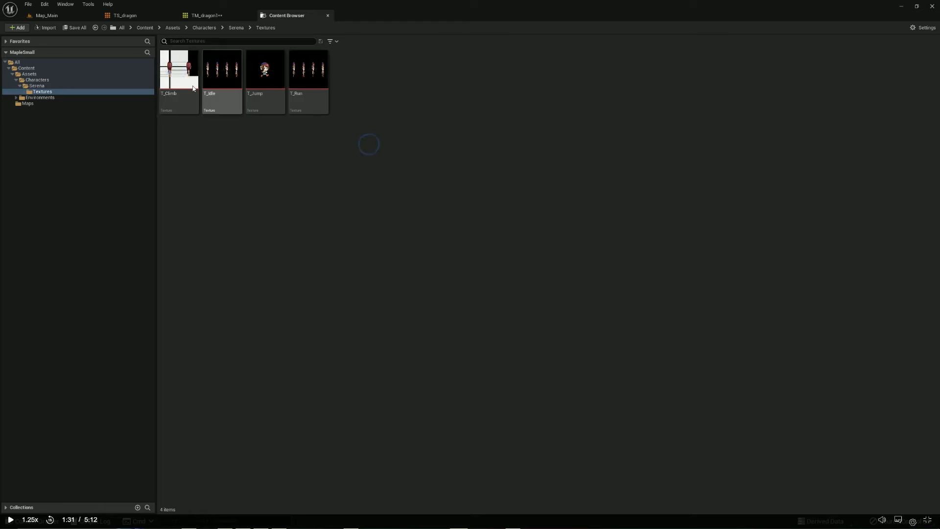
pyautogui.click(179, 85)
pyautogui.keyDown('shift'); pyautogui.click(308, 94); pyautogui.keyUp('shift')
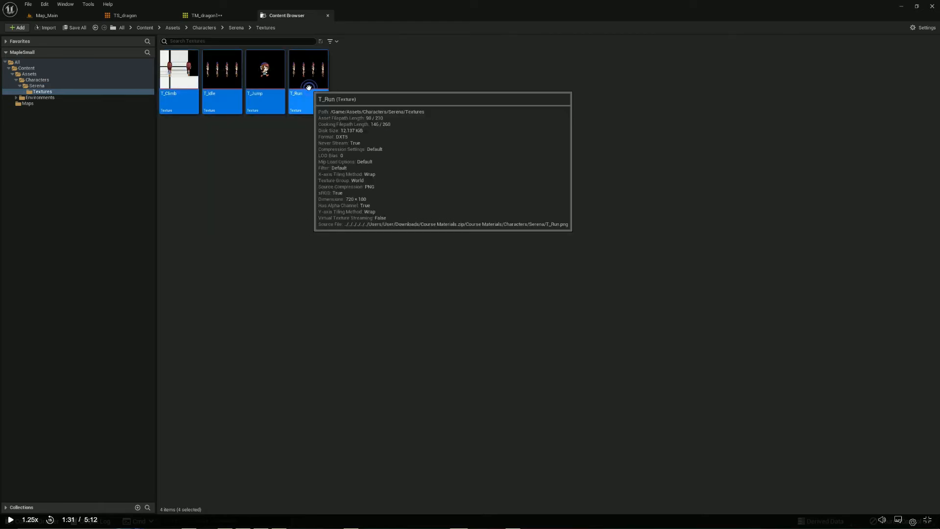
pyautogui.rightClick(314, 100)
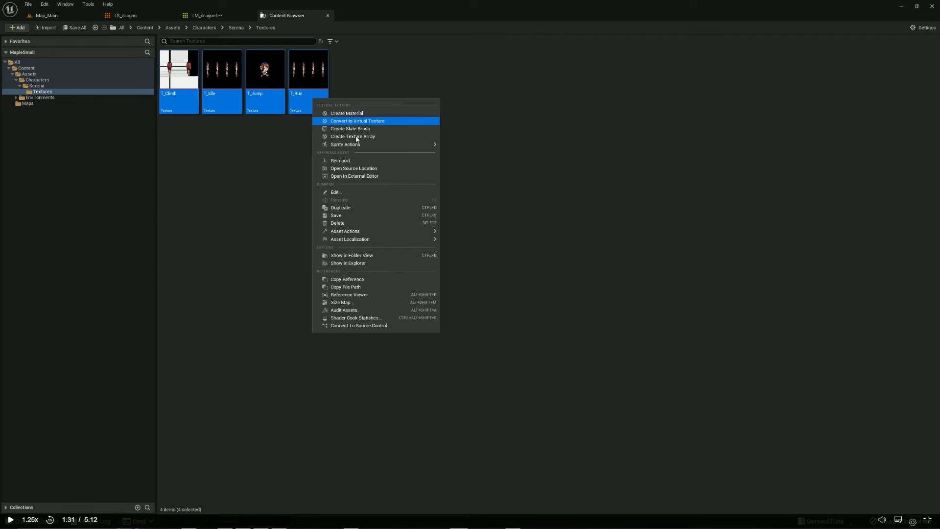
pyautogui.moveTo(421, 144)
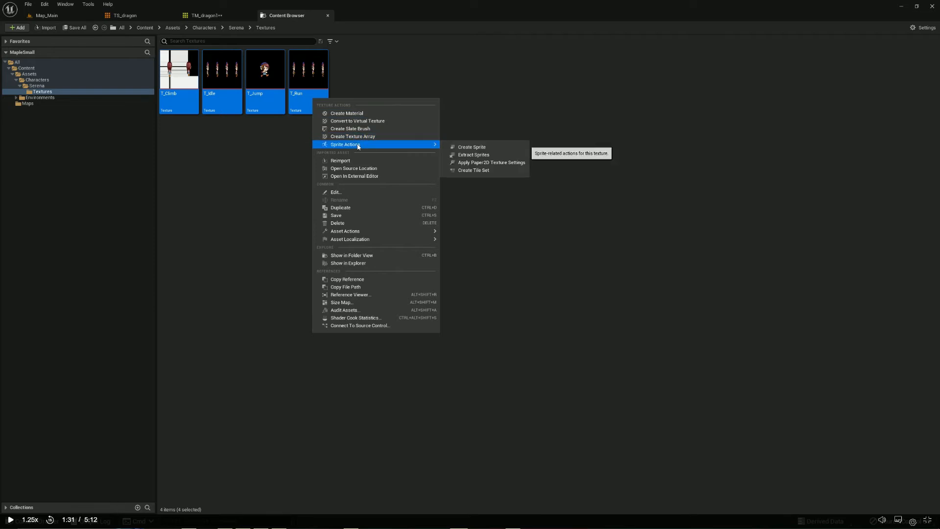
pyautogui.click(488, 163)
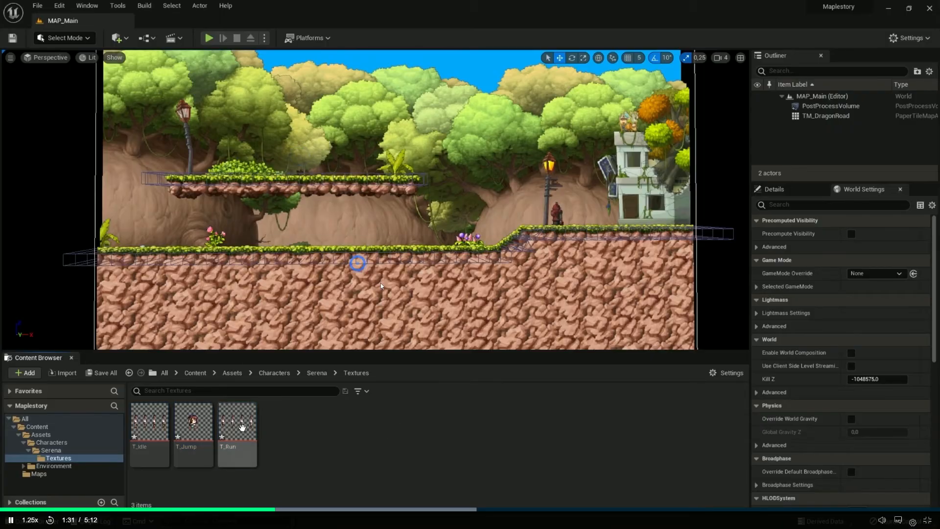
# Watch the Creating Sprites lesson's check of T_Run and T_Idle after the Paper2D texture settings are applied
pyautogui.doubleClick(242, 428)
pyautogui.scroll(8, 398, 265)
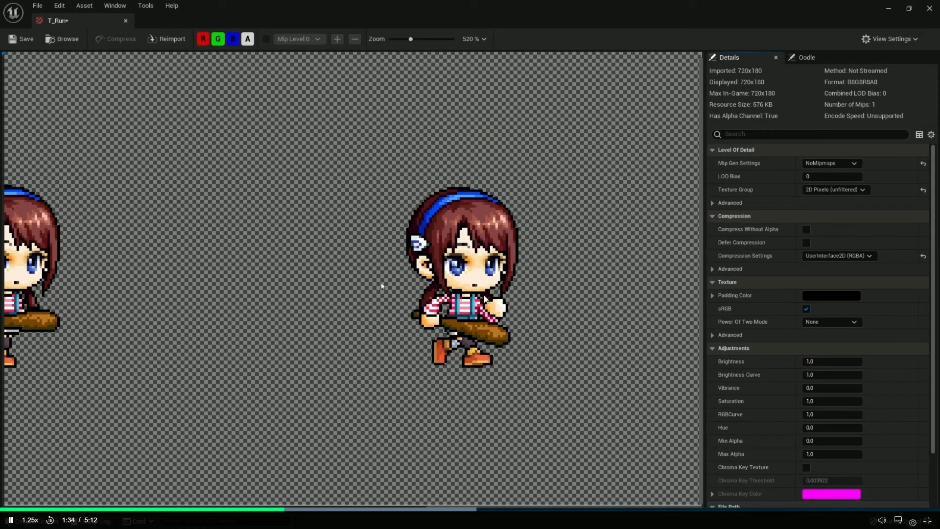
pyautogui.click(929, 9)
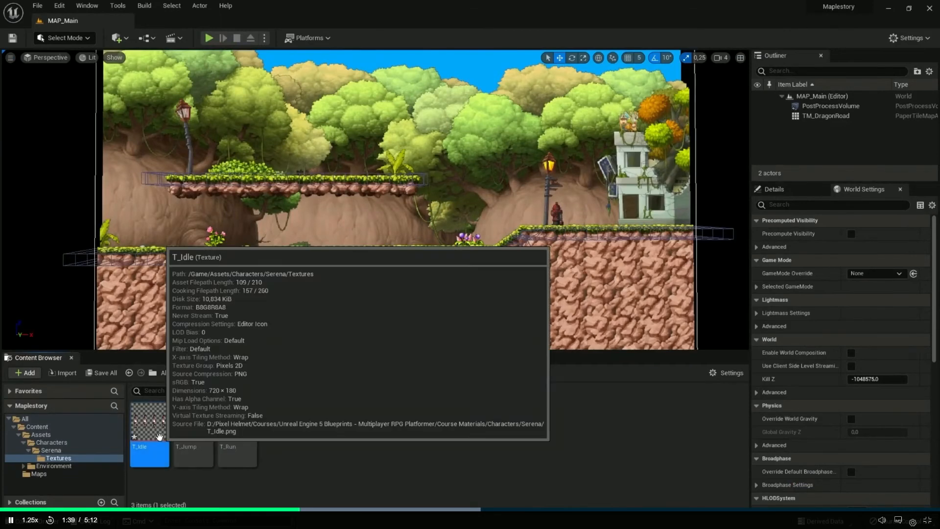
pyautogui.doubleClick(150, 424)
pyautogui.click(930, 9)
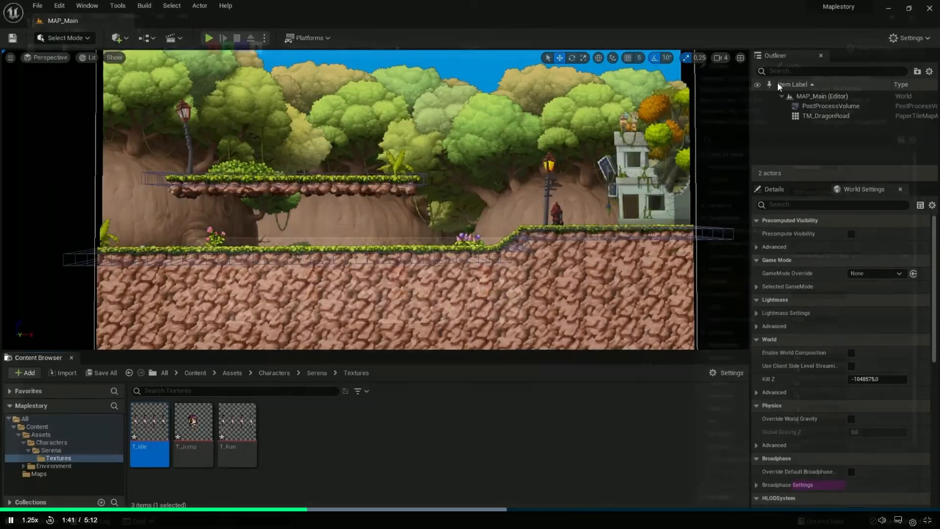
pyautogui.doubleClick(237, 425)
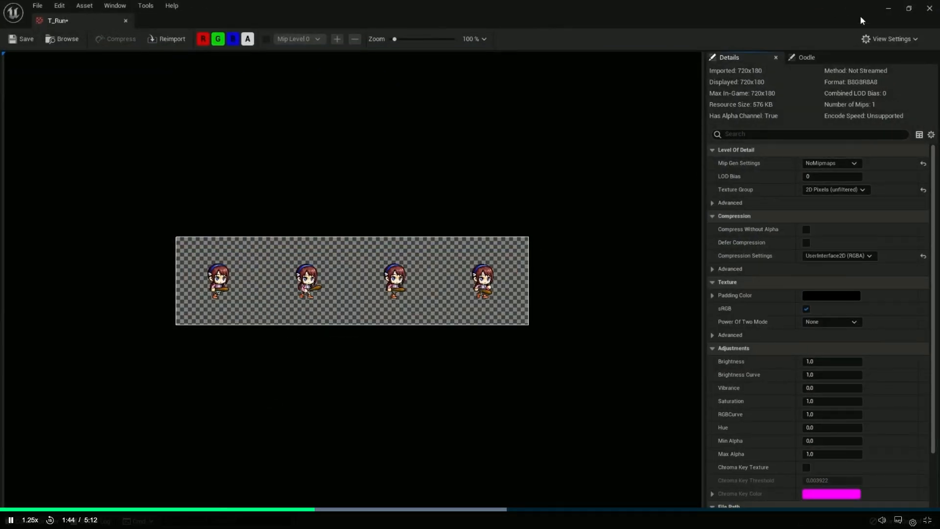
pyautogui.click(931, 7)
pyautogui.click(263, 434)
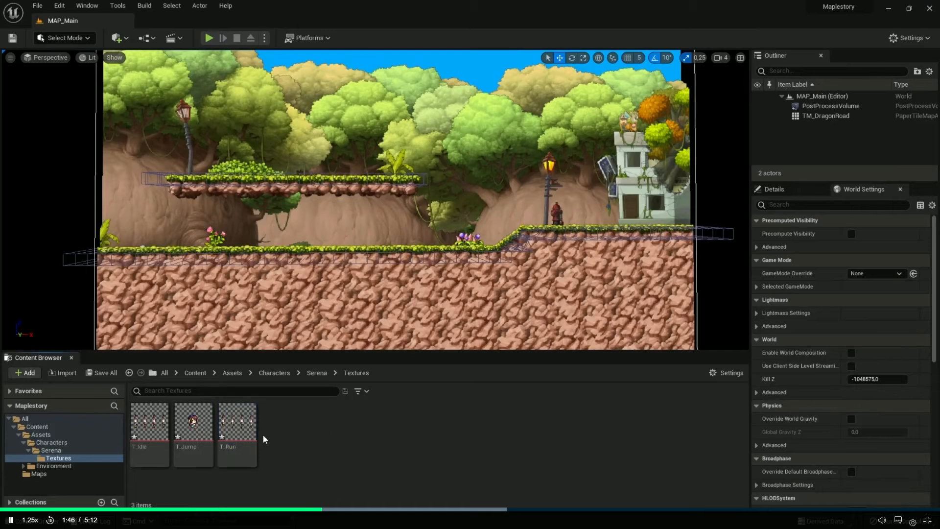
# Watch the Creating Sprites lesson's part on running Extract Sprites on T_Idle and choosing the sprite extract mode
pyautogui.moveTo(149, 422)
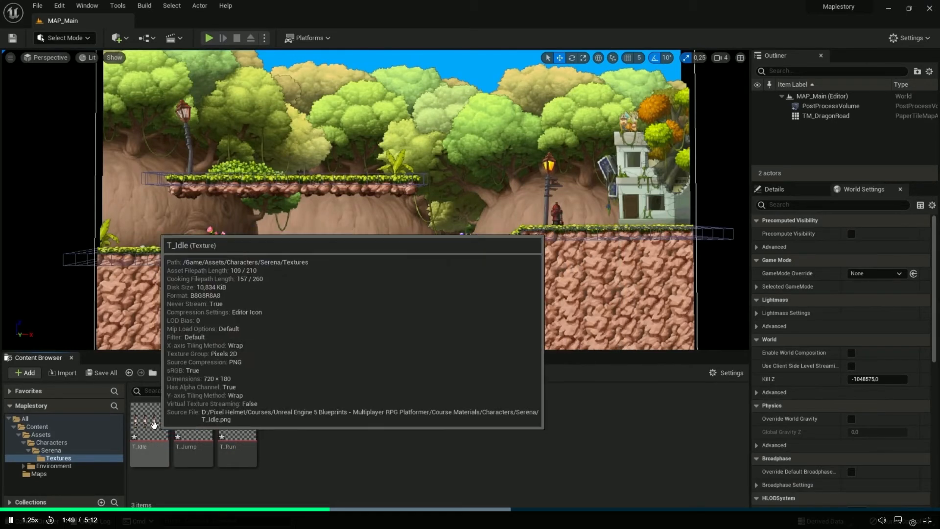
pyautogui.rightClick(153, 424)
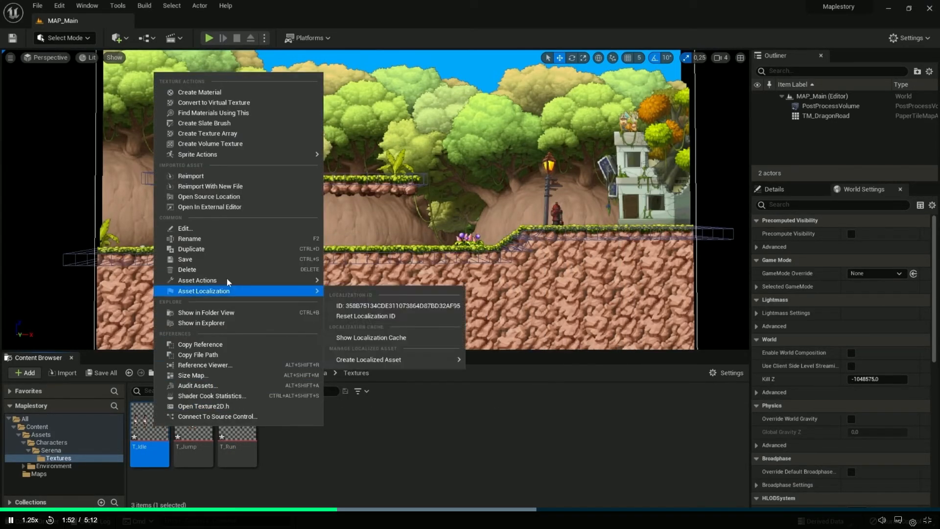
pyautogui.moveTo(225, 157)
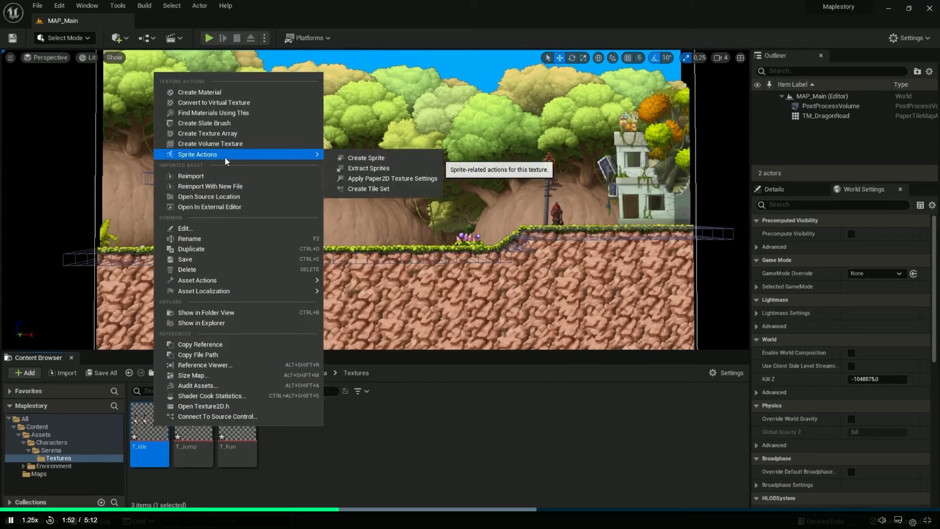
pyautogui.click(371, 169)
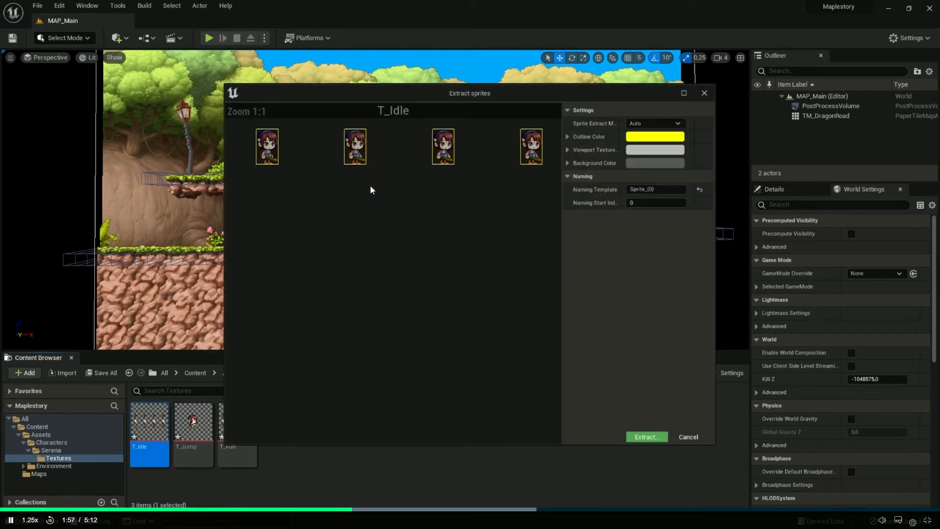
pyautogui.click(647, 123)
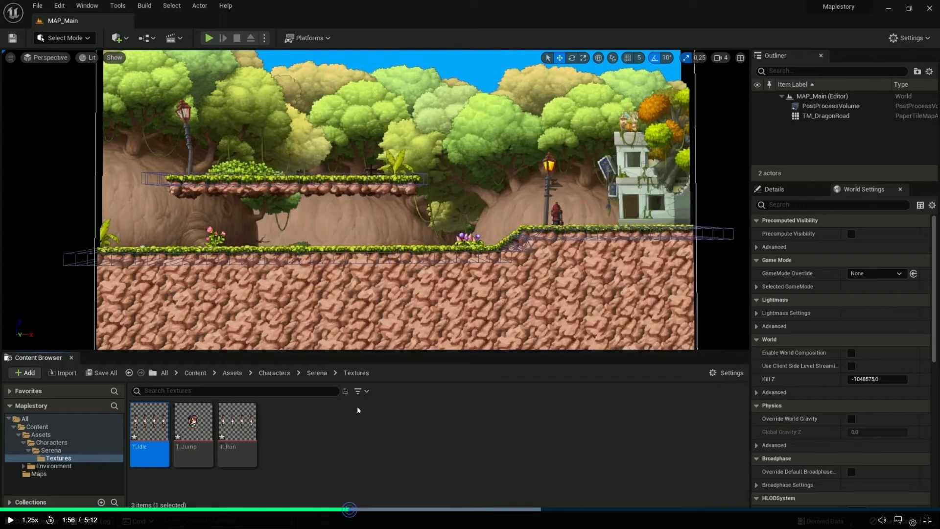
pyautogui.click(358, 386)
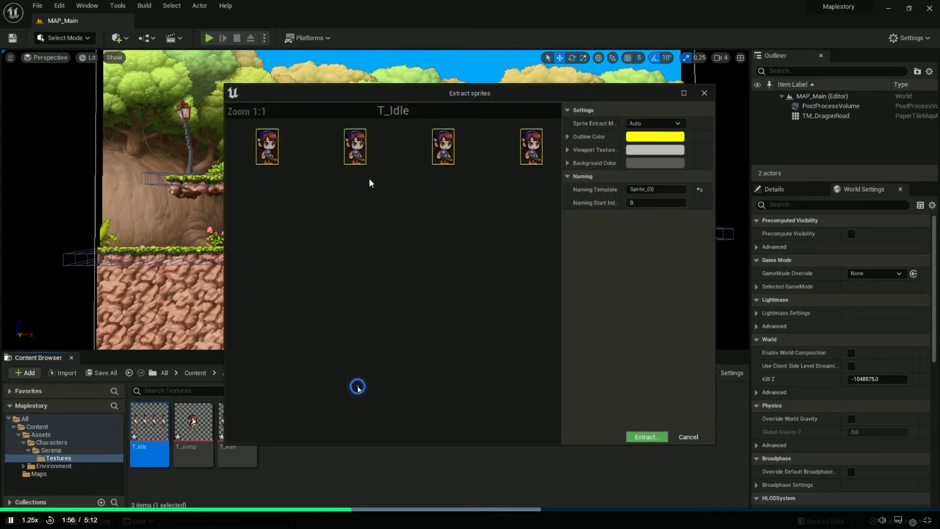
# Rewind the lesson, replay the Extract Sprites part with its Auto and Grid modes, and continue watching the creation of the idle sprites
pyautogui.click(319, 509)
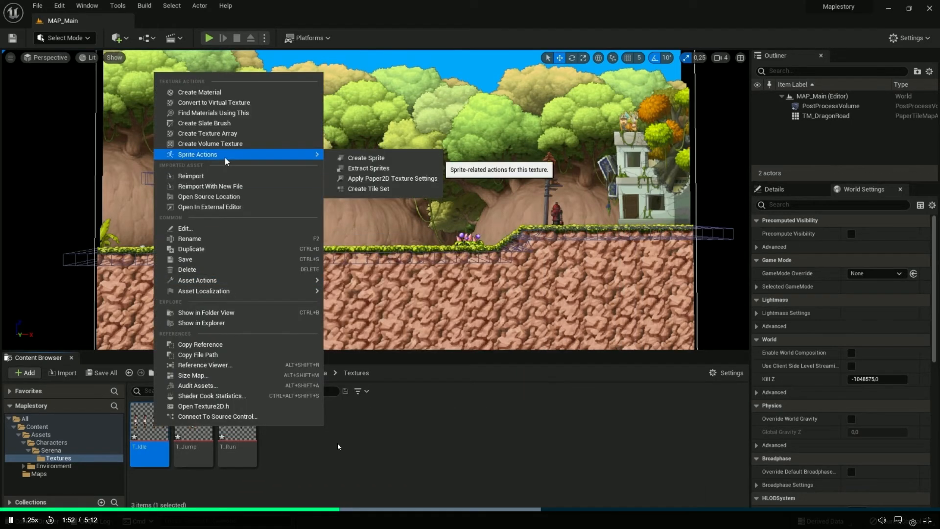
pyautogui.click(338, 446)
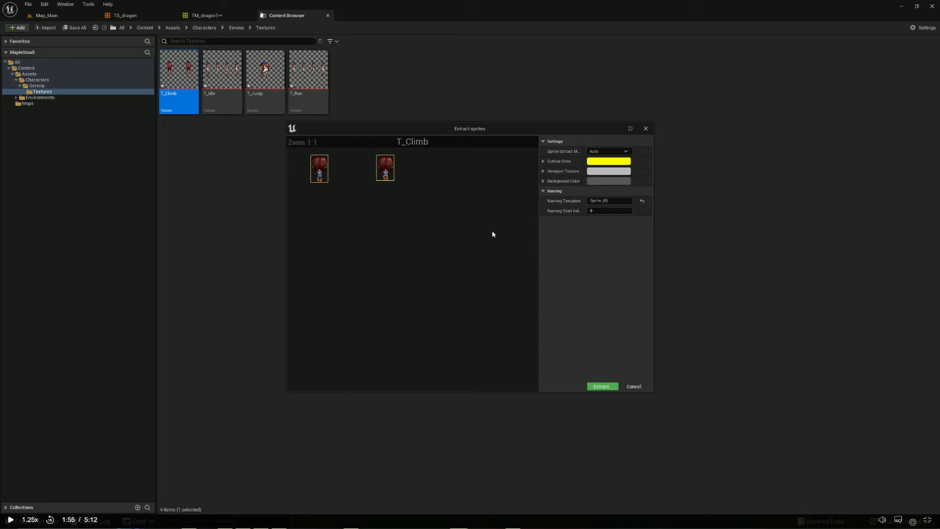
pyautogui.click(493, 233)
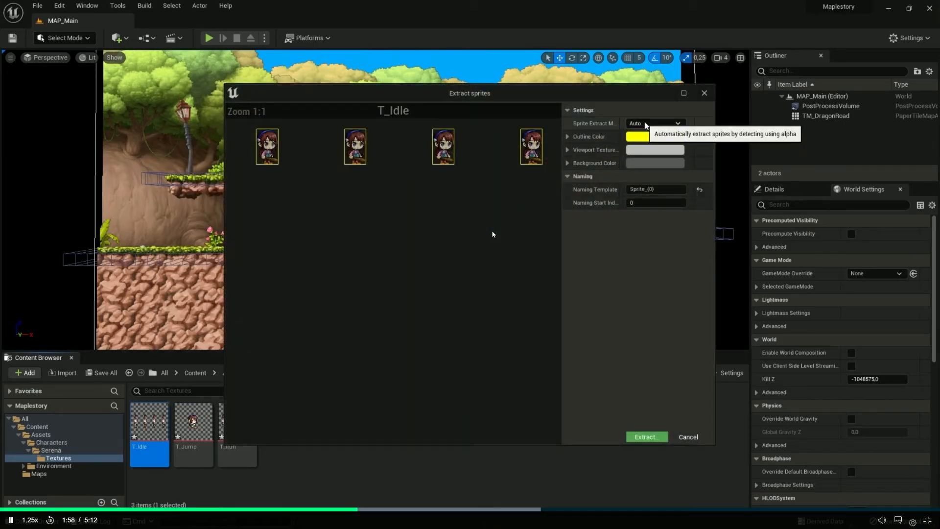
pyautogui.click(493, 234)
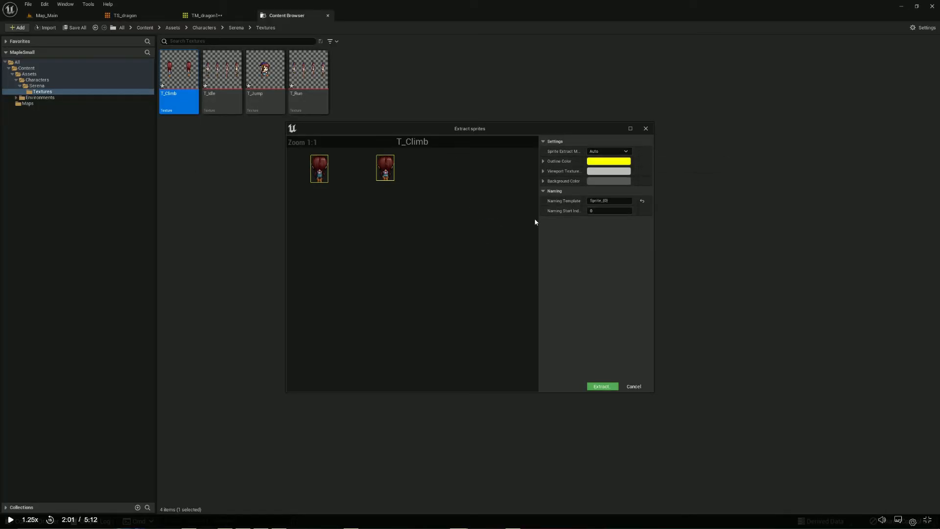
pyautogui.click(535, 222)
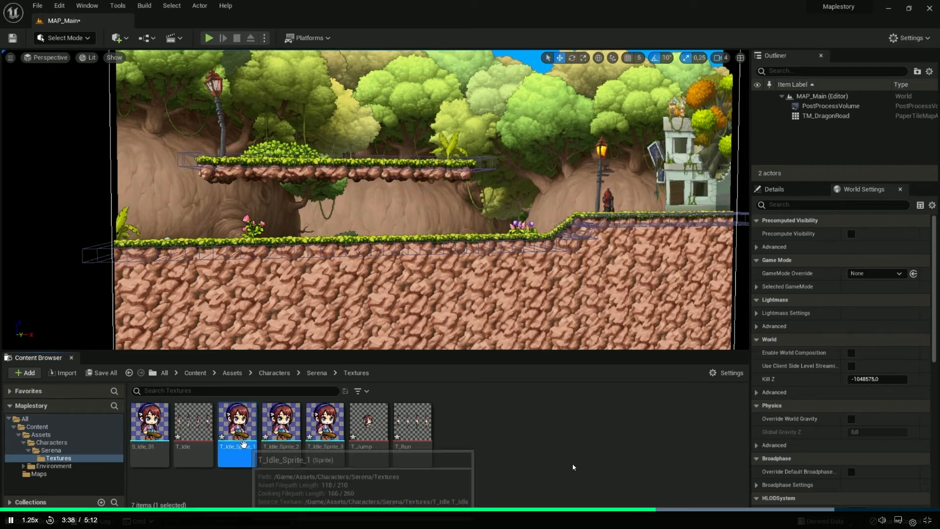
# Pause the lesson, switch to the MapleSmall project and rename the T_Idle_Sprite_0 sprite as S_Sprite0
pyautogui.click(541, 439)
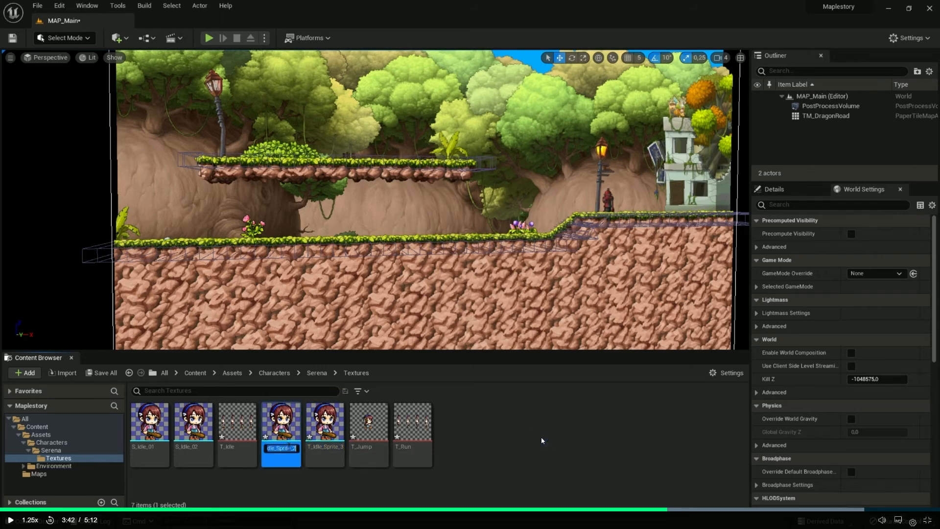
pyautogui.hotkey('alt', 'Tab')
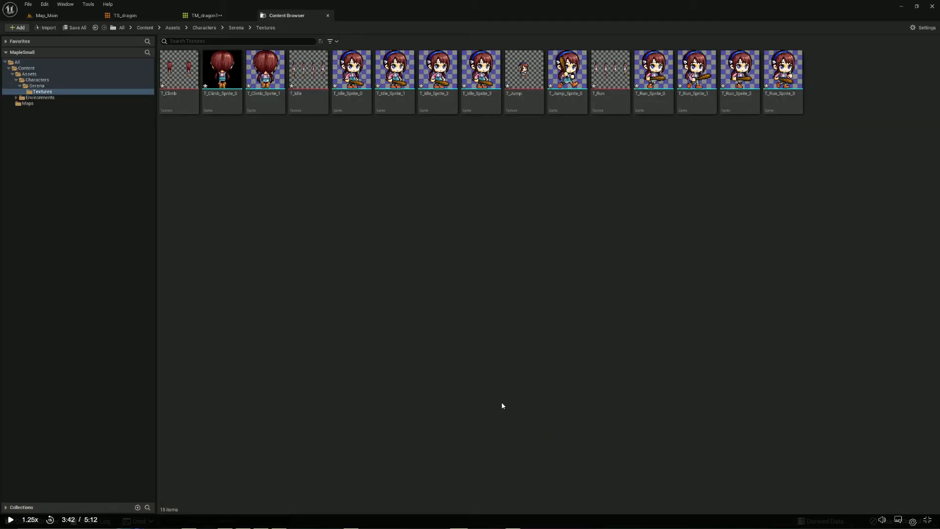
pyautogui.click(360, 102)
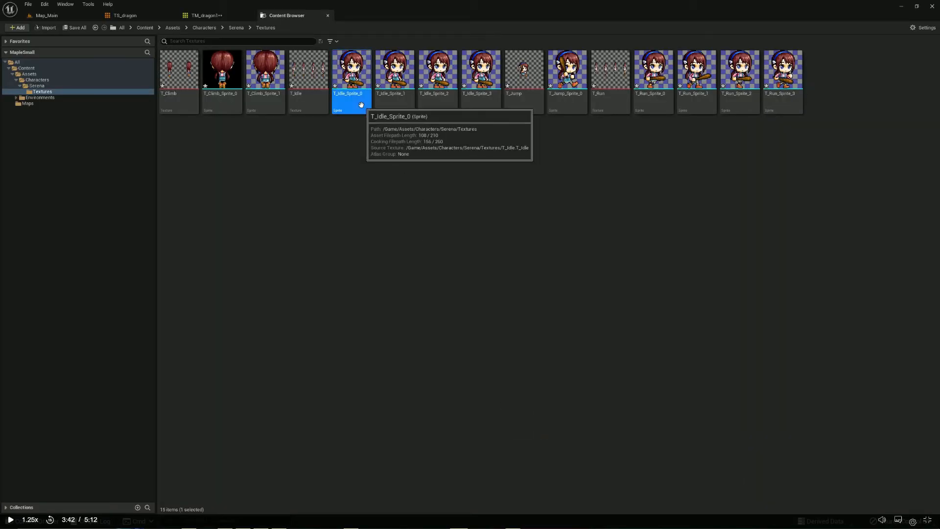
pyautogui.rightClick(360, 104)
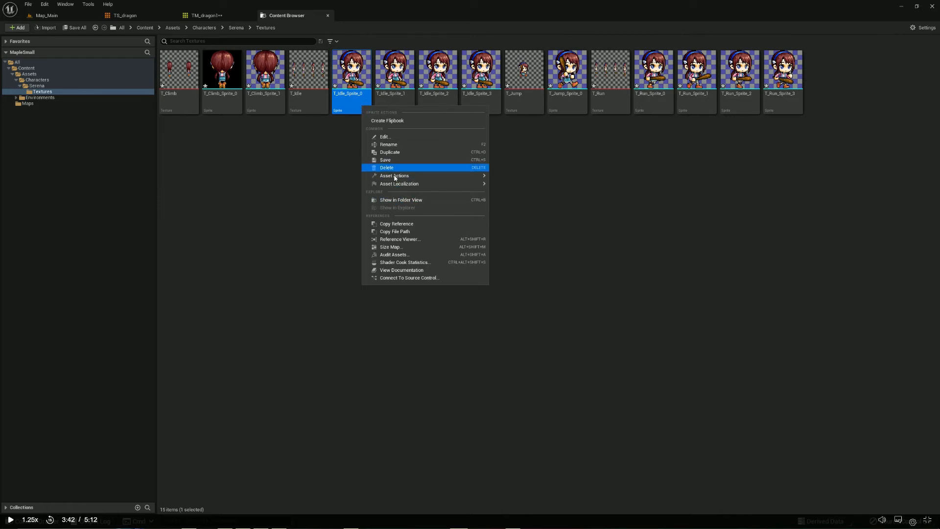
pyautogui.click(399, 147)
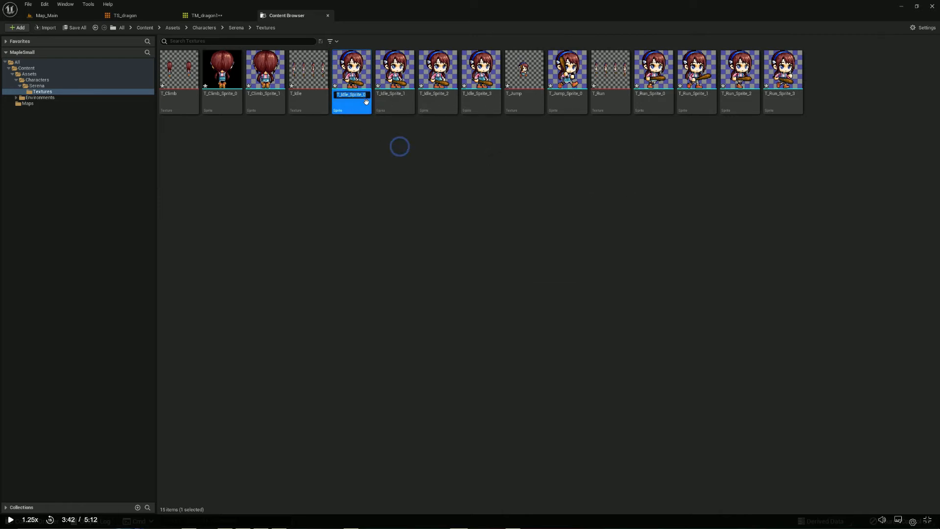
pyautogui.moveTo(368, 95); pyautogui.dragTo(363, 93)
pyautogui.press('BackSpace')
pyautogui.press('BackSpace')
pyautogui.moveTo(348, 94); pyautogui.dragTo(325, 96)
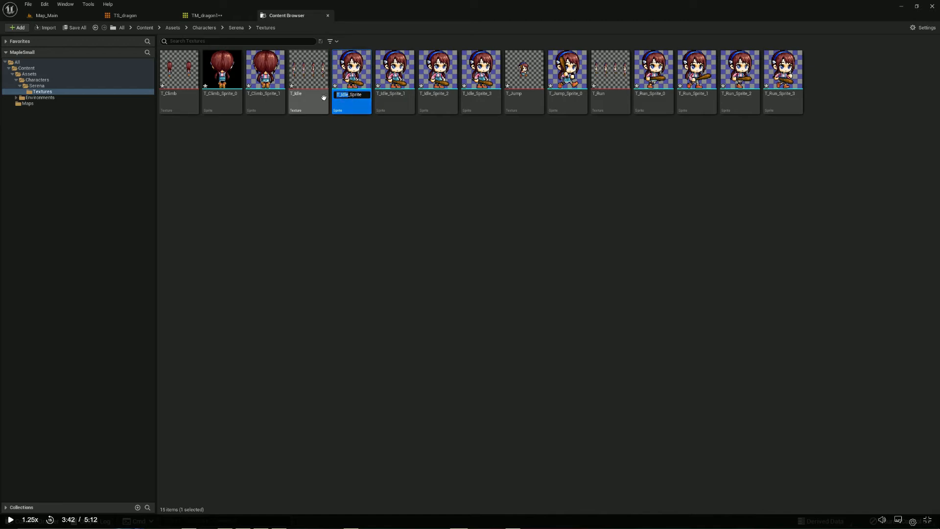
pyautogui.write('S')
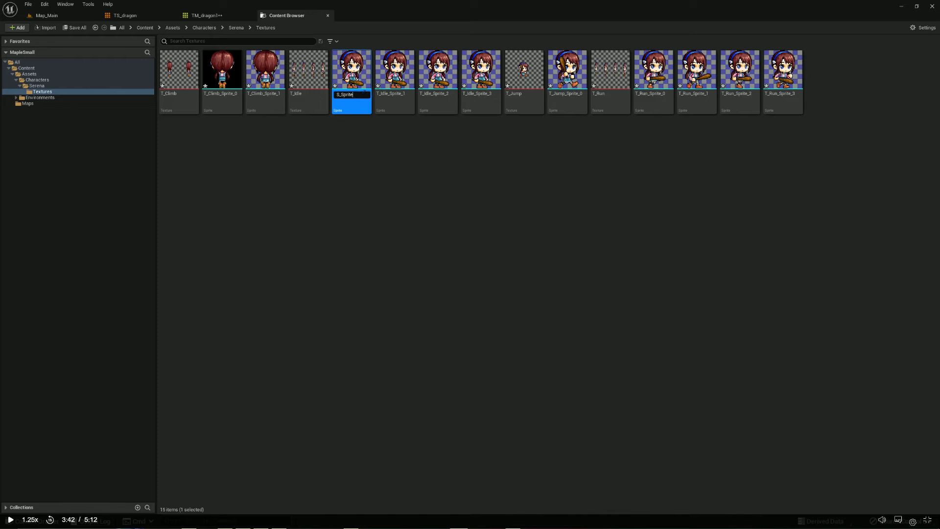
pyautogui.press('Return')
# Rename the T_Idle_Sprite_1 sprite as S_Sprite1 in Serena's Textures folder
pyautogui.rightClick(387, 101)
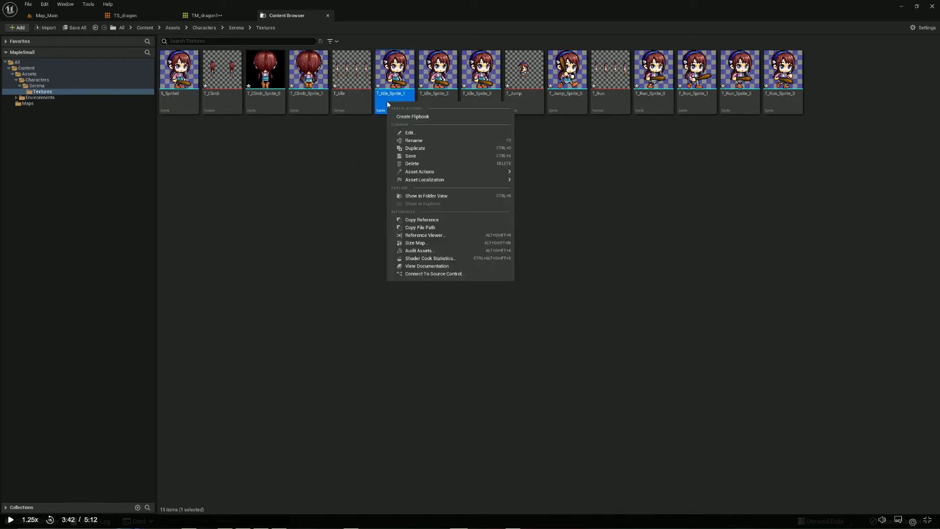
pyautogui.click(427, 140)
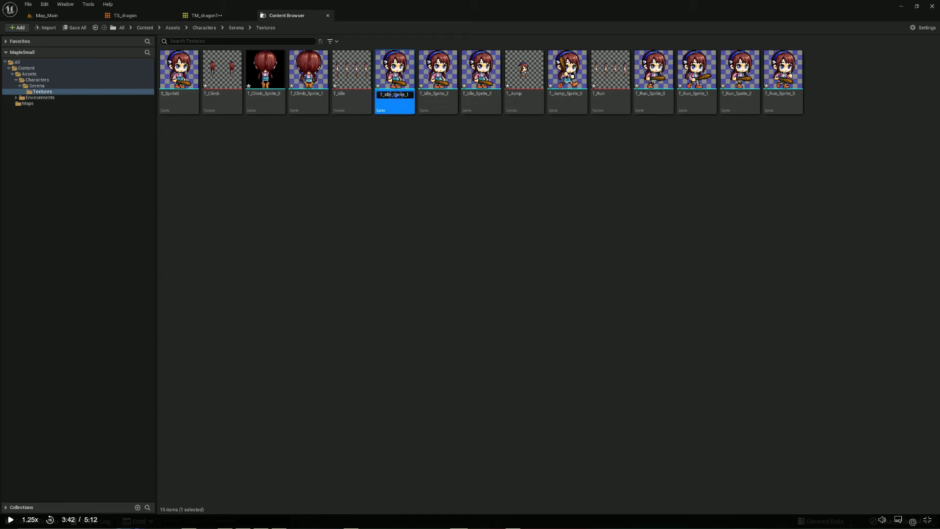
pyautogui.moveTo(392, 94); pyautogui.dragTo(359, 97)
pyautogui.write('S')
pyautogui.press('Return')
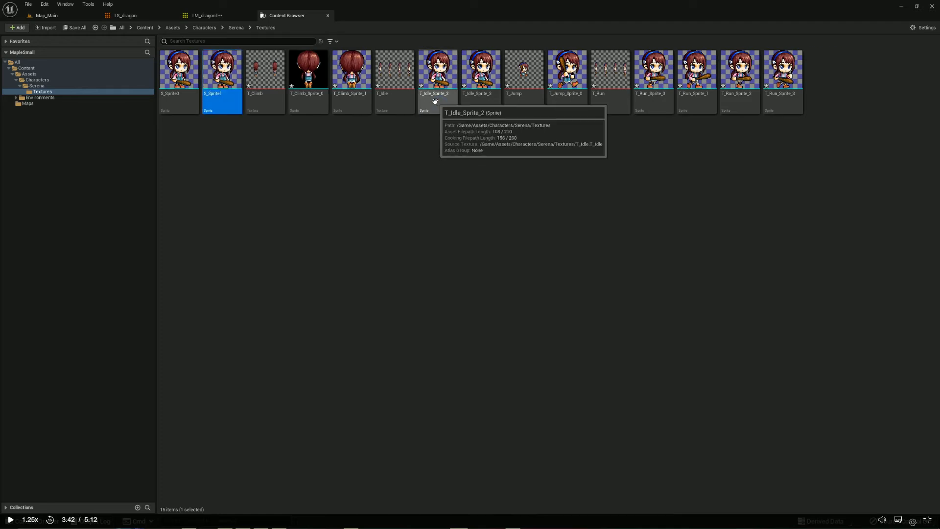
# Rename the T_Idle_Sprite_2 sprite as S_Sprite2 in Serena's Textures folder
pyautogui.rightClick(435, 101)
pyautogui.click(469, 140)
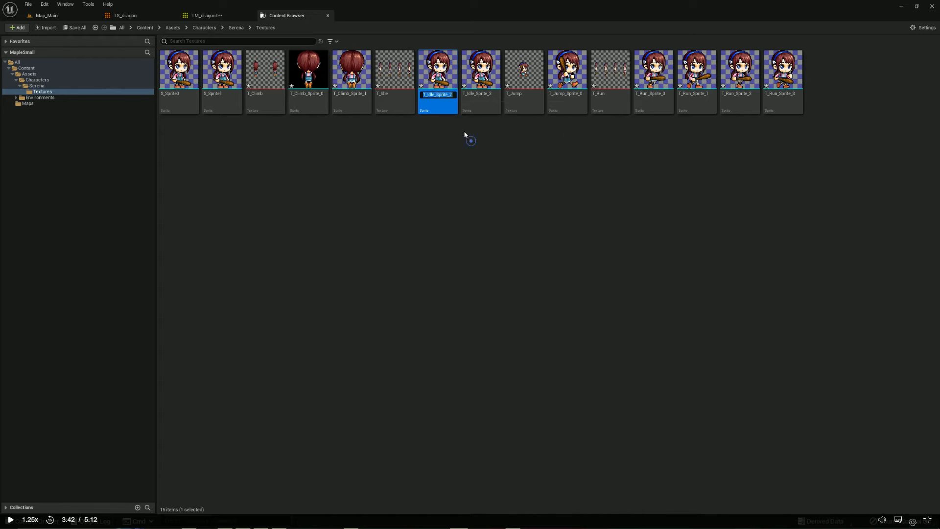
pyautogui.click(438, 95)
pyautogui.moveTo(435, 95); pyautogui.dragTo(400, 94)
pyautogui.write('S')
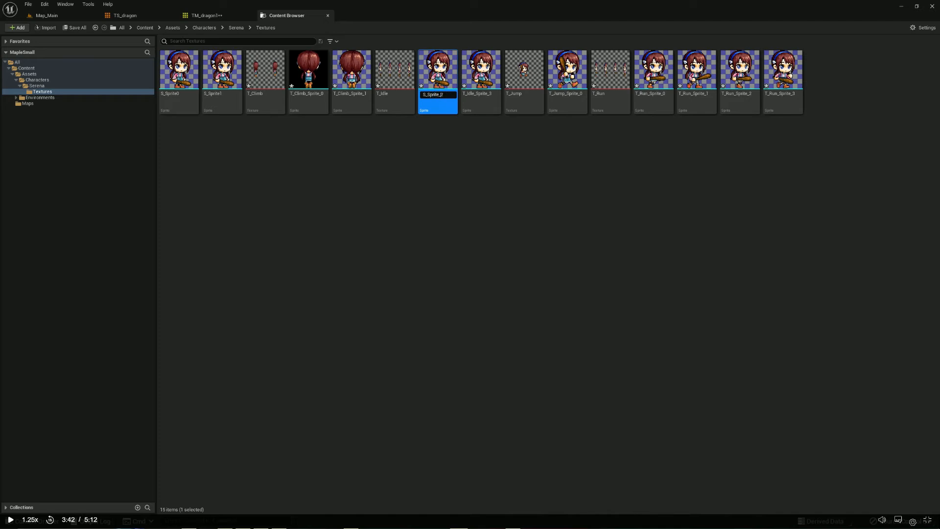
pyautogui.press('Return')
# Rename the T_Idle_Sprite_3 sprite as S_Sprite3 in Serena's Textures folder
pyautogui.click(482, 105)
pyautogui.rightClick(482, 104)
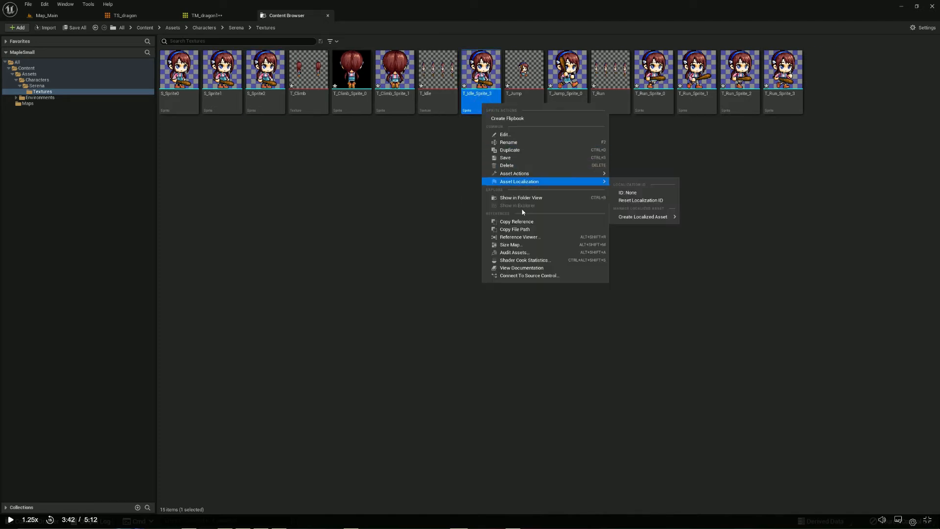
pyautogui.click(509, 142)
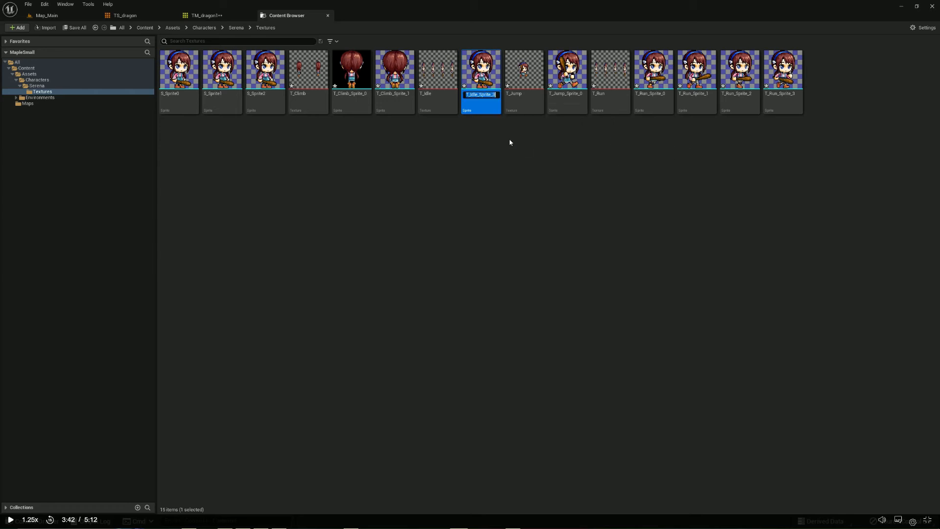
pyautogui.click(478, 95)
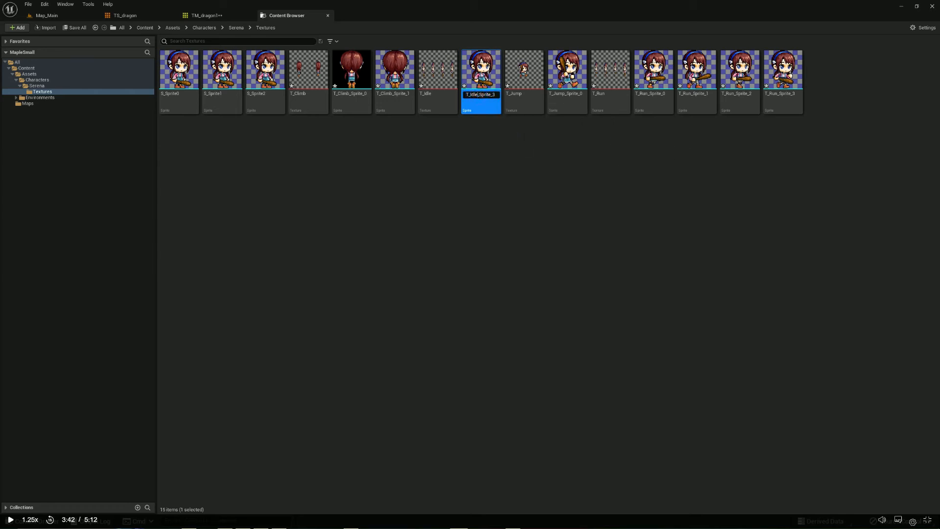
pyautogui.press('BackSpace')
pyautogui.press('BackSpace')
pyautogui.press('BackSpace')
pyautogui.press('BackSpace')
pyautogui.press('BackSpace')
pyautogui.press('BackSpace')
pyautogui.write('S')
pyautogui.press('Return')
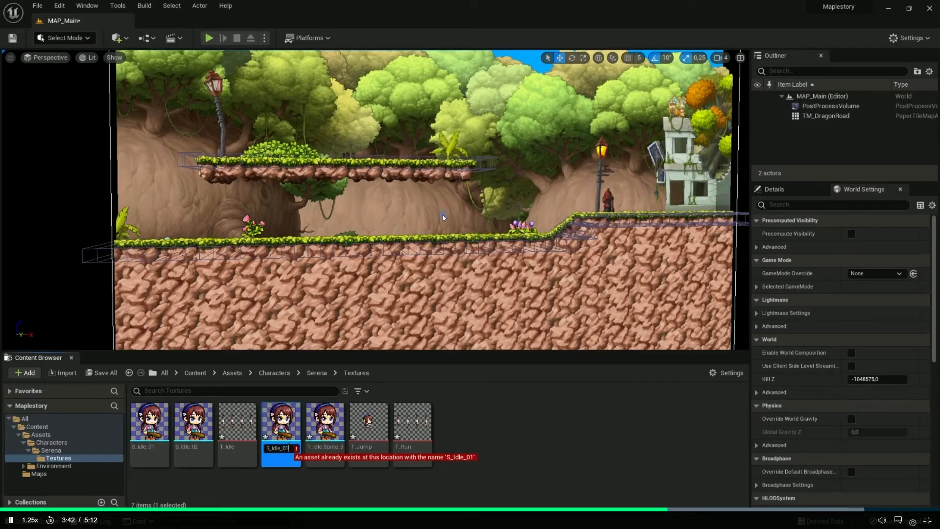
# Resume the Creating Sprites lesson and watch the last two idle sprites being renamed as S_Idle_03 and S_Idle_04
pyautogui.press('BackSpace')
pyautogui.write('3')
pyautogui.press('Return')
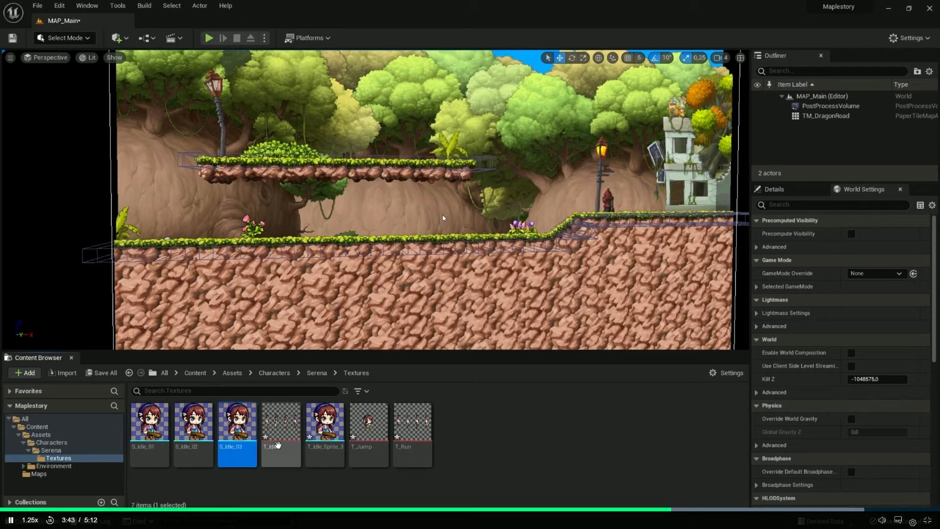
pyautogui.click(324, 423)
pyautogui.press('F2')
pyautogui.write('S_Idle_01')
pyautogui.press('BackSpace')
pyautogui.write('4')
pyautogui.press('Return')
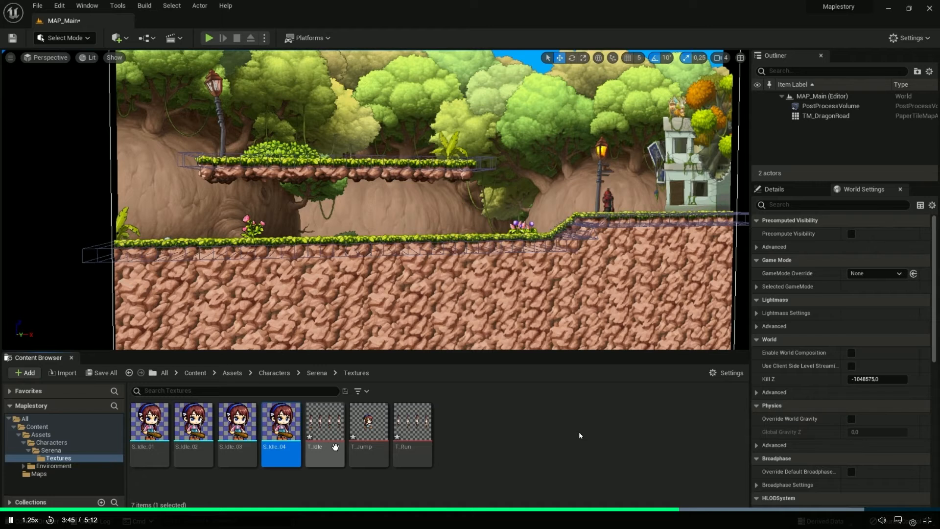
pyautogui.click(411, 448)
pyautogui.click(312, 492)
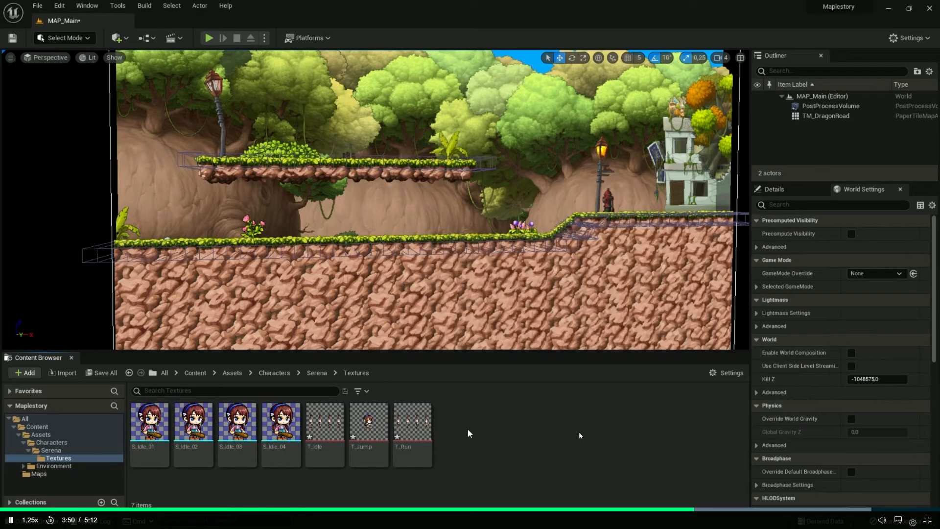
# Watch the lesson's extraction of sprites from T_Run in Grid mode with a cell width and height of 180
pyautogui.rightClick(409, 427)
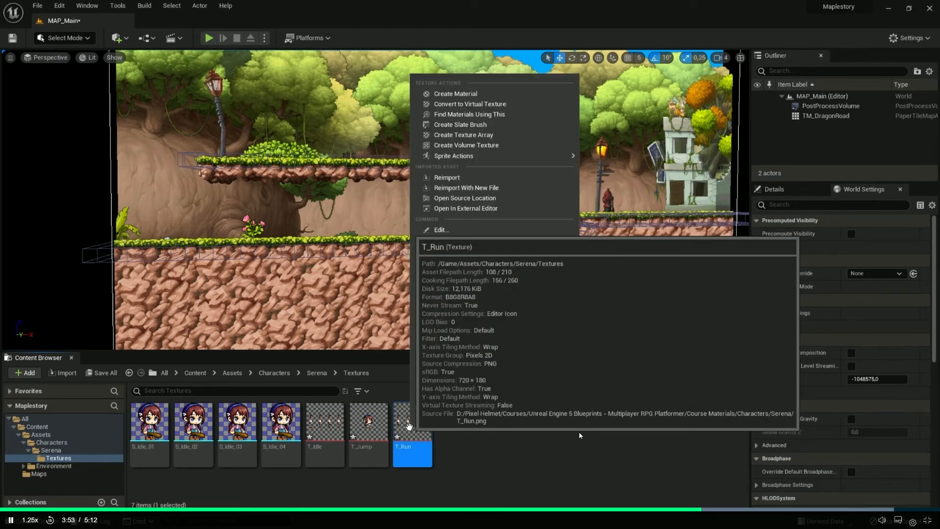
pyautogui.moveTo(489, 155)
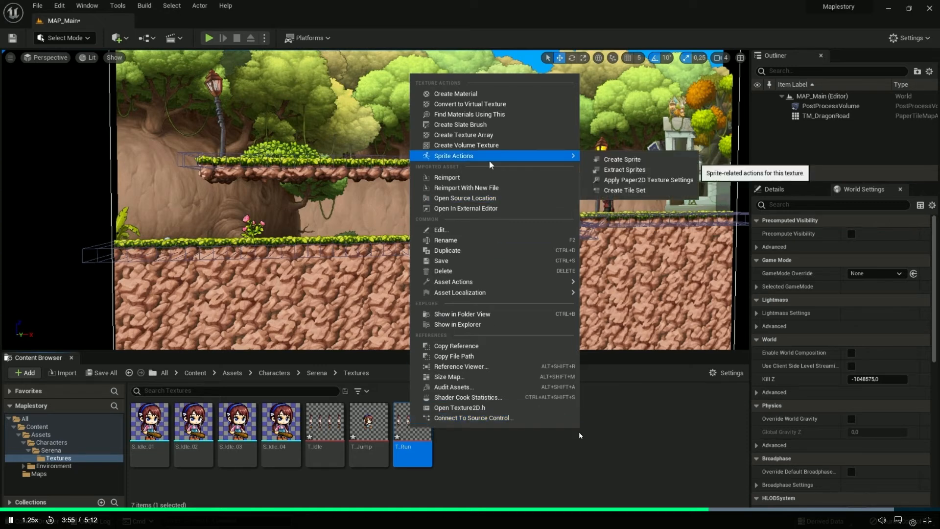
pyautogui.click(625, 171)
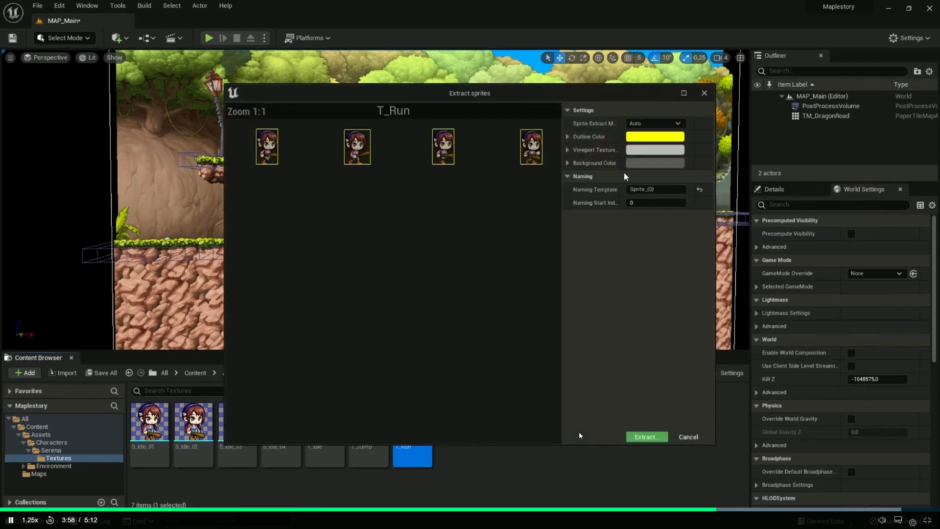
pyautogui.click(641, 125)
pyautogui.click(639, 143)
pyautogui.click(641, 232)
pyautogui.write('180')
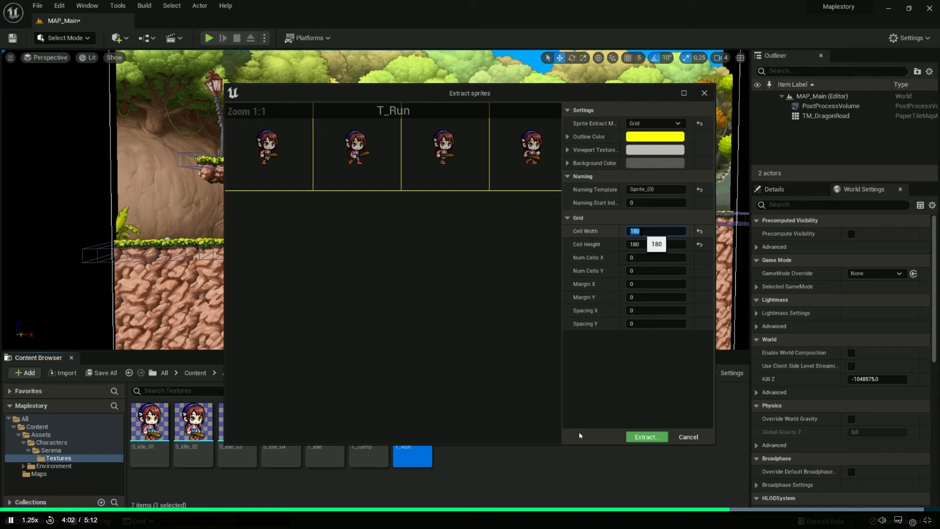
pyautogui.click(642, 437)
pyautogui.click(477, 482)
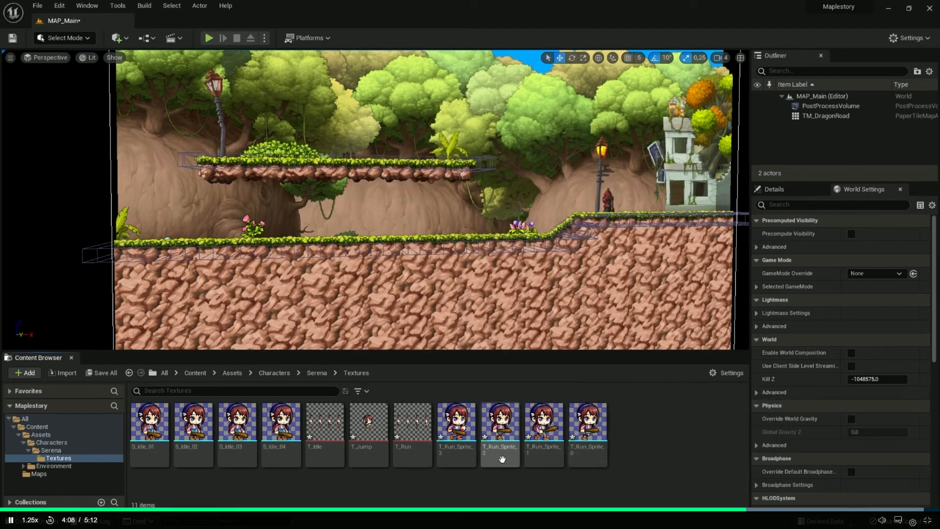
# Watch the lesson's part on reopening Serena's Textures folder to put the T_Run sprites in order
pyautogui.click(456, 446)
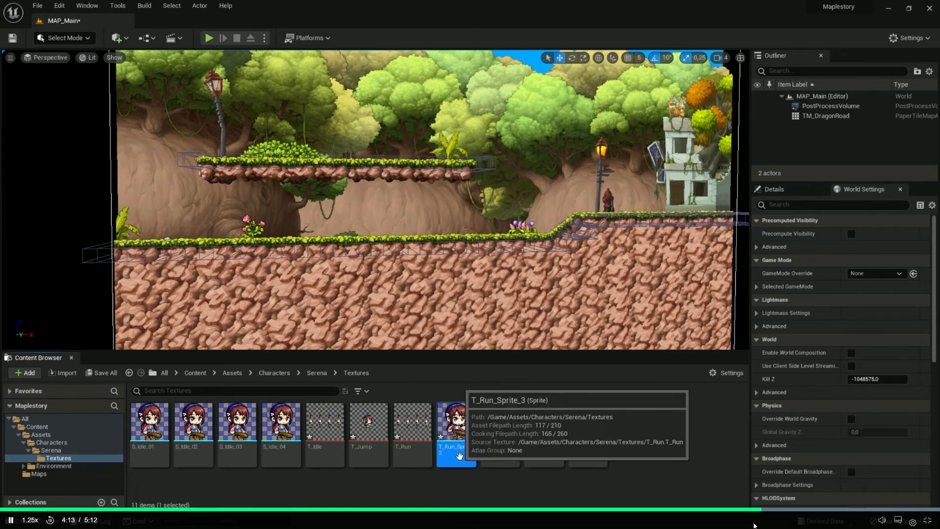
pyautogui.click(460, 479)
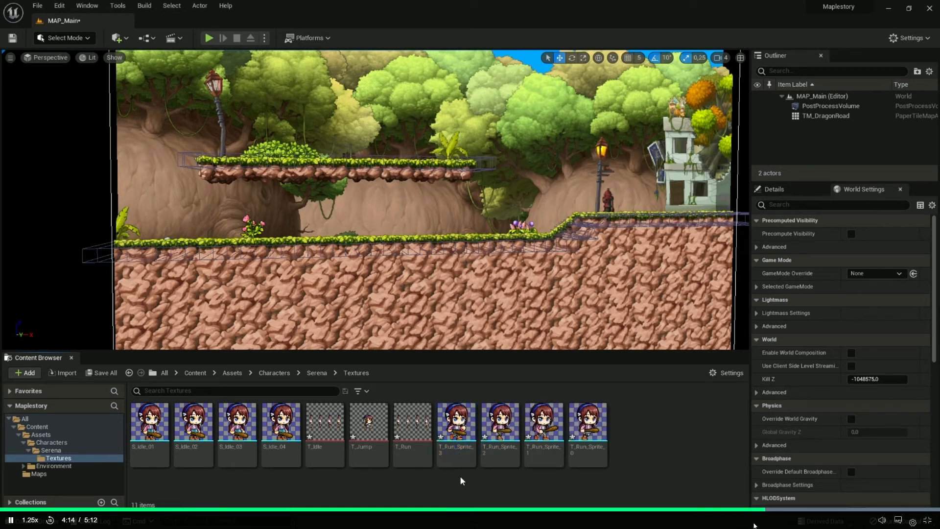
pyautogui.click(51, 451)
pyautogui.click(59, 457)
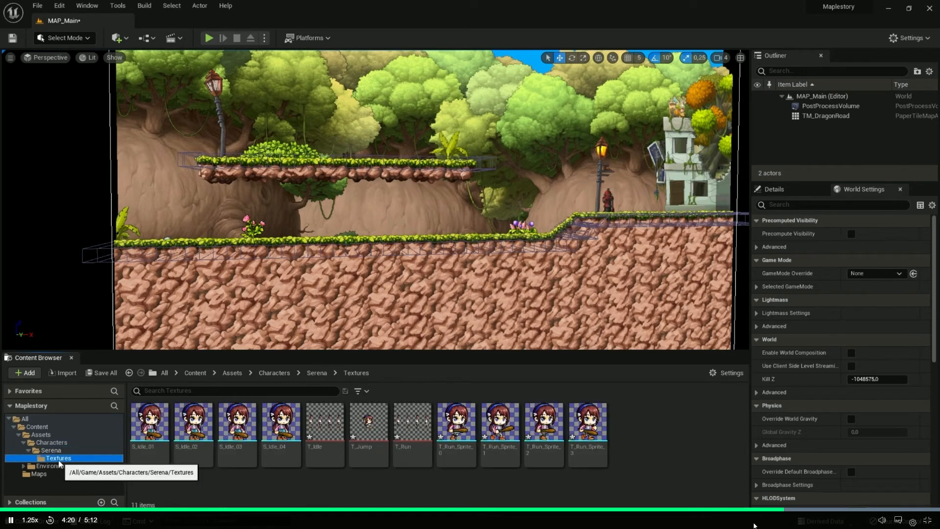
pyautogui.click(459, 468)
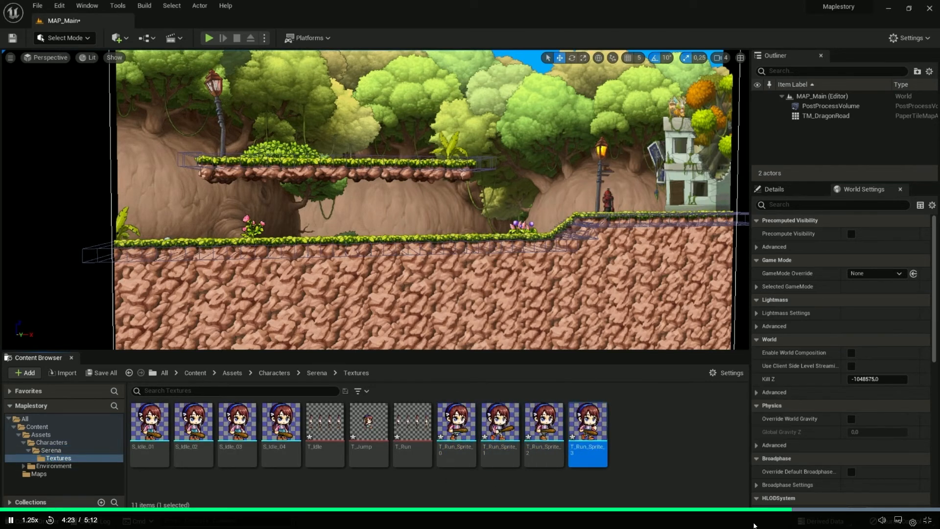
pyautogui.click(454, 447)
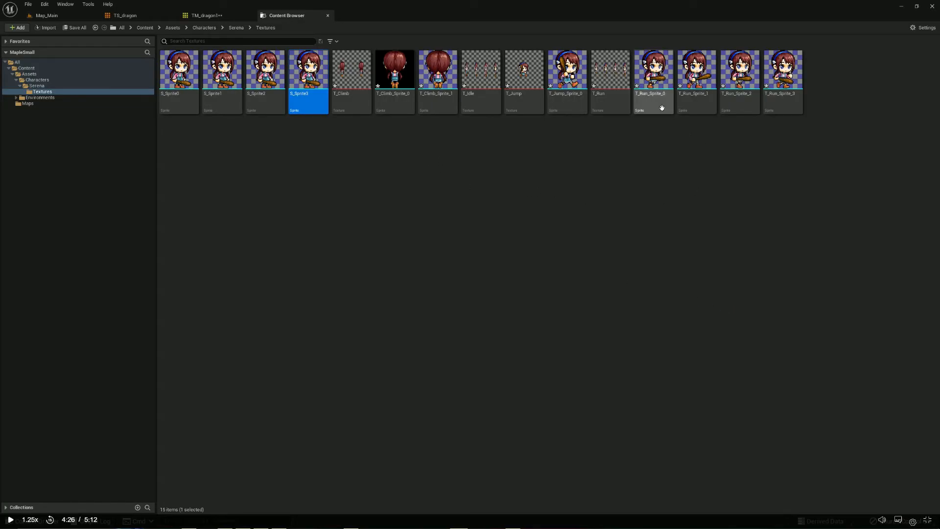
# Switch to MapleSmall and reopen Serena's Textures folder to refresh the order of its assets
pyautogui.click(36, 86)
pyautogui.doubleClick(179, 67)
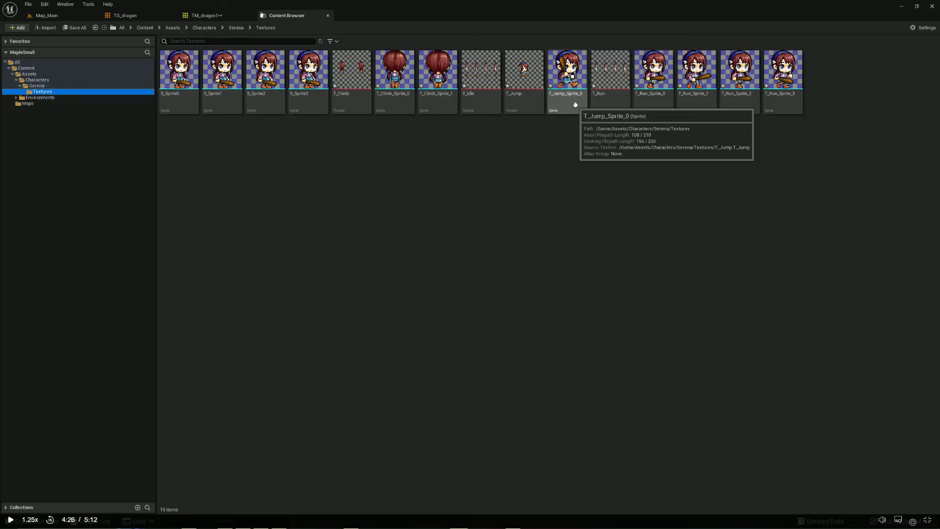
pyautogui.rightClick(652, 100)
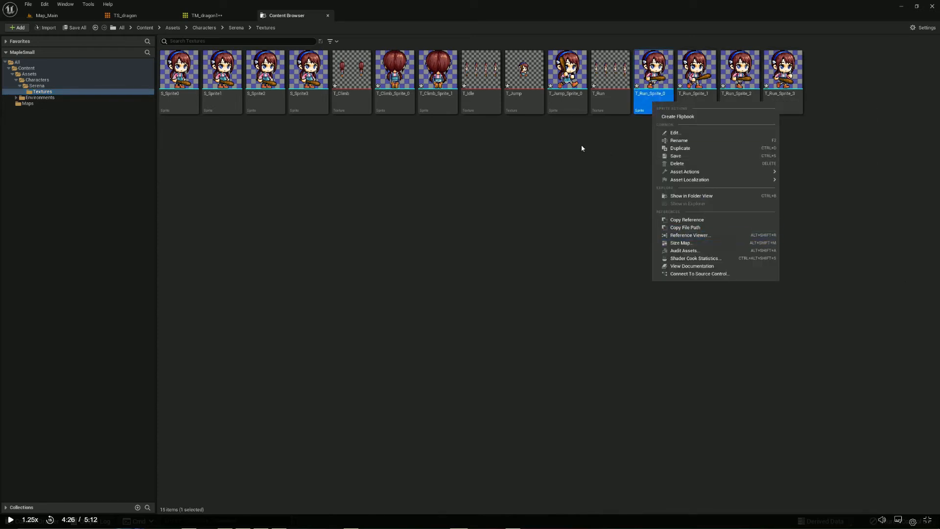
# Return to the lesson and watch how the first run sprite is renamed as S_Run_01
pyautogui.click(570, 152)
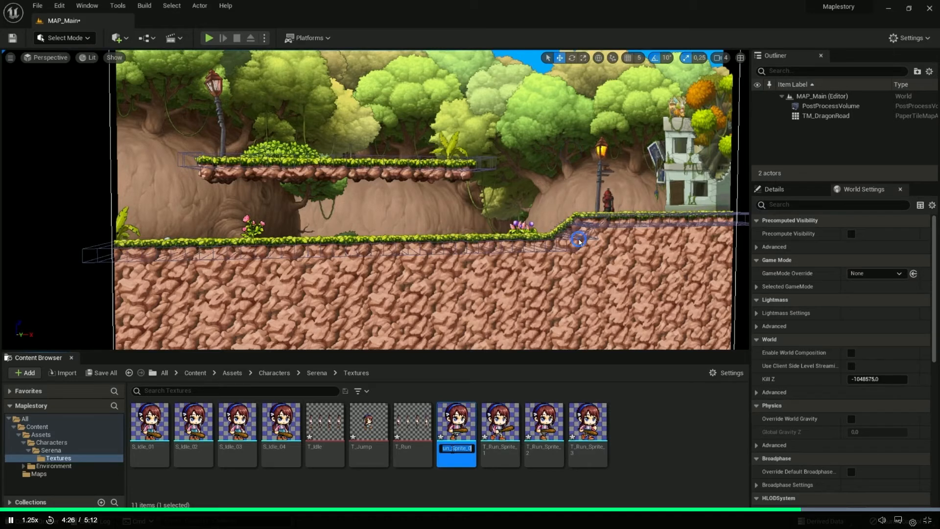
pyautogui.write('S_Run_01')
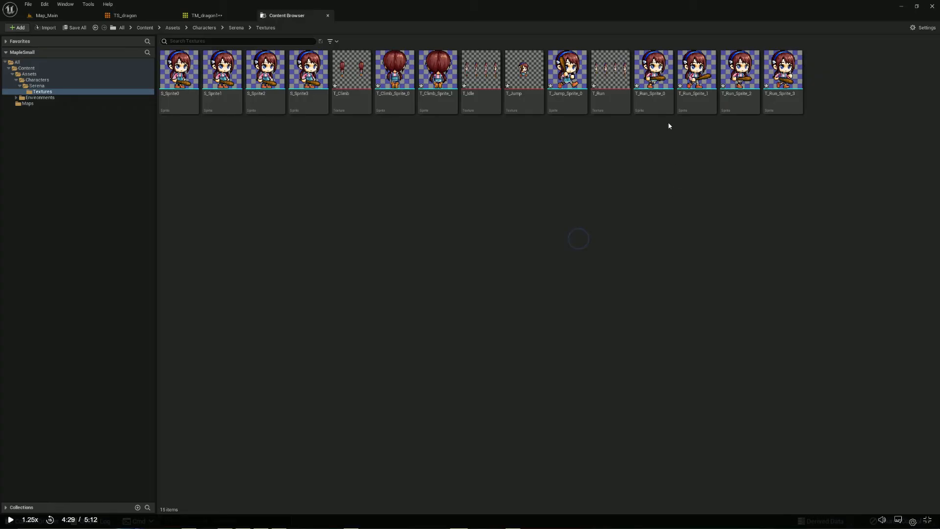
# Rename the T_Run_Sprite_0 sprite as S_Run0 in MapleSmall's Serena Textures folder
pyautogui.click(653, 78)
pyautogui.rightClick(652, 102)
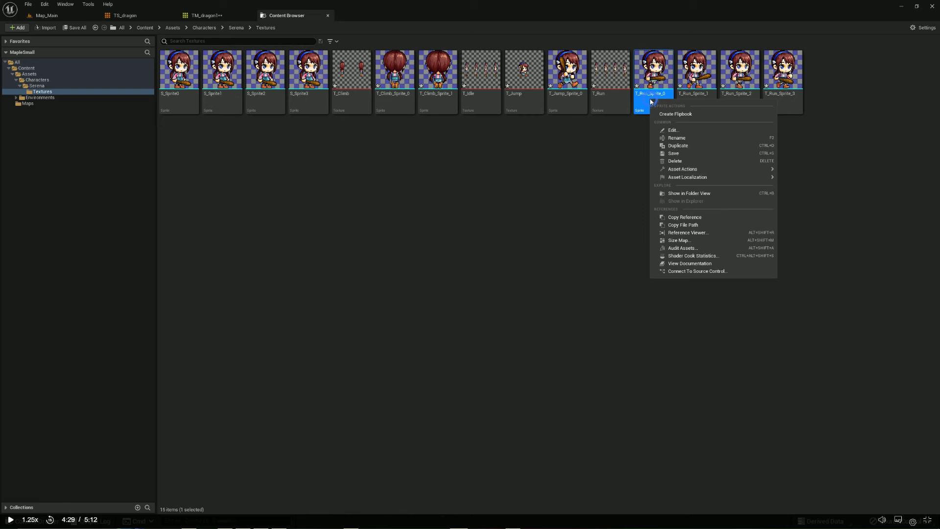
pyautogui.click(676, 138)
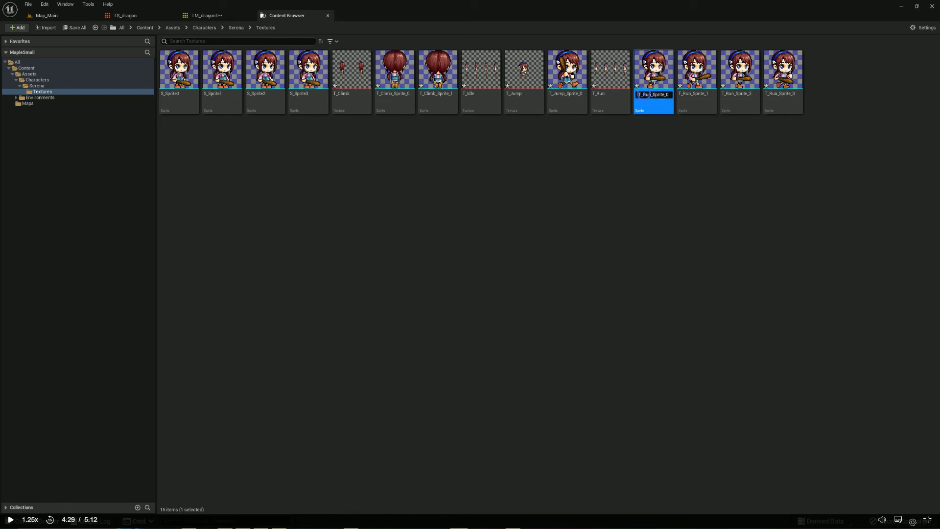
pyautogui.write('S_Run0')
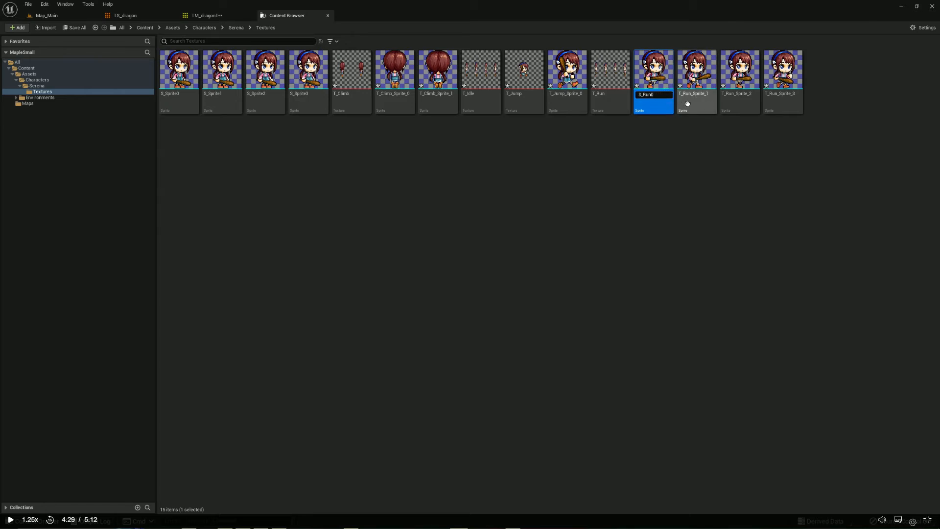
pyautogui.press('Return')
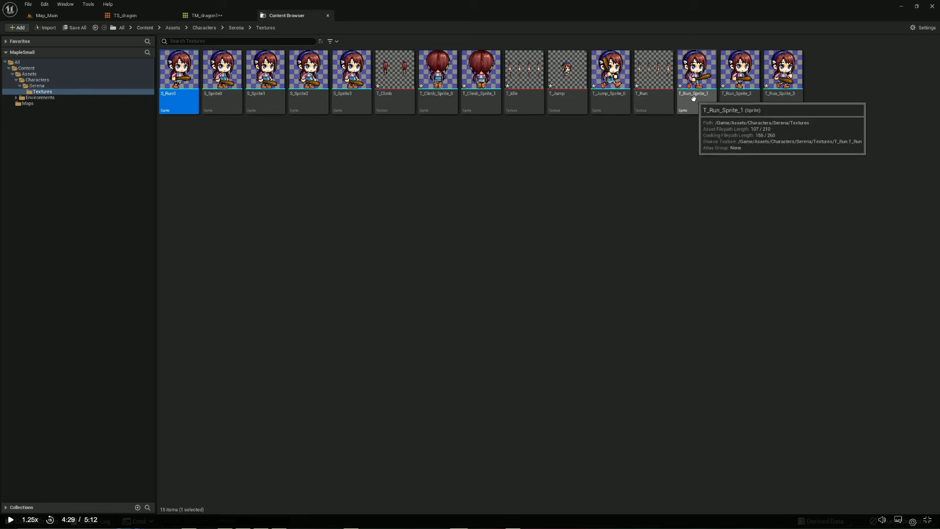
# Rename the T_Run_Sprite_1 sprite as S_Run1 in Serena's Textures folder
pyautogui.click(693, 99)
pyautogui.rightClick(693, 99)
pyautogui.click(715, 137)
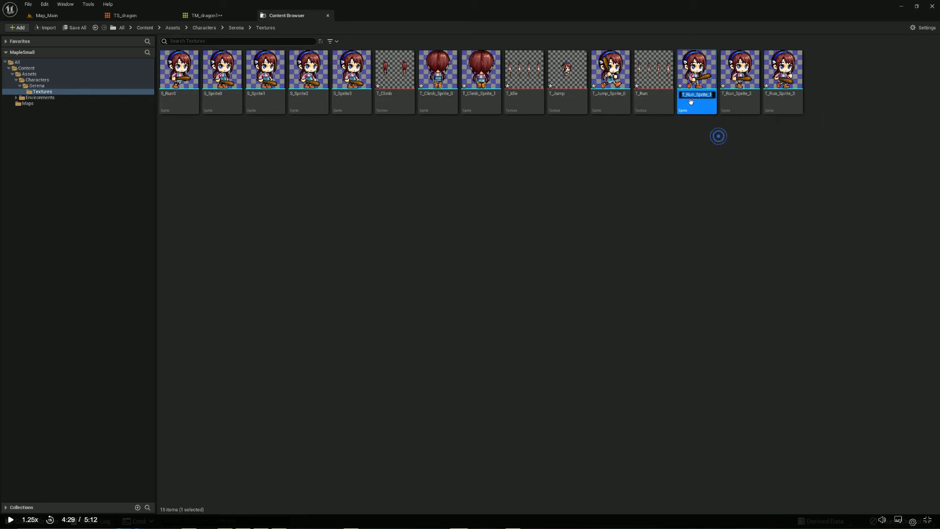
pyautogui.press('Home')
pyautogui.press('Delete')
pyautogui.write('S')
pyautogui.press('Delete')
pyautogui.press('Delete')
pyautogui.press('Delete')
pyautogui.press('Delete')
pyautogui.press('Delete')
pyautogui.press('Delete')
pyautogui.press('Delete')
pyautogui.press('Delete')
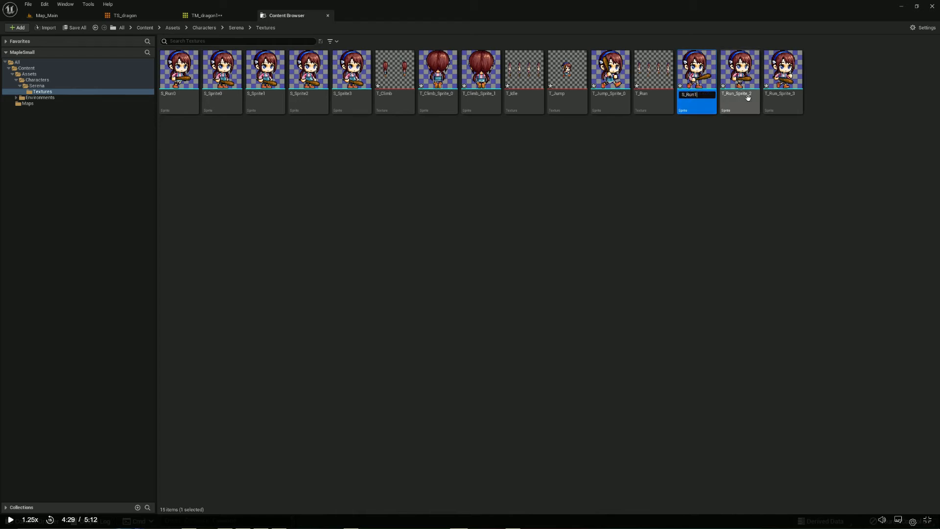
pyautogui.press('Return')
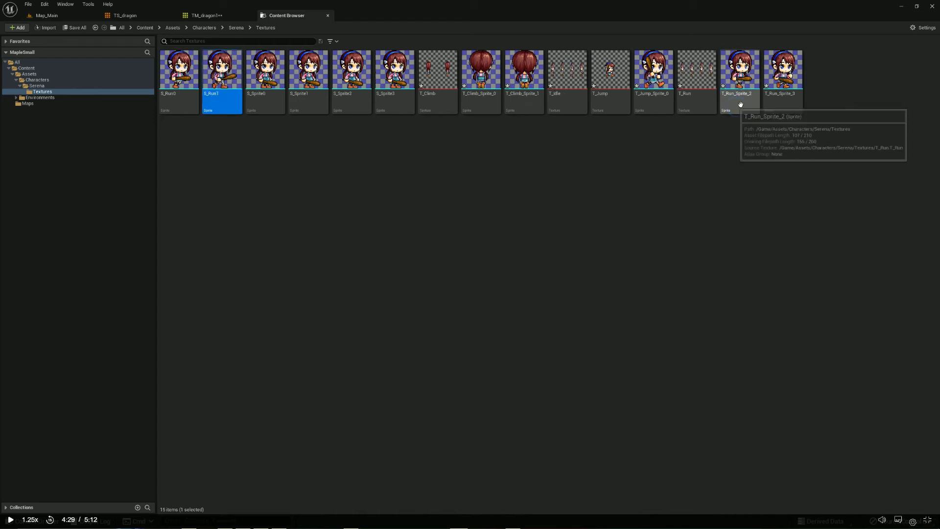
# Rename the T_Run_Sprite_2 sprite as S_Run2 in the same Textures folder
pyautogui.rightClick(741, 107)
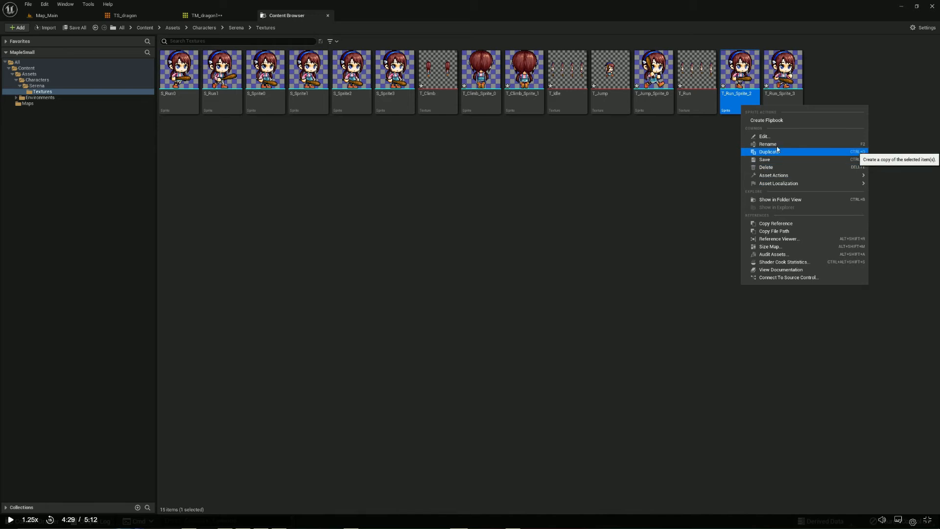
pyautogui.click(772, 144)
pyautogui.click(727, 94)
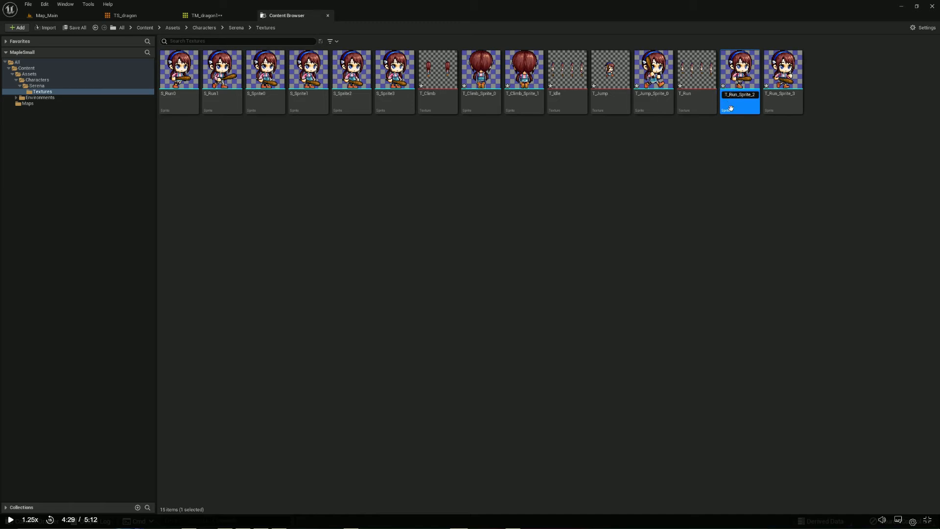
pyautogui.write('S')
pyautogui.press('Delete')
pyautogui.press('BackSpace')
pyautogui.press('Return')
# Rename the T_Run_Sprite_3 sprite as S_Run3 and clear the asset selection
pyautogui.rightClick(775, 101)
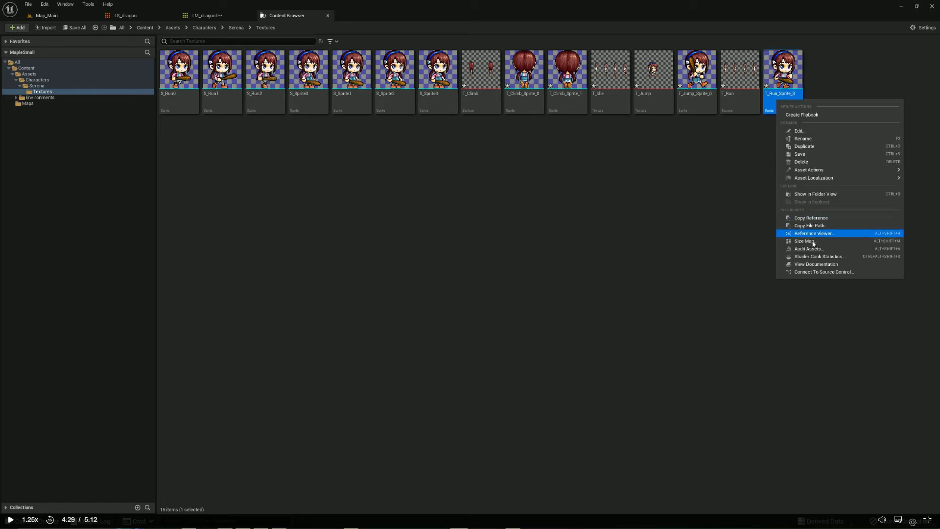
pyautogui.click(803, 139)
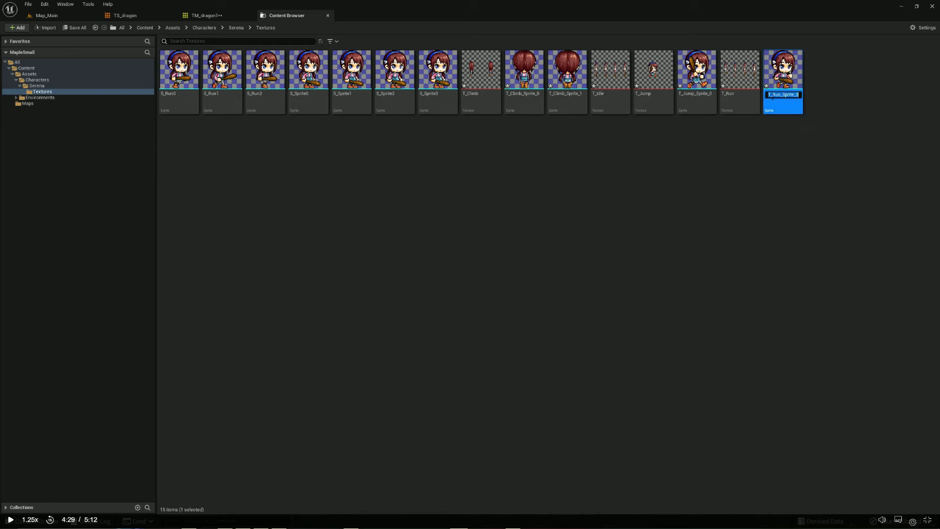
pyautogui.press('Home')
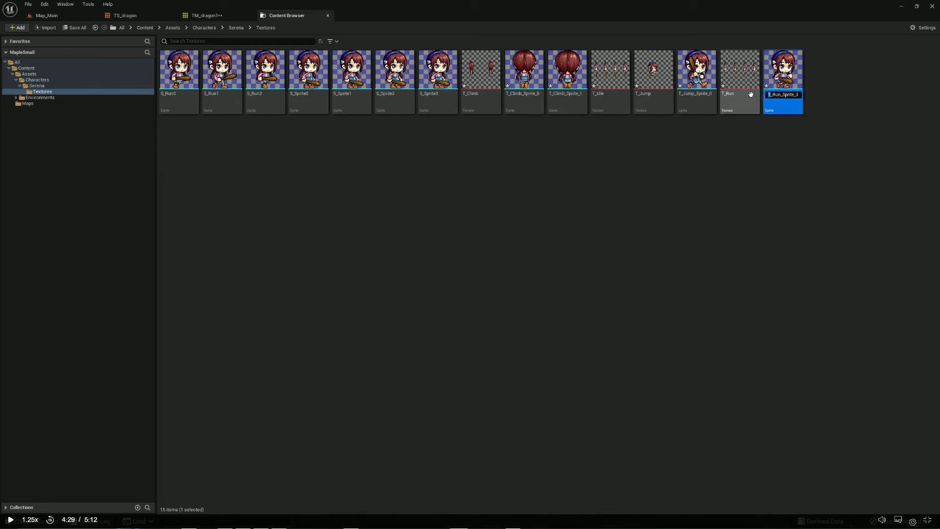
pyautogui.press('Delete')
pyautogui.write('S')
pyautogui.moveTo(780, 95); pyautogui.dragTo(795, 95)
pyautogui.press('BackSpace')
pyautogui.press('Return')
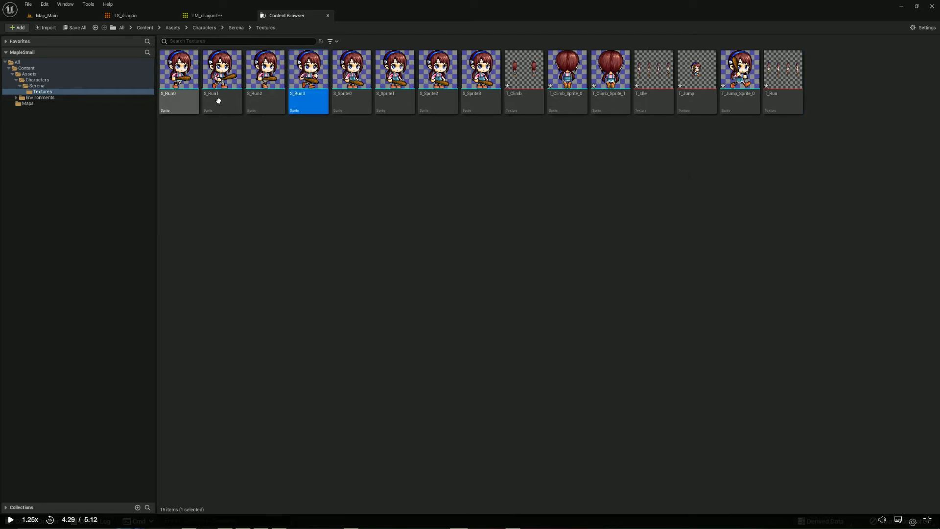
pyautogui.click(311, 163)
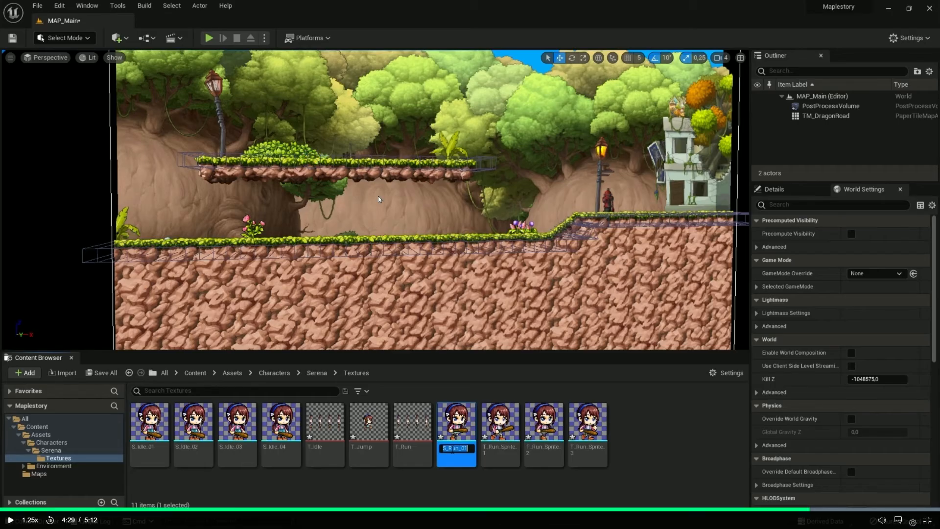
# Return to the lesson and watch its part on saving the run sprites and checking T_Jump with Extract Sprites
pyautogui.click(378, 195)
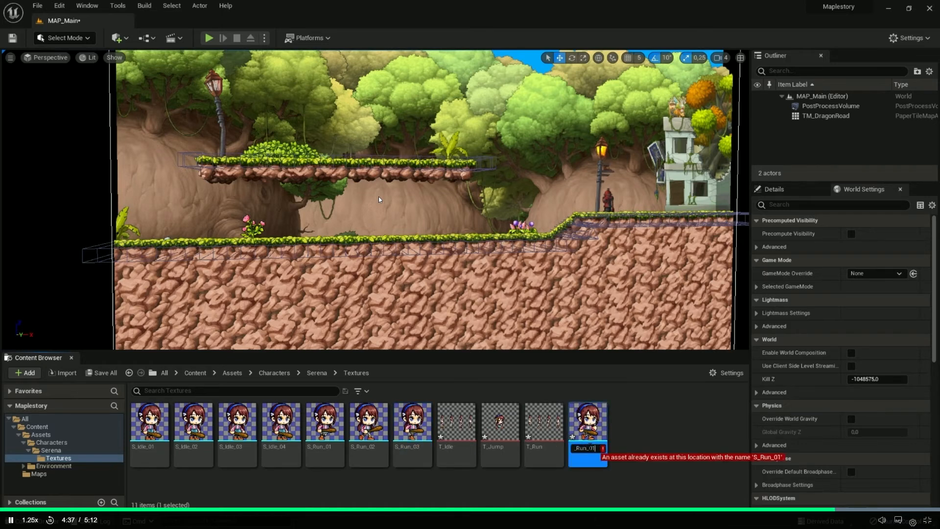
pyautogui.click(37, 5)
pyautogui.click(64, 66)
pyautogui.click(543, 435)
pyautogui.doubleClick(553, 431)
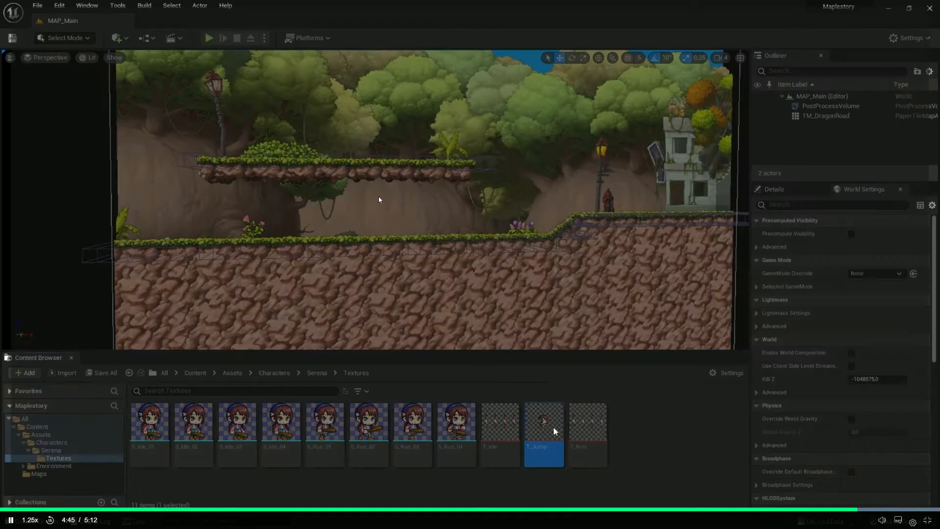
pyautogui.click(929, 8)
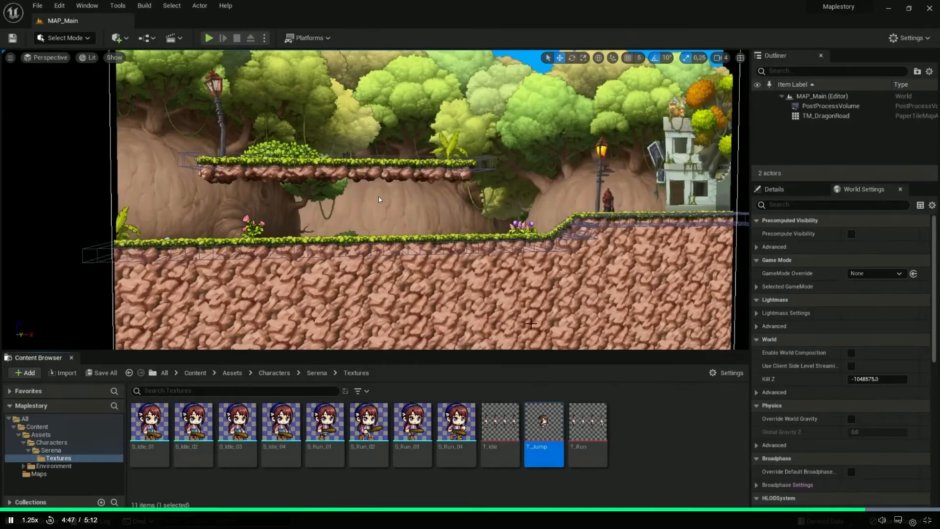
pyautogui.rightClick(545, 429)
pyautogui.moveTo(611, 152)
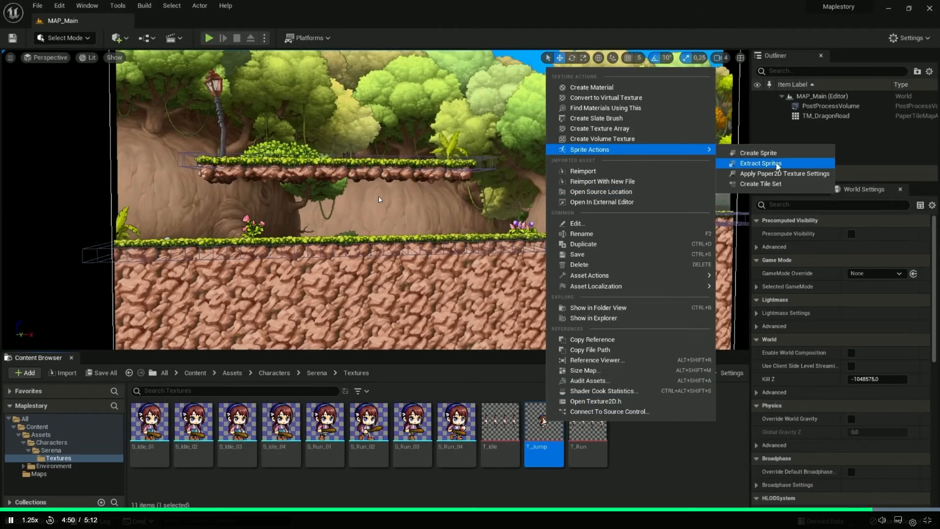
pyautogui.click(760, 163)
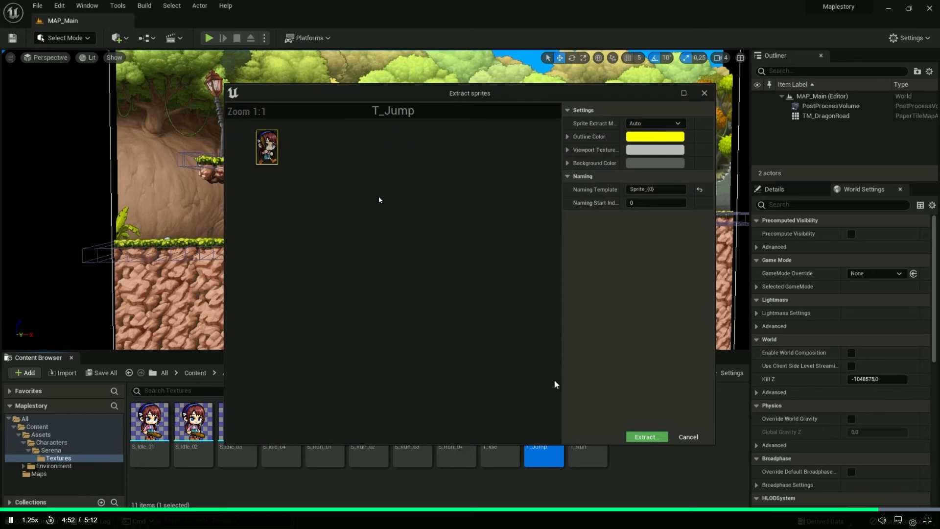
pyautogui.click(688, 437)
# Watch how the lesson creates a single sprite from the T_Jump texture and names it S_Jump
pyautogui.rightClick(541, 419)
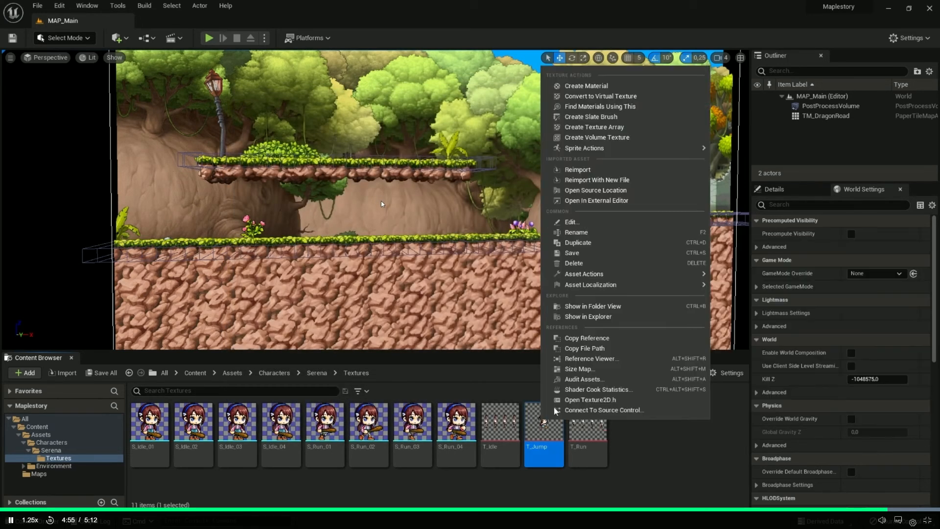
pyautogui.moveTo(686, 148)
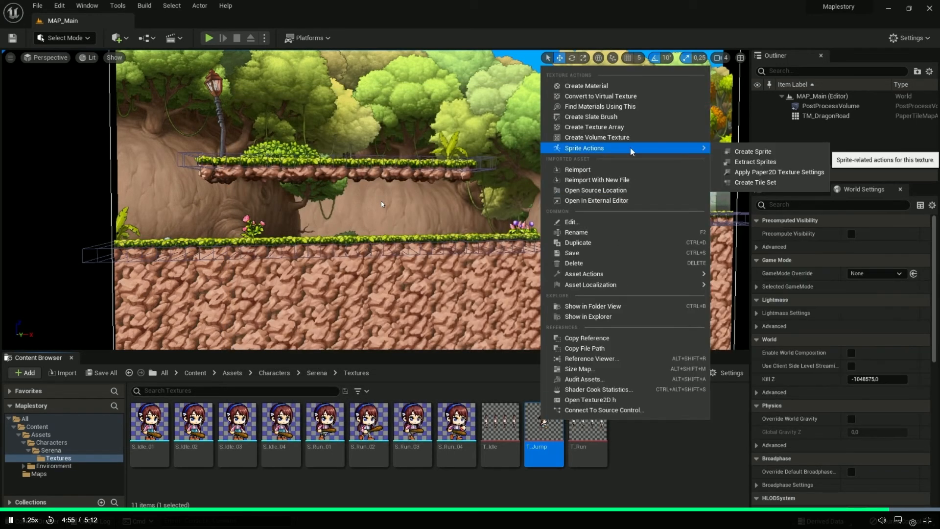
pyautogui.click(757, 152)
pyautogui.write('S_')
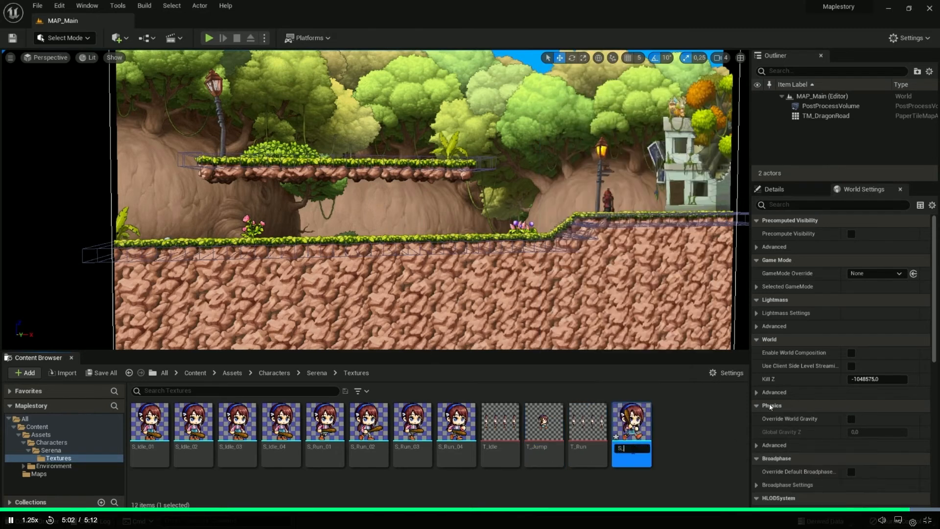
pyautogui.write('Jump')
pyautogui.click(732, 413)
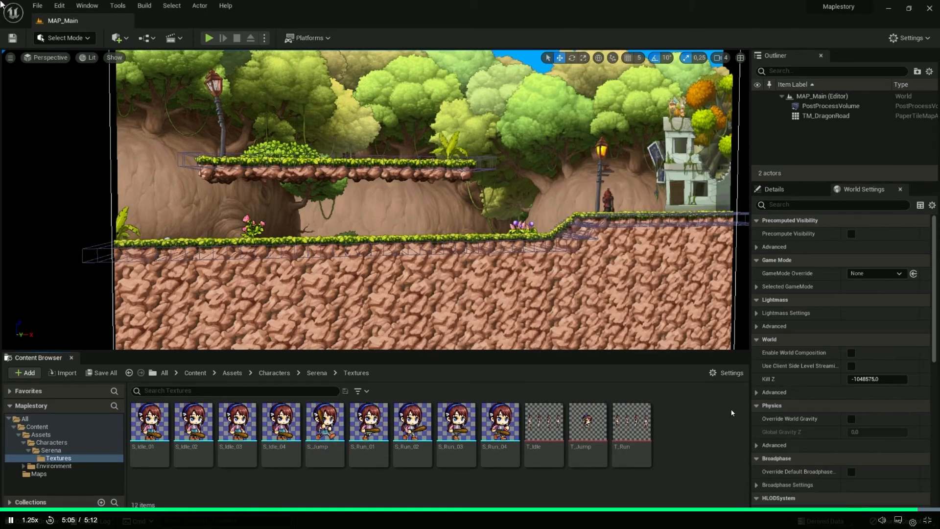
pyautogui.click(36, 7)
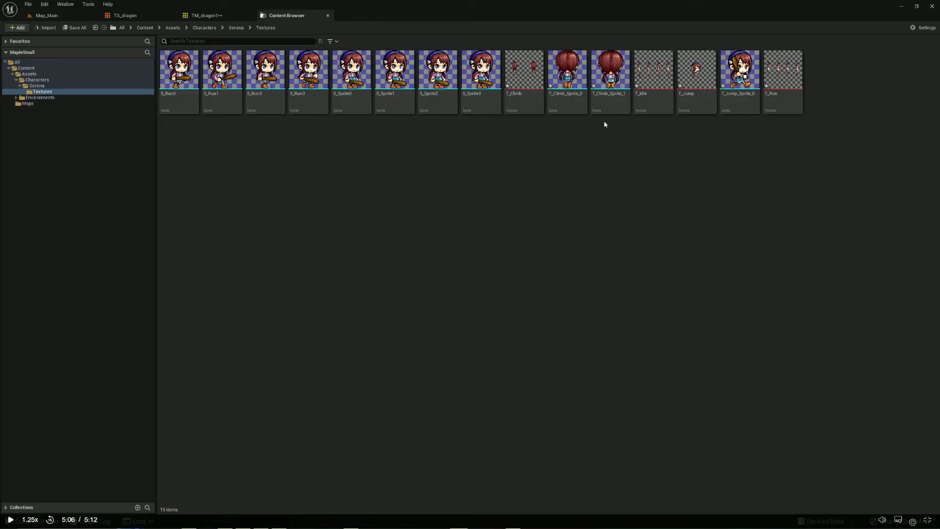
# Switch to MapleSmall and rename the T_Jump_Sprite_0 sprite as S_Jump in Serena's Textures folder
pyautogui.click(738, 102)
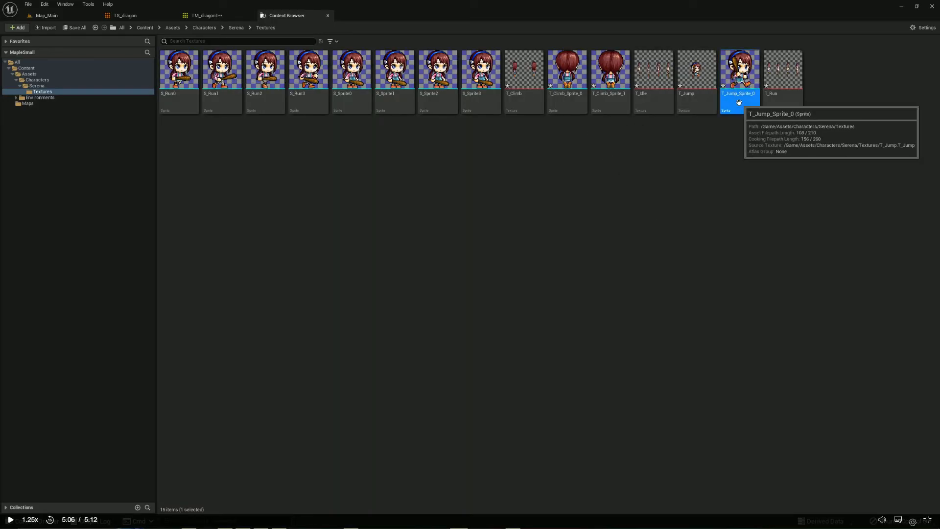
pyautogui.rightClick(738, 102)
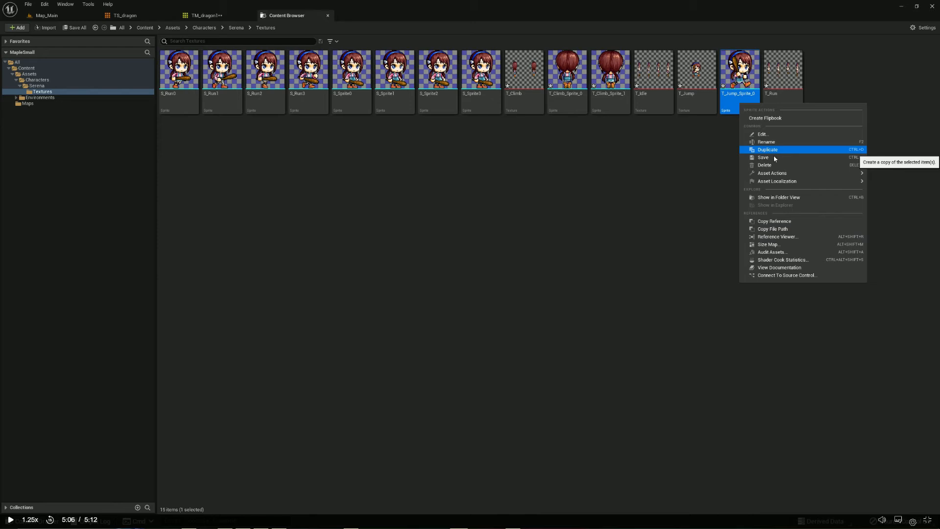
pyautogui.click(767, 142)
pyautogui.click(728, 96)
pyautogui.write('S')
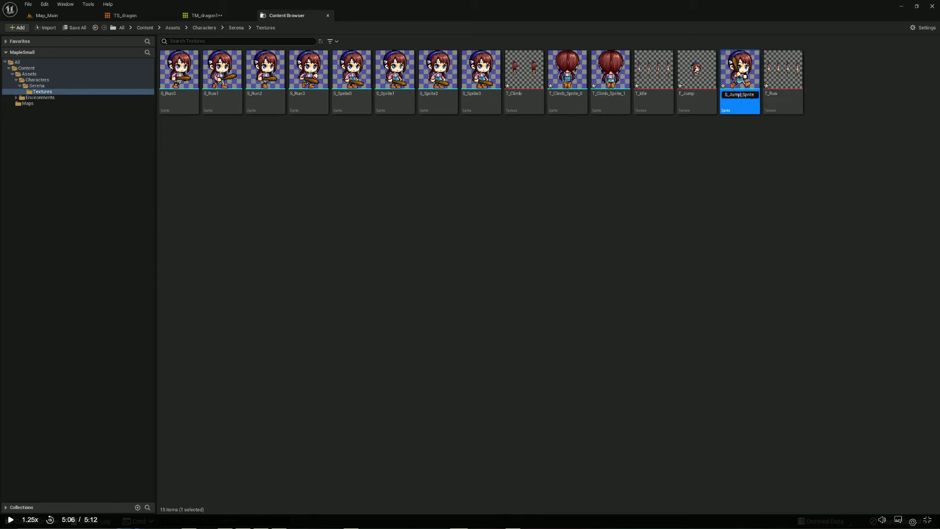
pyautogui.moveTo(740, 95); pyautogui.dragTo(790, 100)
pyautogui.press('BackSpace')
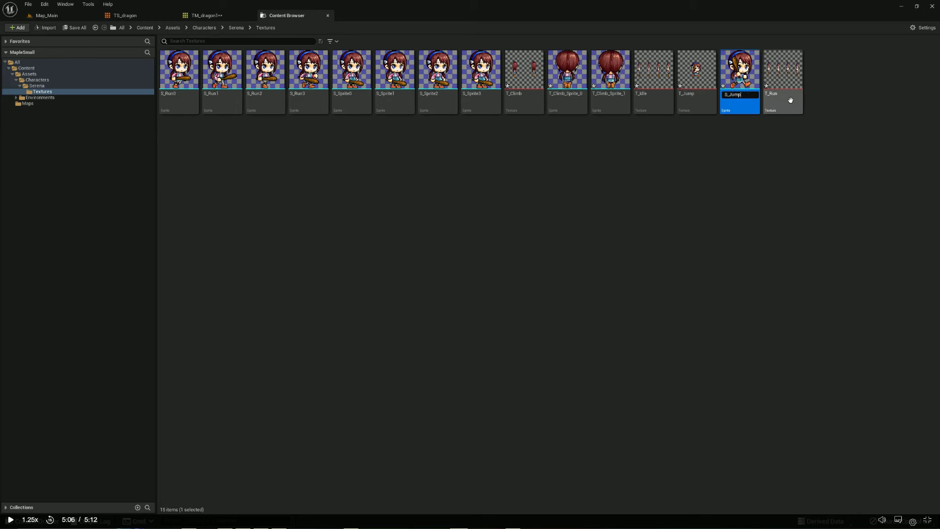
pyautogui.click(739, 170)
# Switch to the lesson and watch its closing part after the jump sprite is named
pyautogui.hotkey('alt', 'Tab')
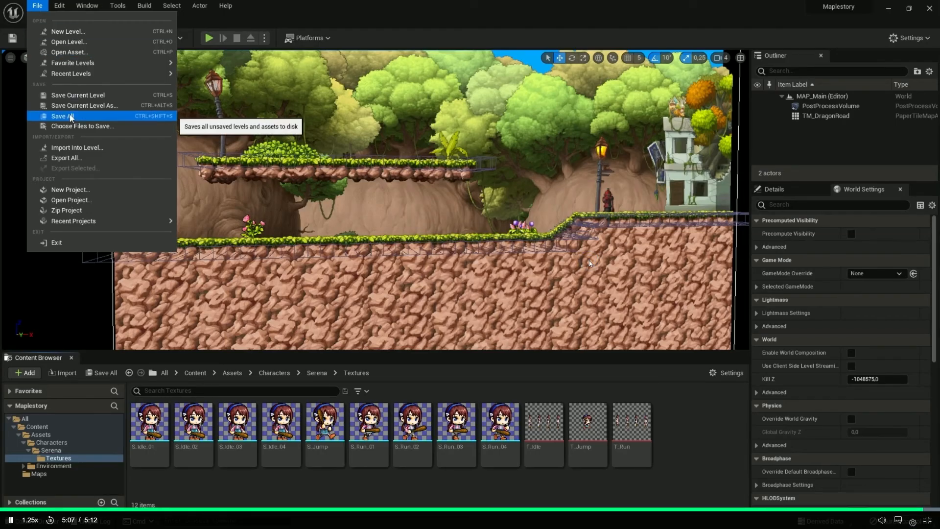
pyautogui.click(71, 117)
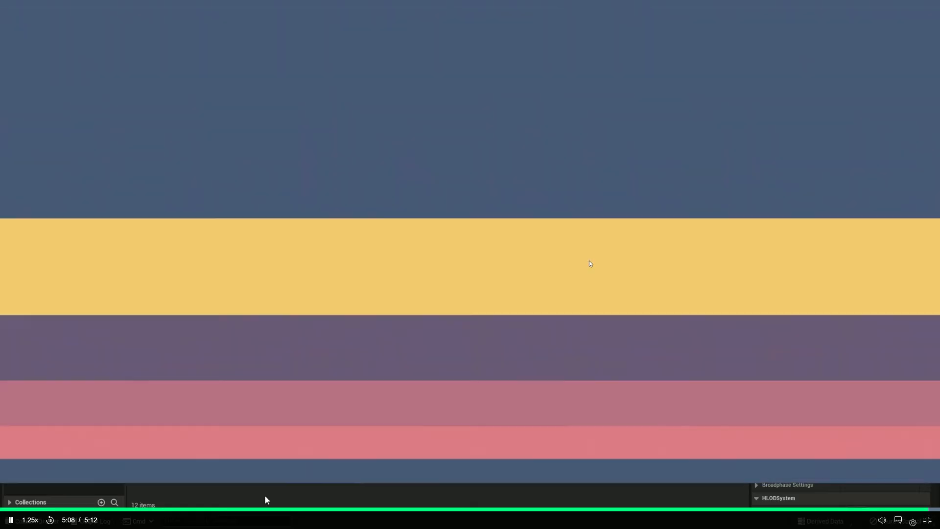
pyautogui.click(590, 263)
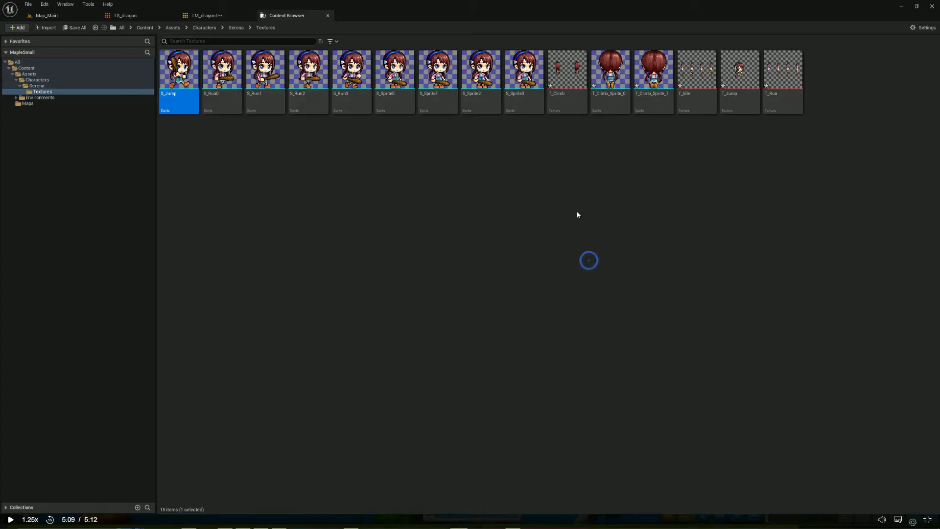
# Switch to MapleSmall and rename the T_Climb_Sprite_0 sprite as S_Climb0
pyautogui.click(610, 99)
pyautogui.rightClick(611, 99)
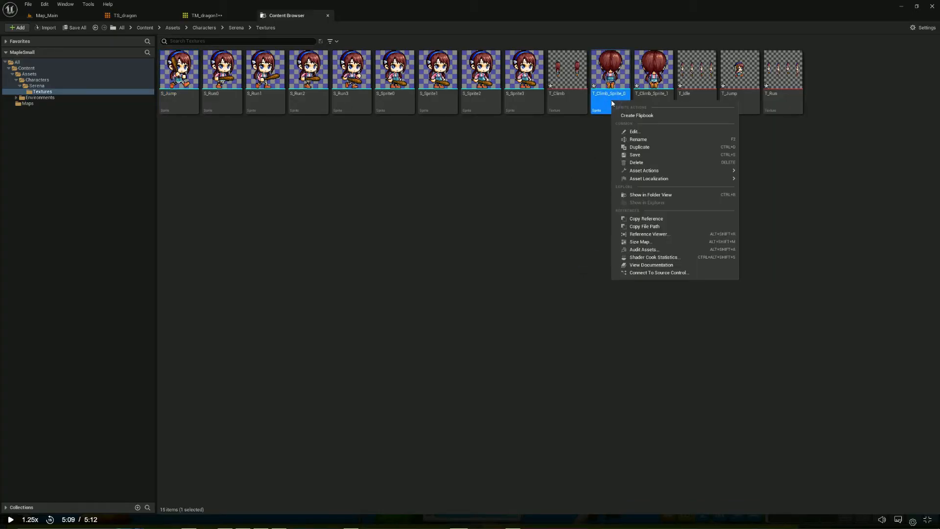
pyautogui.click(658, 140)
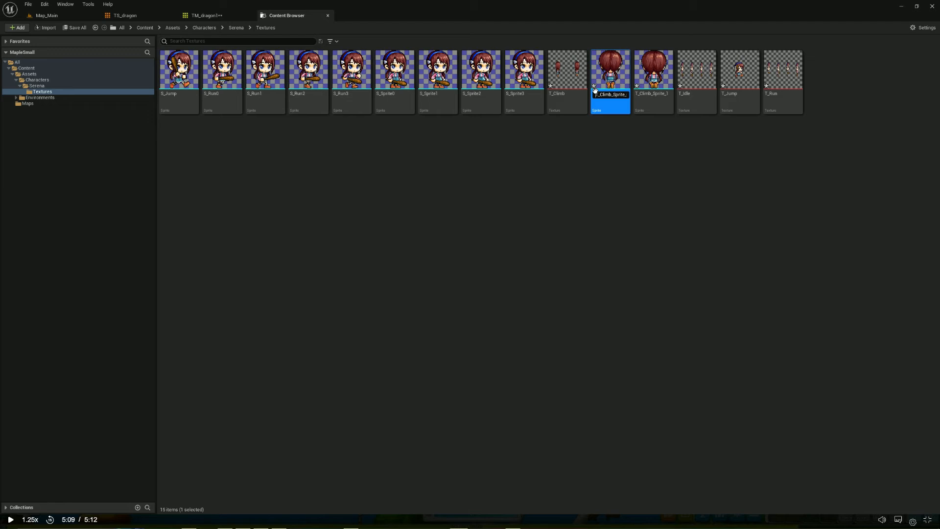
pyautogui.press('BackSpace')
pyautogui.write('S')
pyautogui.press('Return')
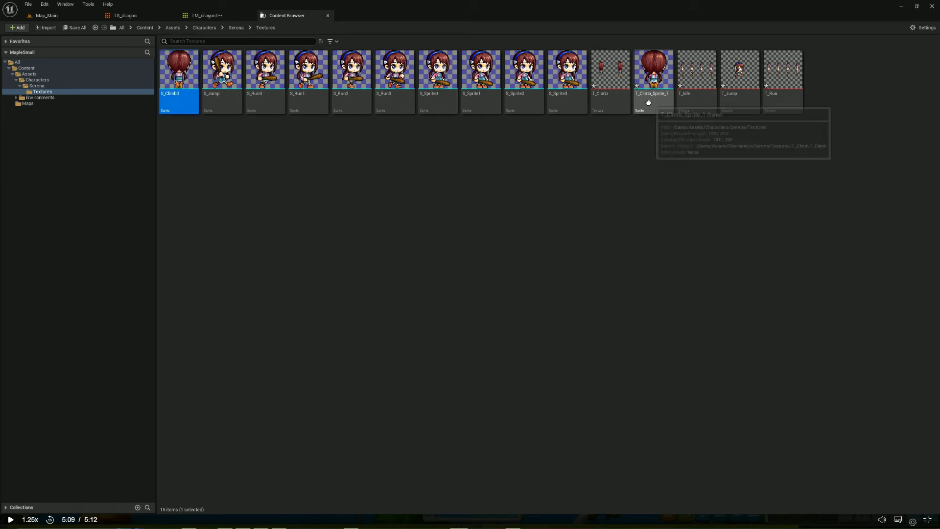
# Rename the second climb sprite, T_Climb_Sprite_1, so that its name starts with S_Climb
pyautogui.click(655, 105)
pyautogui.rightClick(655, 105)
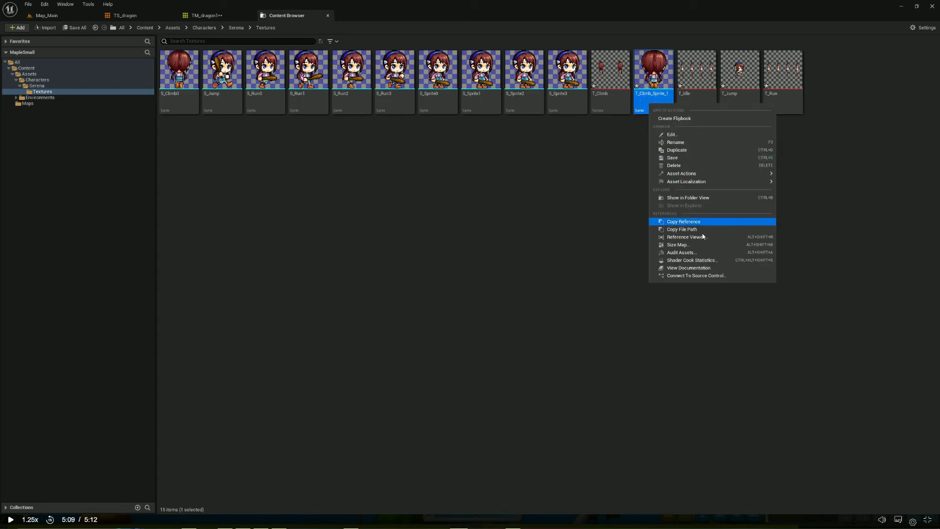
pyautogui.click(690, 143)
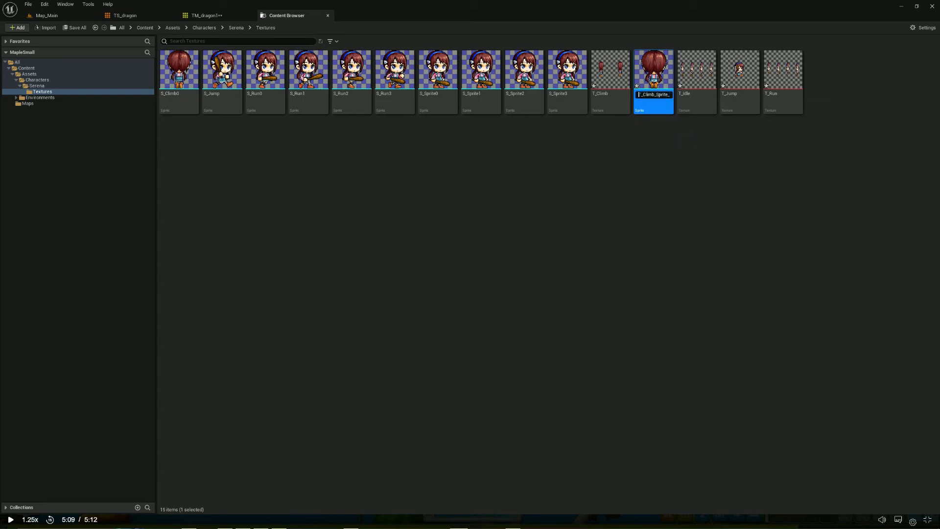
pyautogui.press('BackSpace')
pyautogui.moveTo(668, 94); pyautogui.dragTo(669, 94)
pyautogui.press('BackSpace')
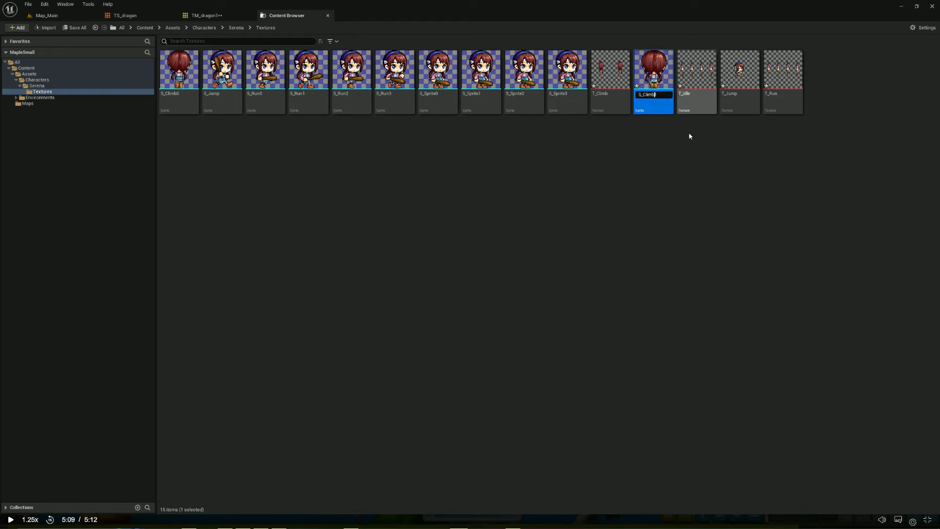
pyautogui.press('Return')
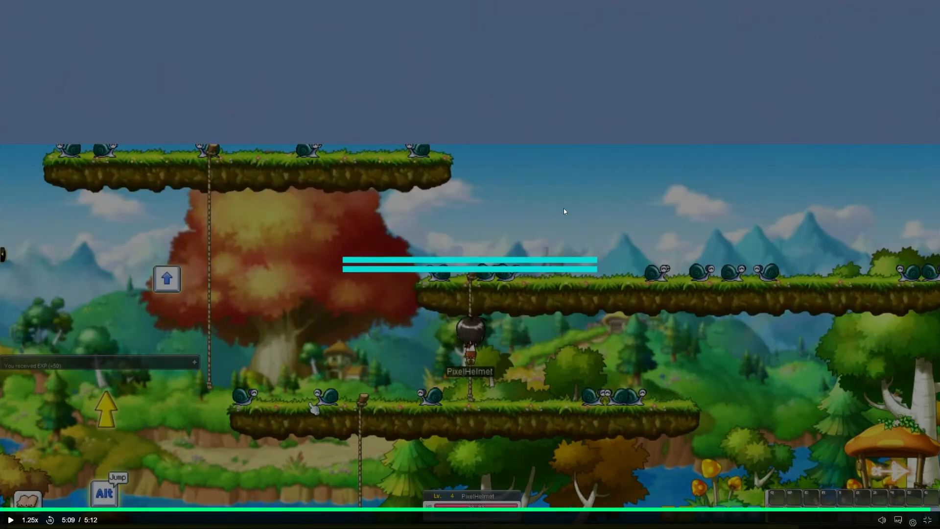
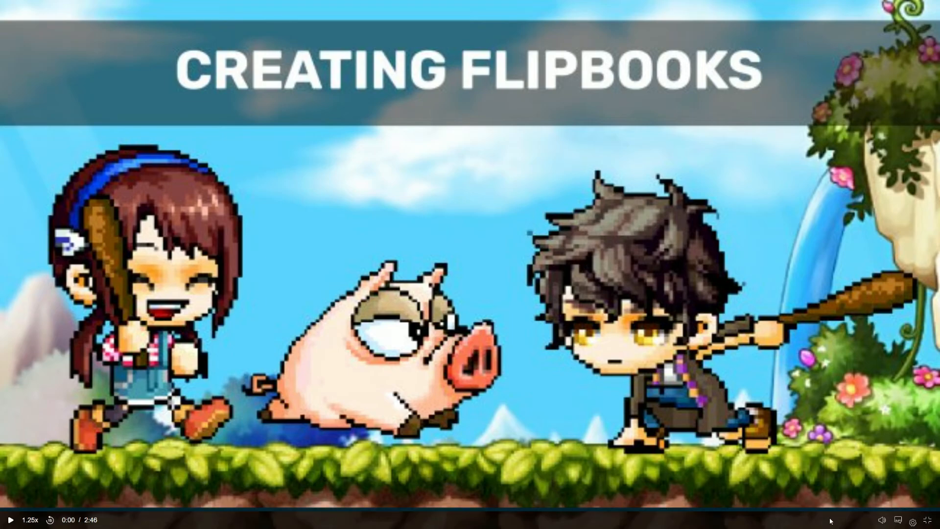
# Play the Creating Flipbooks lesson and watch how the idle sprites are made into a flipbook named FB_Idle
pyautogui.press('space')
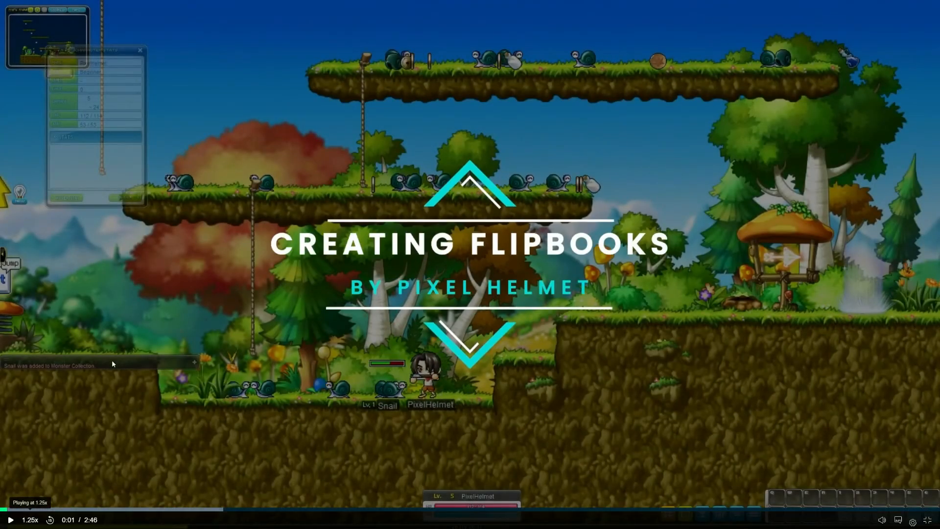
pyautogui.click(9, 517)
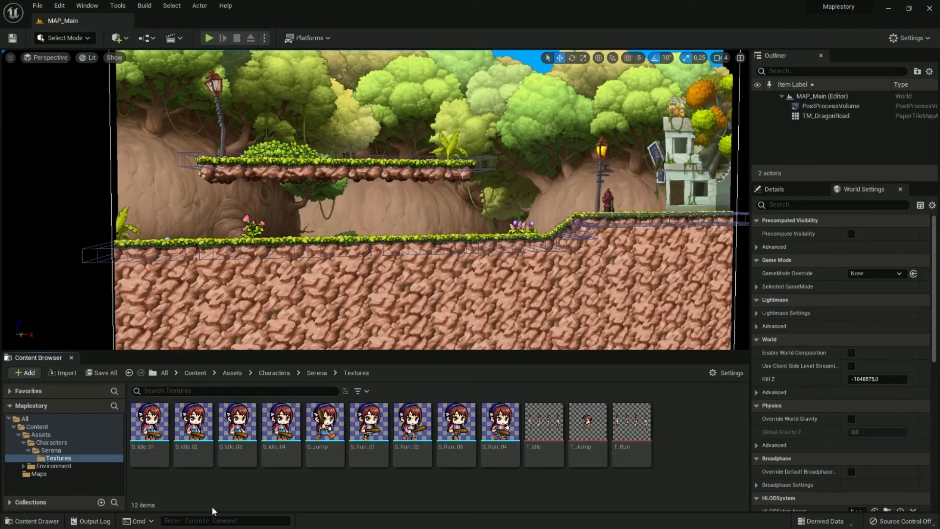
pyautogui.moveTo(379, 274); pyautogui.dragTo(403, 266, button='right')
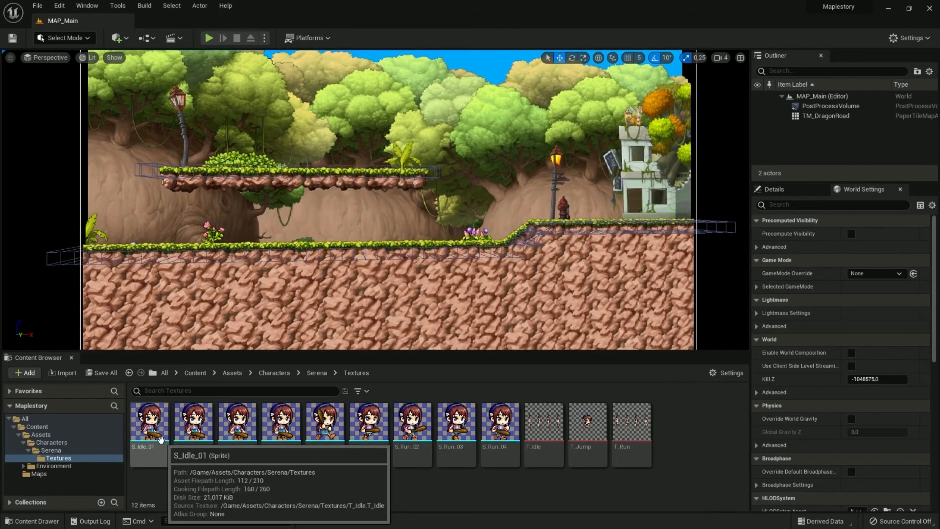
pyautogui.click(147, 447)
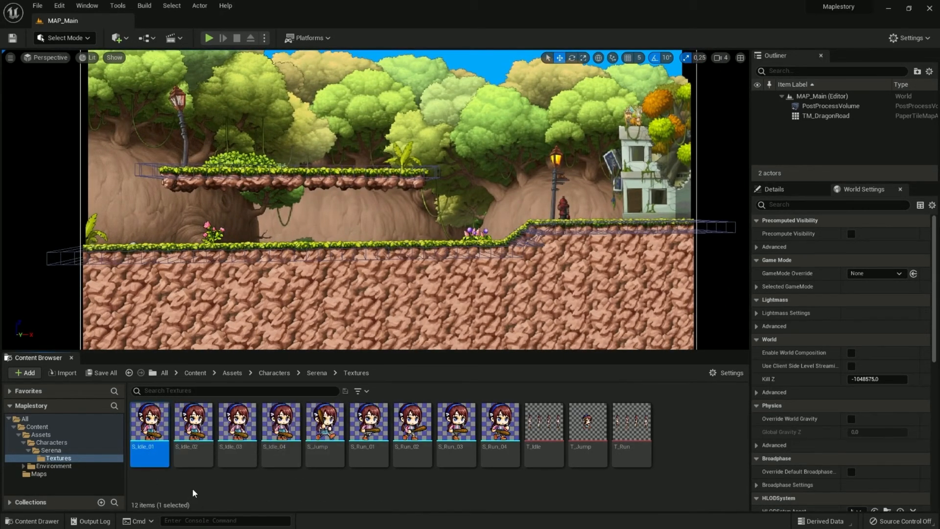
pyautogui.keyDown('ctrl'); pyautogui.click(195, 461); pyautogui.keyUp('ctrl')
pyautogui.keyDown('ctrl'); pyautogui.click(236, 456); pyautogui.keyUp('ctrl')
pyautogui.keyDown('ctrl'); pyautogui.click(275, 458); pyautogui.keyUp('ctrl')
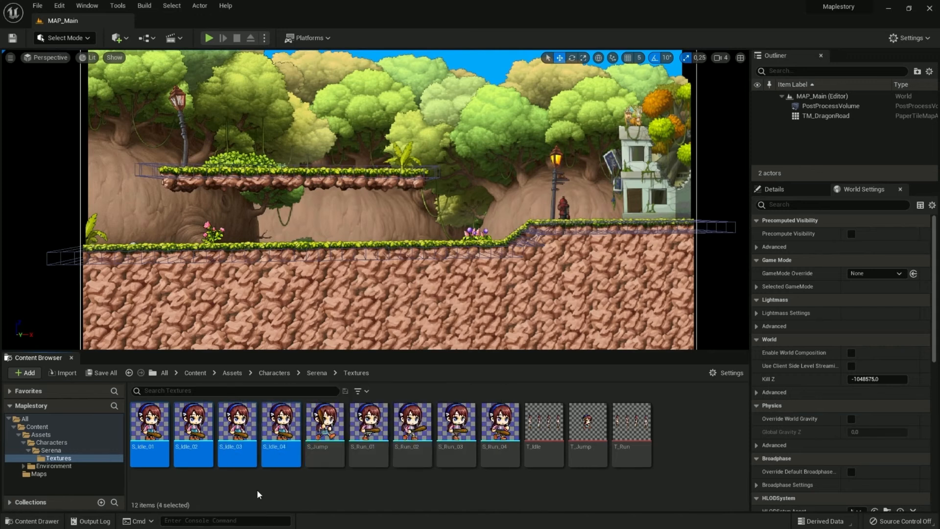
pyautogui.click(258, 492)
pyautogui.click(149, 426)
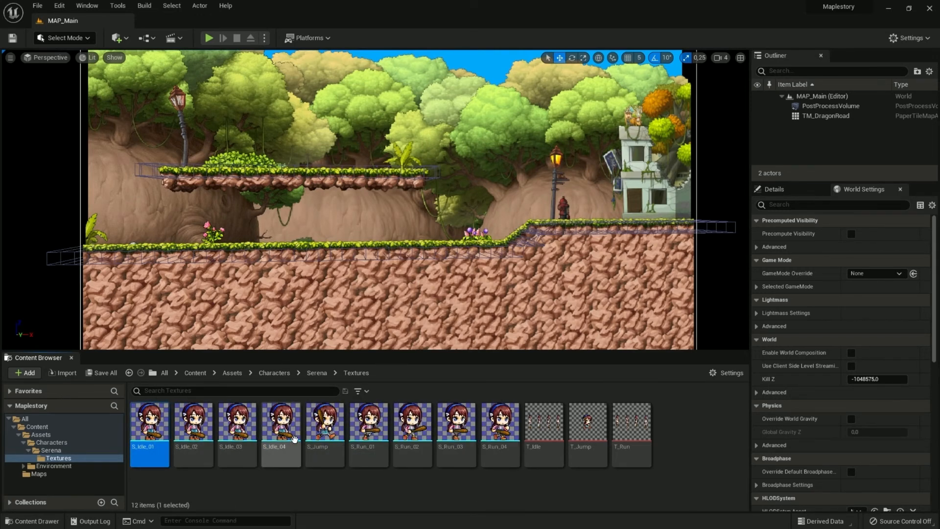
pyautogui.keyDown('shift'); pyautogui.click(292, 429); pyautogui.keyUp('shift')
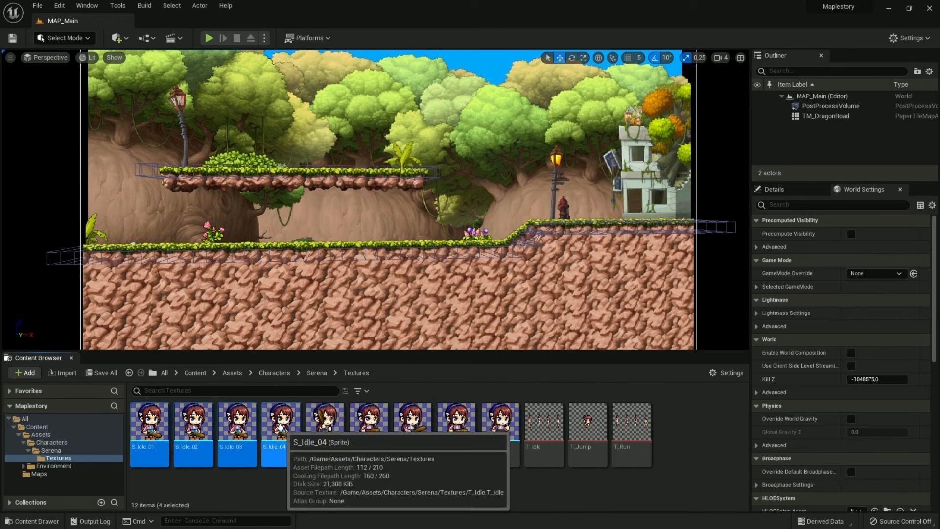
pyautogui.rightClick(284, 425)
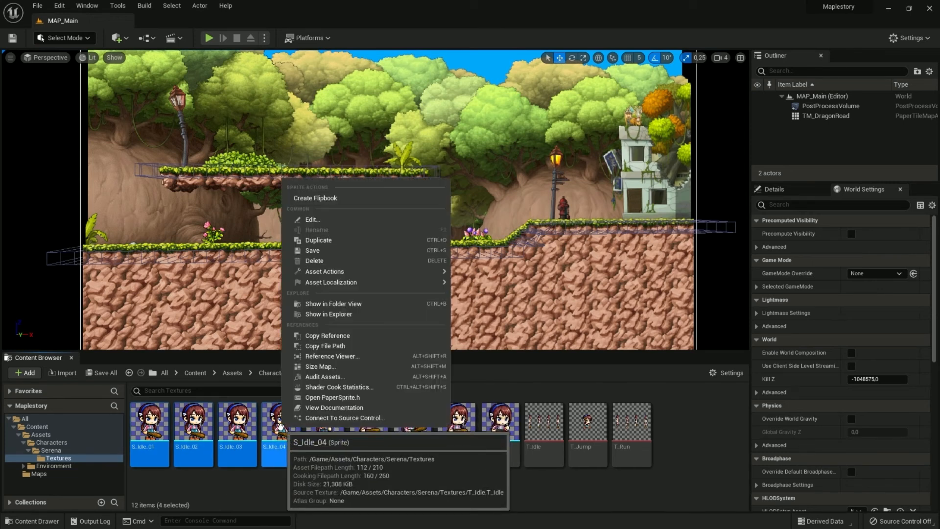
pyautogui.click(316, 198)
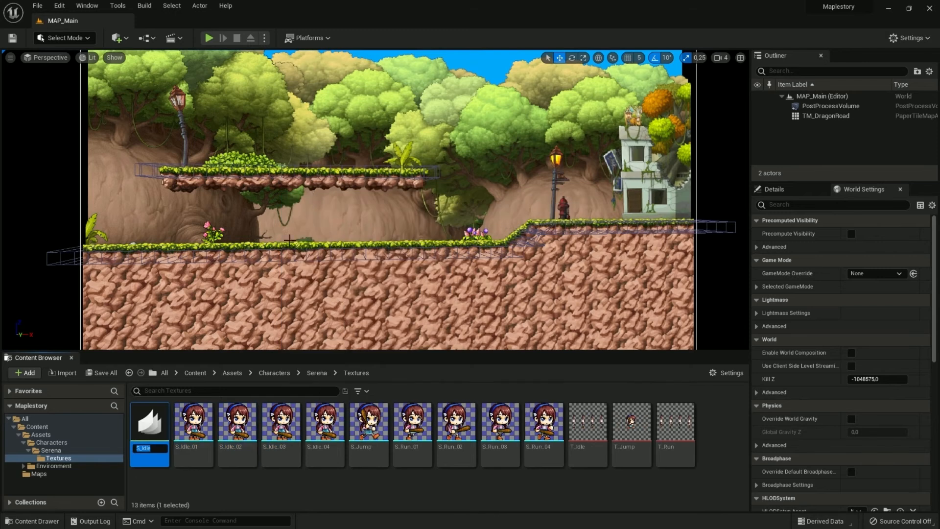
pyautogui.press('Home')
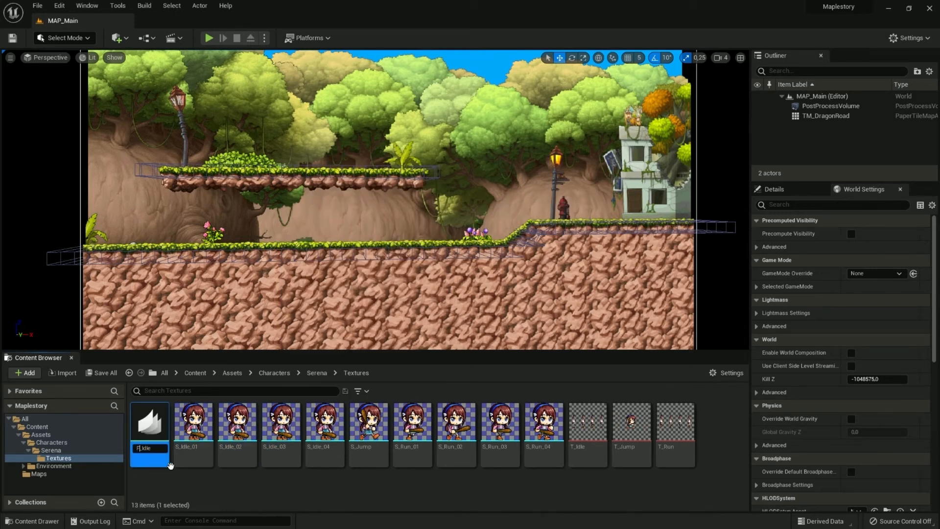
pyautogui.write('FB')
pyautogui.press('Return')
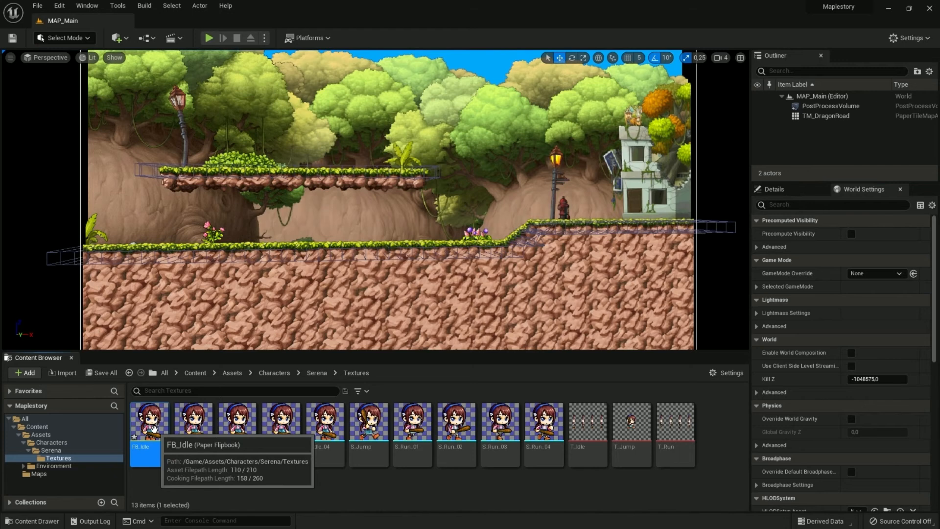
# Watch how the lesson sets the FB_Idle flipbook's frames per second, and pause the video
pyautogui.doubleClick(155, 445)
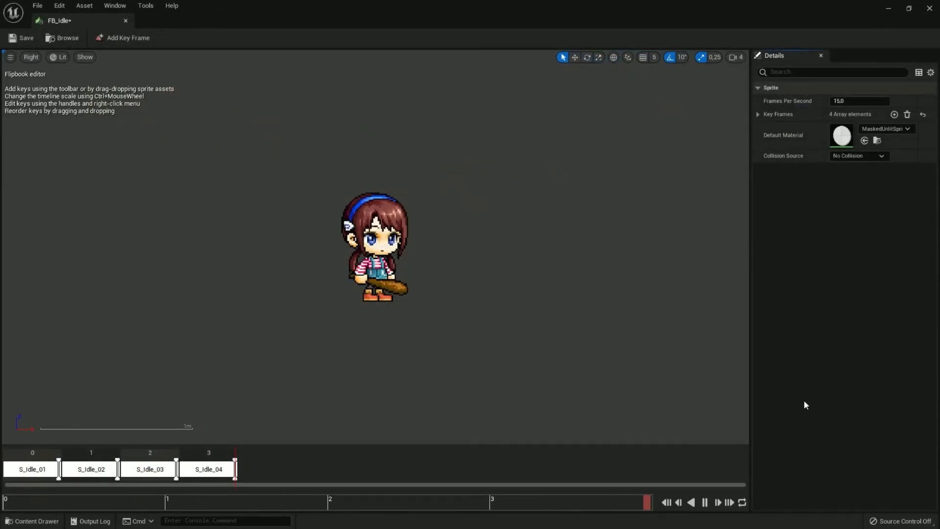
pyautogui.click(839, 100)
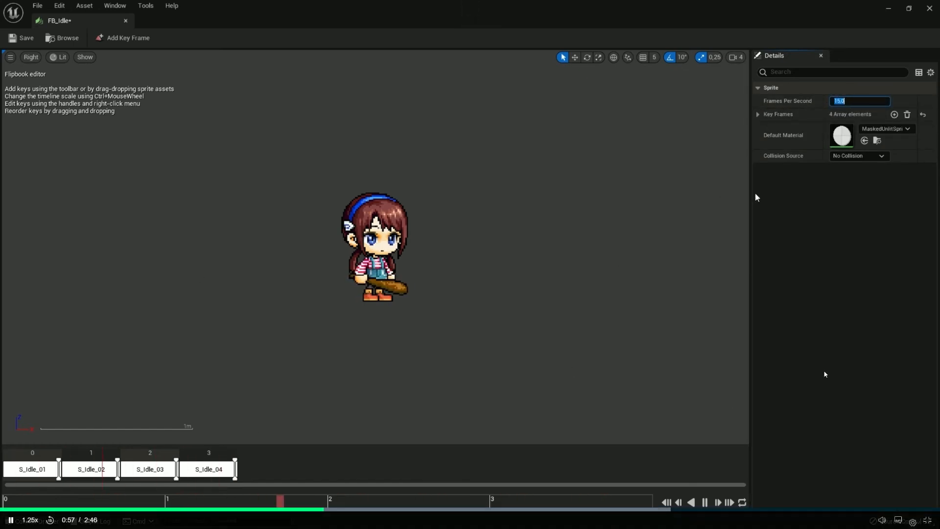
pyautogui.write('2')
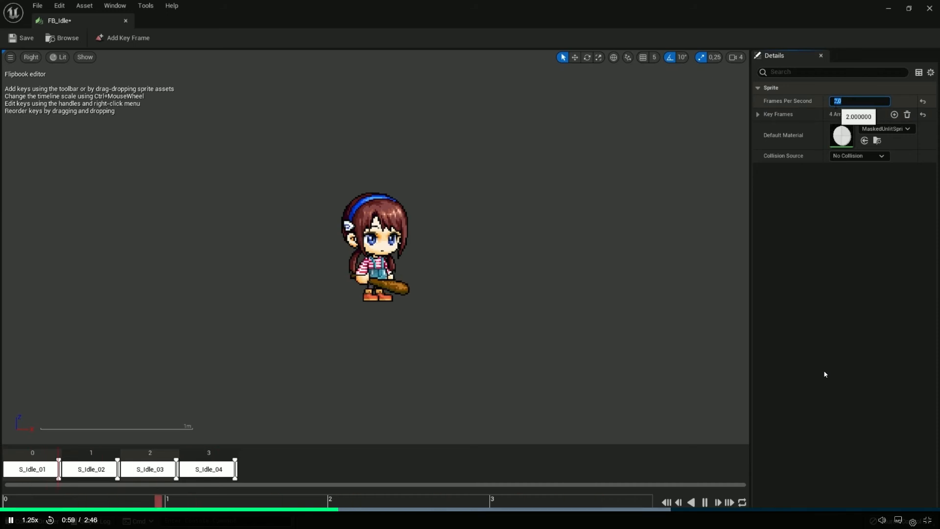
pyautogui.press('Return')
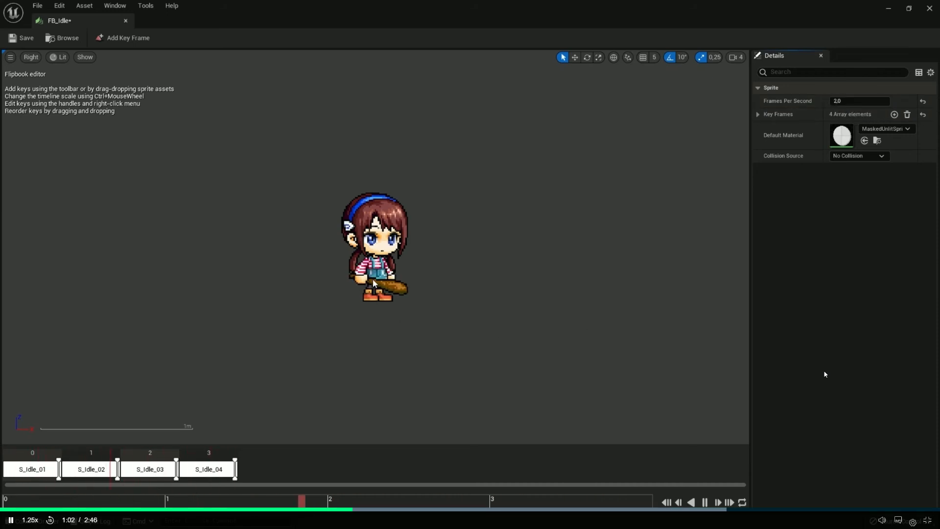
pyautogui.click(824, 372)
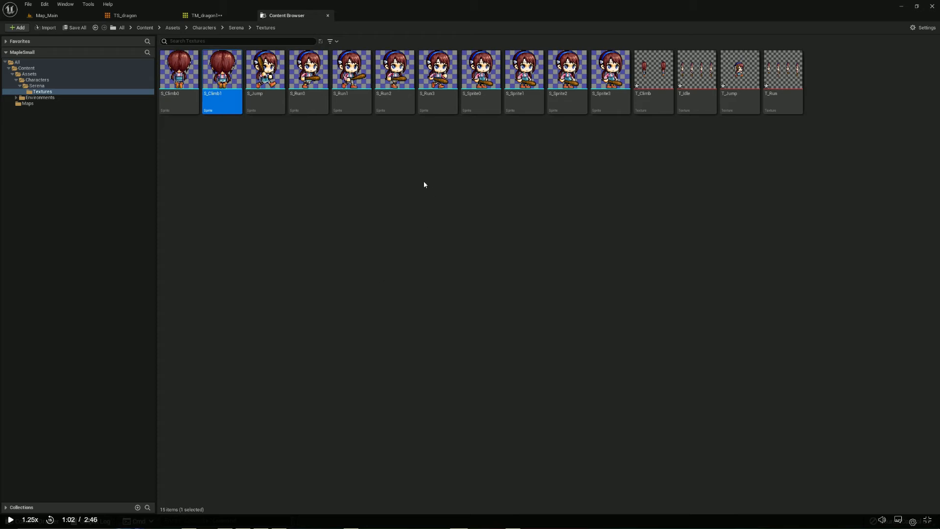
# Switch to MapleSmall and extract sprites from the T_Idle texture in Grid mode with a cell width of 180
pyautogui.click(375, 179)
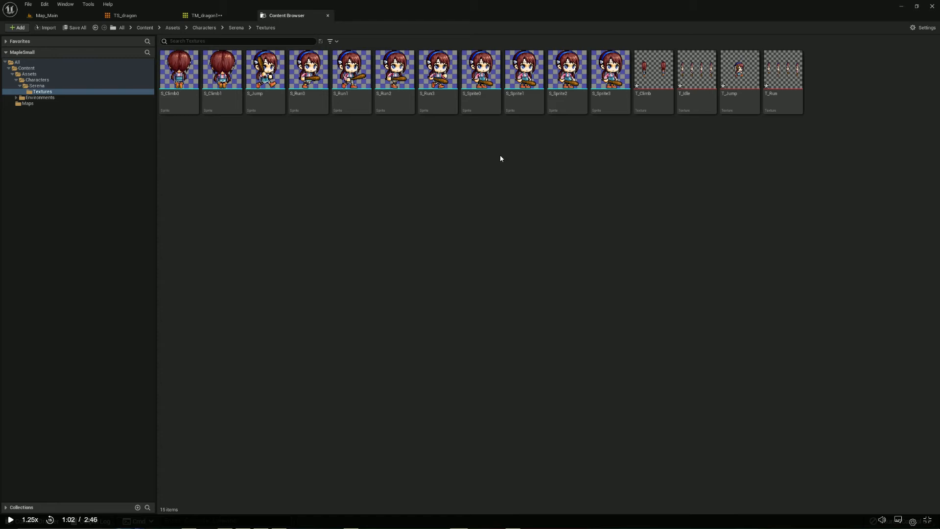
pyautogui.rightClick(701, 106)
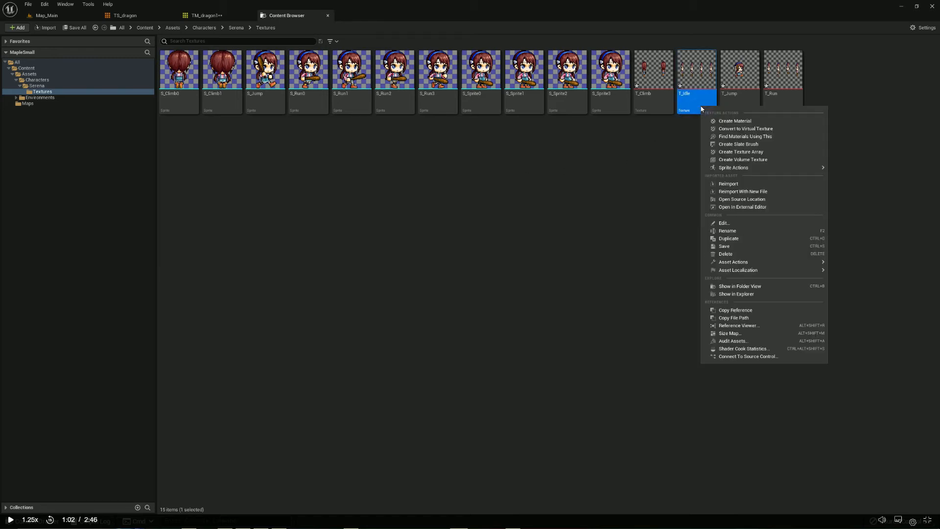
pyautogui.moveTo(783, 168)
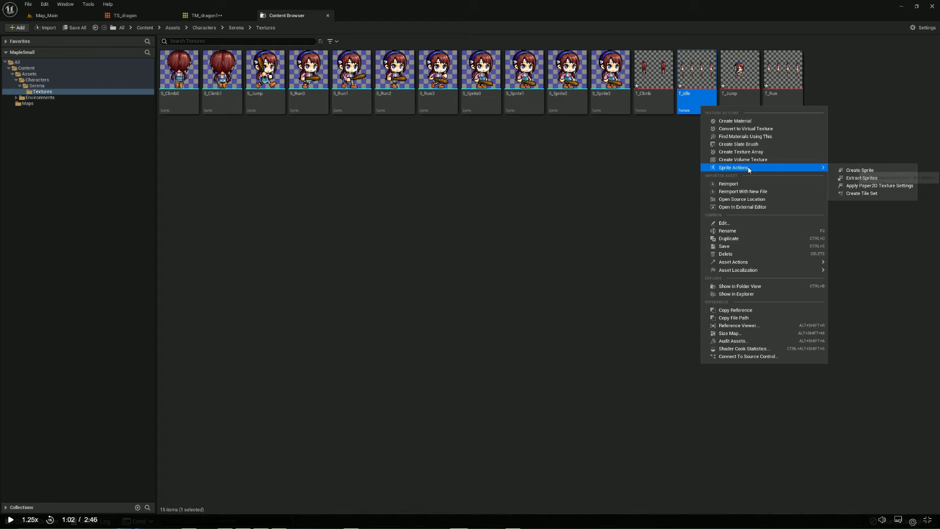
pyautogui.click(868, 179)
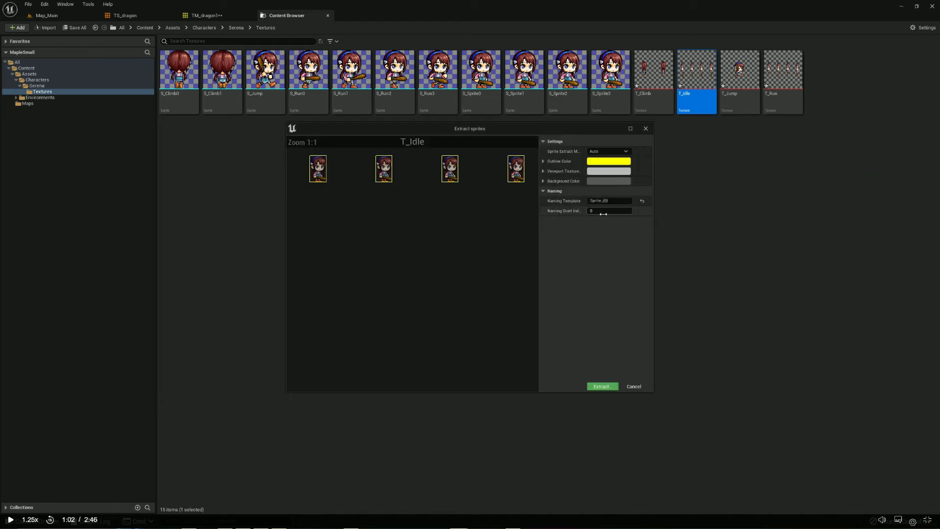
pyautogui.click(610, 151)
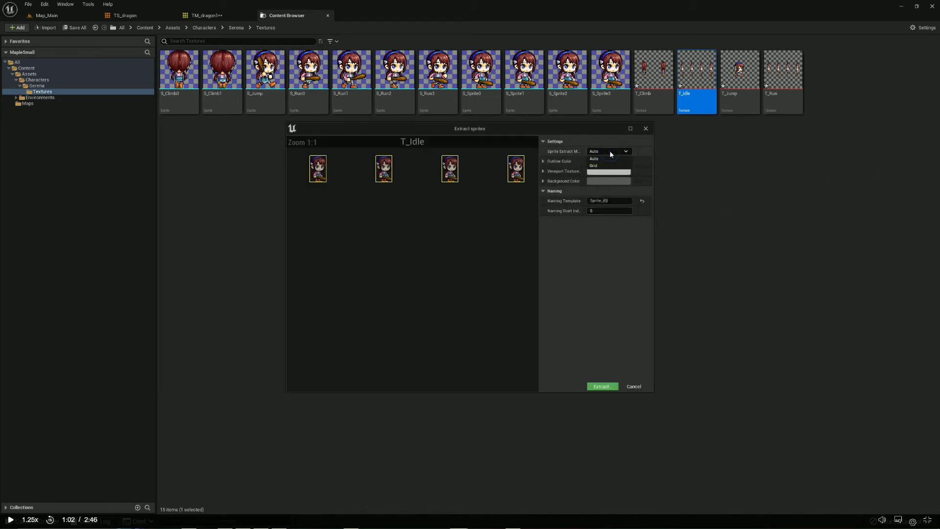
pyautogui.click(609, 166)
pyautogui.click(601, 231)
pyautogui.write('180')
pyautogui.click(601, 386)
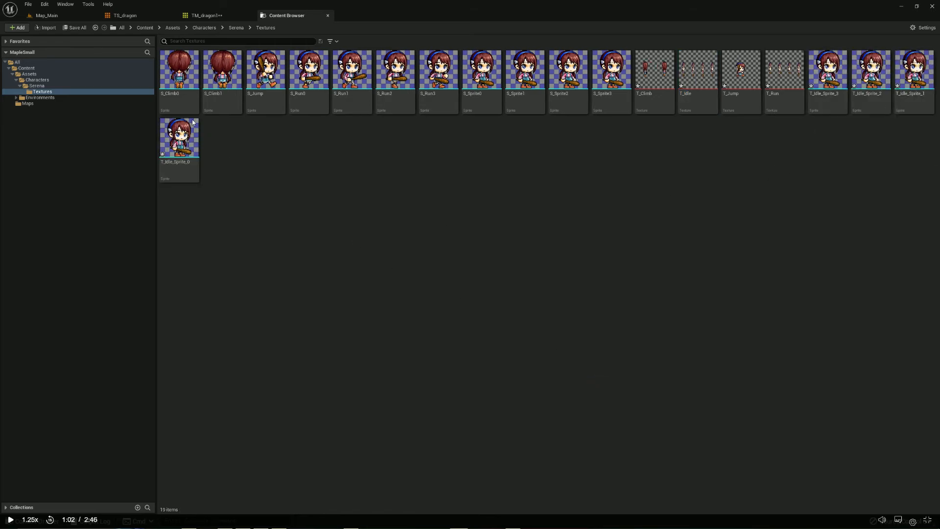
# Refresh the Serena Textures folder and rename the T_Idle_Sprite_0 sprite as S_Idle0
pyautogui.click(37, 85)
pyautogui.click(43, 91)
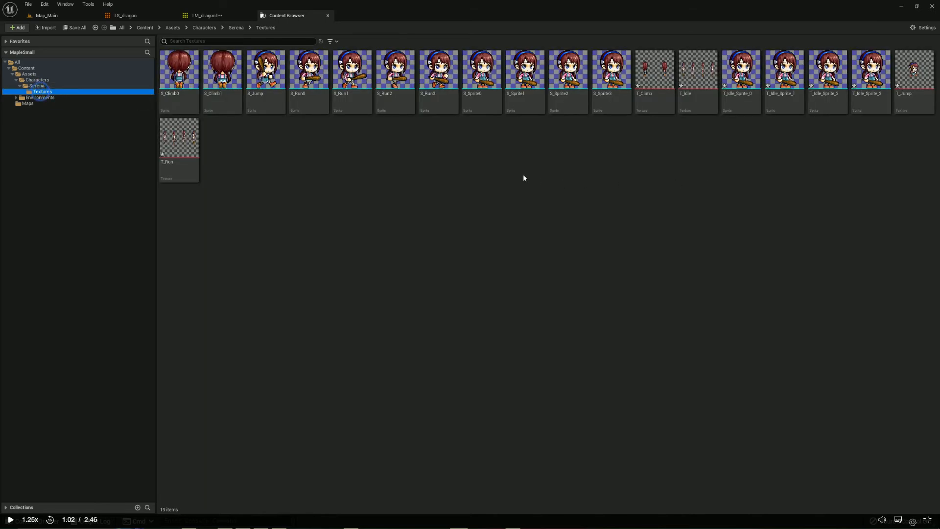
pyautogui.rightClick(754, 105)
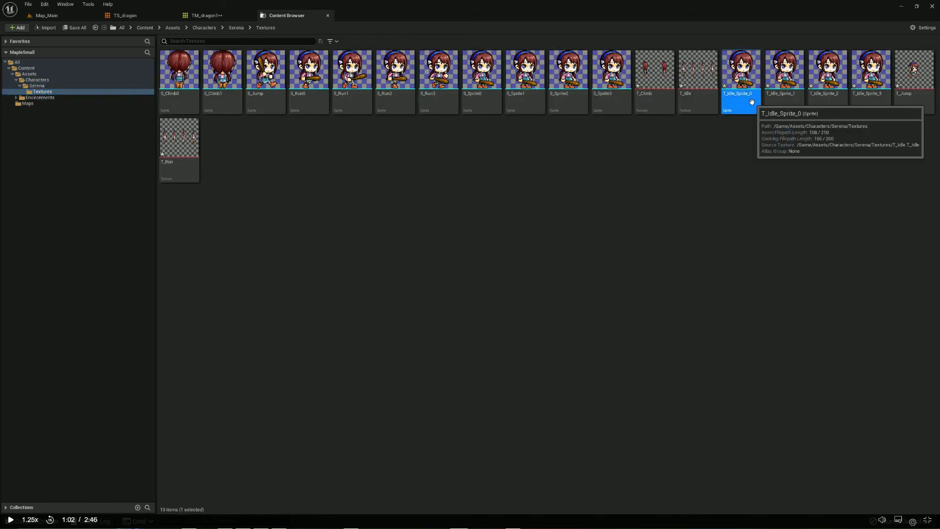
pyautogui.click(779, 141)
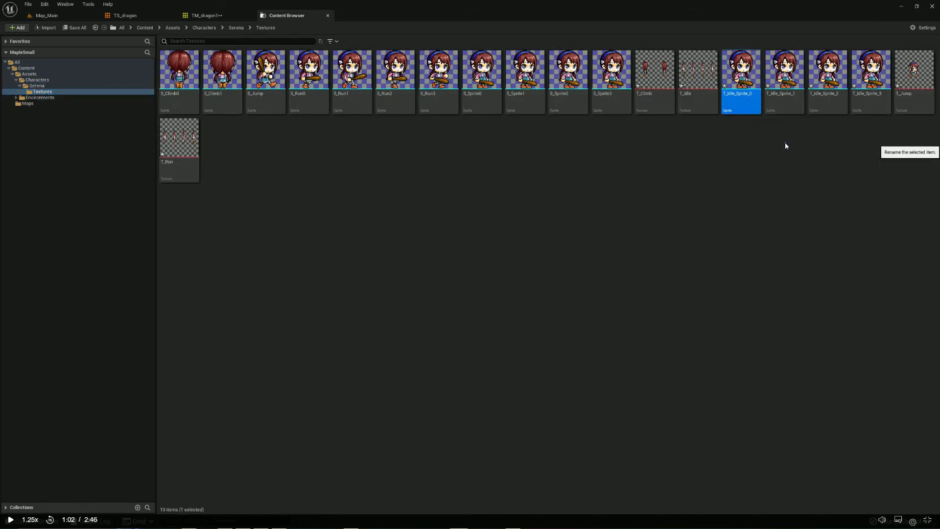
pyautogui.moveTo(729, 94); pyautogui.dragTo(722, 93)
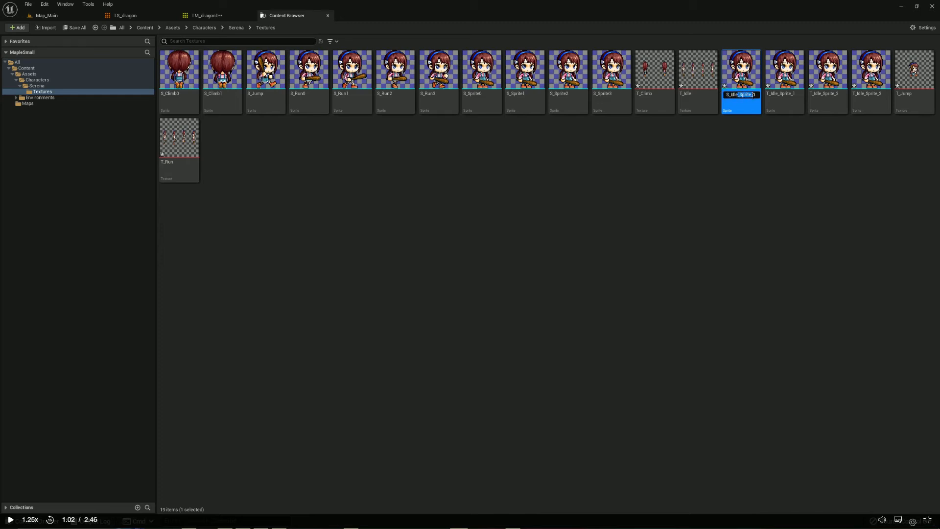
pyautogui.press('BackSpace')
pyautogui.press('Return')
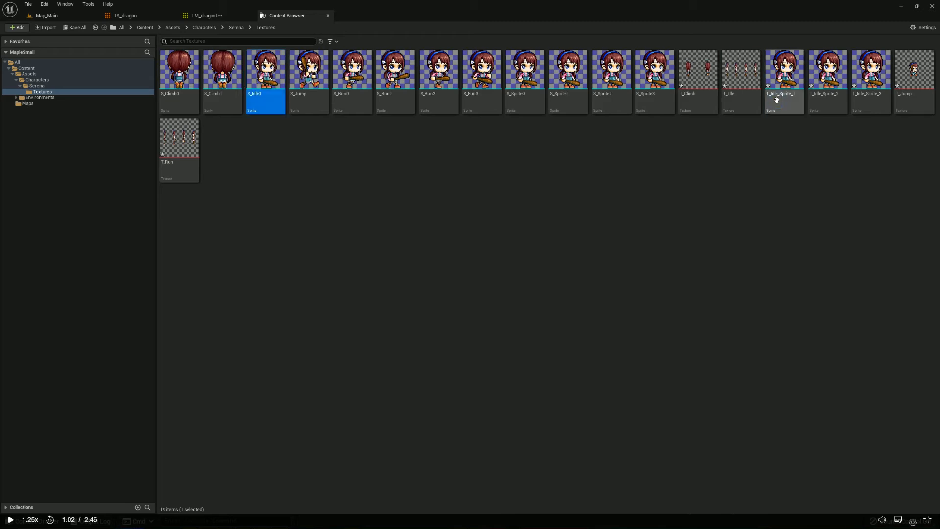
# Rename the T_Idle_Sprite_1 sprite as S_Idle1
pyautogui.rightClick(777, 102)
pyautogui.click(805, 139)
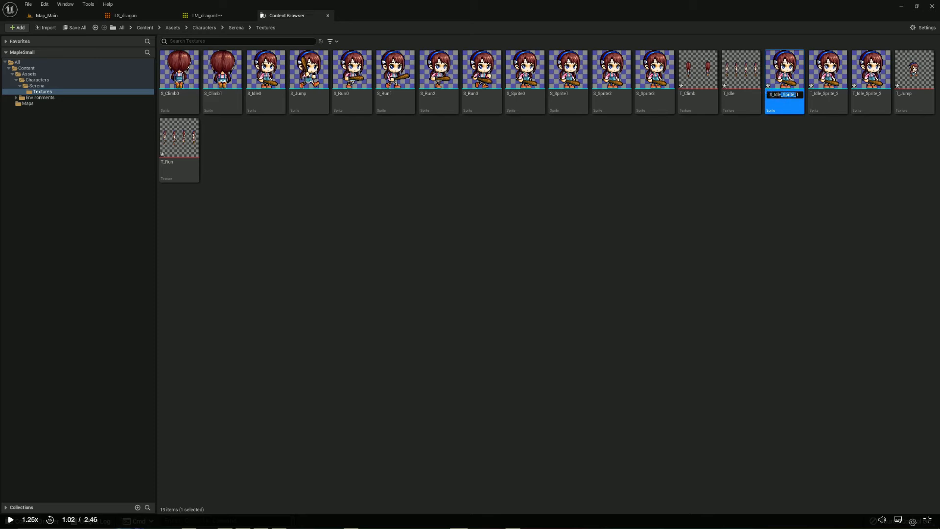
pyautogui.press('BackSpace')
pyautogui.press('Return')
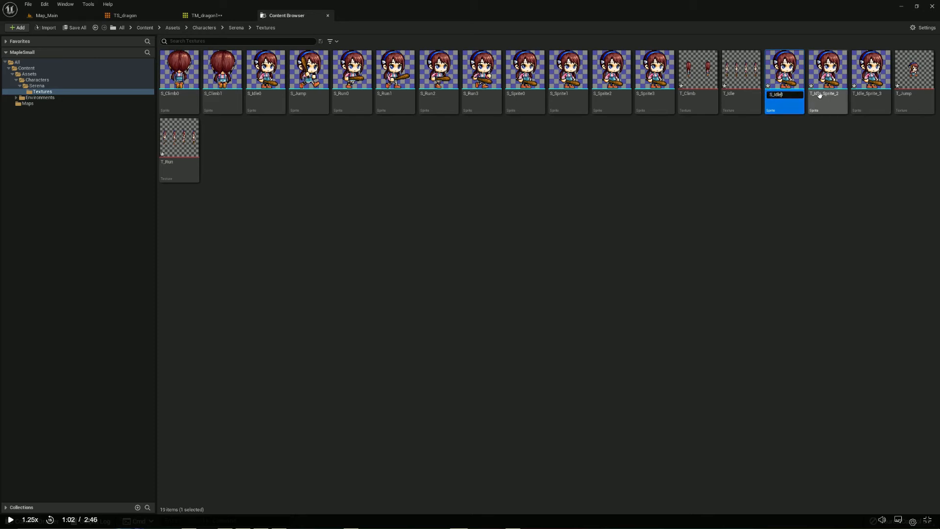
# Rename the T_Idle_Sprite_2 sprite as S_Idle2
pyautogui.rightClick(813, 96)
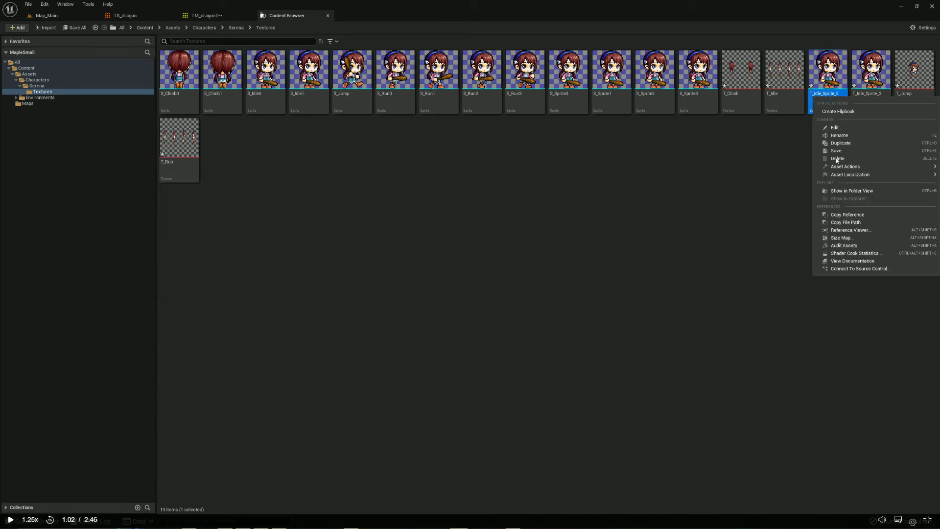
pyautogui.click(838, 136)
pyautogui.click(814, 96)
pyautogui.press('BackSpace')
pyautogui.write('S')
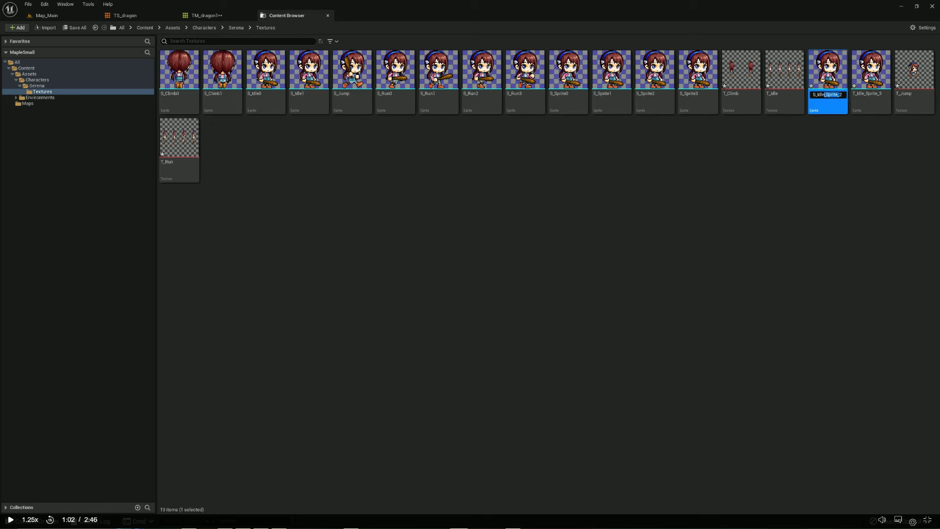
pyautogui.press('Return')
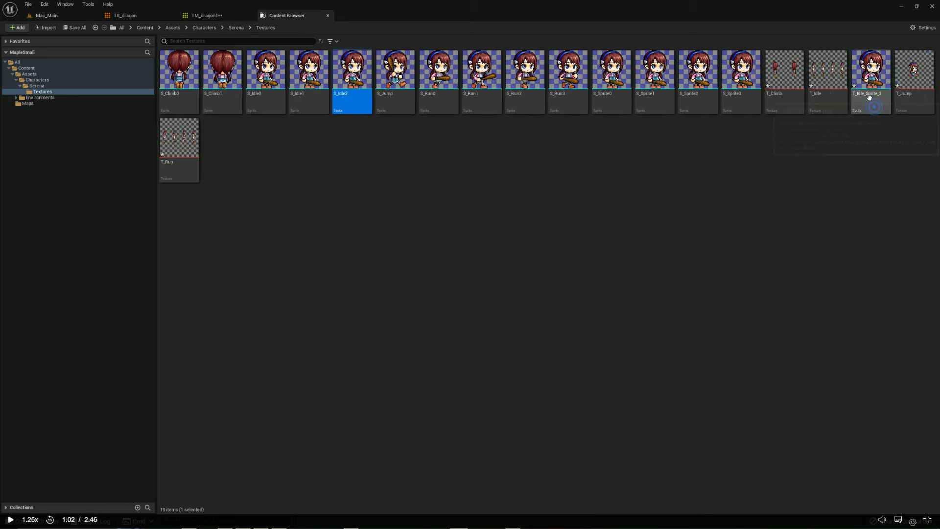
# Rename the T_Idle_Sprite_3 sprite as S_Idle3
pyautogui.rightClick(871, 103)
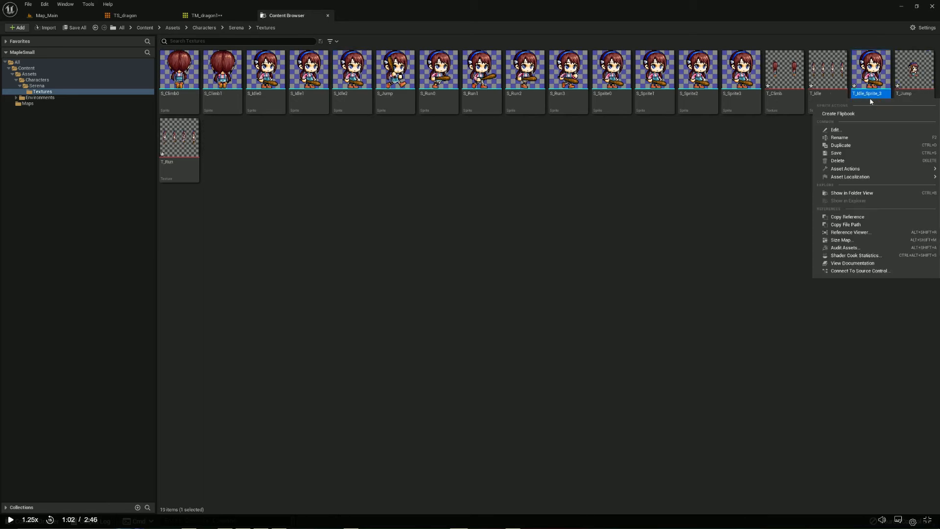
pyautogui.click(840, 138)
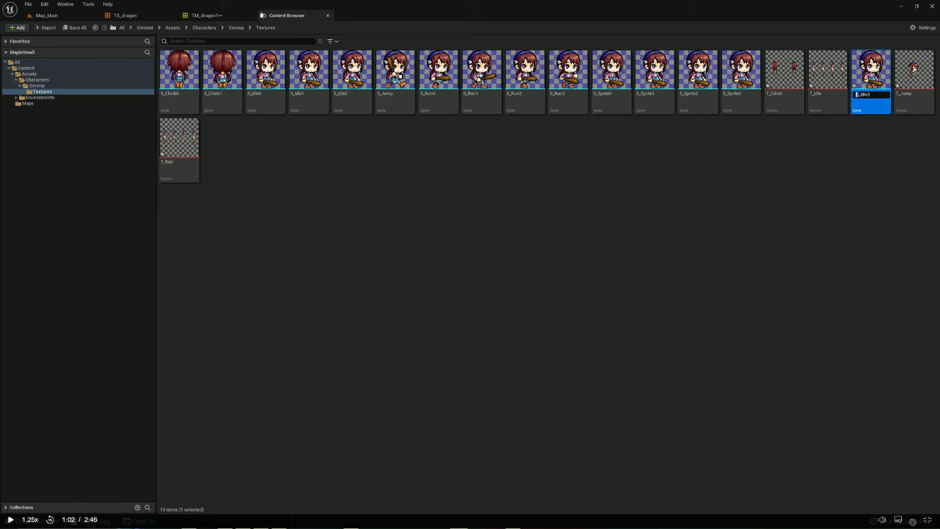
pyautogui.press('BackSpace')
pyautogui.write('I')
pyautogui.press('Return')
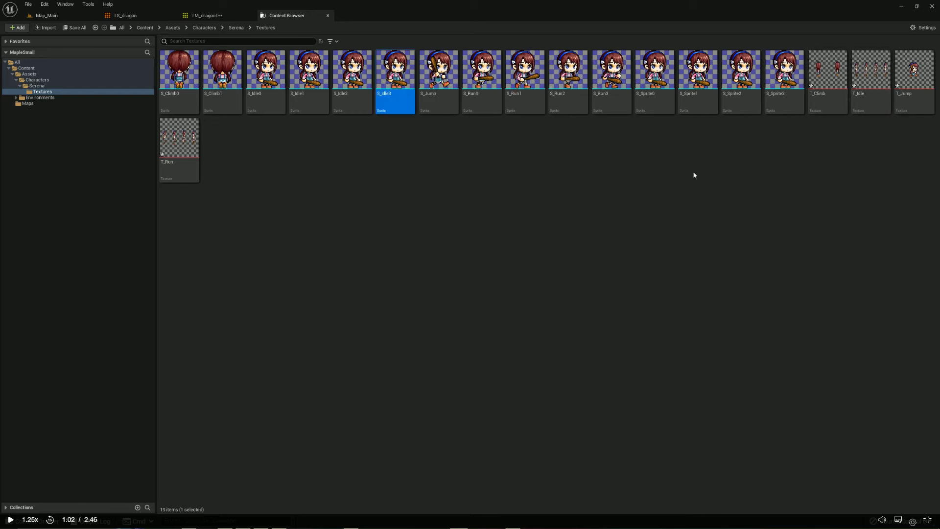
# Create a flipbook from the sprites S_Idle0 to S_Idle3 and name it FB_Idle
pyautogui.click(414, 153)
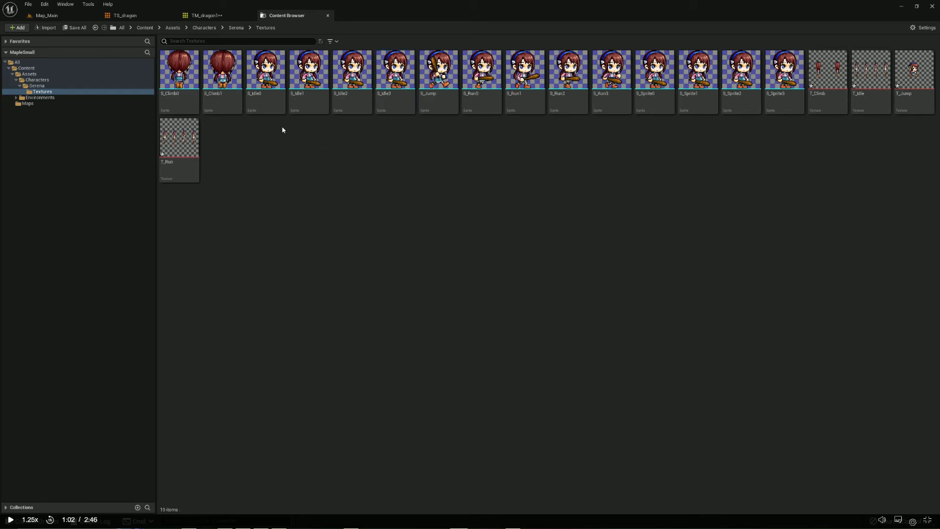
pyautogui.click(285, 101)
pyautogui.keyDown('ctrl'); pyautogui.click(384, 101); pyautogui.keyUp('ctrl')
pyautogui.keyDown('ctrl'); pyautogui.click(348, 102); pyautogui.keyUp('ctrl')
pyautogui.keyDown('ctrl'); pyautogui.click(302, 102); pyautogui.keyUp('ctrl')
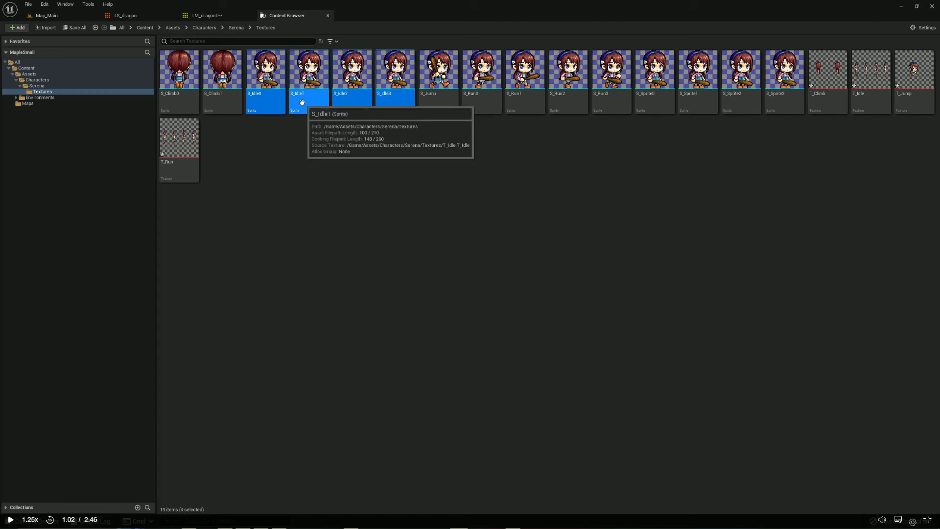
pyautogui.rightClick(302, 102)
pyautogui.click(324, 120)
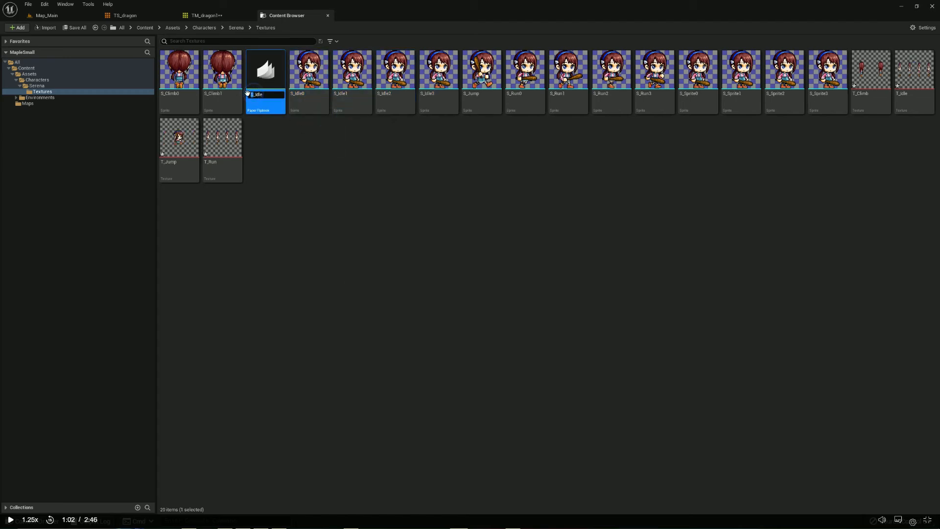
pyautogui.press('Return')
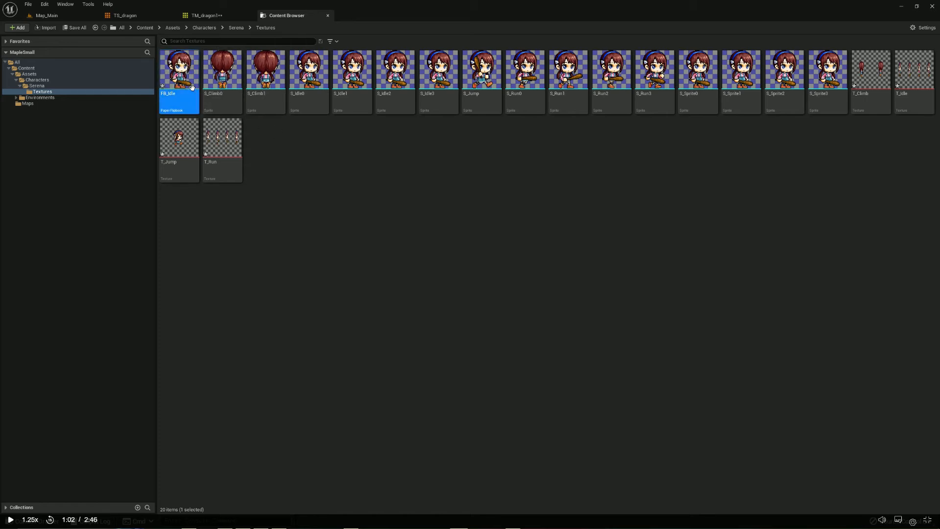
# Open the FB_Idle flipbook, set its Frames Per Second to 2.5 and save it
pyautogui.doubleClick(178, 76)
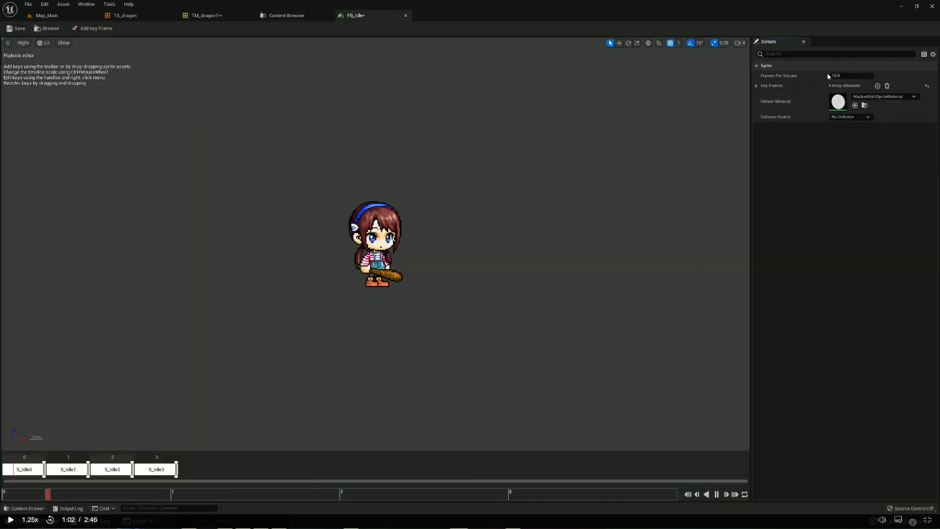
pyautogui.click(857, 75)
pyautogui.press('Return')
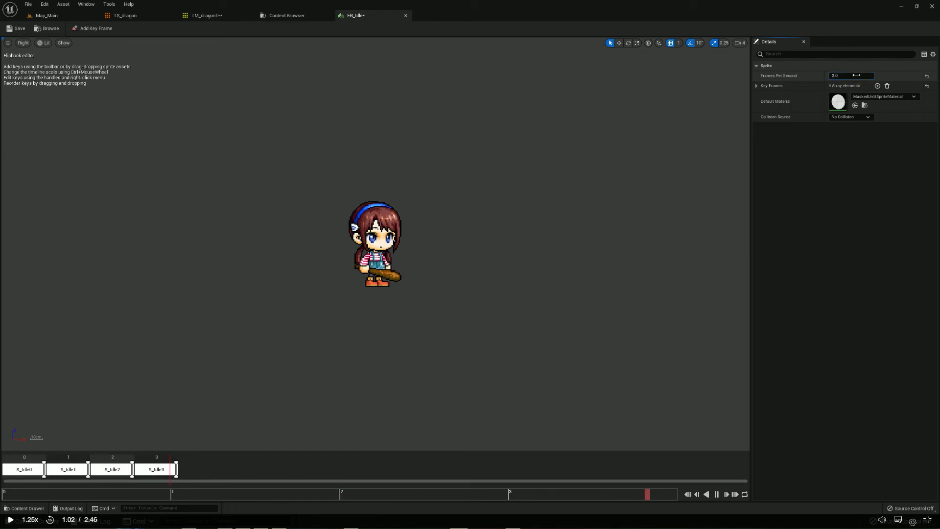
pyautogui.click(856, 75)
pyautogui.write('2.5')
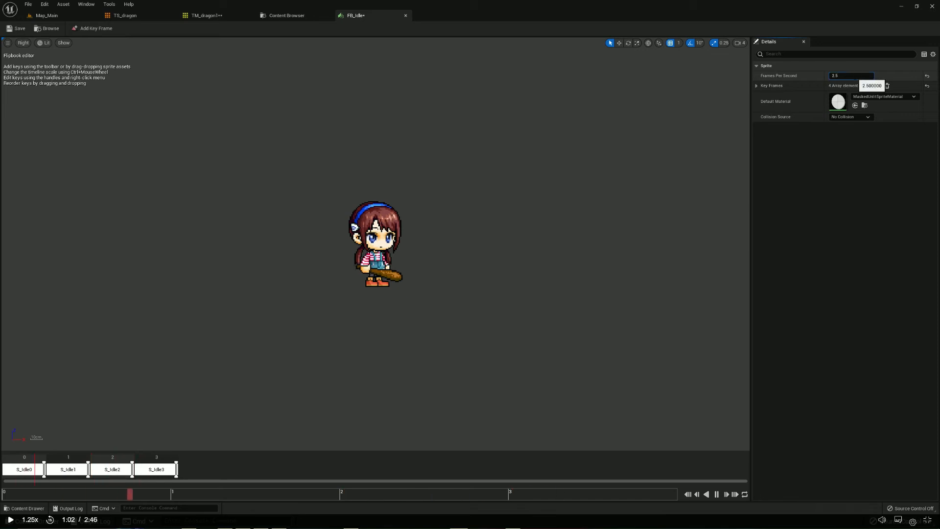
pyautogui.press('Return')
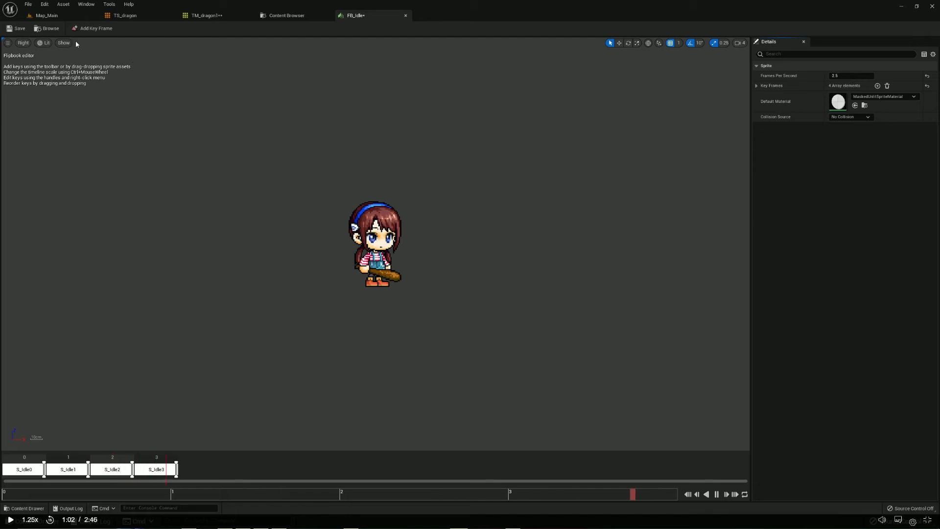
pyautogui.click(16, 28)
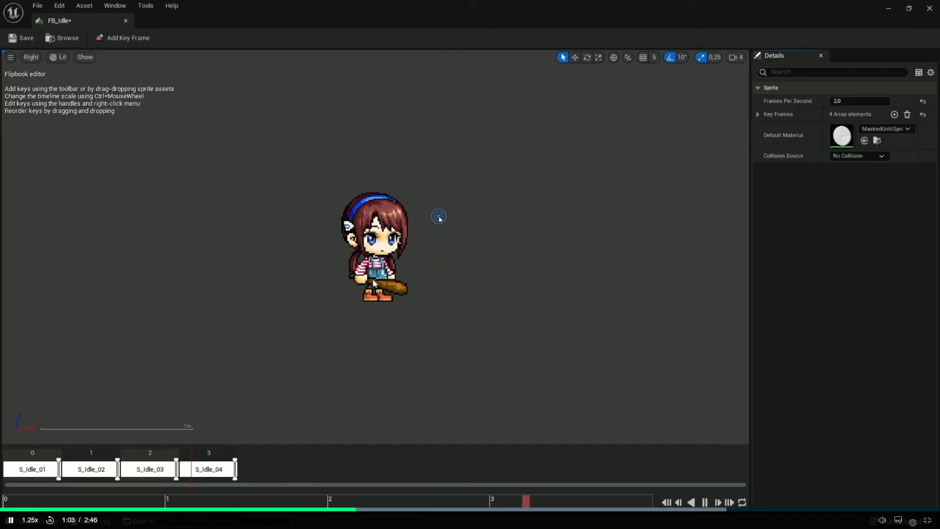
# In the lesson's Maplestory project, close FB_Idle and create a flipbook named FB_Run from the sprites S_Run_01 to S_Run_04
pyautogui.click(929, 8)
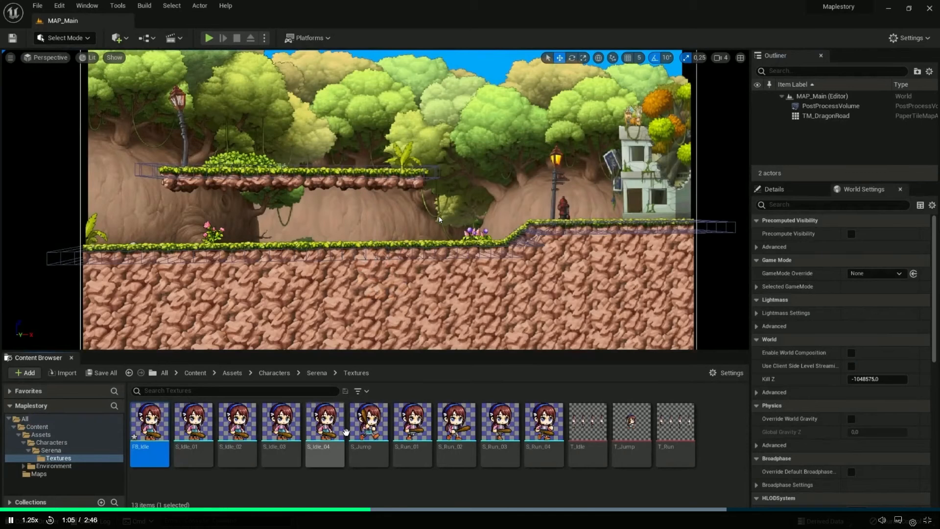
pyautogui.click(412, 425)
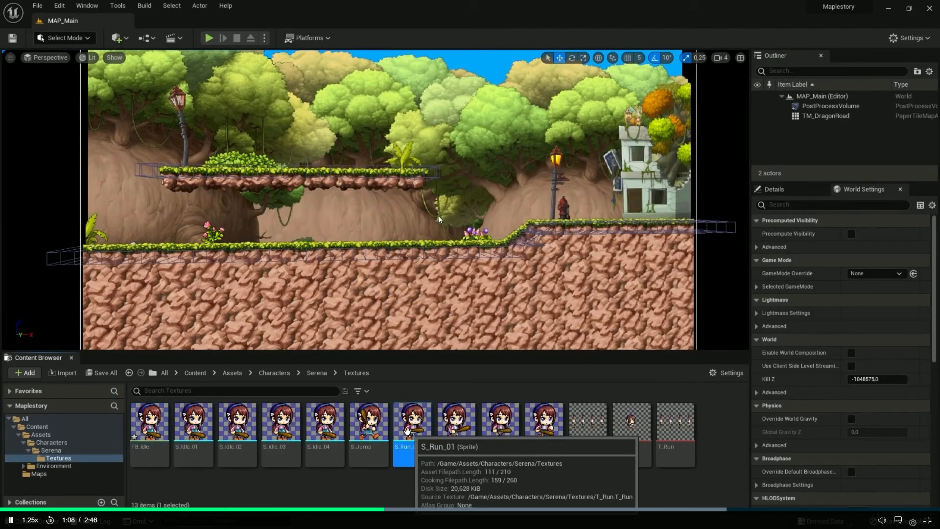
pyautogui.keyDown('shift'); pyautogui.click(541, 430); pyautogui.keyUp('shift')
pyautogui.rightClick(542, 427)
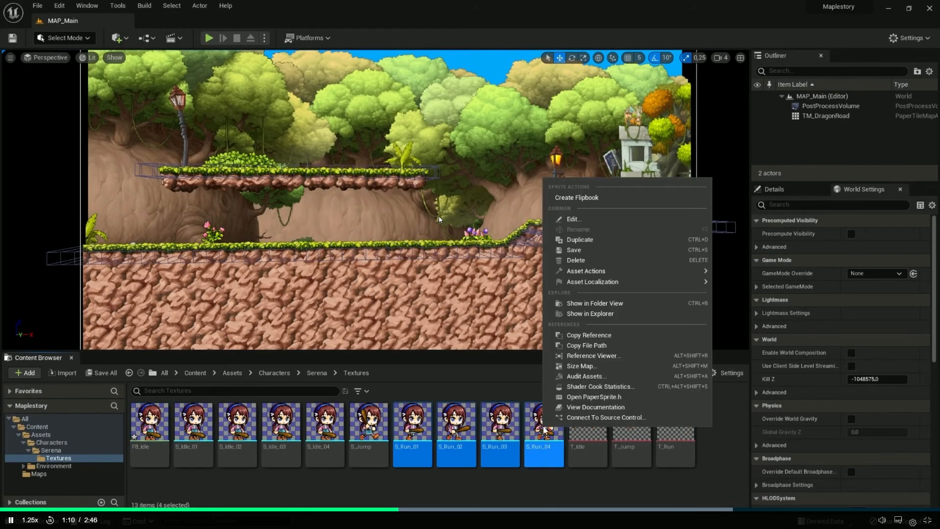
pyautogui.click(578, 198)
pyautogui.write('FB_Run')
pyautogui.press('Return')
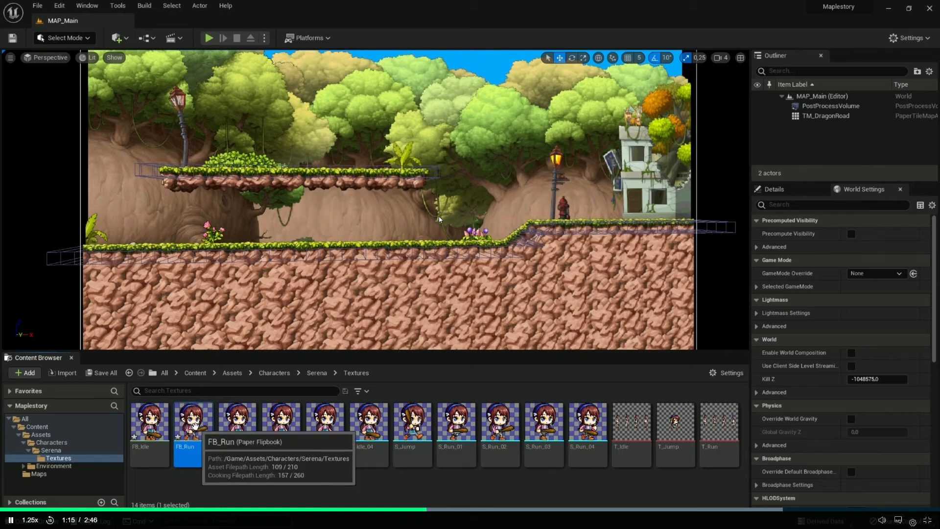
# Open the lesson project's FB_Run flipbook and set its Frames Per Second to 6
pyautogui.doubleClick(197, 431)
pyautogui.click(859, 101)
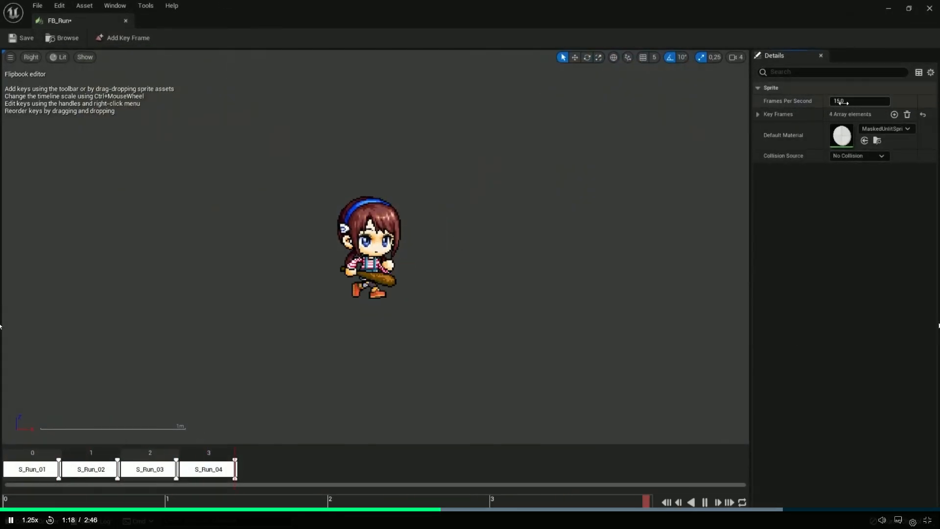
pyautogui.click(922, 316)
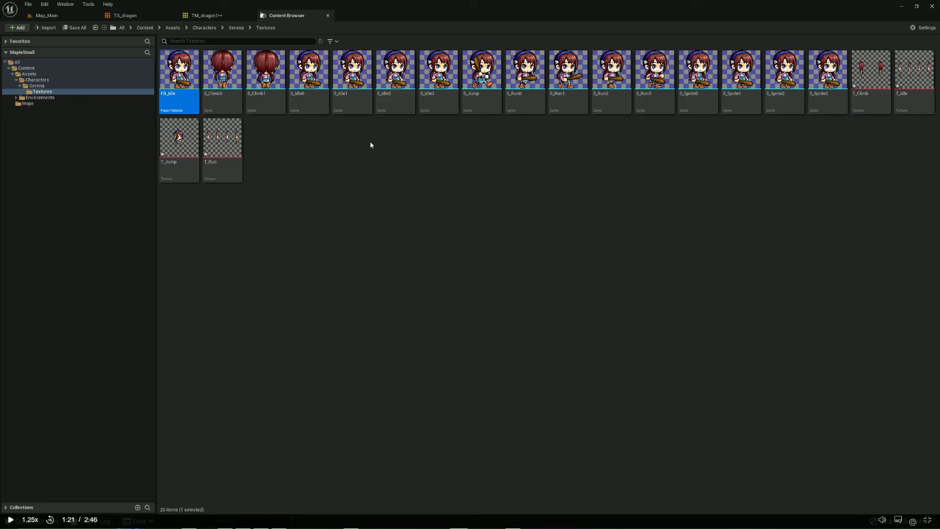
# In the MapleSmall project, create a flipbook from the sprites S_Run0 to S_Run3
pyautogui.click(521, 106)
pyautogui.keyDown('ctrl'); pyautogui.click(566, 103); pyautogui.keyUp('ctrl')
pyautogui.keyDown('ctrl'); pyautogui.click(620, 100); pyautogui.keyUp('ctrl')
pyautogui.keyDown('ctrl'); pyautogui.click(648, 102); pyautogui.keyUp('ctrl')
pyautogui.rightClick(648, 102)
pyautogui.click(668, 117)
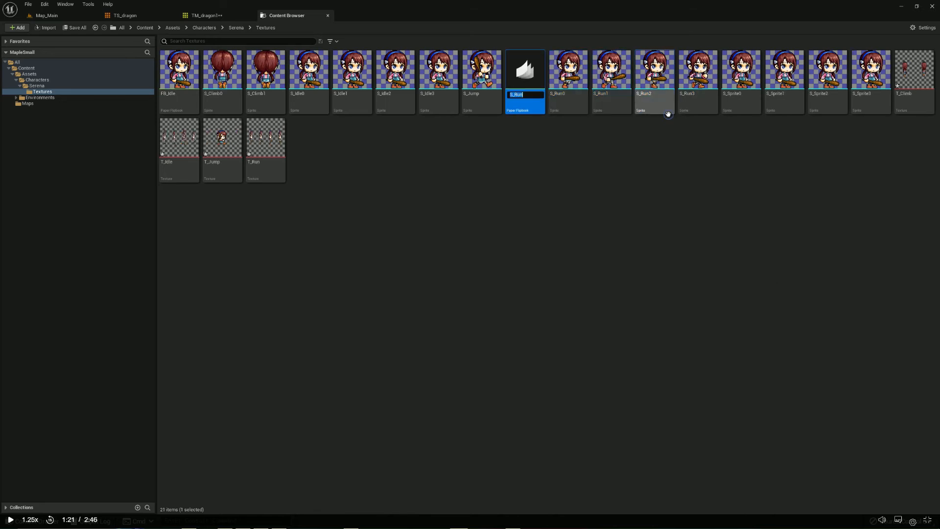
pyautogui.press('Return')
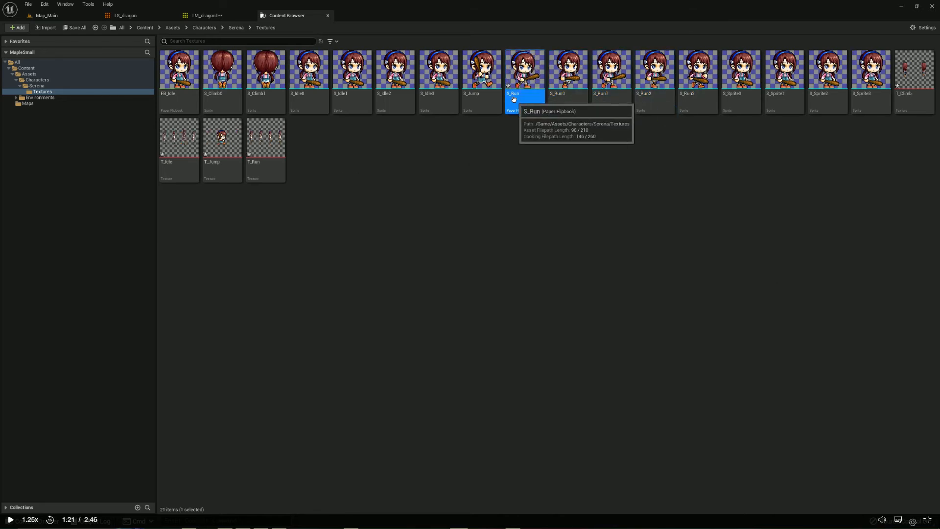
# Rename the S_Run flipbook as FB_Run
pyautogui.rightClick(514, 100)
pyautogui.click(539, 125)
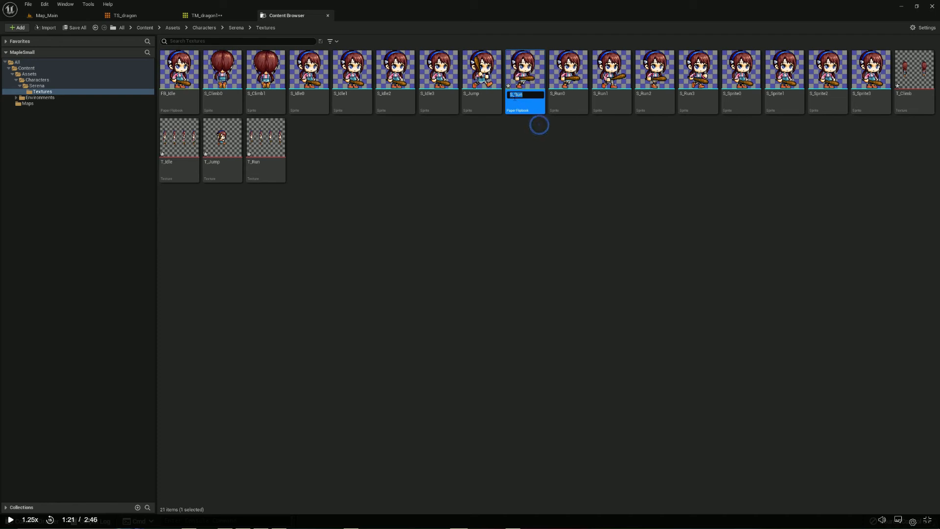
pyautogui.write('FB')
pyautogui.press('Return')
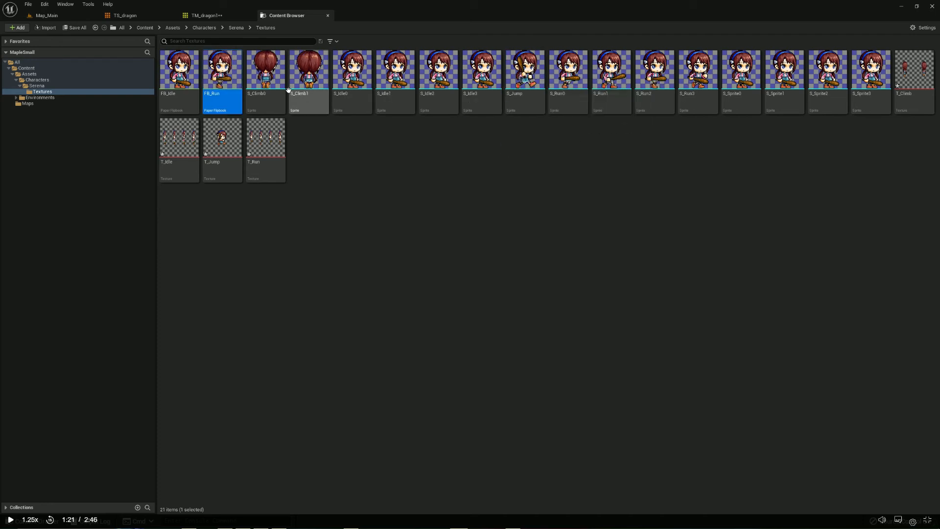
# Open MapleSmall's FB_Run flipbook, set its Frames Per Second to 6, save it and close its editor
pyautogui.doubleClick(225, 71)
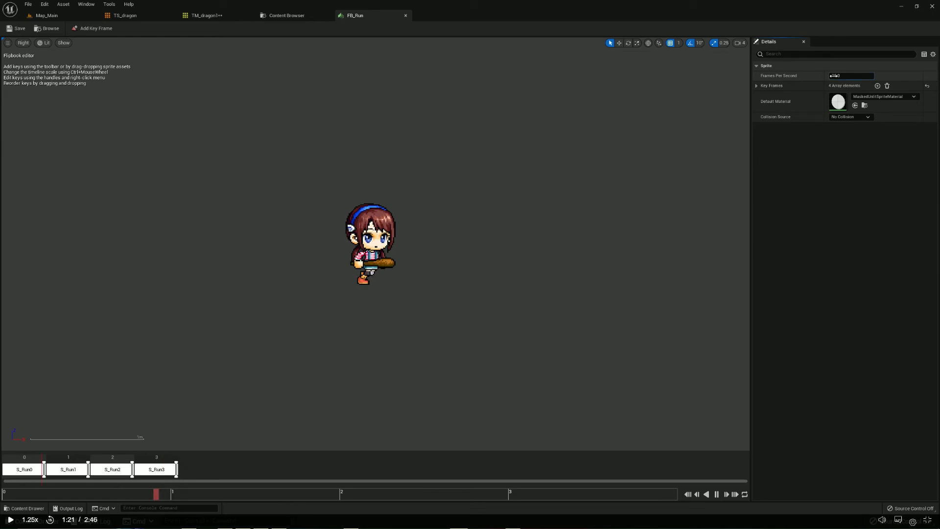
pyautogui.press('Return')
pyautogui.click(779, 131)
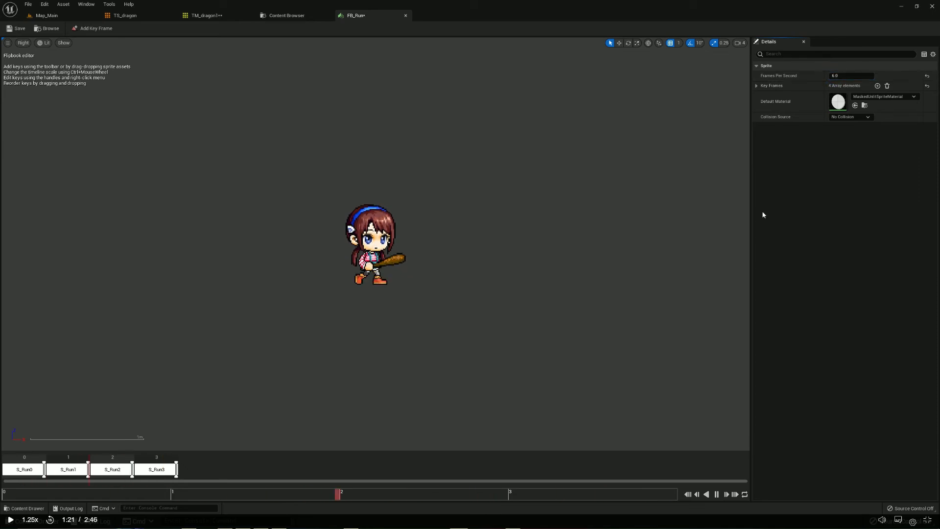
pyautogui.click(10, 28)
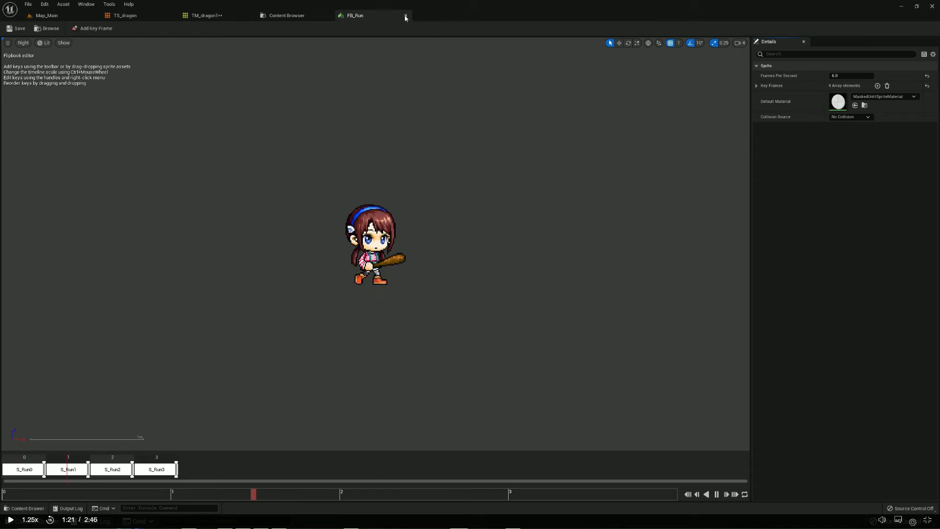
pyautogui.click(405, 15)
# Resume the lesson, set its FB_Run flipbook back to 6 Frames Per Second and close the flipbook editor
pyautogui.hotkey('alt', 'Tab')
pyautogui.hotkey('alt', 'Tab')
pyautogui.click(532, 223)
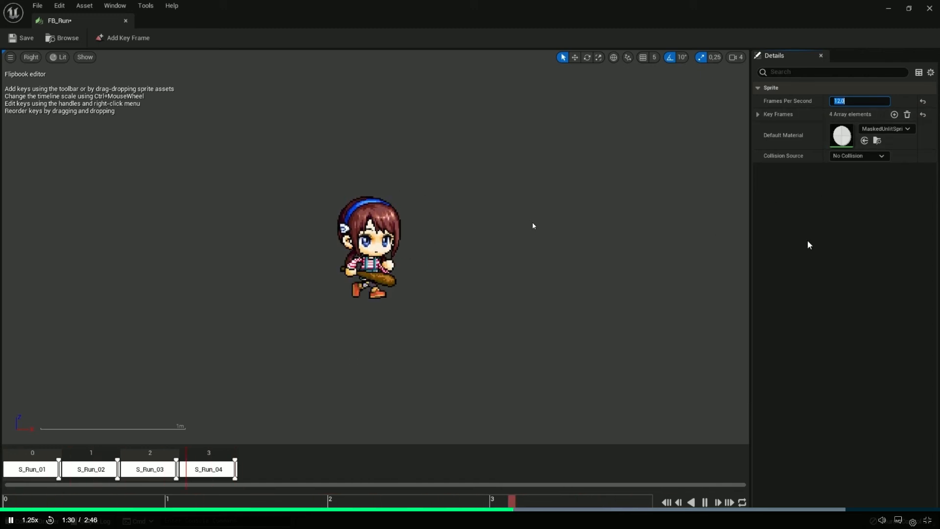
pyautogui.write('6')
pyautogui.press('Return')
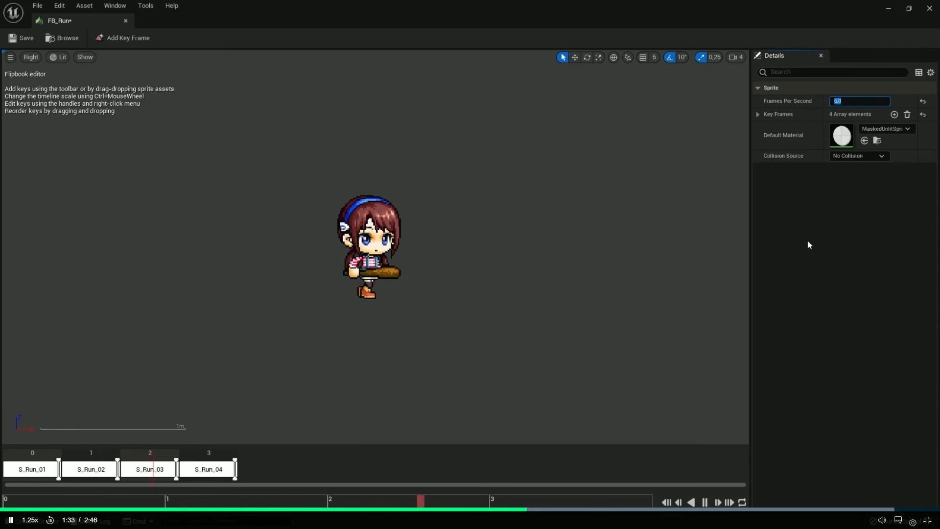
pyautogui.click(436, 246)
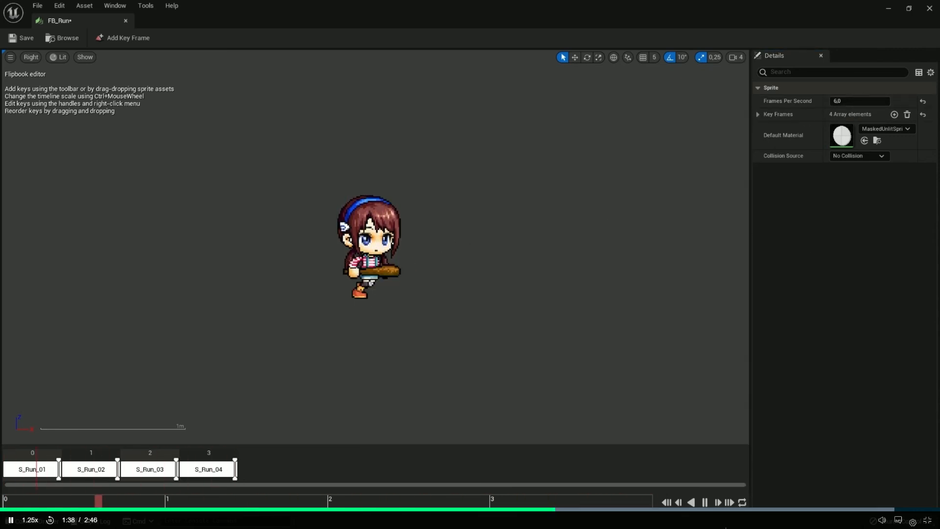
pyautogui.click(931, 8)
pyautogui.click(412, 425)
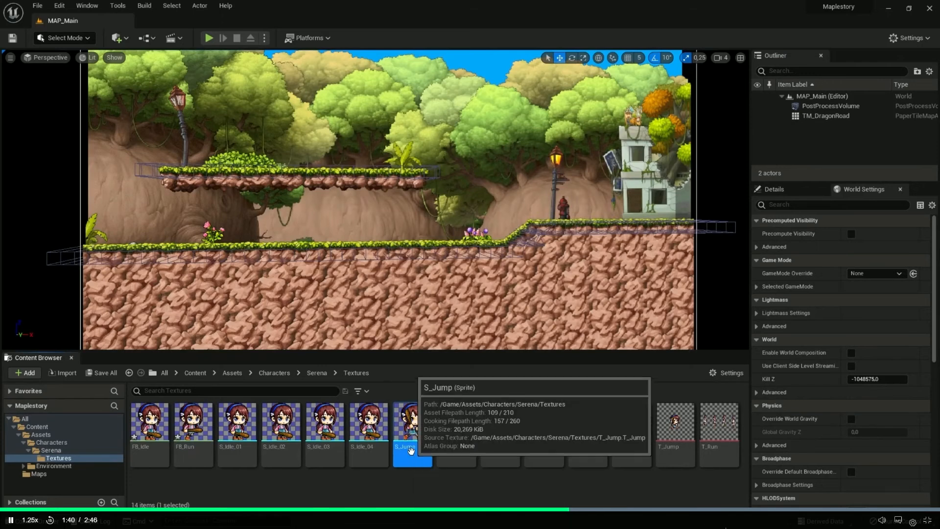
pyautogui.rightClick(410, 427)
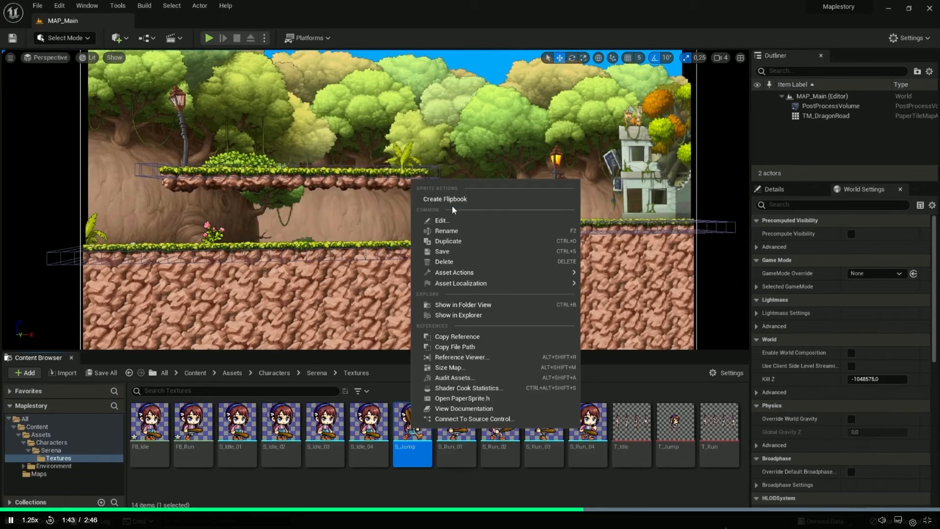
pyautogui.click(299, 484)
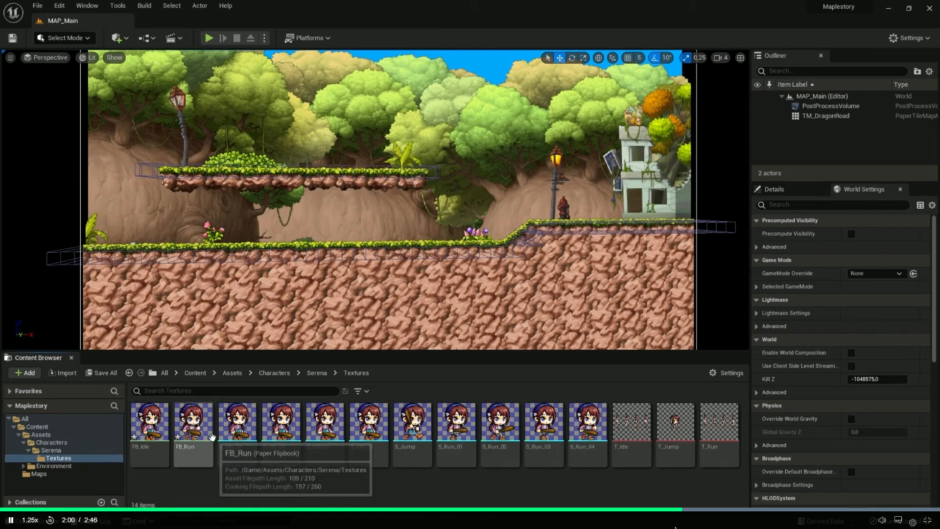
# In the lesson's Maplestory project, create a flipbook from the S_Jump sprite and name it FB_Jump
pyautogui.click(420, 423)
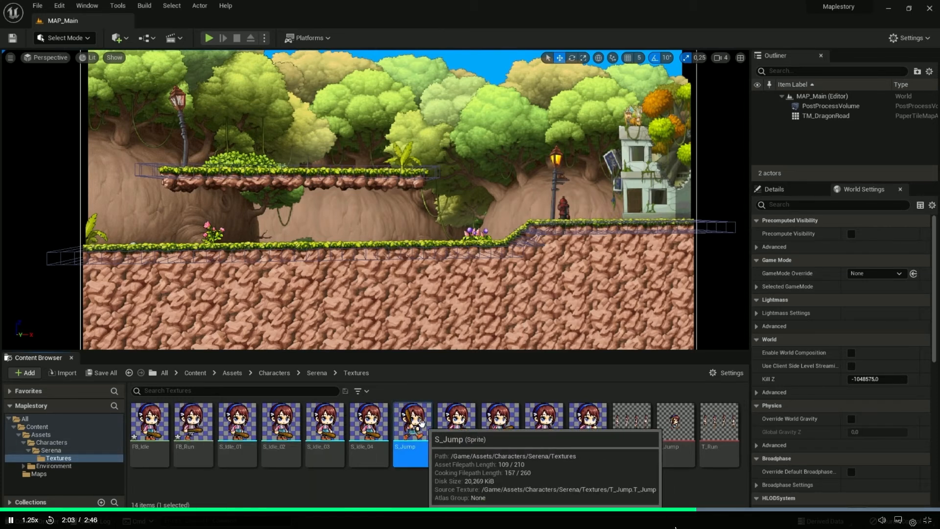
pyautogui.rightClick(421, 422)
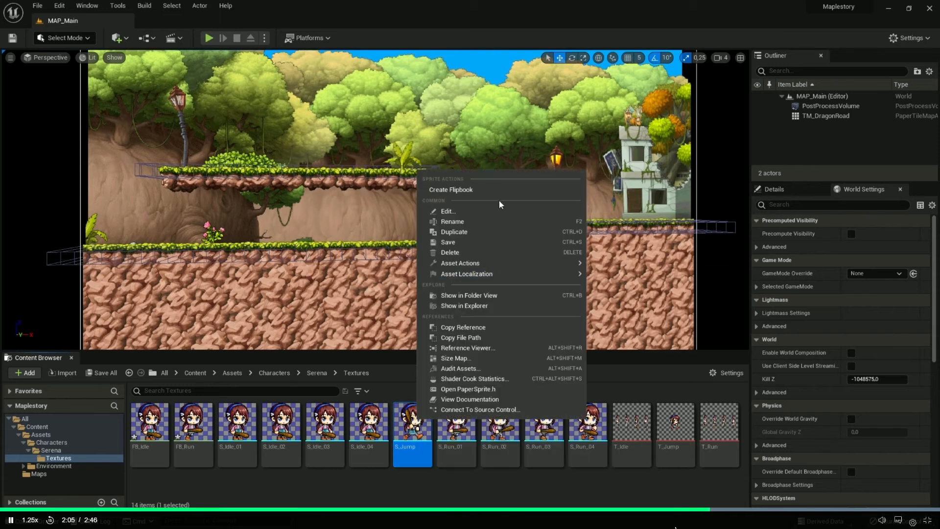
pyautogui.click(470, 190)
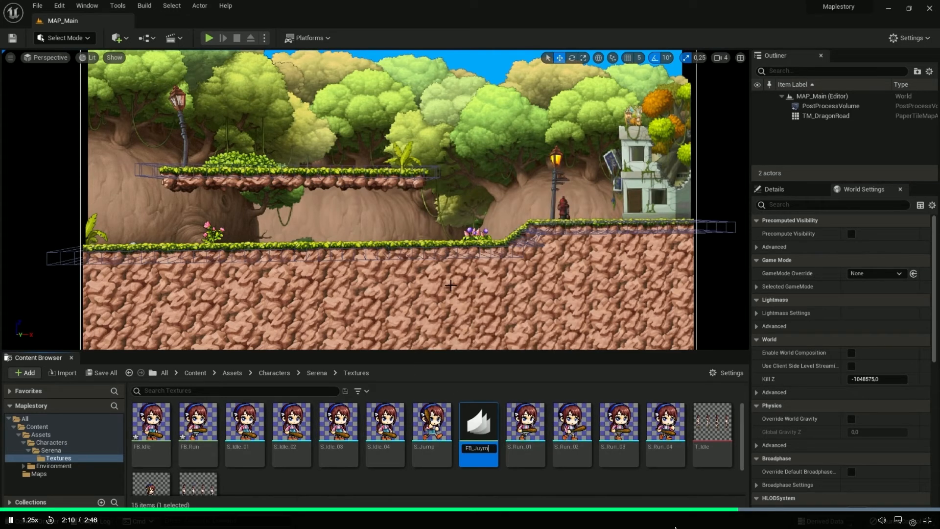
pyautogui.write('FB_Jump')
pyautogui.press('Return')
# Open the lesson project's FB_Jump flipbook and examine its Frames Per Second setting
pyautogui.doubleClick(198, 421)
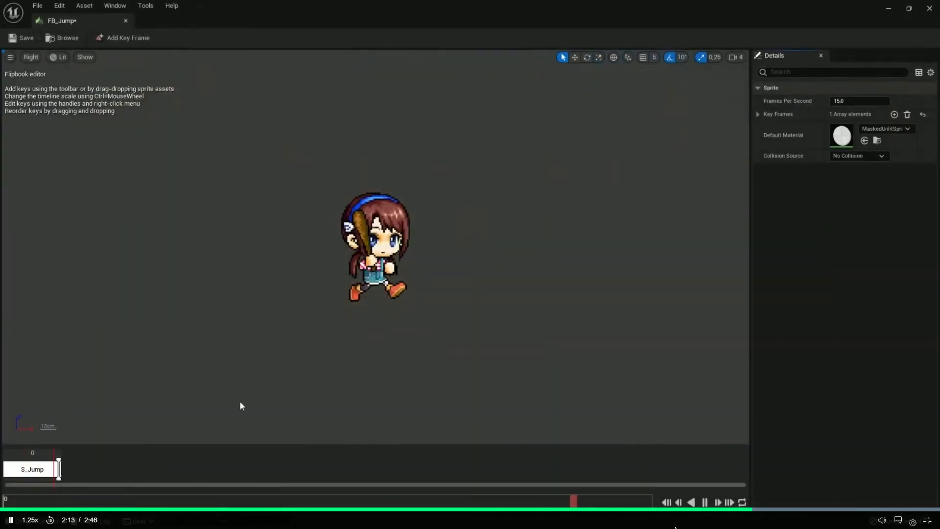
pyautogui.click(849, 101)
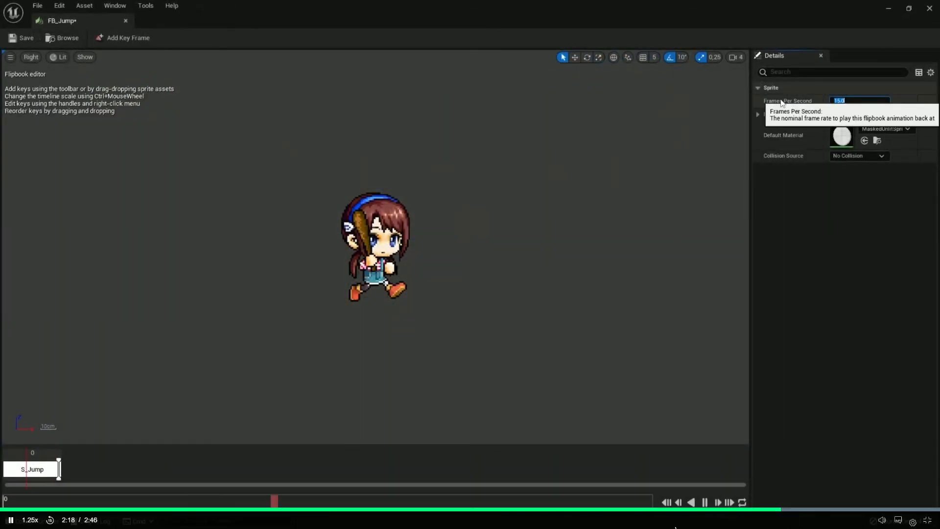
pyautogui.click(125, 20)
pyautogui.click(37, 6)
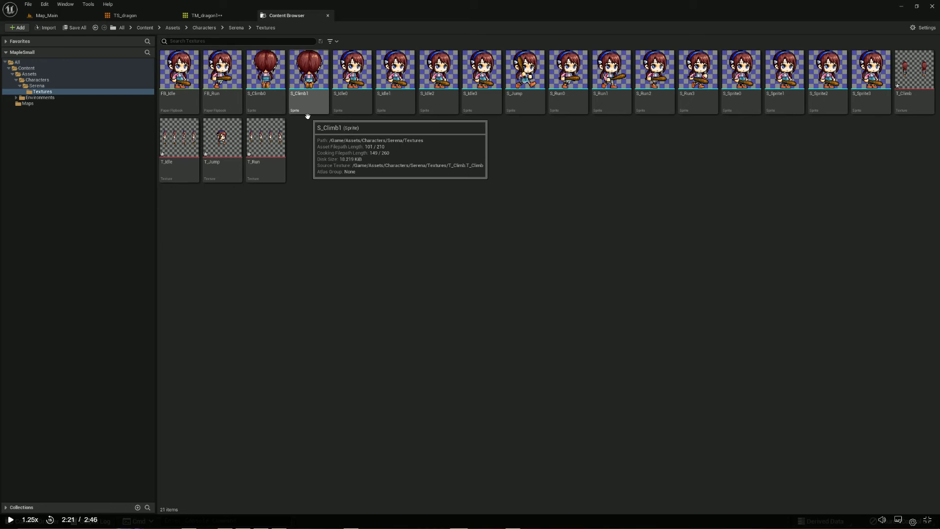
# In MapleSmall's Serena Textures folder, create a flipbook from the S_Jump sprite and name it FB_Jump
pyautogui.click(526, 110)
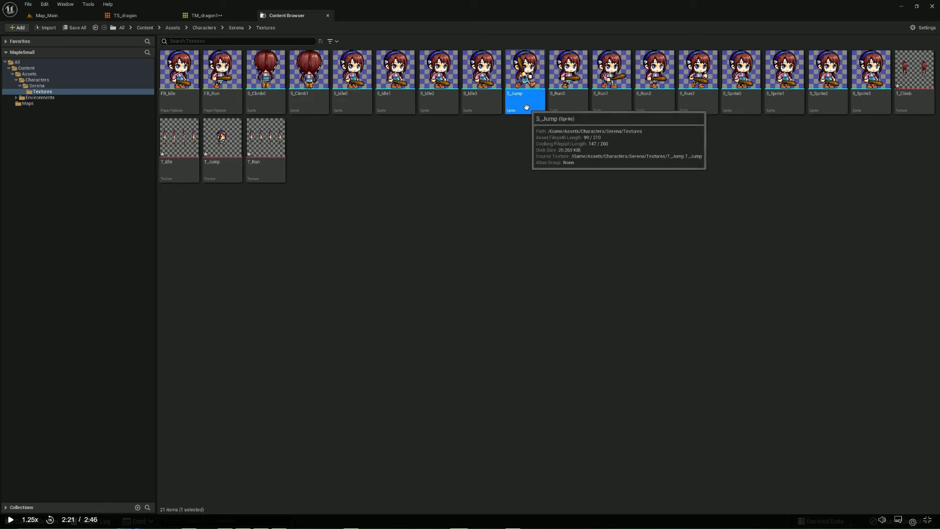
pyautogui.rightClick(527, 112)
pyautogui.click(551, 123)
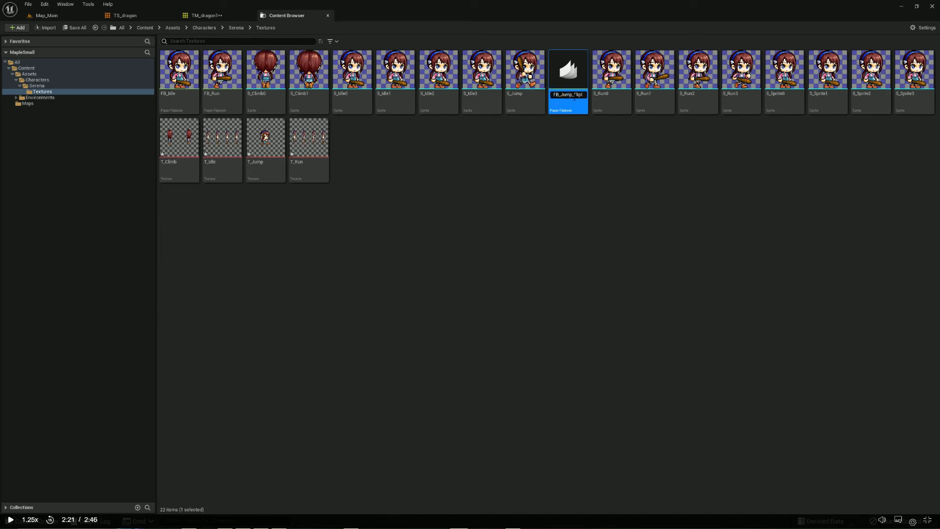
pyautogui.moveTo(573, 94); pyautogui.dragTo(621, 98)
pyautogui.press('Return')
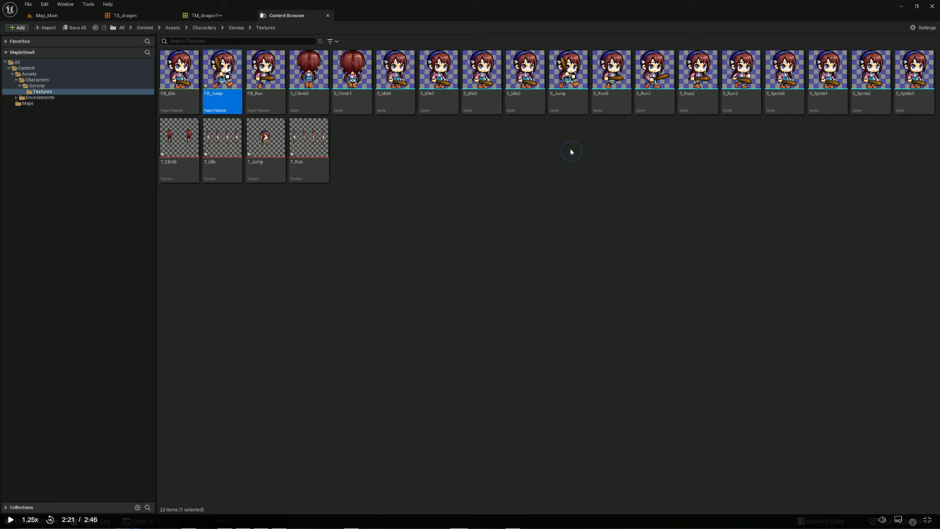
# Open MapleSmall's FB_Jump flipbook, set its Frames Per Second to 1, save it and close its editor
pyautogui.doubleClick(219, 95)
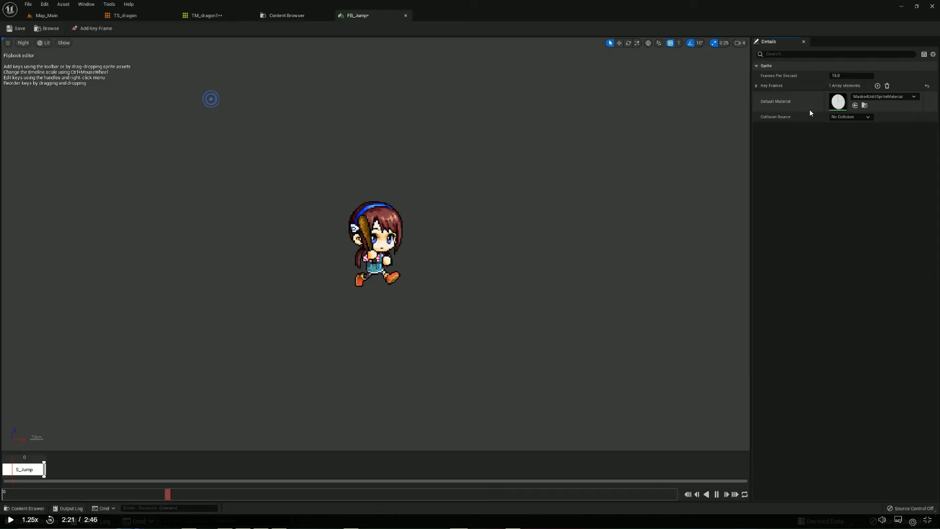
pyautogui.write('1')
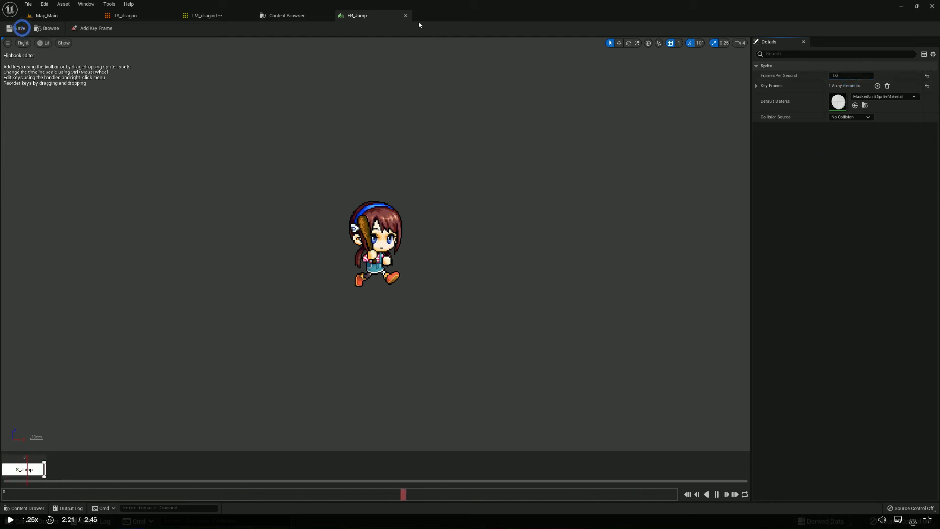
pyautogui.click(406, 15)
# Resume the lesson through its Save All demonstration, switch back to MapleSmall and save all its unsaved assets
pyautogui.hotkey('alt', 'Tab')
pyautogui.click(460, 234)
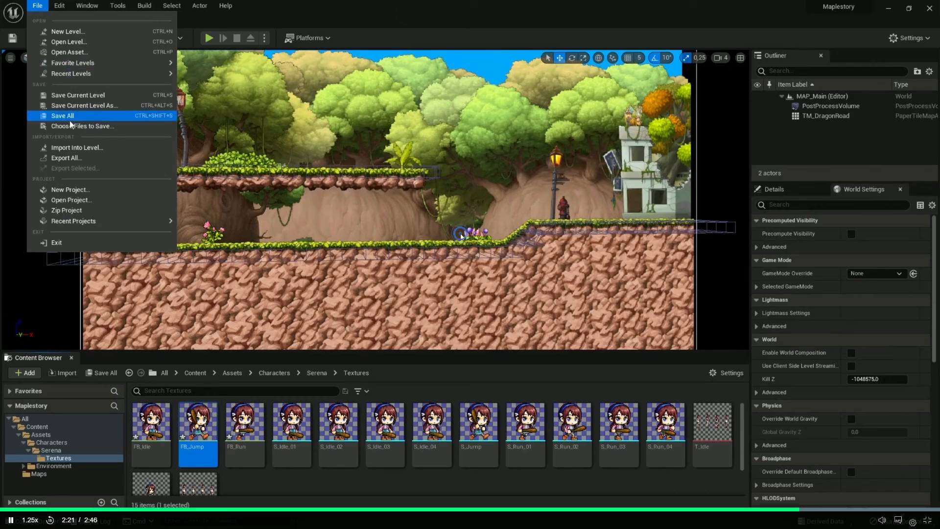
pyautogui.click(436, 224)
pyautogui.hotkey('alt', 'Tab')
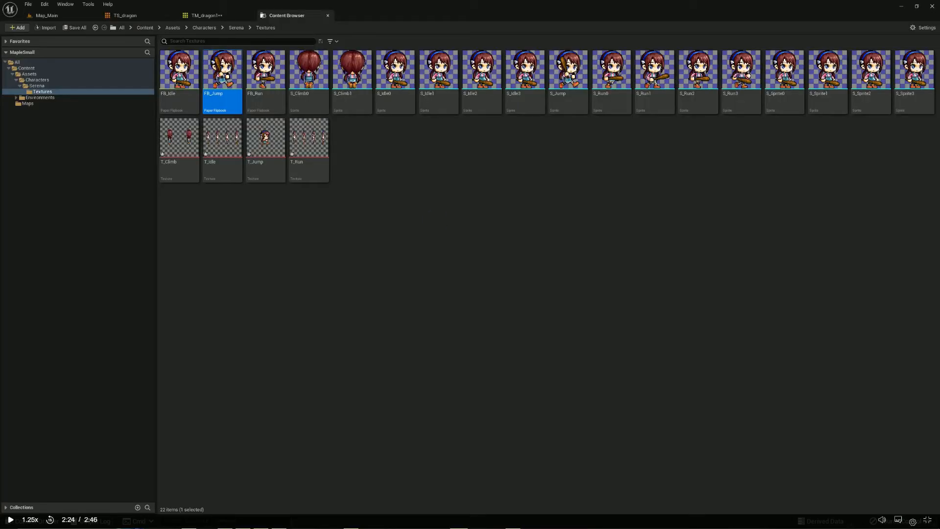
pyautogui.click(29, 5)
pyautogui.click(47, 39)
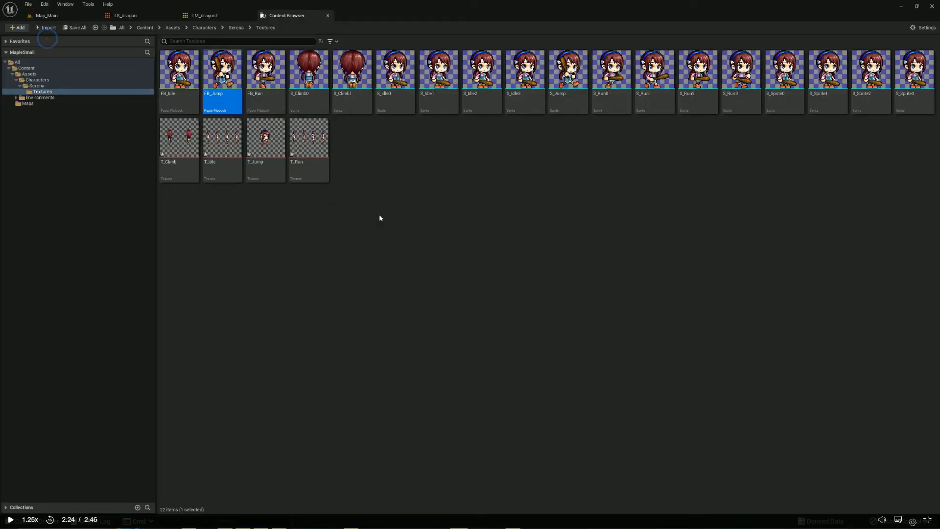
# Play the lesson through its move of the FB_ flipbooks from Textures into the Serena folder, and pause it
pyautogui.click(380, 193)
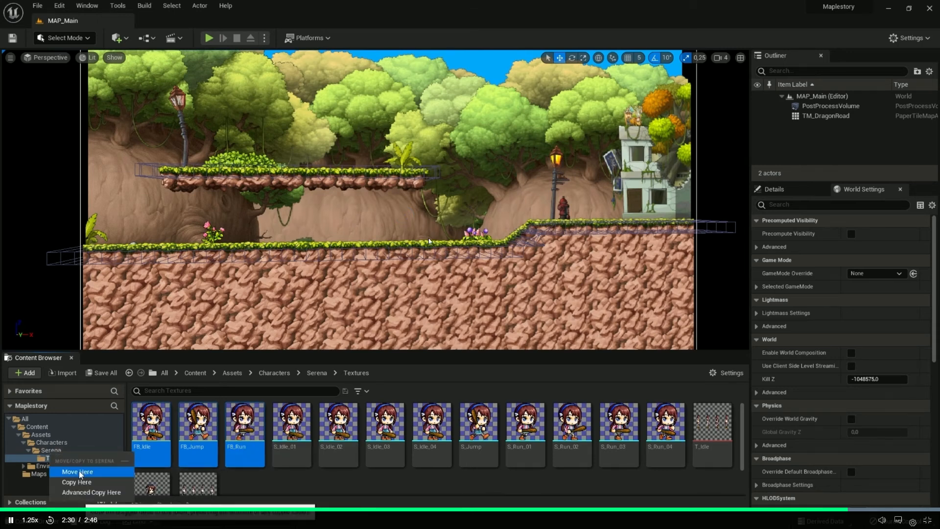
pyautogui.click(455, 229)
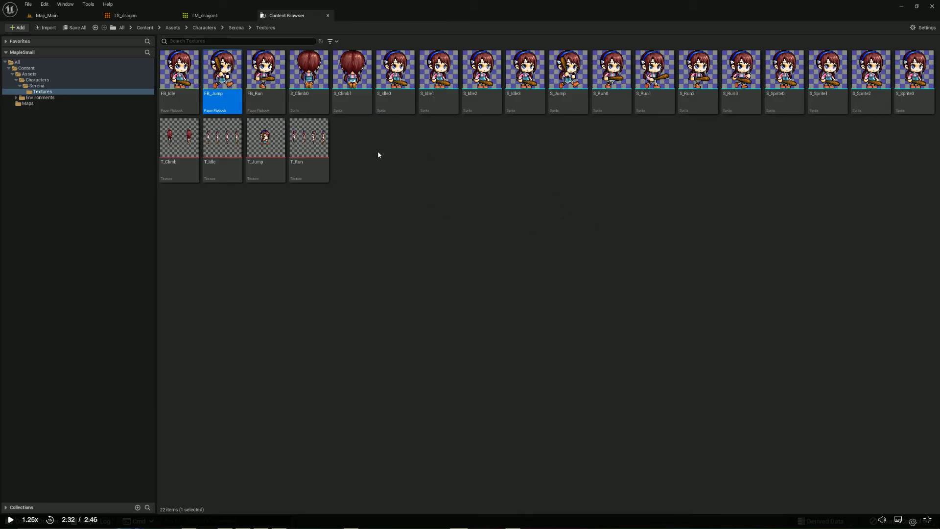
# In MapleSmall, create a flipbook from the S_Climb0 and S_Climb1 sprites and name it FB_Climb
pyautogui.click(312, 102)
pyautogui.keyDown('ctrl'); pyautogui.click(343, 100); pyautogui.keyUp('ctrl')
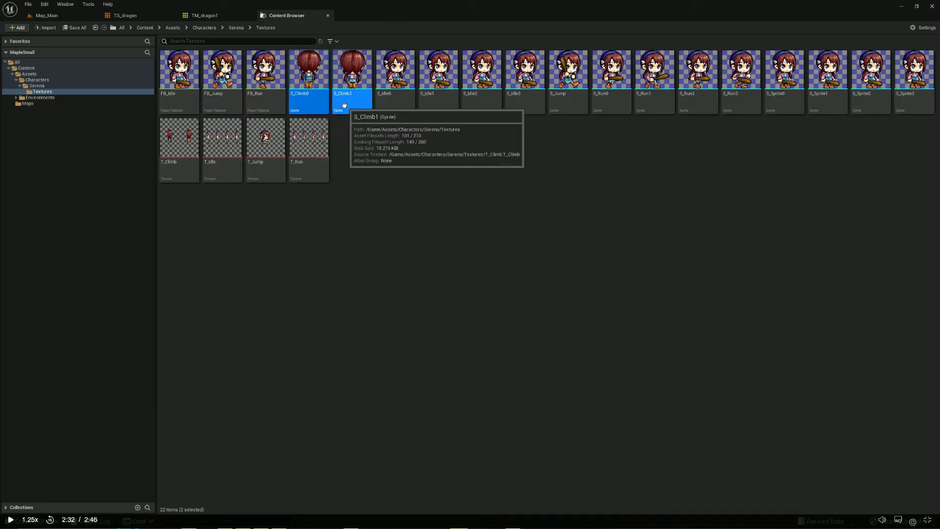
pyautogui.rightClick(346, 106)
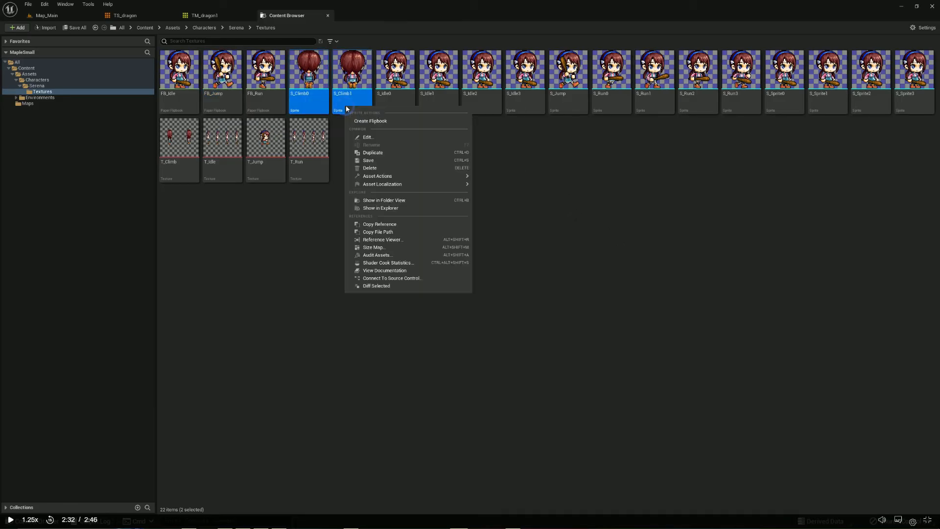
pyautogui.click(381, 121)
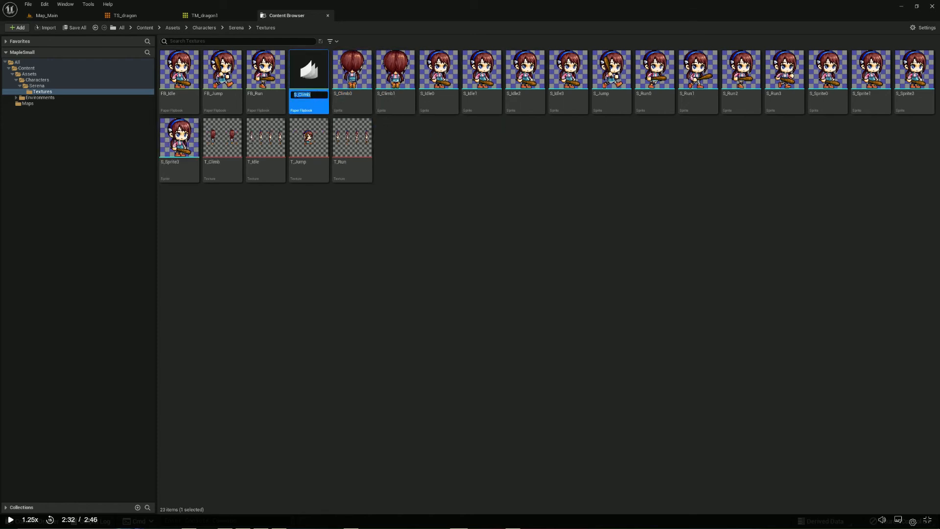
pyautogui.doubleClick(299, 96)
pyautogui.click(410, 151)
# Open the FB_Climb flipbook, set its Frames Per Second to 3, save it and close its editor
pyautogui.doubleClick(177, 96)
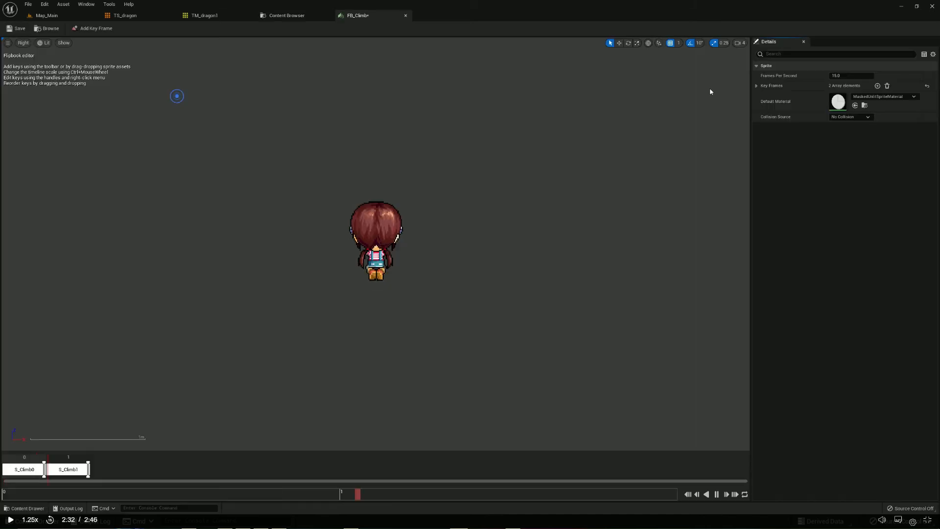
pyautogui.click(835, 76)
pyautogui.write('3')
pyautogui.click(830, 132)
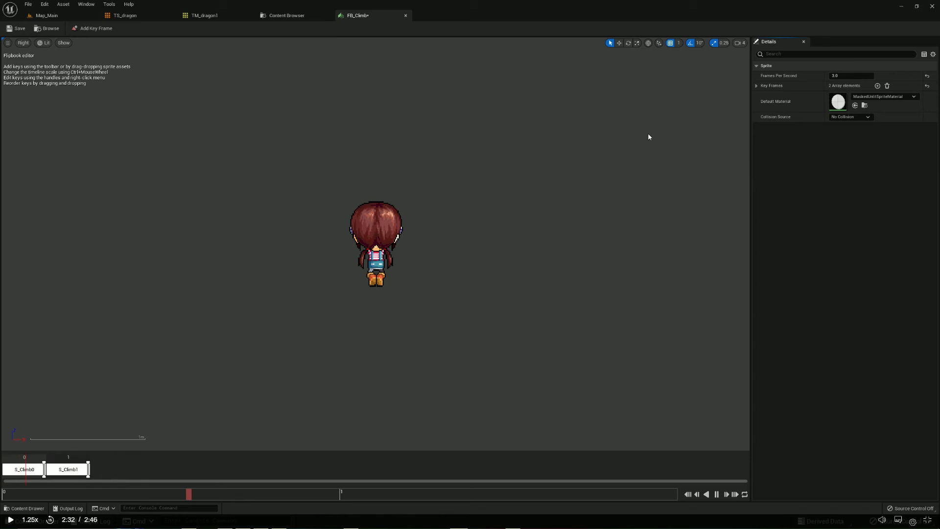
pyautogui.click(18, 28)
pyautogui.click(406, 16)
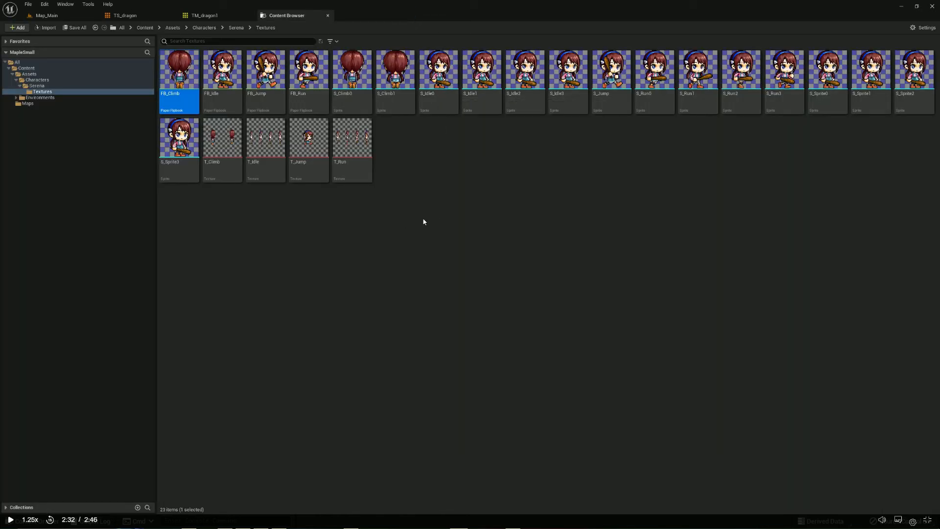
# Resume the lesson and compare the contents of its project's Textures and Serena folders
pyautogui.hotkey('alt', 'Tab')
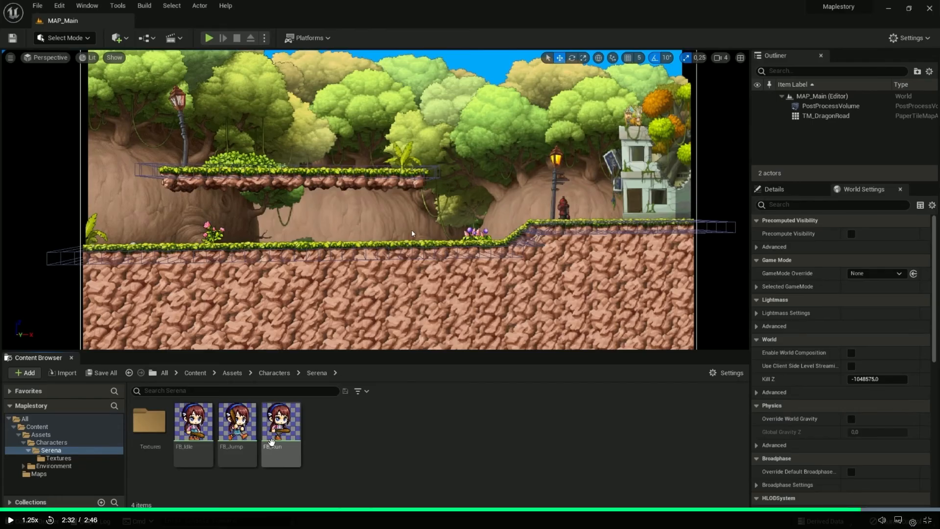
pyautogui.doubleClick(150, 421)
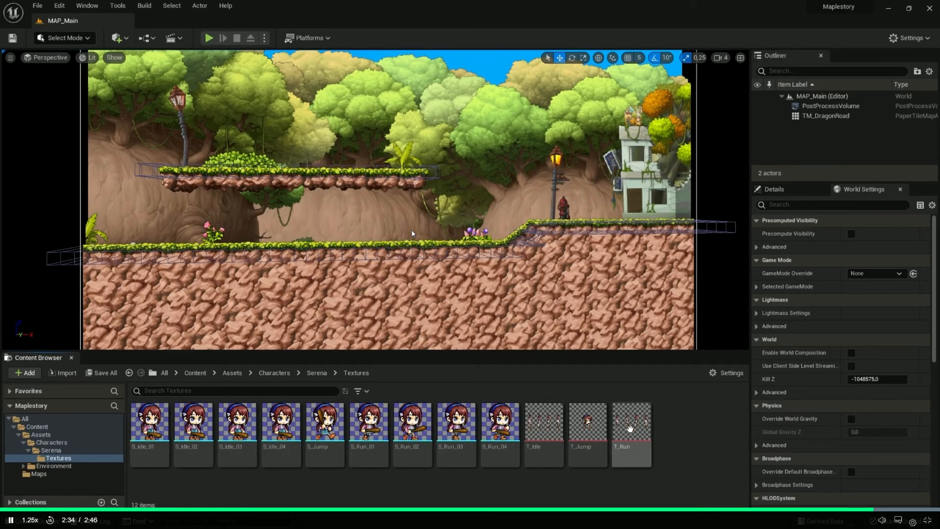
pyautogui.click(51, 449)
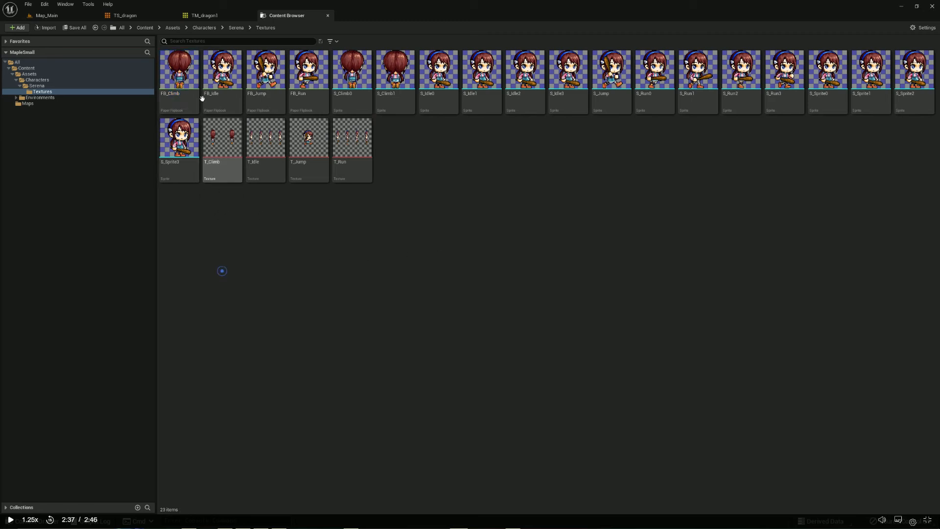
# Move MapleSmall's FB_Climb, FB_Idle, FB_Jump and FB_Run flipbooks from Textures into the Serena folder and open that folder
pyautogui.keyDown('ctrl'); pyautogui.click(308, 98); pyautogui.keyUp('ctrl')
pyautogui.keyDown('ctrl'); pyautogui.click(265, 98); pyautogui.keyUp('ctrl')
pyautogui.keyDown('ctrl'); pyautogui.click(211, 102); pyautogui.keyUp('ctrl')
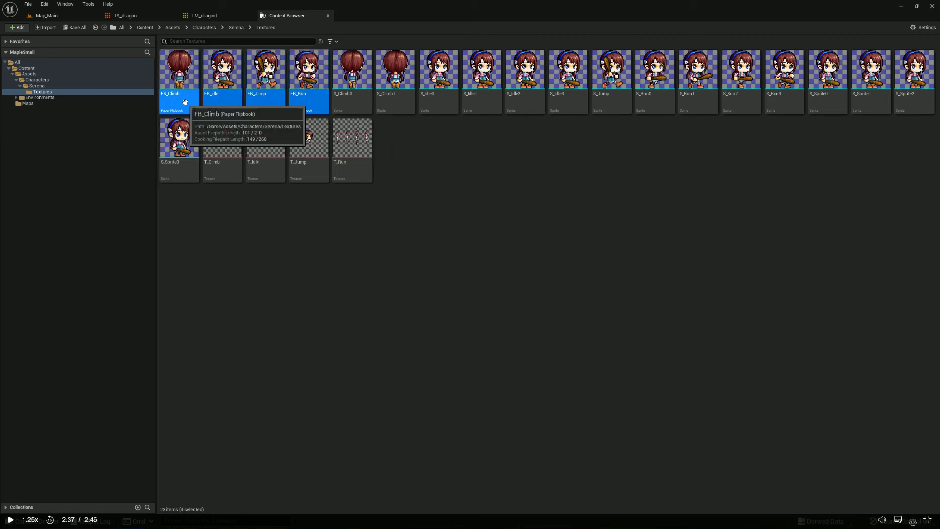
pyautogui.moveTo(210, 102); pyautogui.dragTo(41, 88)
pyautogui.click(62, 102)
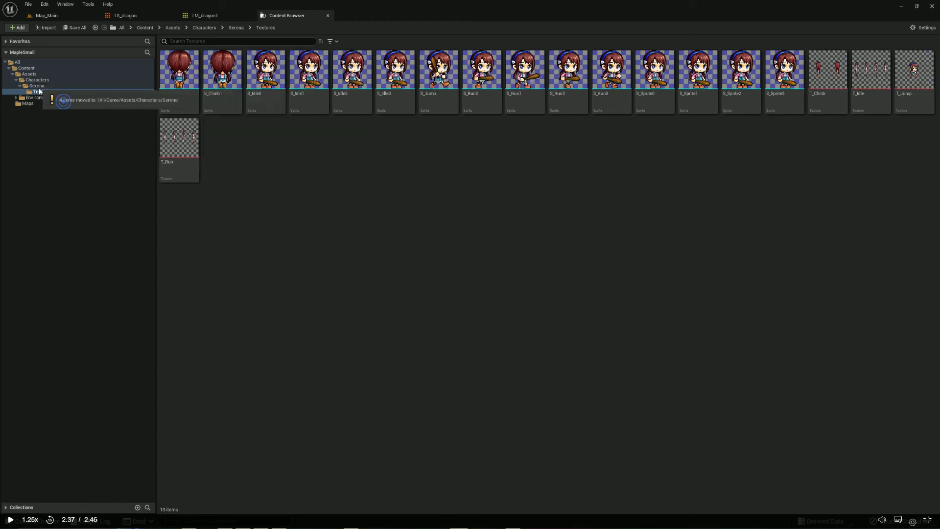
pyautogui.click(37, 87)
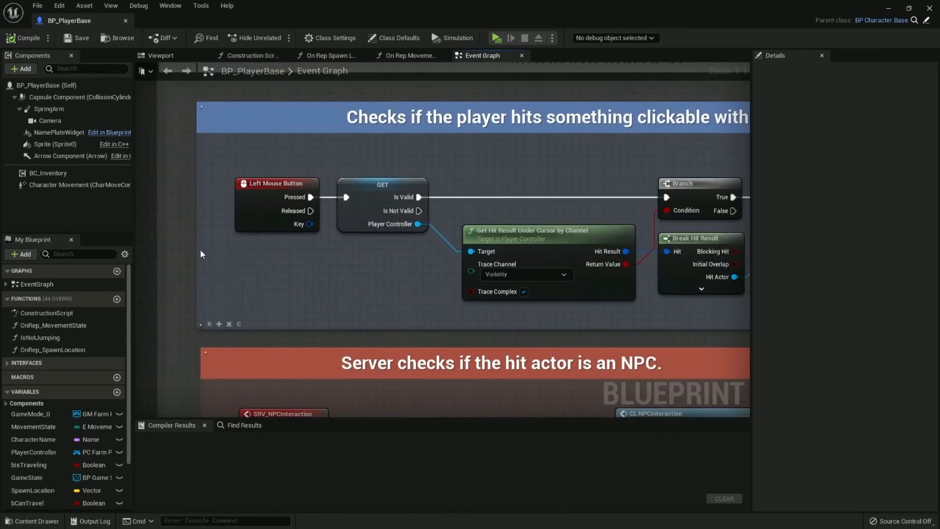
pyautogui.moveTo(200, 254); pyautogui.dragTo(115, 257, button='right')
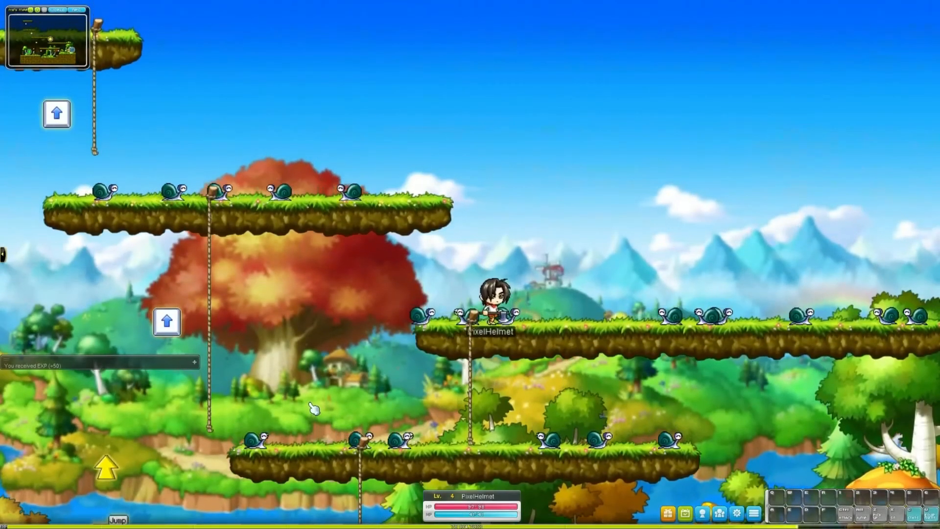
pyautogui.press('Right')
pyautogui.press('Left')
pyautogui.press('ctrl')
pyautogui.press('Right')
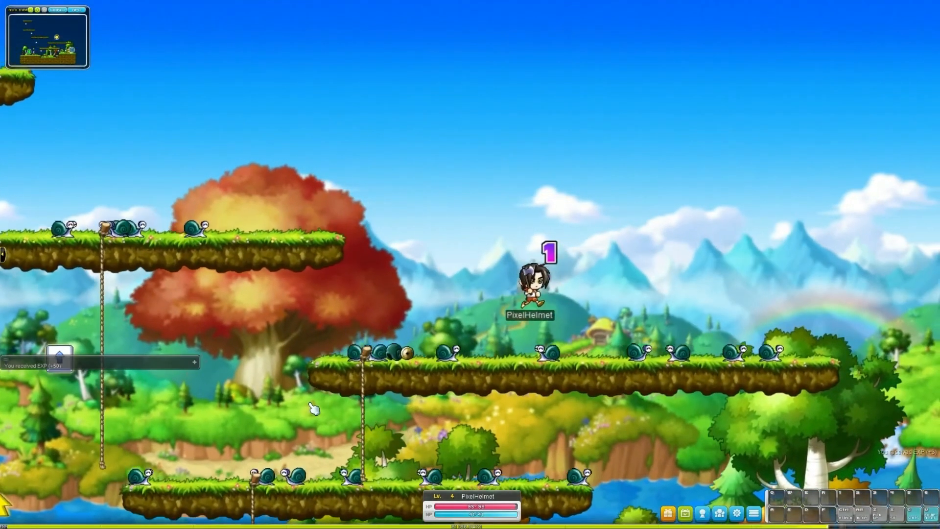
pyautogui.press('Right')
pyautogui.press('ctrl')
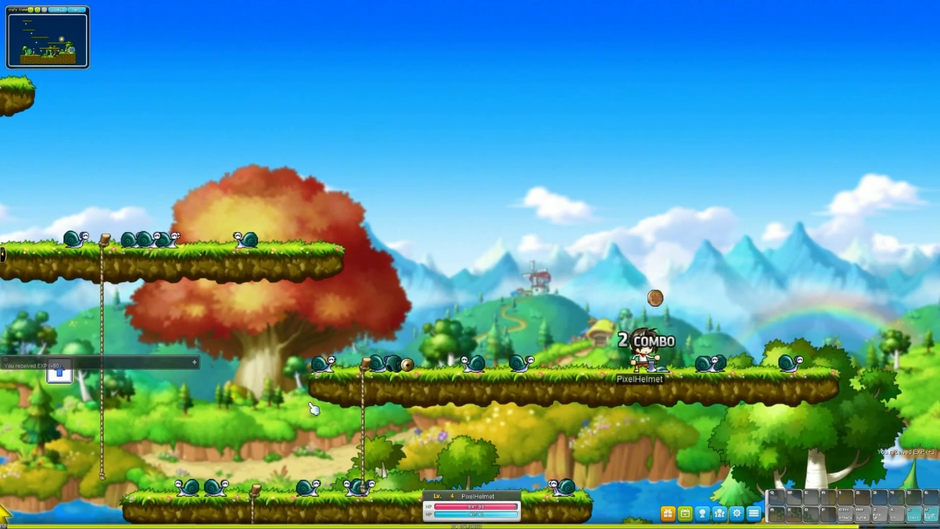
pyautogui.press('ctrl')
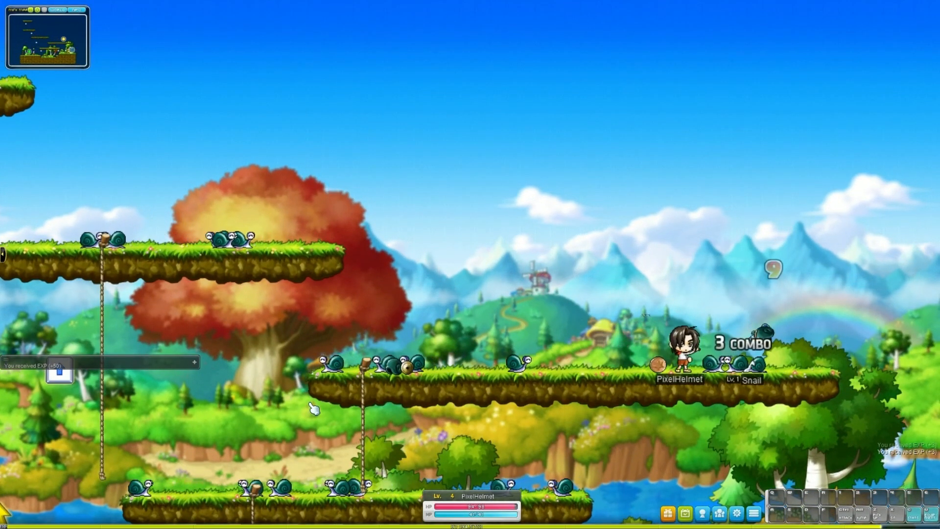
# Resume the lesson and start creating a Blueprint Class in the Content folder of its Maplestory project
pyautogui.click(560, 134)
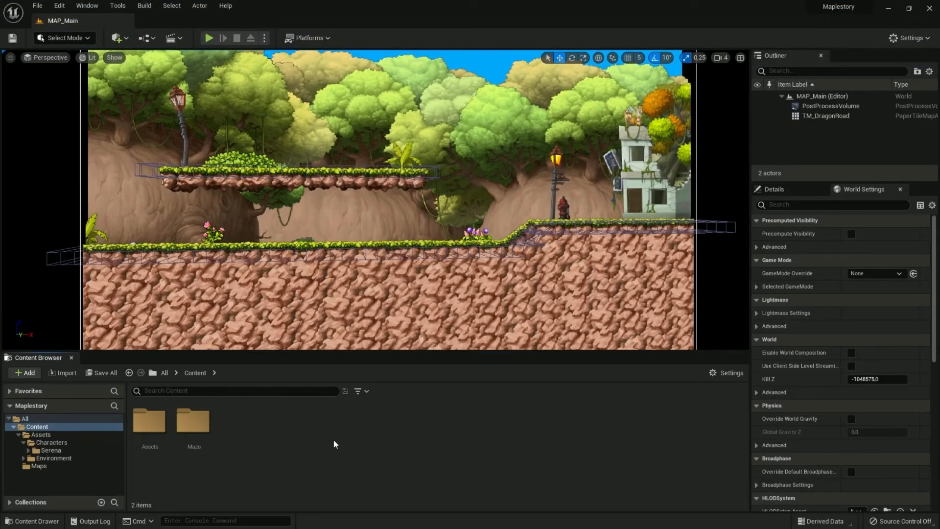
pyautogui.rightClick(277, 423)
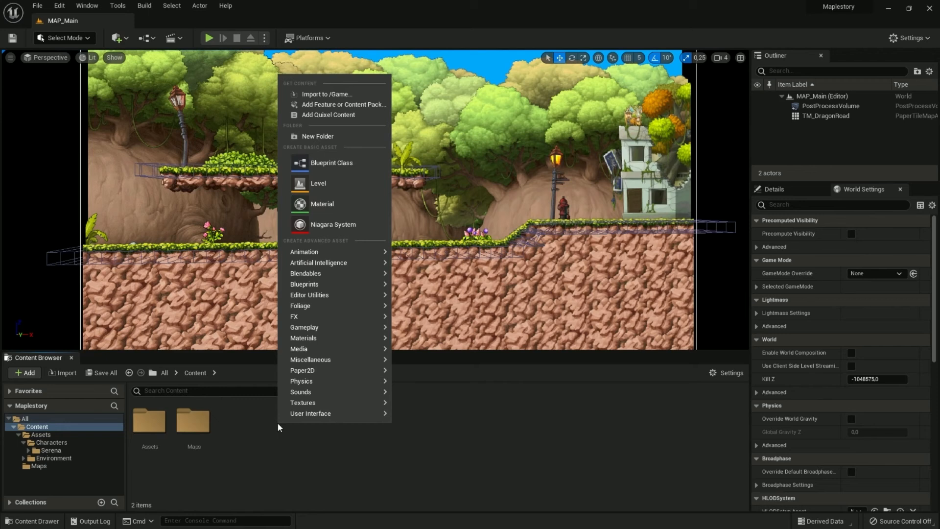
pyautogui.rightClick(267, 451)
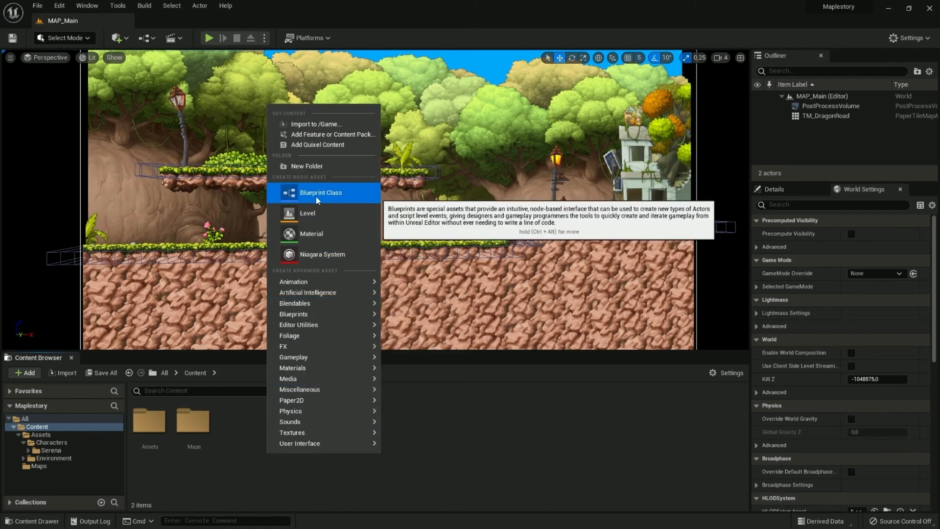
pyautogui.moveTo(316, 315)
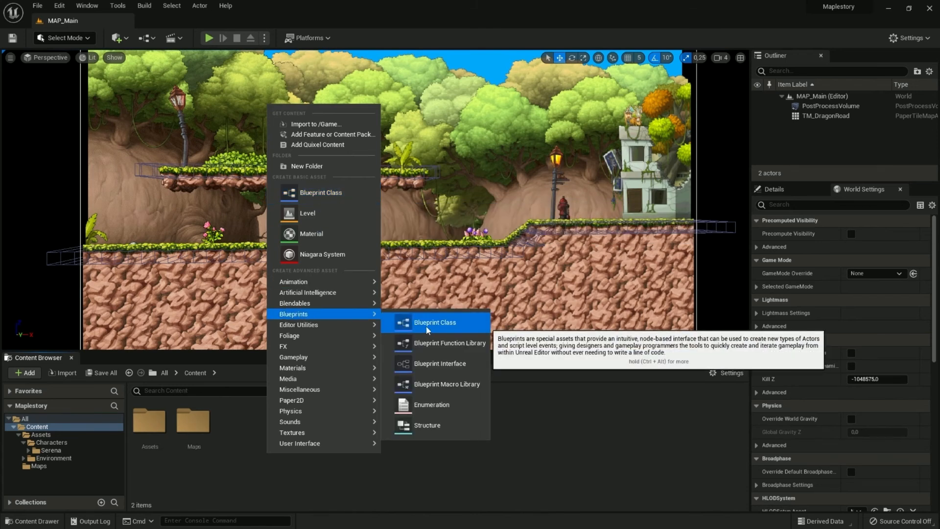
pyautogui.click(329, 193)
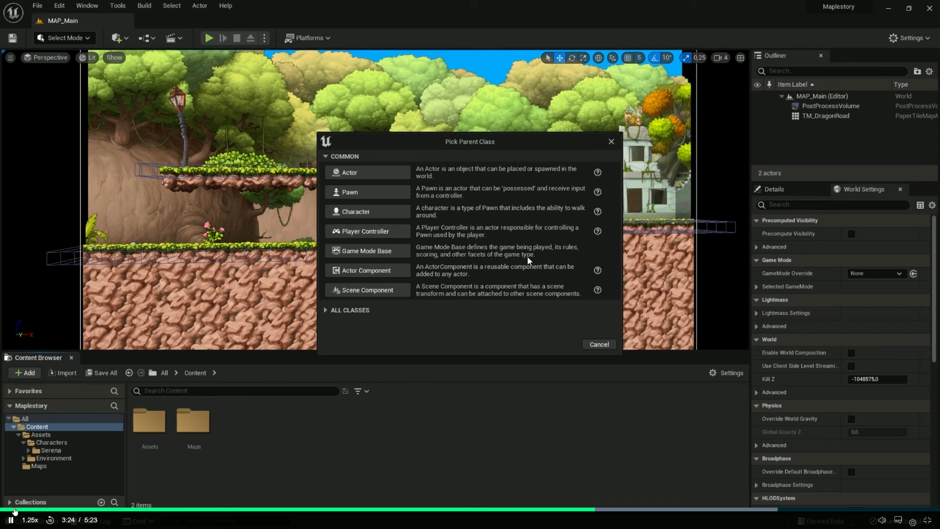
# In the lesson, expand all parent classes, filter them by "paper" and examine PaperSpriteActor and PaperFlipbookActor
pyautogui.moveTo(452, 137); pyautogui.dragTo(617, 177)
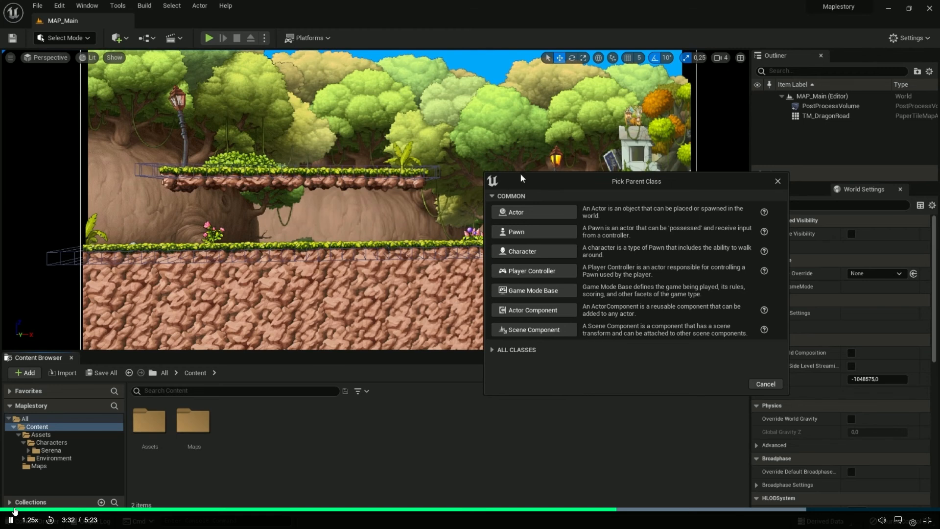
pyautogui.moveTo(552, 180); pyautogui.dragTo(332, 109)
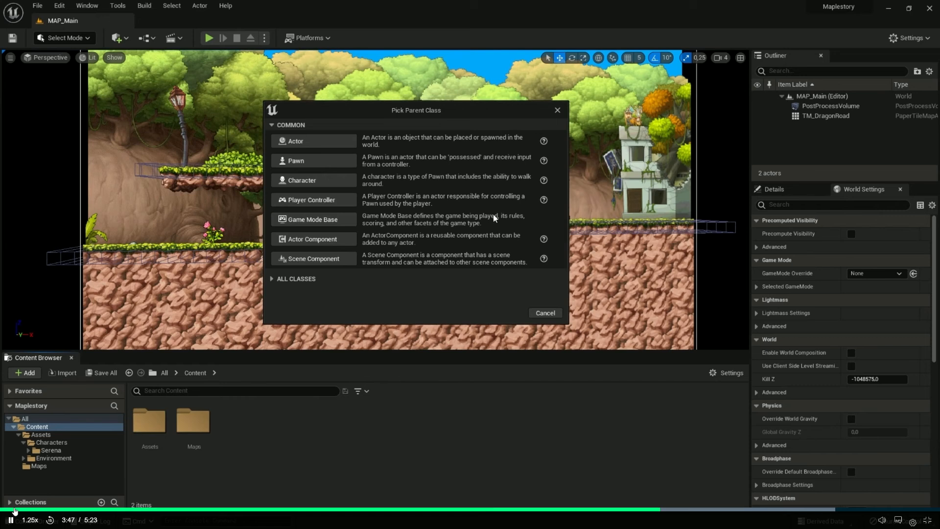
pyautogui.moveTo(420, 110); pyautogui.dragTo(451, 121)
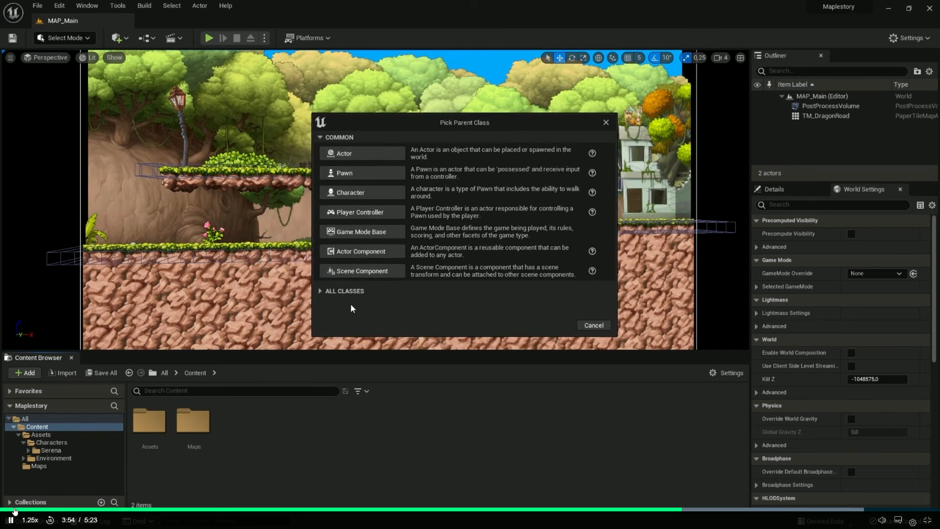
pyautogui.click(320, 292)
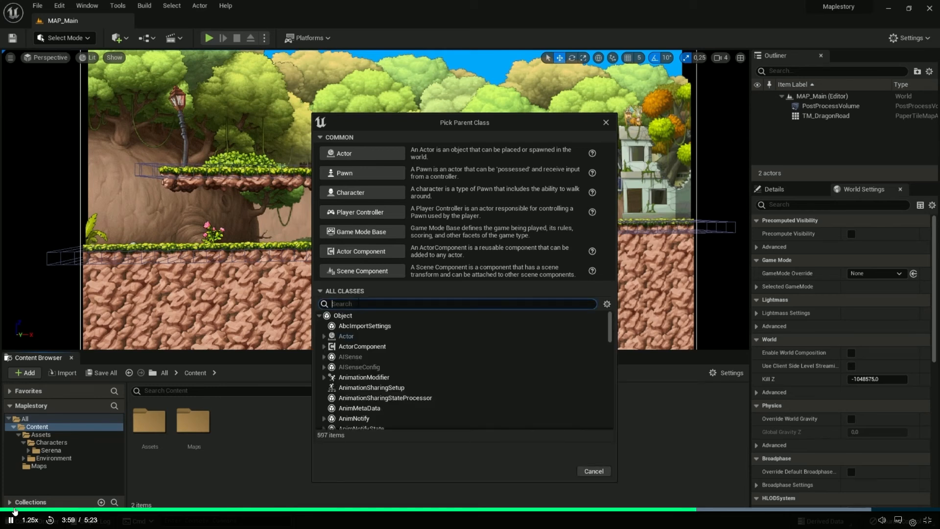
pyautogui.scroll(-5, 608, 331)
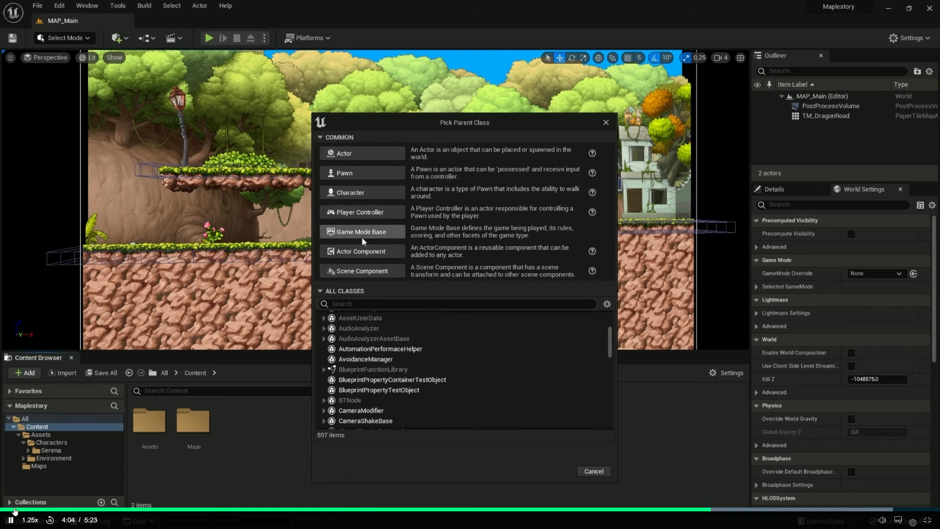
pyautogui.moveTo(609, 336)
pyautogui.mouseDown()
pyautogui.moveTo(609, 323)
pyautogui.moveTo(606, 416)
pyautogui.moveTo(610, 312)
pyautogui.moveTo(611, 378)
pyautogui.moveTo(610, 354)
pyautogui.mouseUp()
pyautogui.write('paper')
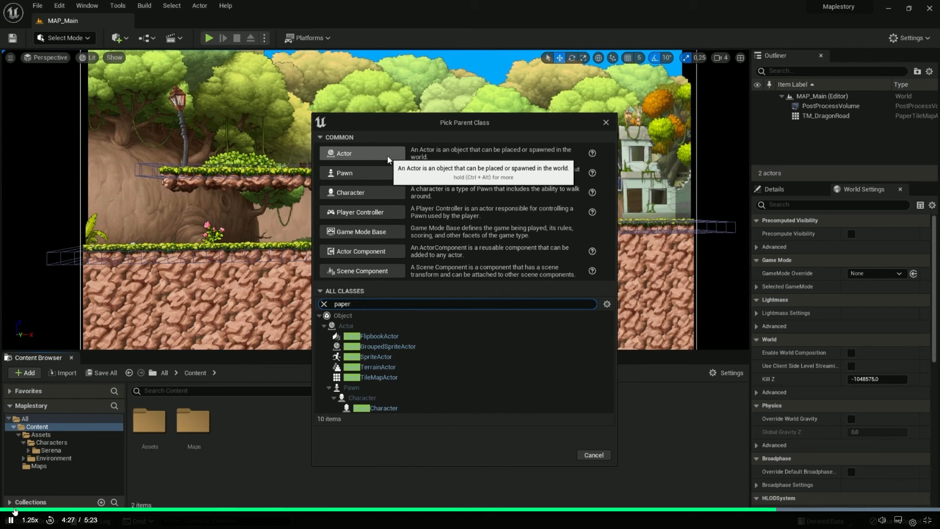
pyautogui.click(390, 357)
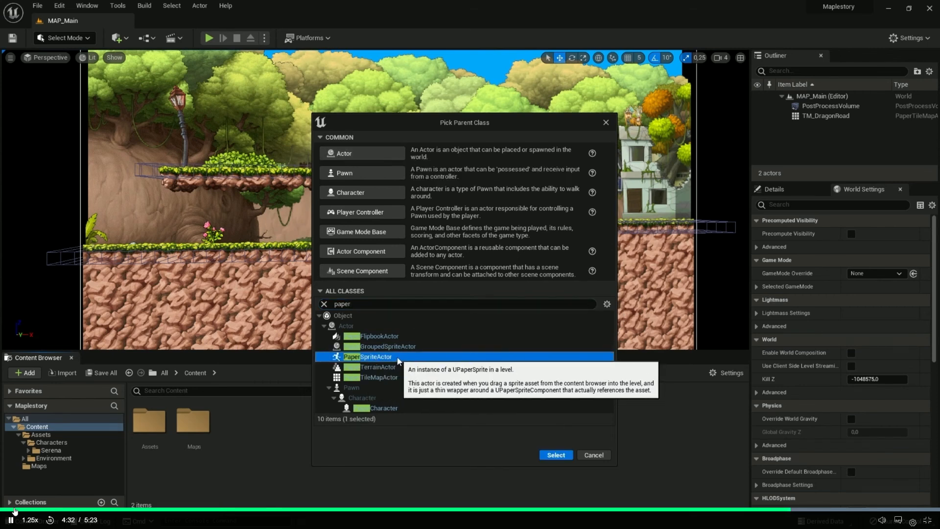
pyautogui.click(377, 336)
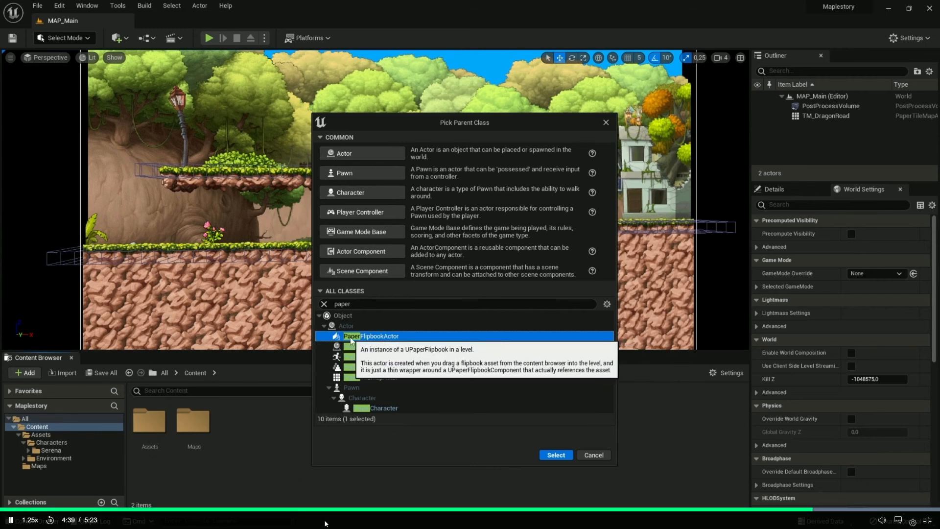
# Pause the lesson, start a Blueprint Class in MapleSmall's Serena folder and search all parent classes for "paper"
pyautogui.click(304, 427)
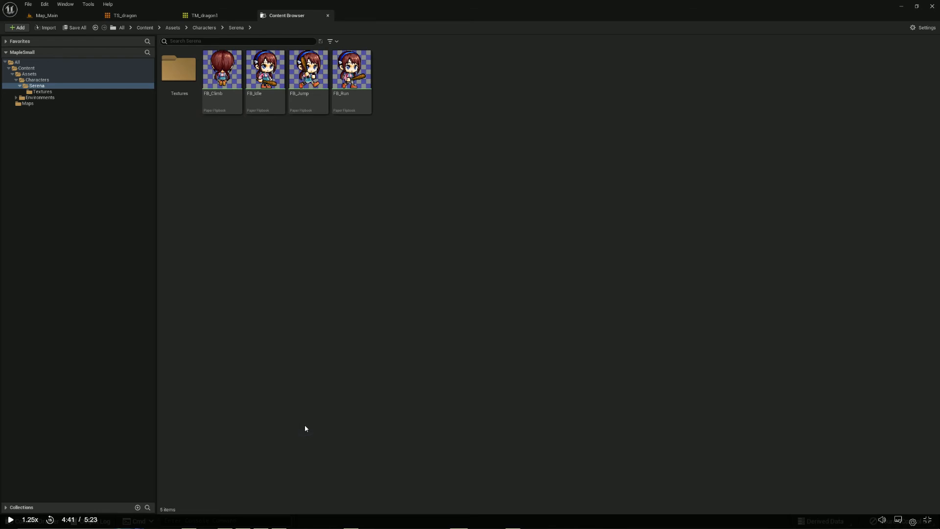
pyautogui.rightClick(257, 231)
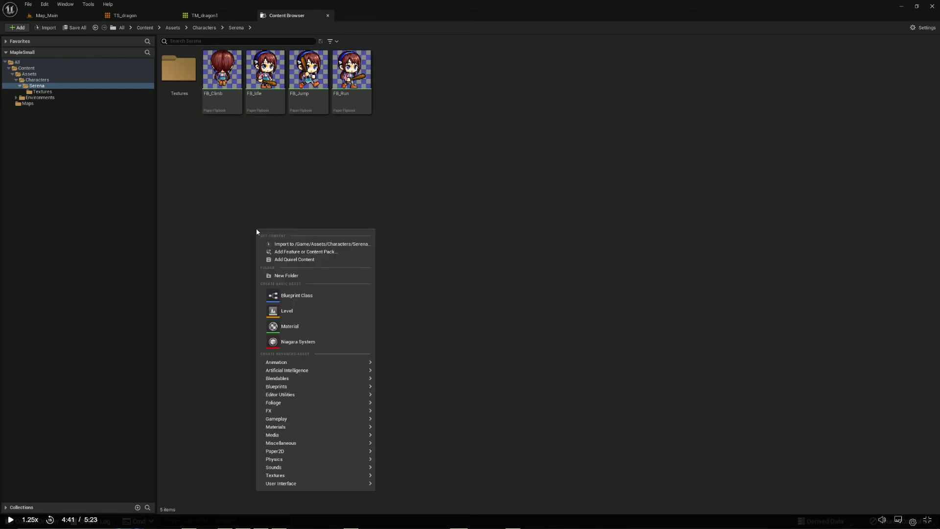
pyautogui.click(306, 292)
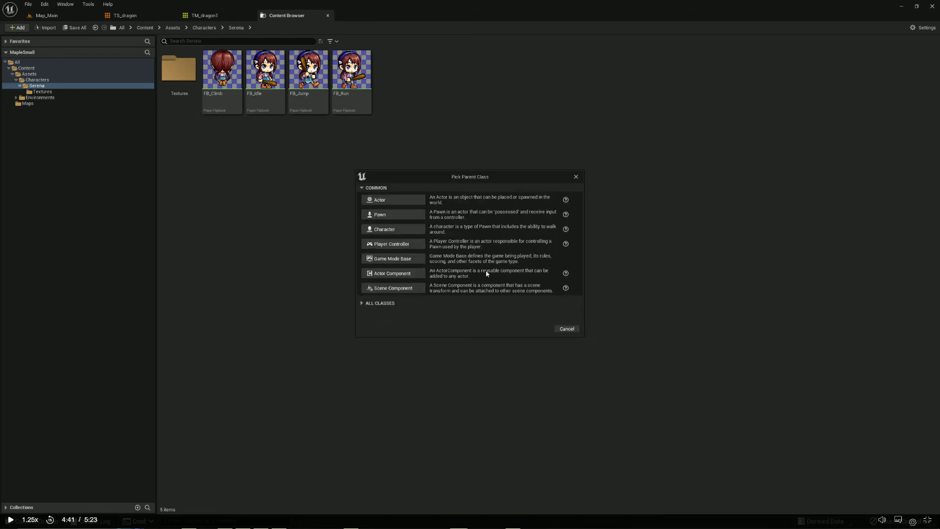
pyautogui.click(374, 302)
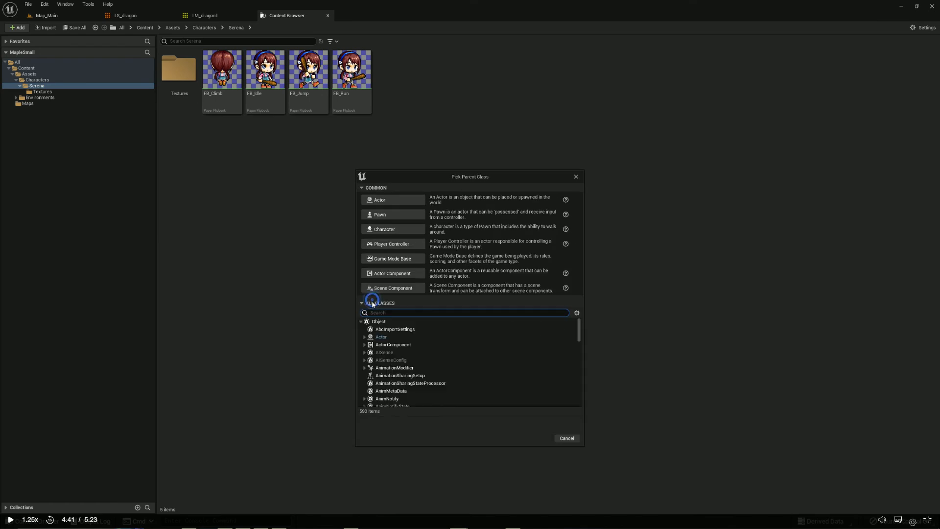
pyautogui.write('paper')
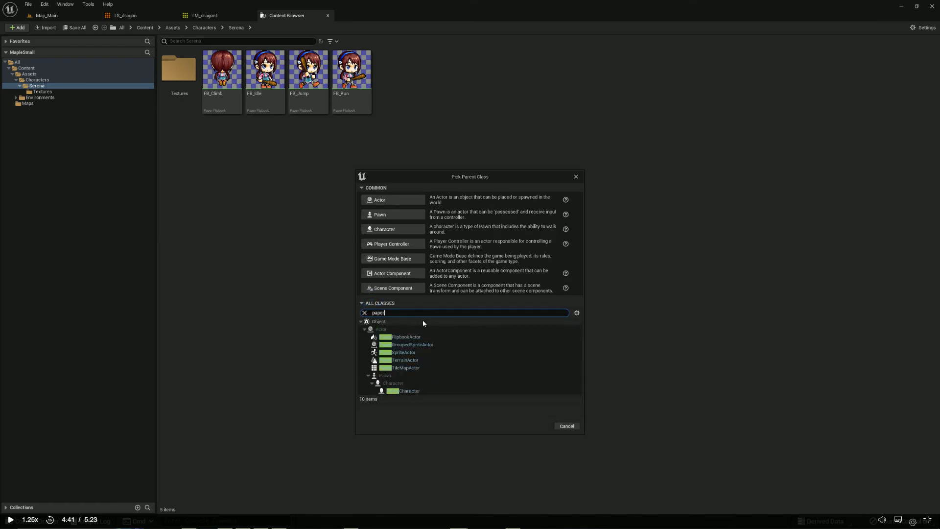
# Continue to the Game Mode & Player Controller lesson and follow its creation of a Blueprints folder in Content
pyautogui.hotkey('alt', 'Tab')
pyautogui.press('space')
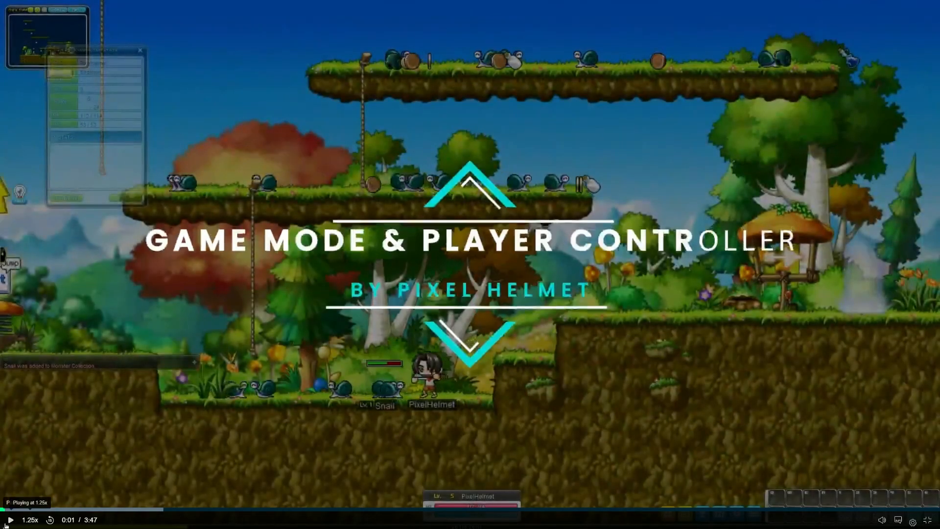
pyautogui.click(10, 520)
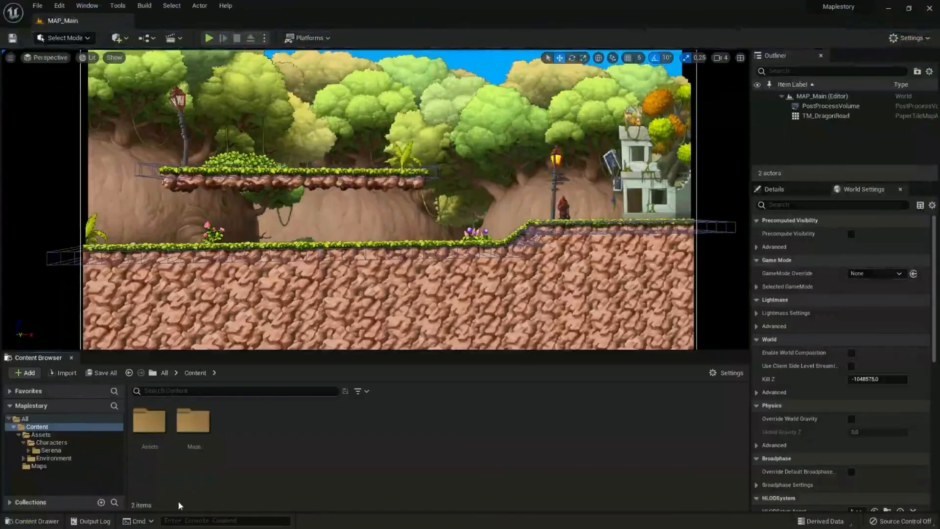
pyautogui.click(97, 429)
pyautogui.rightClick(265, 430)
pyautogui.click(303, 147)
pyautogui.write('B')
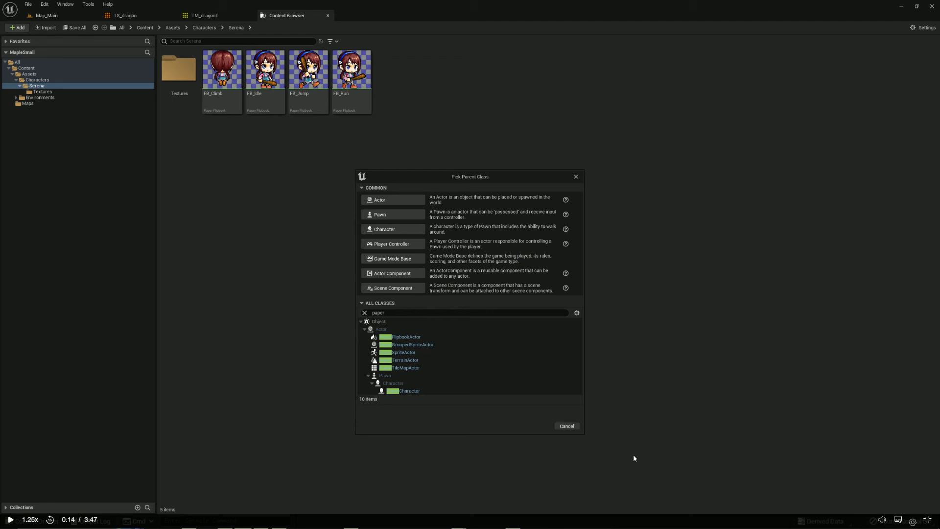
# Inspect PaperFlipbookActor and PaperSpriteActor in MapleSmall's parent class list and cancel the Blueprint Class creation
pyautogui.click(378, 338)
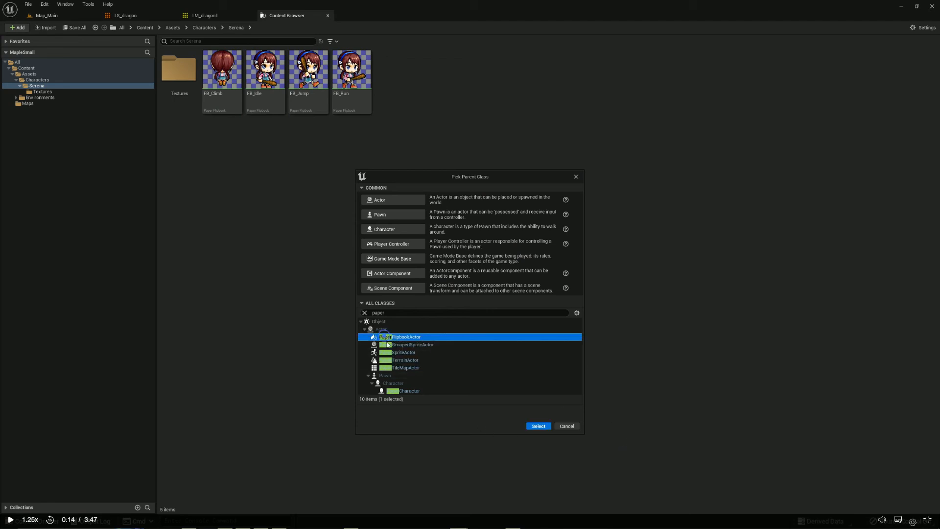
pyautogui.click(386, 353)
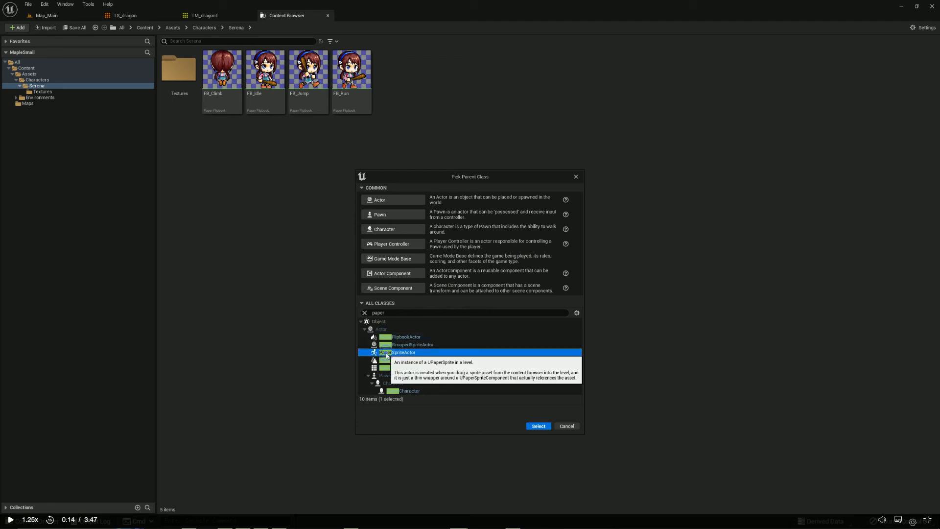
pyautogui.click(572, 427)
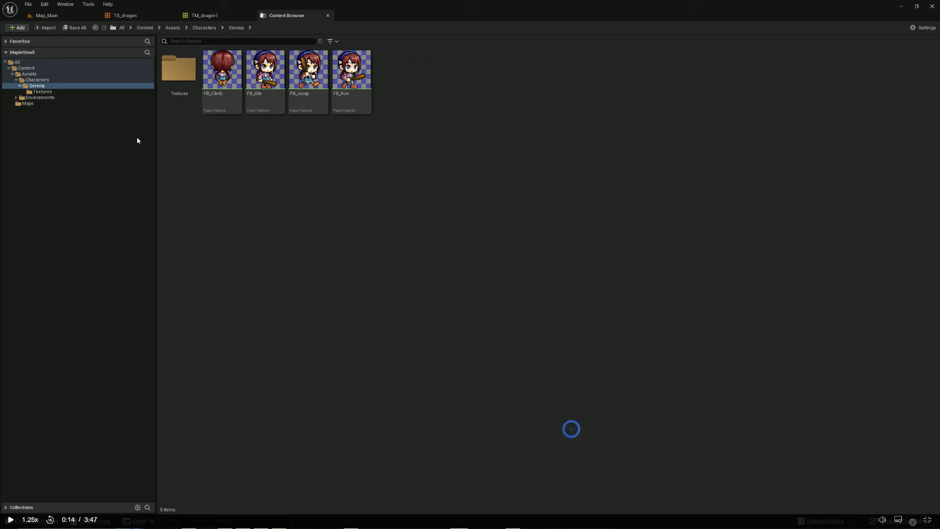
# Create a folder named Blueprints in MapleSmall's Content folder and open it
pyautogui.click(25, 68)
pyautogui.rightClick(388, 242)
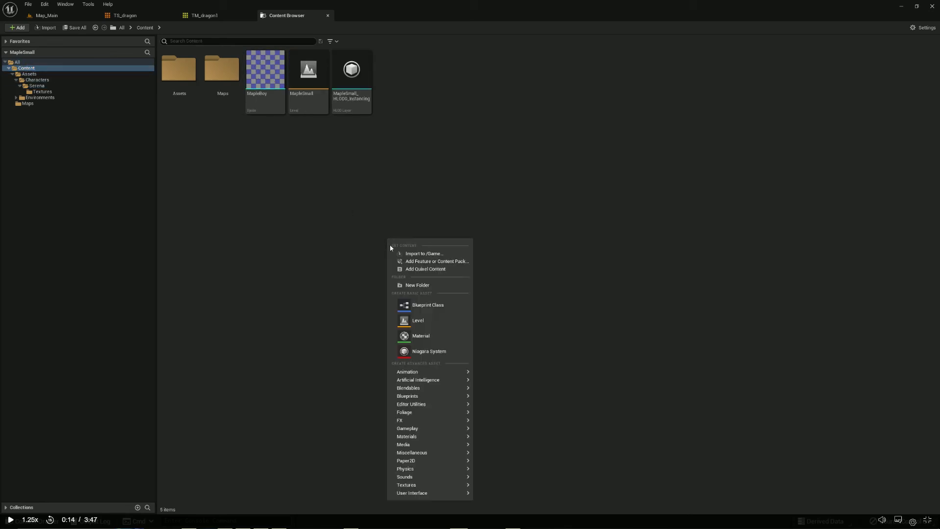
pyautogui.click(425, 287)
pyautogui.write('Blueprints')
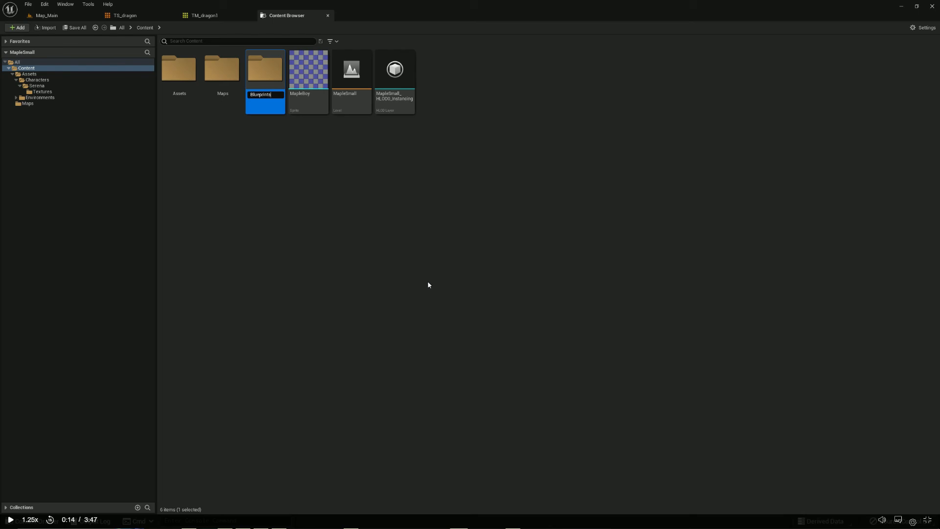
pyautogui.press('Return')
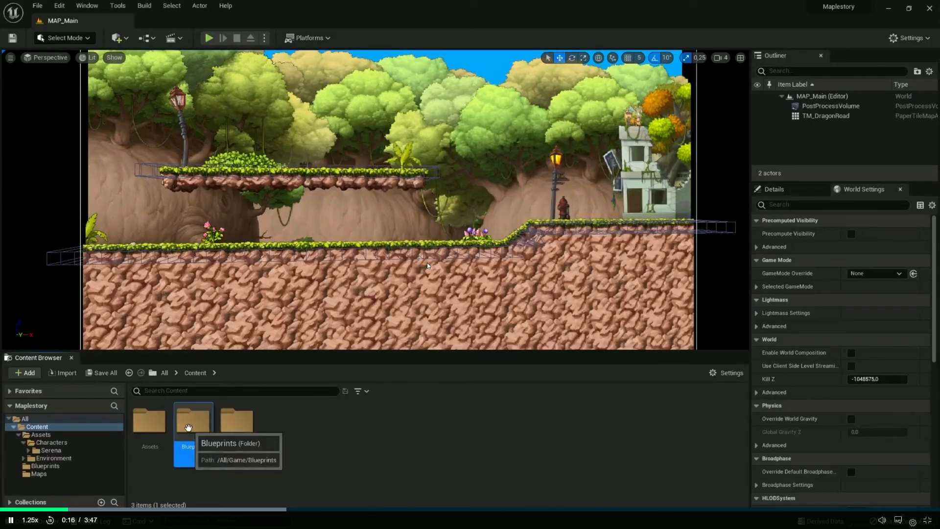
pyautogui.doubleClick(193, 425)
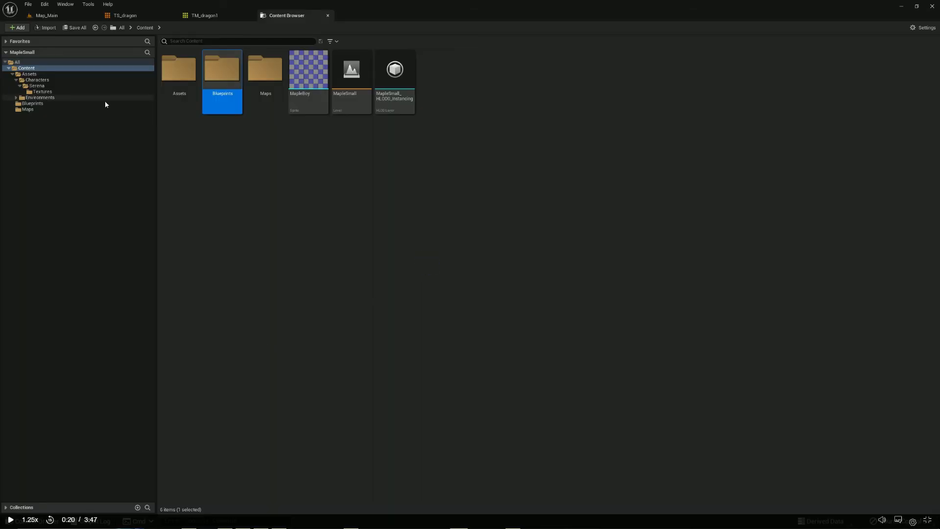
pyautogui.click(32, 104)
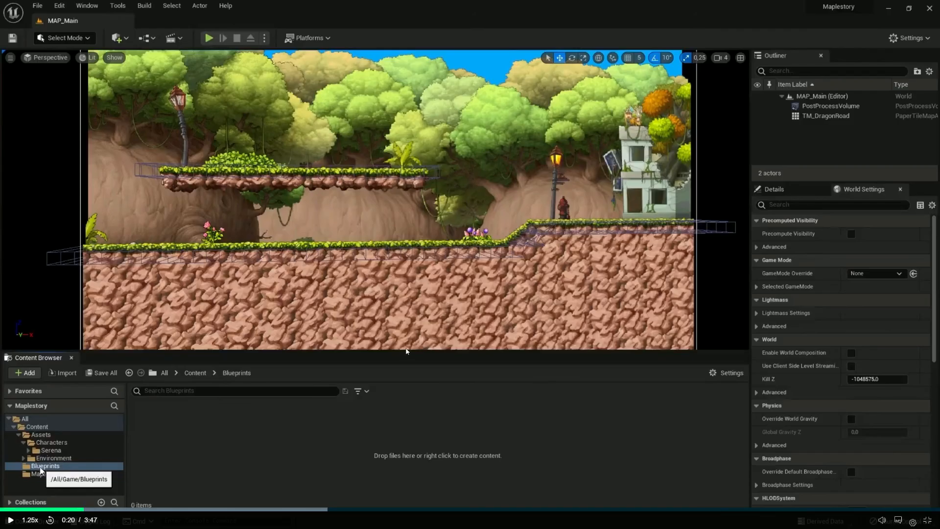
# Follow the lesson as it picks a bright light-blue color for its Blueprints folder
pyautogui.rightClick(41, 467)
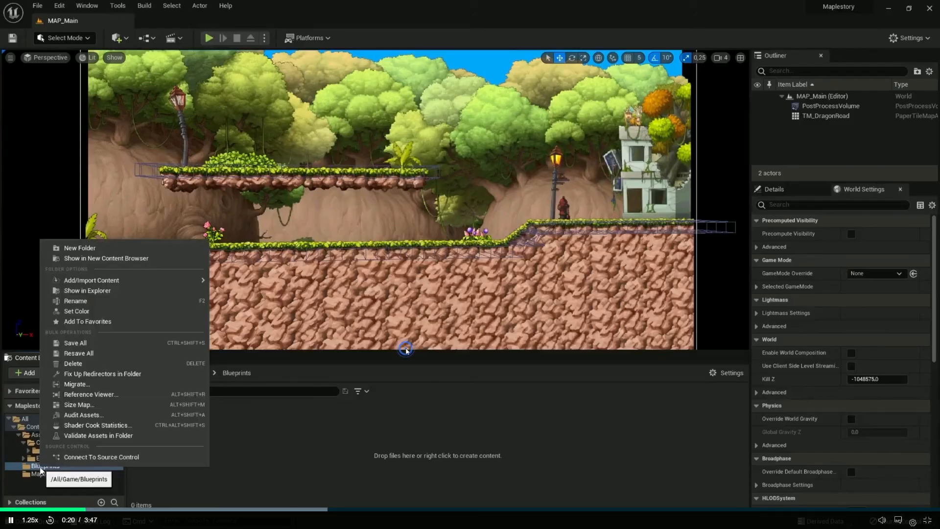
pyautogui.click(78, 312)
pyautogui.moveTo(137, 328); pyautogui.dragTo(79, 325)
pyautogui.moveTo(222, 331)
pyautogui.mouseDown()
pyautogui.moveTo(221, 316)
pyautogui.moveTo(220, 326)
pyautogui.mouseUp()
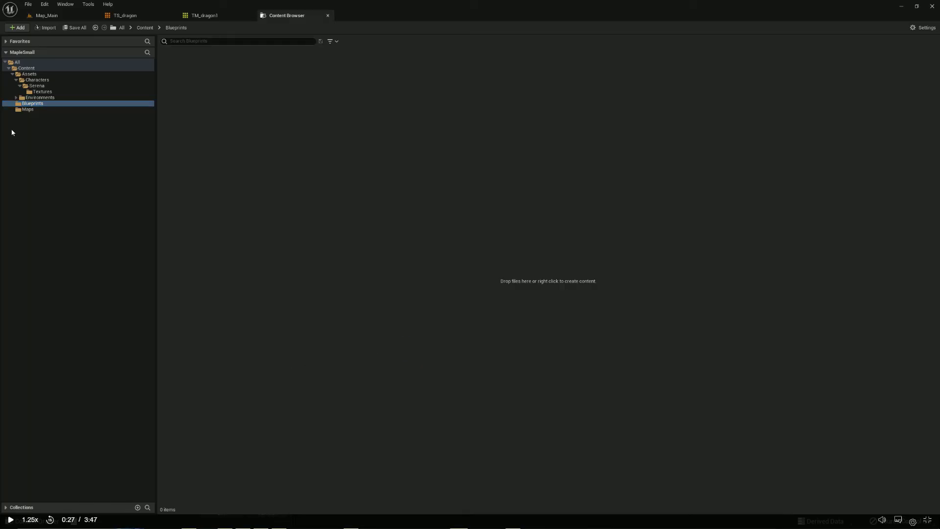
# Set the color of MapleSmall's Blueprints folder to a pure blue with hue about 241, saturation 1.0 and value 1.0
pyautogui.rightClick(41, 104)
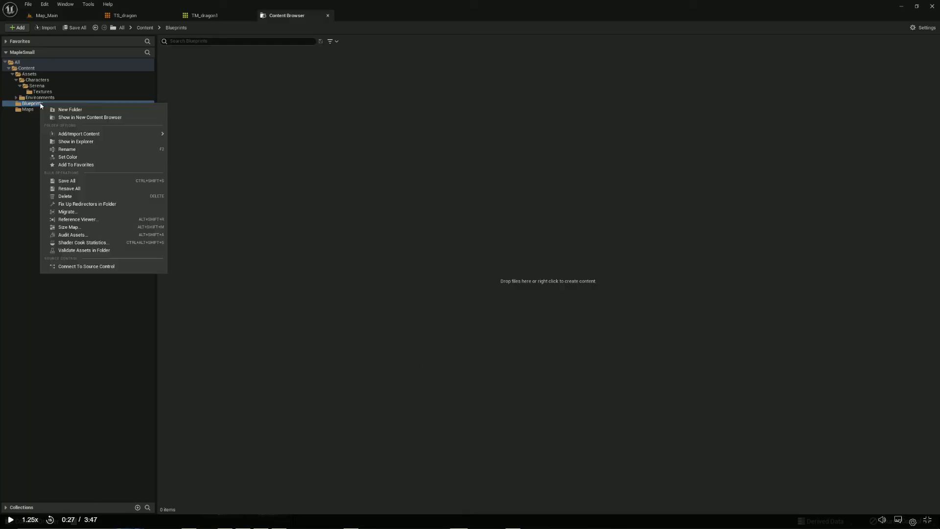
pyautogui.click(71, 157)
pyautogui.moveTo(103, 213); pyautogui.dragTo(104, 190)
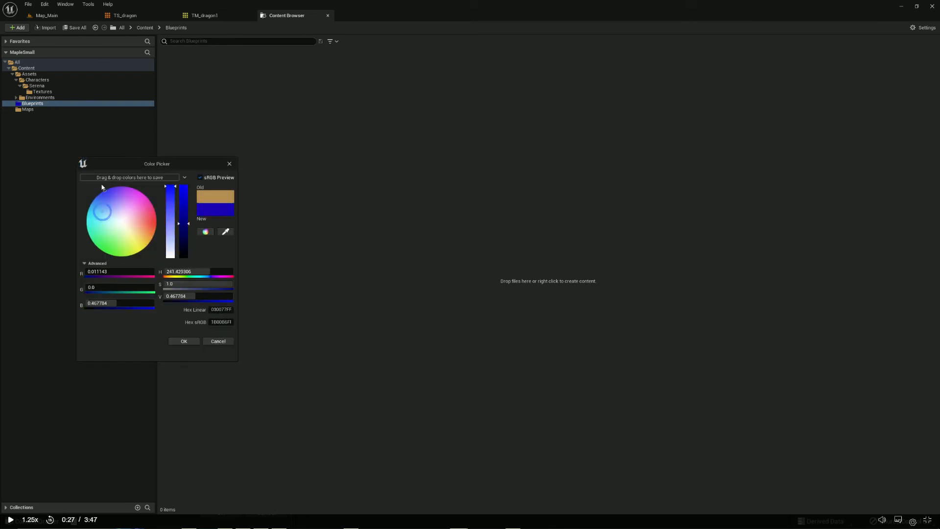
pyautogui.moveTo(185, 214); pyautogui.dragTo(184, 186)
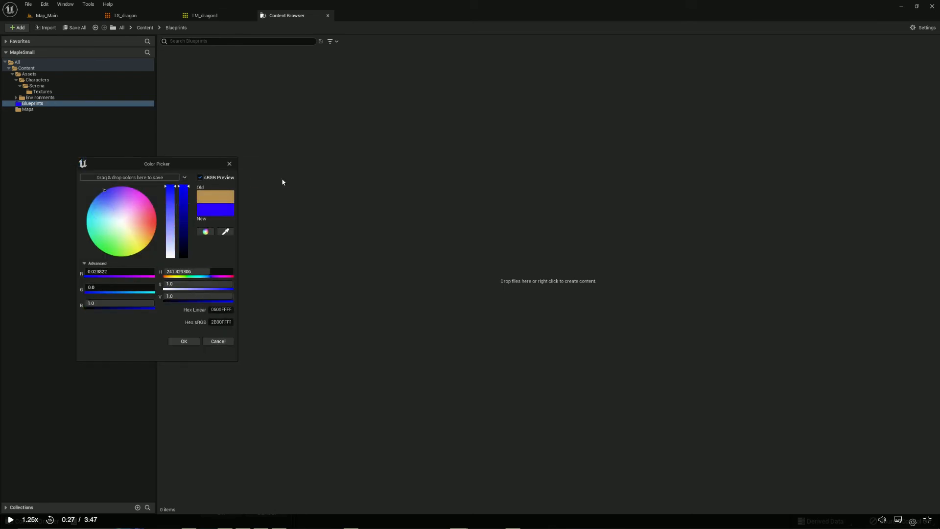
pyautogui.click(195, 341)
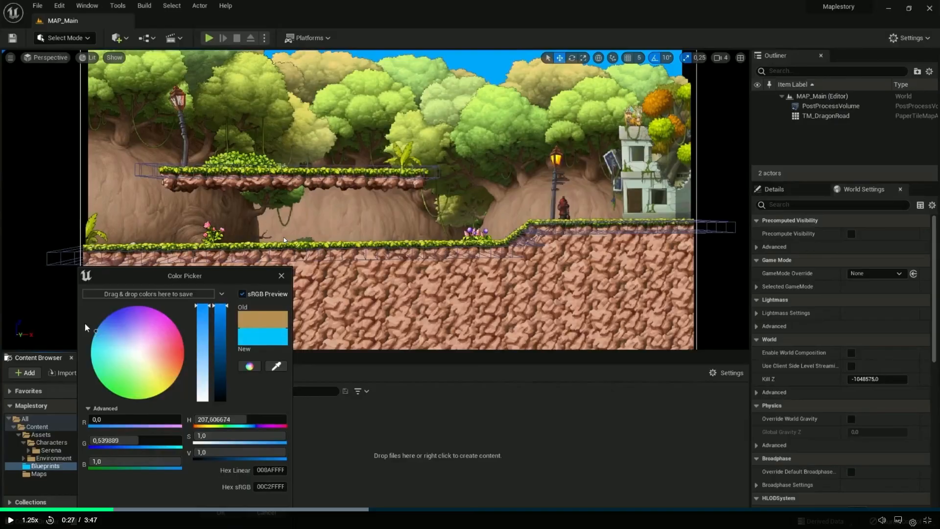
# Resume the lesson and follow the creation of a Game Mode Base Blueprint Class in its Blueprints folder
pyautogui.moveTo(101, 327); pyautogui.dragTo(85, 311)
pyautogui.click(215, 511)
pyautogui.click(48, 427)
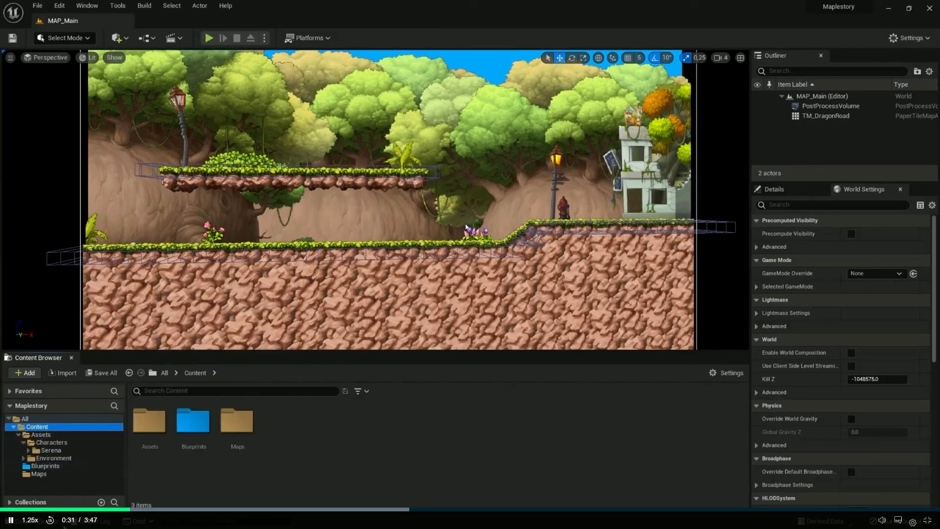
pyautogui.click(52, 466)
pyautogui.rightClick(240, 424)
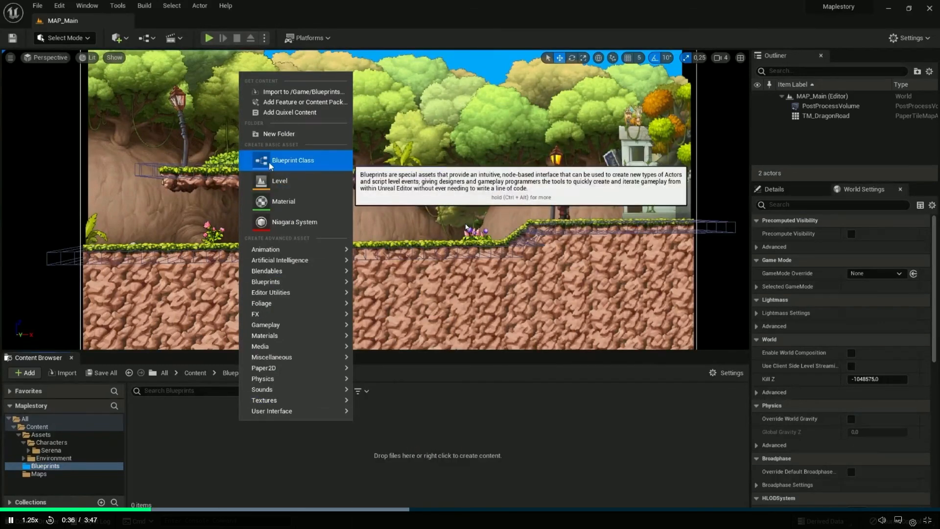
pyautogui.click(271, 163)
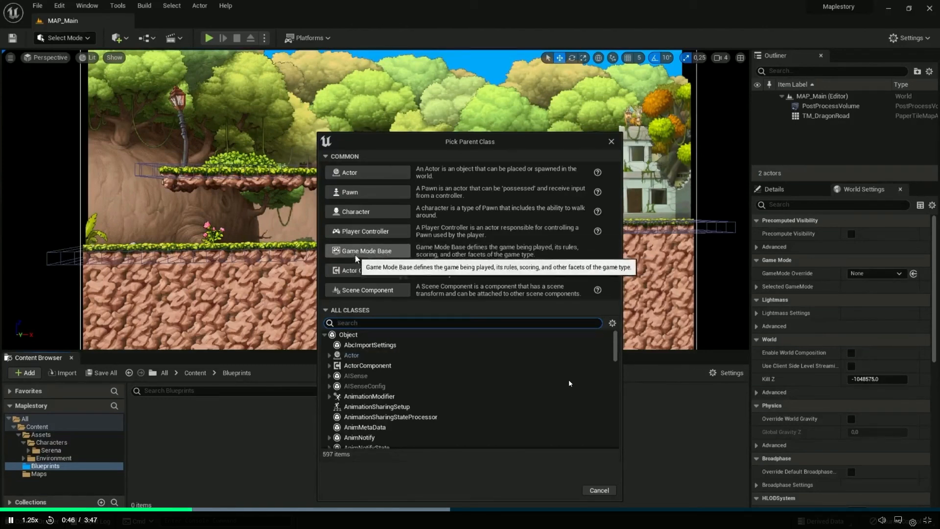
pyautogui.click(381, 252)
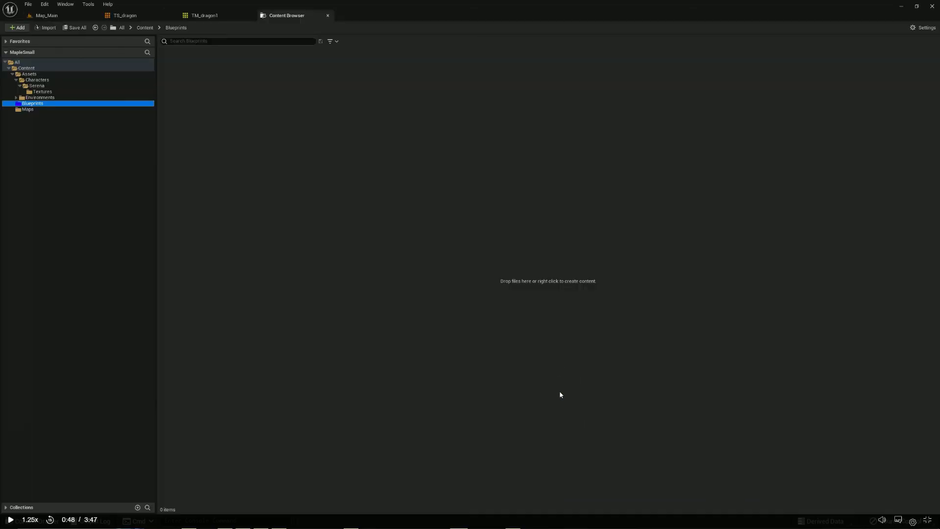
# Create a Game Mode Base Blueprint Class in MapleSmall's Blueprints folder and name it GM_MapleSmall, checking the lesson for the naming prefix
pyautogui.rightClick(243, 137)
pyautogui.click(283, 207)
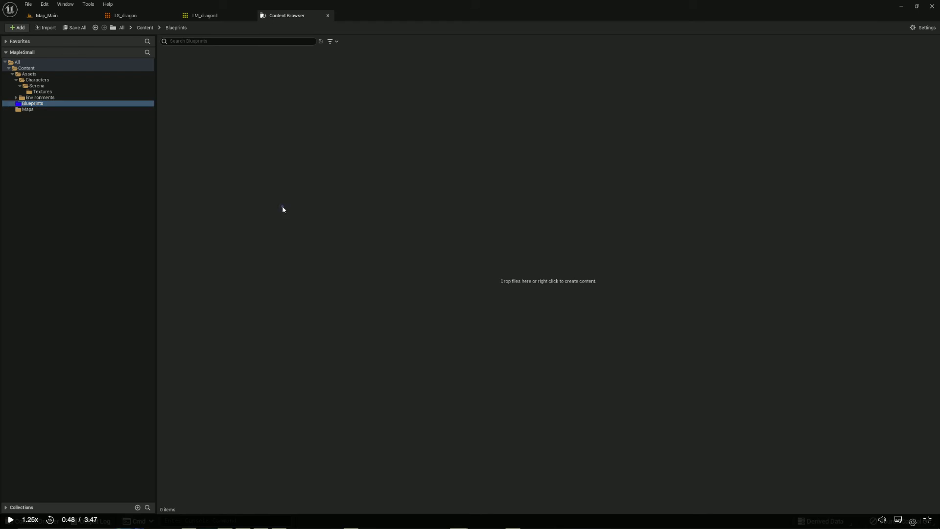
pyautogui.click(378, 248)
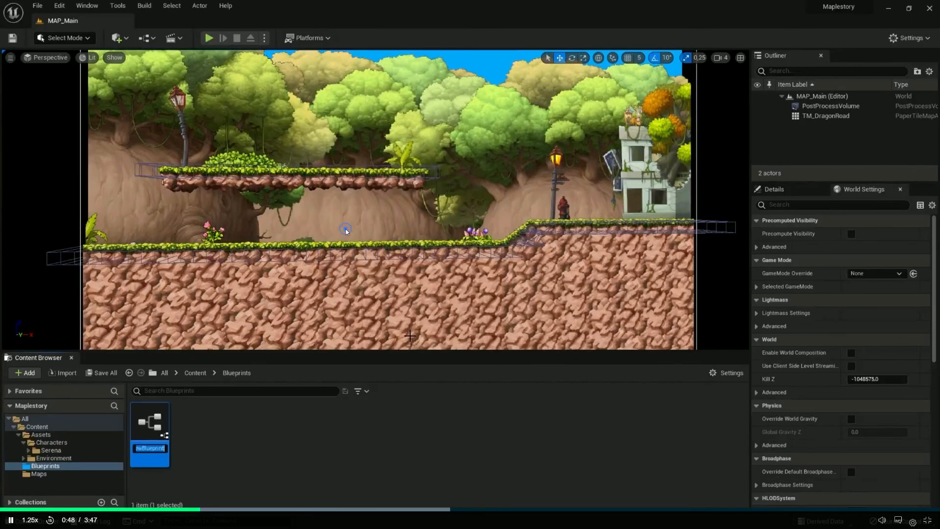
pyautogui.write('GM_')
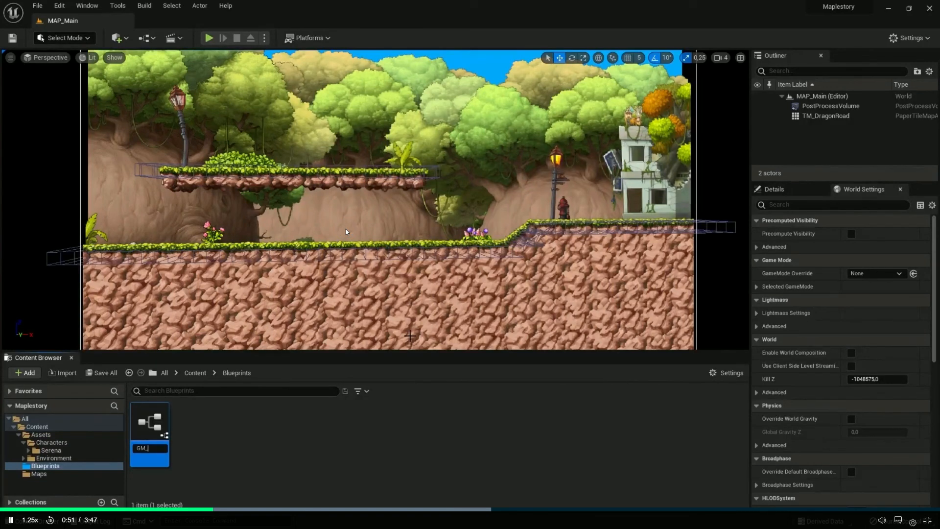
pyautogui.write('Maple')
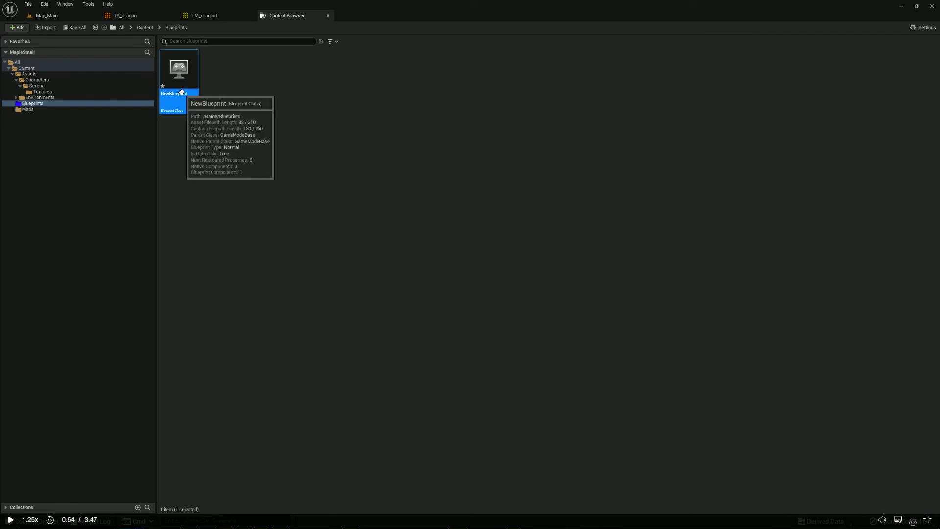
pyautogui.rightClick(182, 94)
pyautogui.click(219, 133)
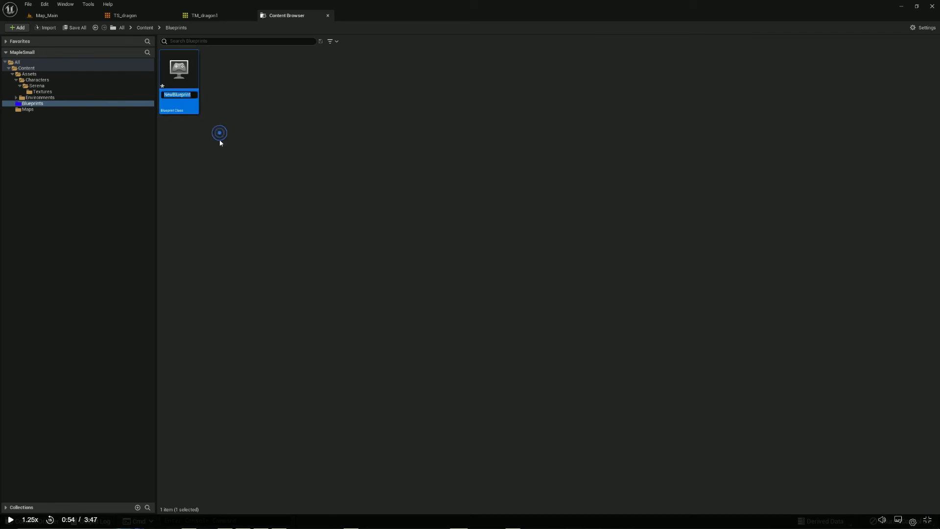
pyautogui.write('GM_MapleSmall')
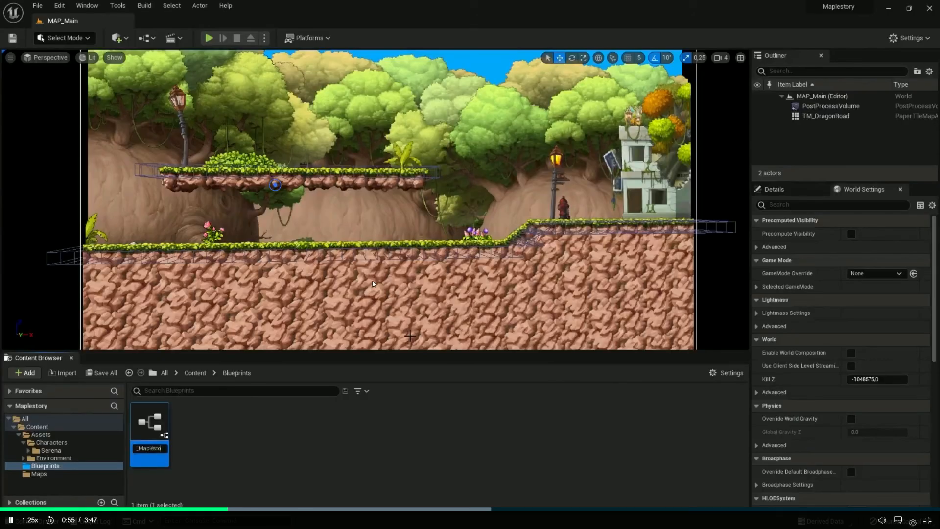
# Follow the lesson as it names its game mode GM_Maplestory and creates a Player Controller Blueprint Class with the PC prefix
pyautogui.write('ry')
pyautogui.press('Return')
pyautogui.rightClick(221, 439)
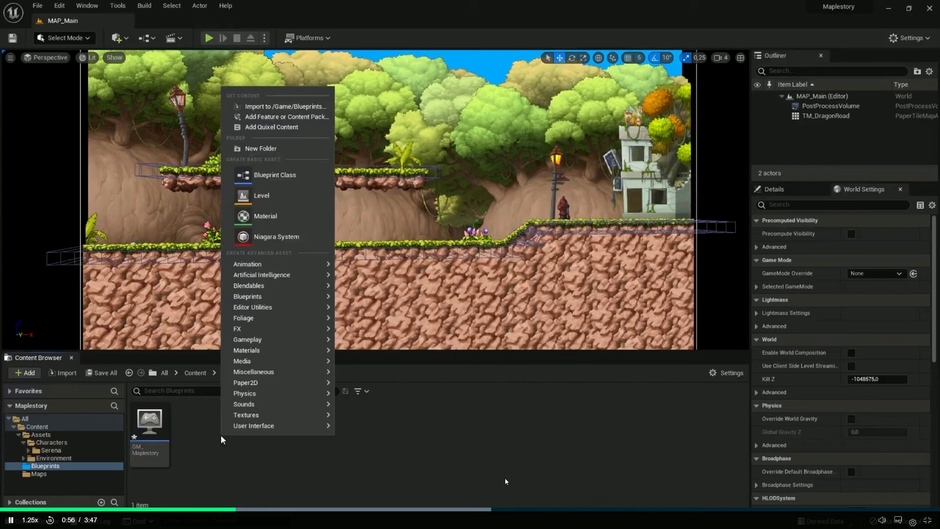
pyautogui.click(274, 179)
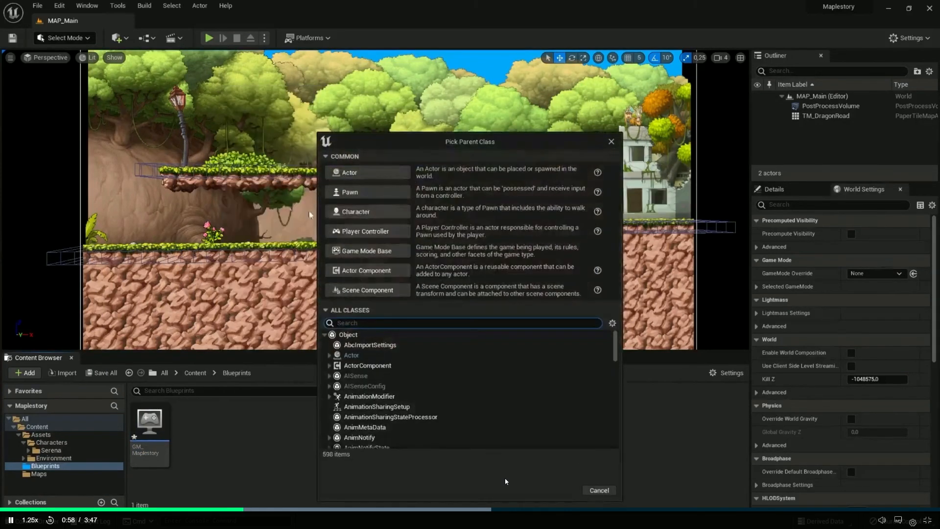
pyautogui.click(363, 231)
pyautogui.write('PC')
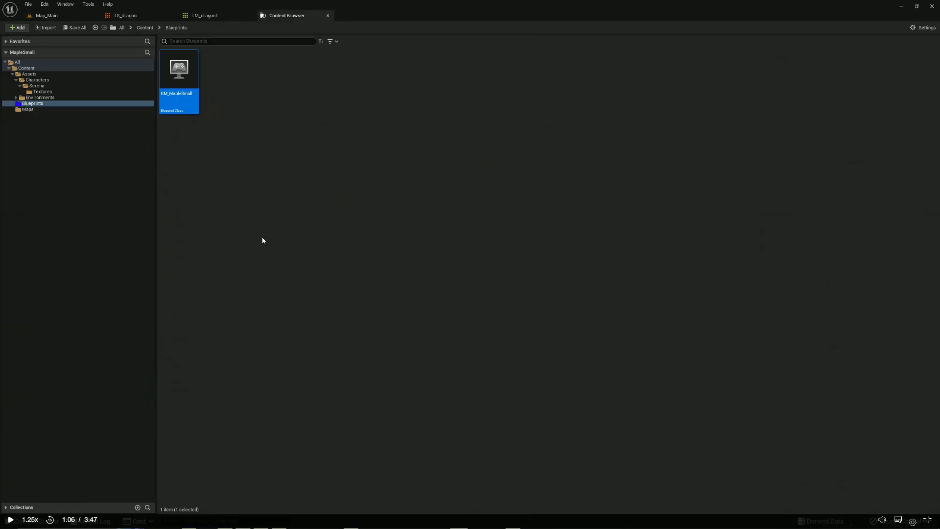
# Create a Player Controller Blueprint Class in MapleSmall's Blueprints folder and name it PC_Maplesmall
pyautogui.rightClick(263, 238)
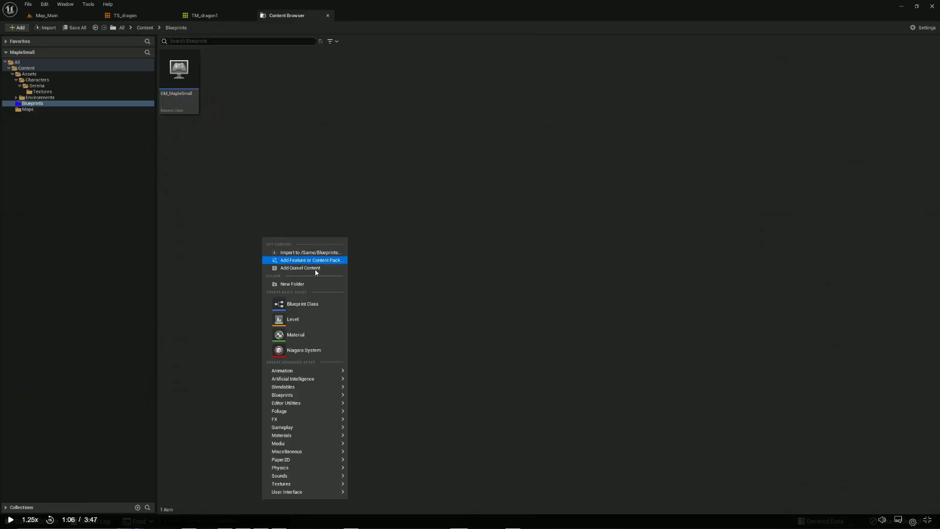
pyautogui.click(313, 305)
pyautogui.click(393, 247)
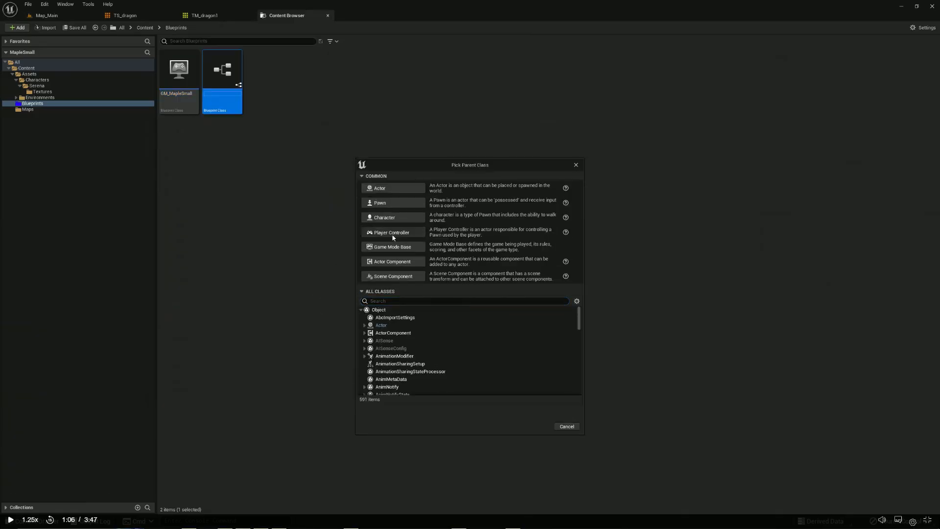
pyautogui.write('GM_Map')
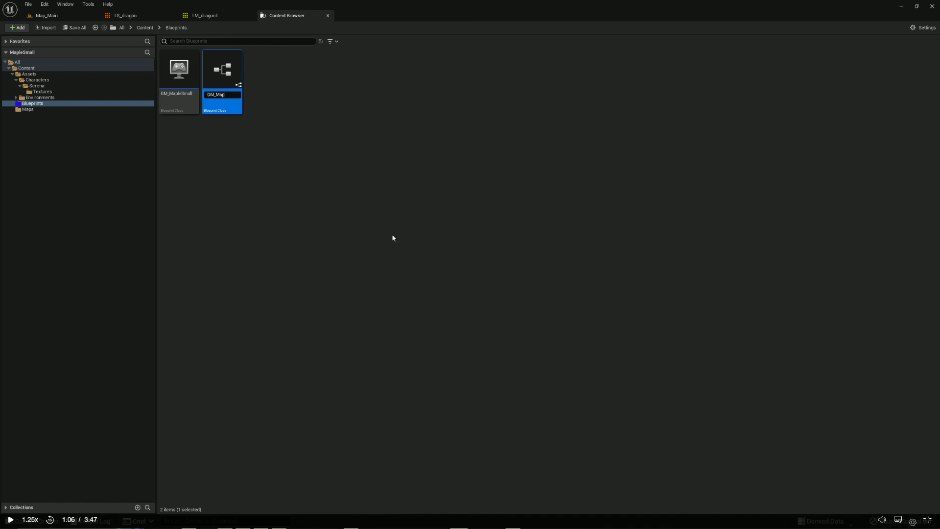
pyautogui.write('lesmall')
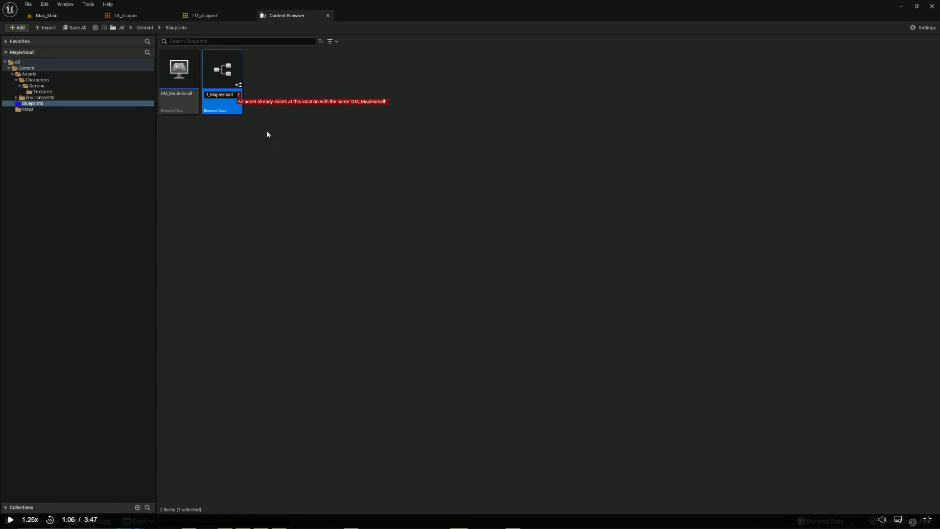
pyautogui.moveTo(216, 94); pyautogui.dragTo(205, 93)
pyautogui.write('PC')
pyautogui.press('Return')
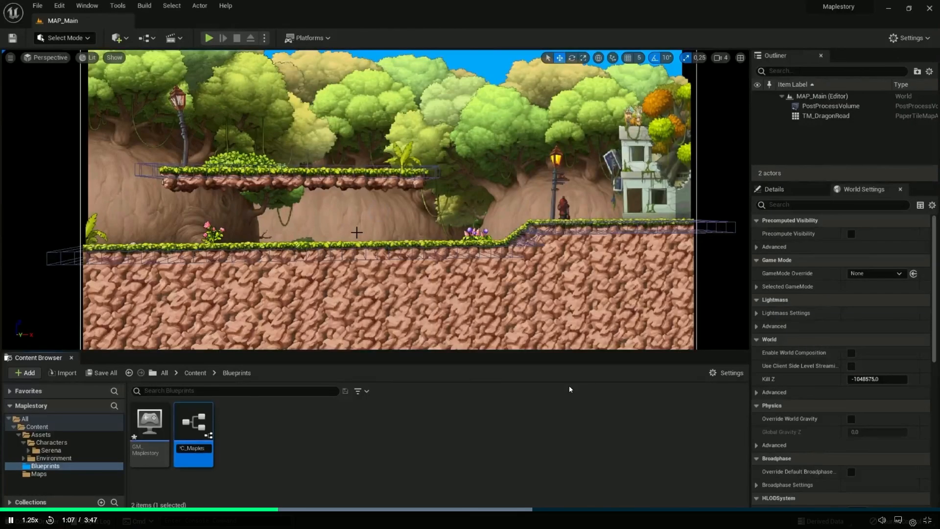
pyautogui.press('Return')
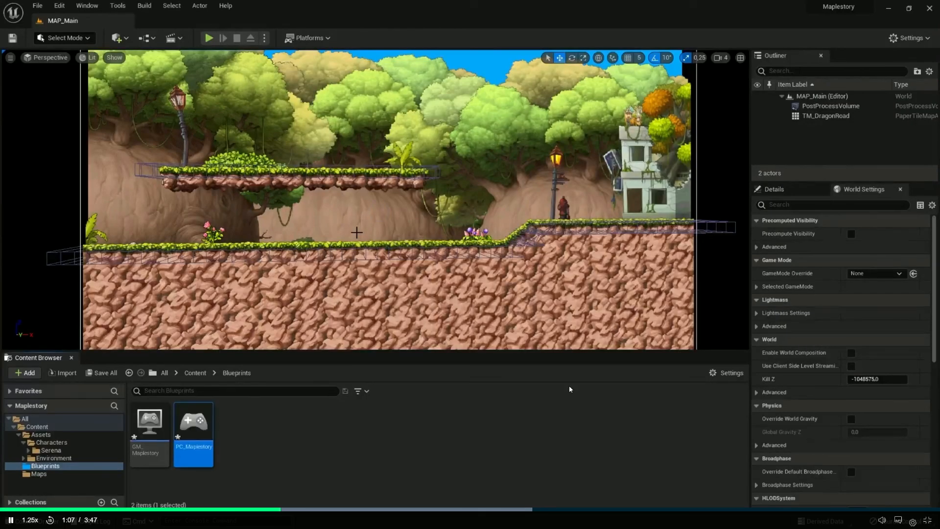
# Follow the lesson's explanation of game modes, including its creation and deletion of the example Blueprint GM_CaptureTheFlag
pyautogui.click(279, 441)
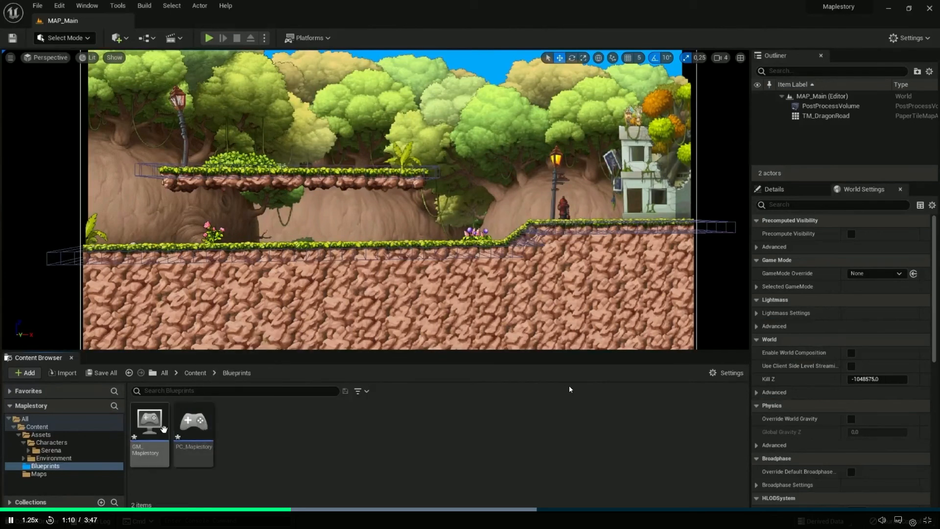
pyautogui.click(146, 422)
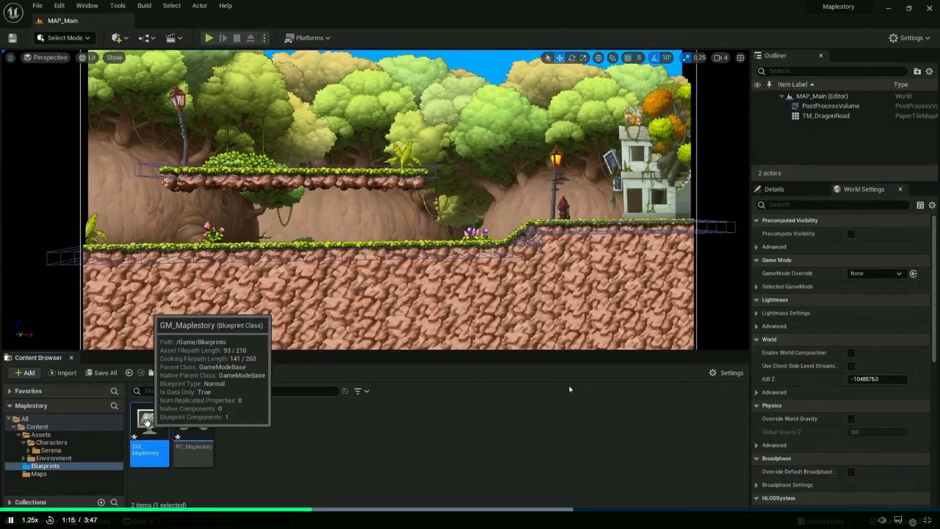
pyautogui.click(222, 430)
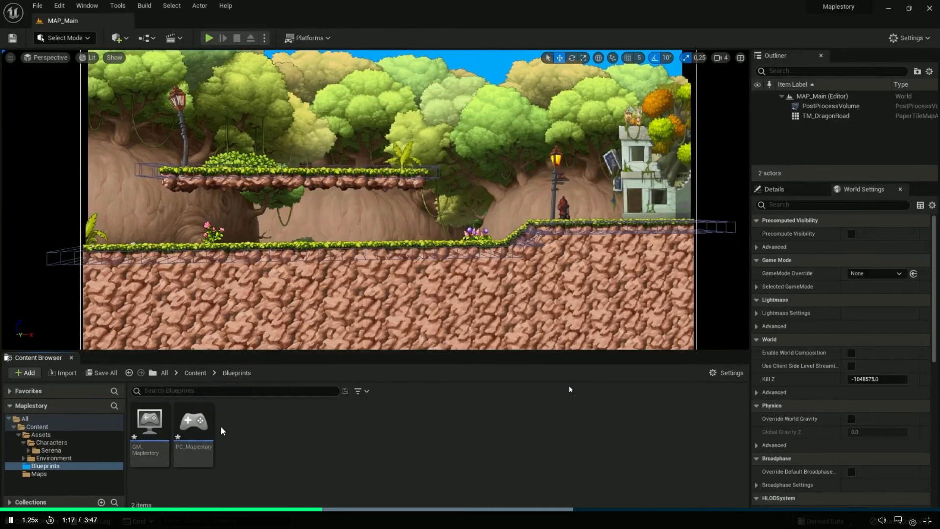
pyautogui.rightClick(248, 426)
pyautogui.click(288, 166)
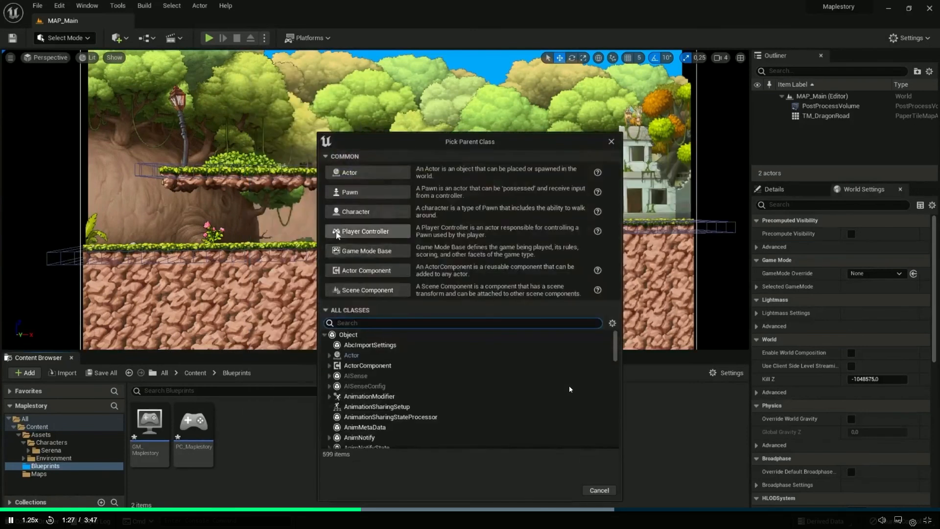
pyautogui.click(365, 231)
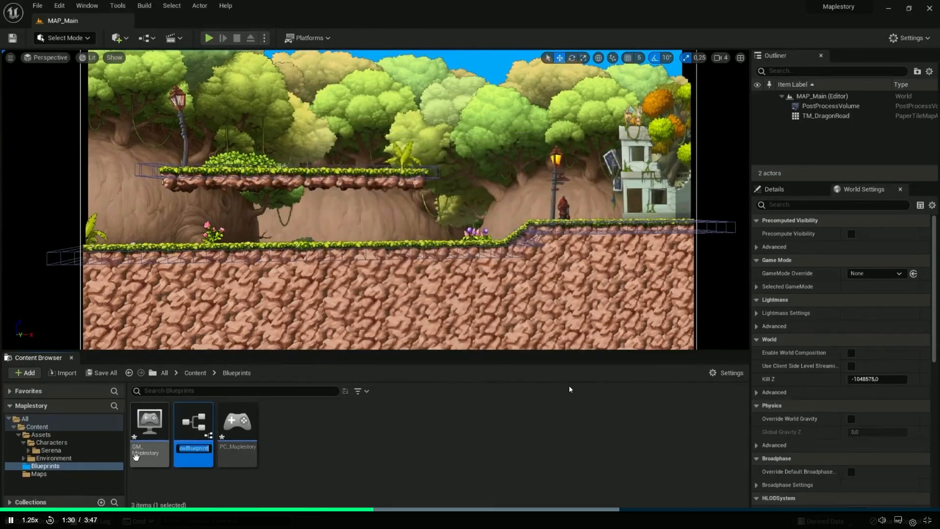
pyautogui.write('GM_CaptureTheFlag')
pyautogui.press('Return')
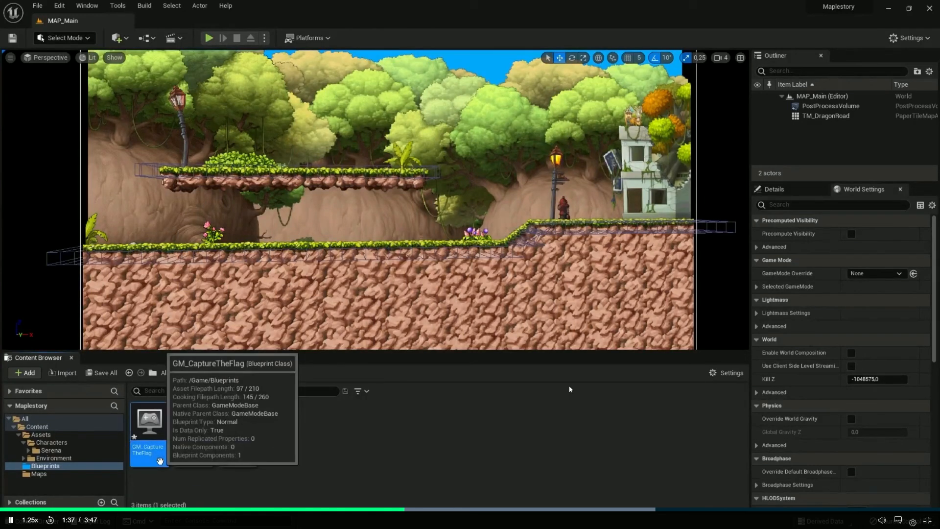
pyautogui.press('Delete')
pyautogui.click(399, 428)
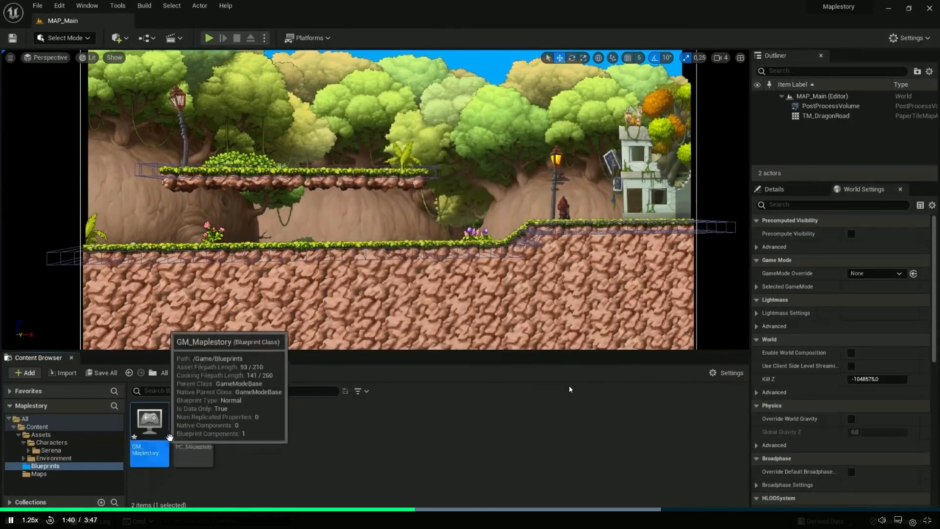
pyautogui.click(232, 483)
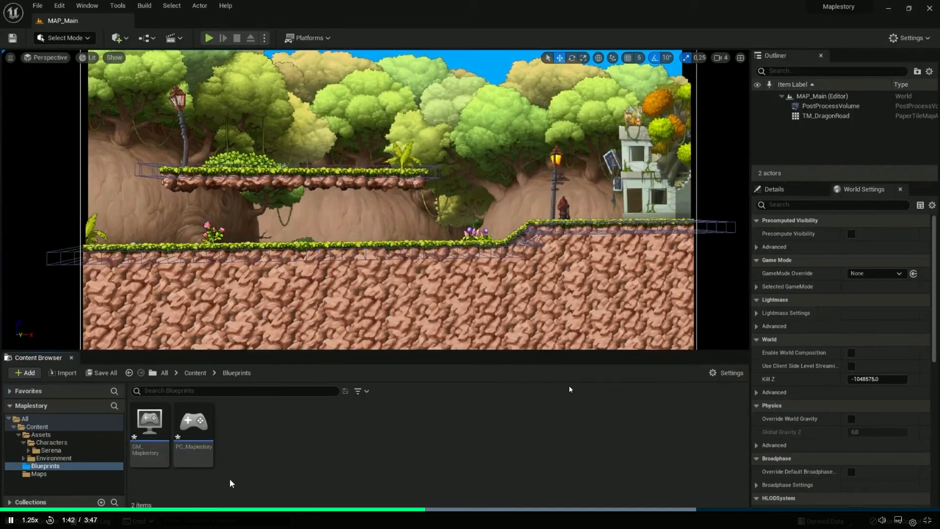
# Follow the lesson as it saves everything and opens its Project Settings
pyautogui.moveTo(381, 235); pyautogui.dragTo(377, 236, button='right')
pyautogui.press('w')
pyautogui.click(37, 5)
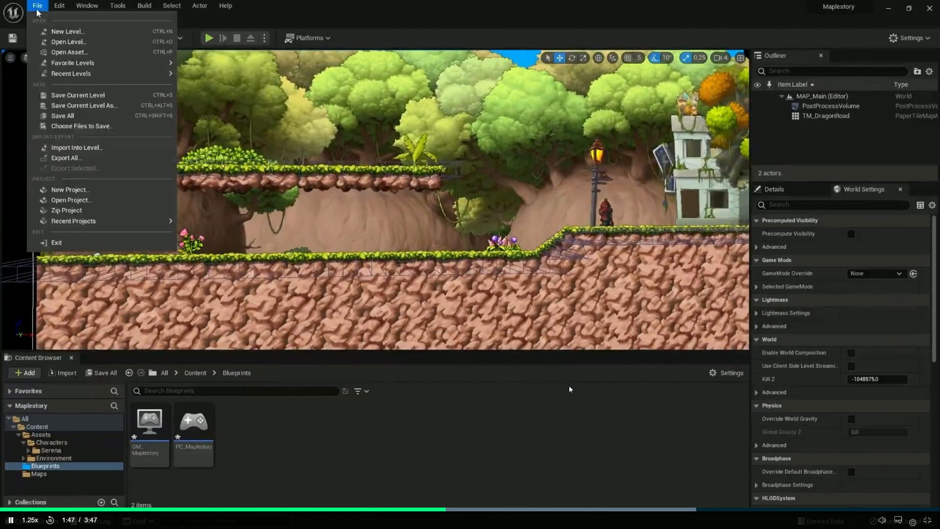
pyautogui.click(63, 116)
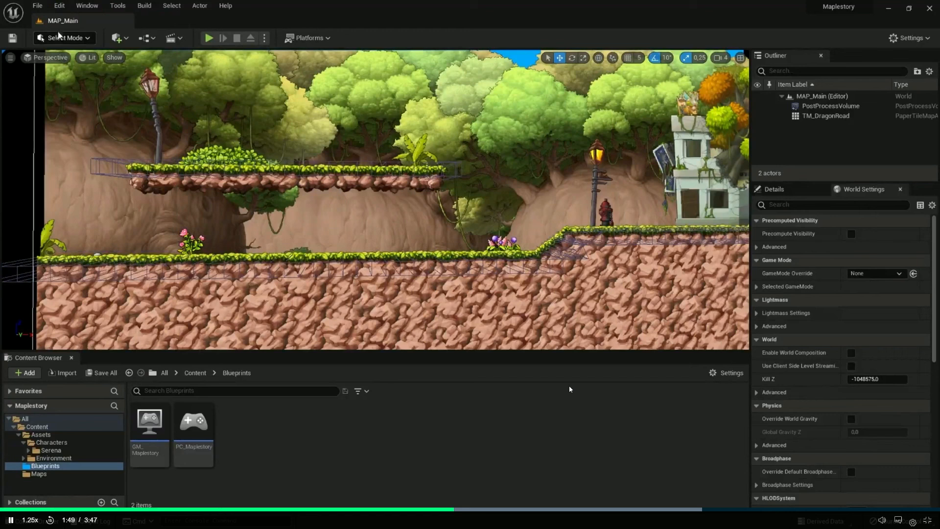
pyautogui.click(60, 5)
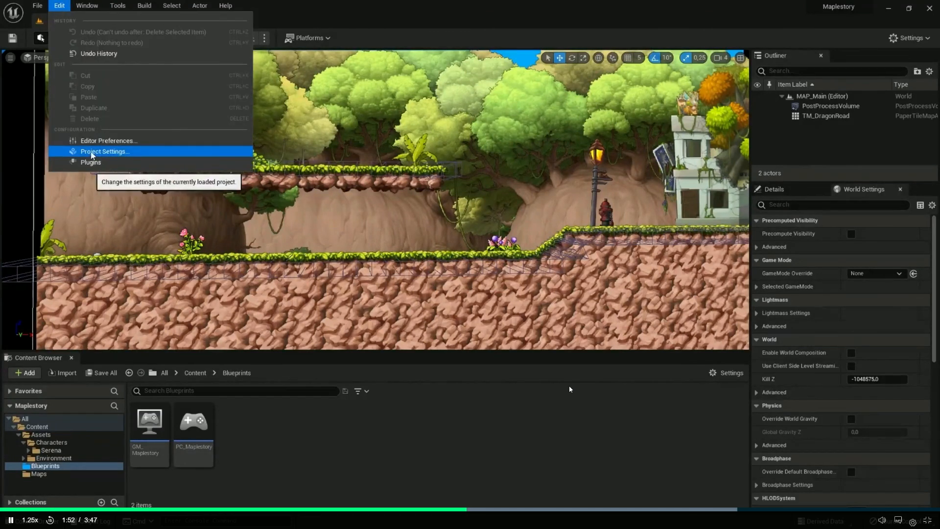
pyautogui.click(104, 151)
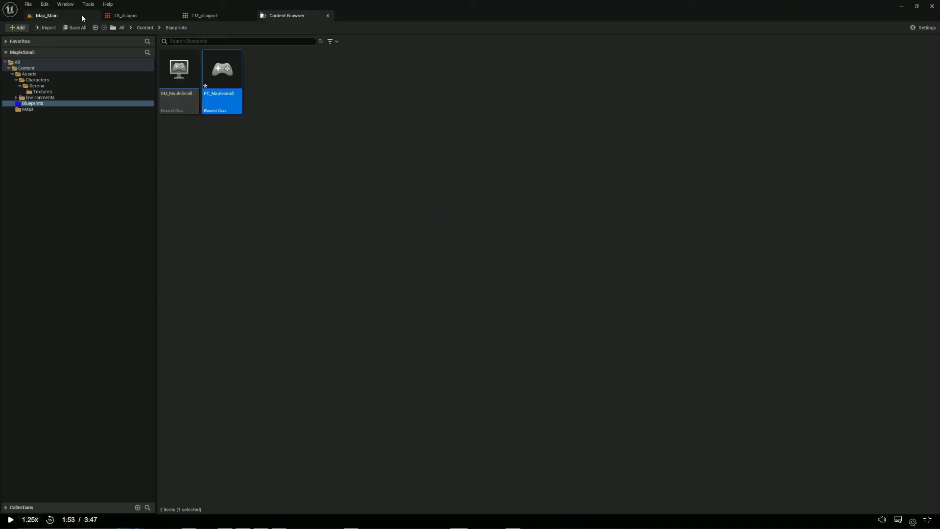
# Save all changes in MapleSmall, then open Project Settings from the Map_Main level and bring its window fully into view
pyautogui.click(29, 5)
pyautogui.click(44, 40)
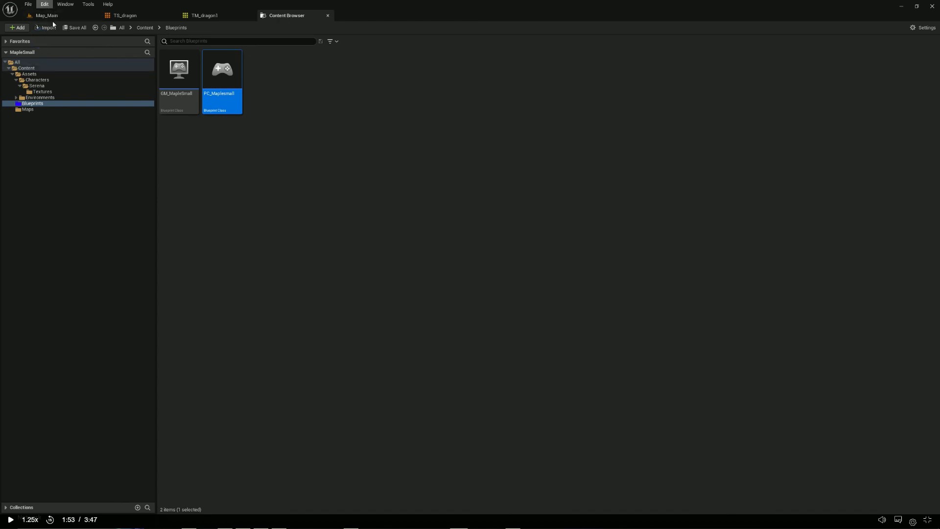
pyautogui.click(53, 17)
pyautogui.click(44, 5)
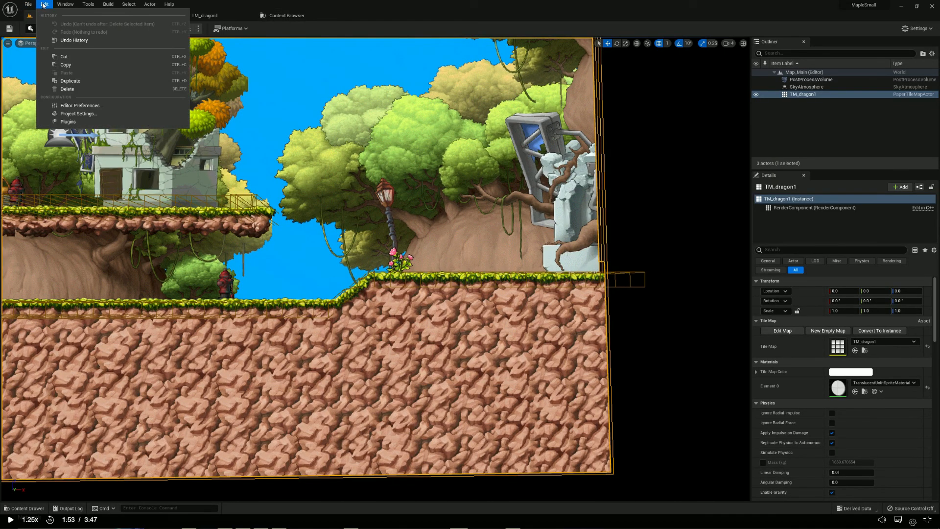
pyautogui.click(83, 114)
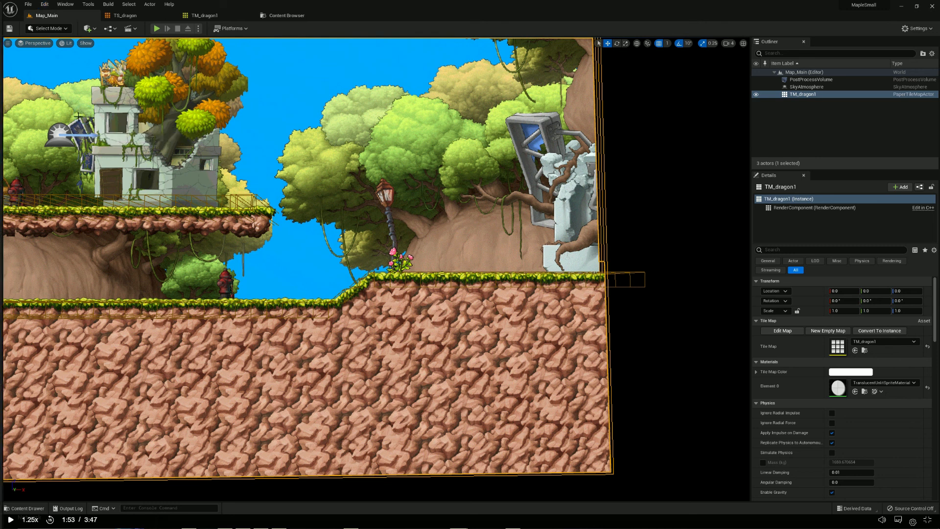
pyautogui.moveTo(0, 140); pyautogui.dragTo(241, 160)
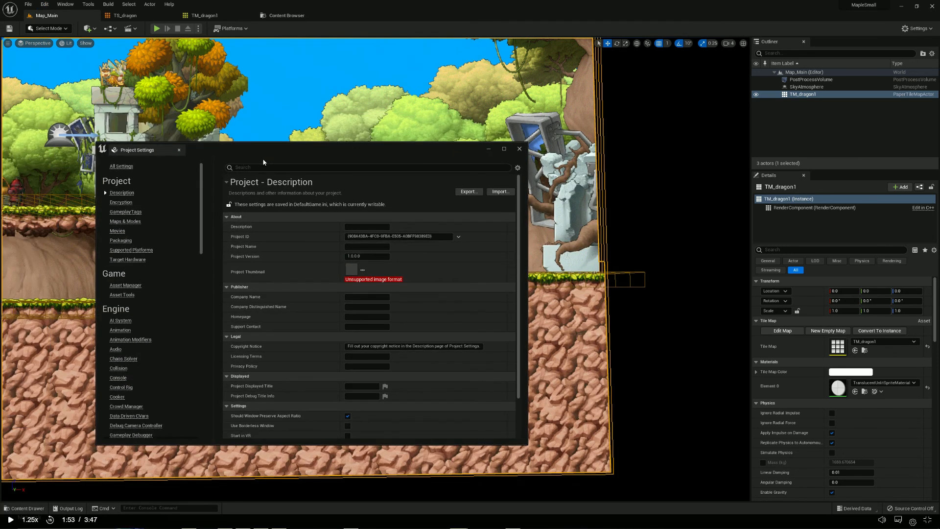
# Follow the lesson to its game mode choice, pause it, and set MapleSmall's Default GameMode to GM_MapleSmall under Maps & Modes
pyautogui.hotkey('alt', 'Tab')
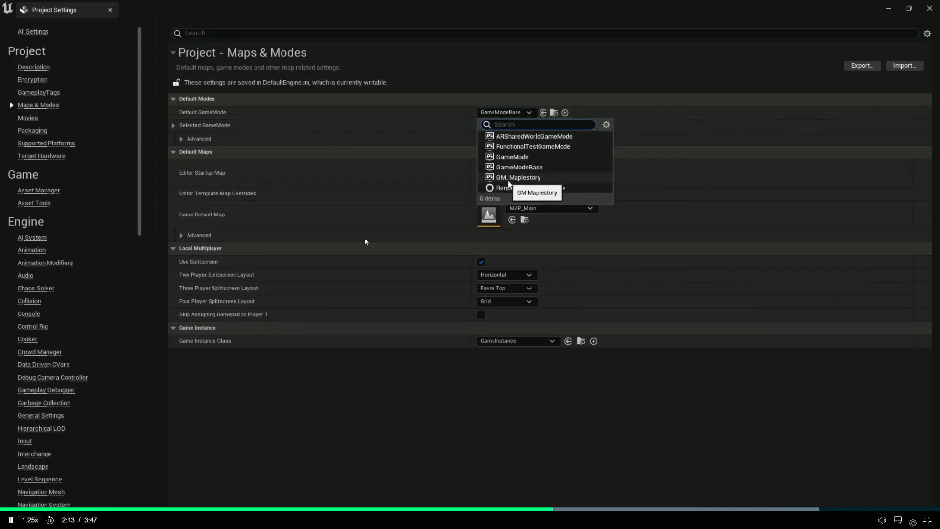
pyautogui.click(365, 239)
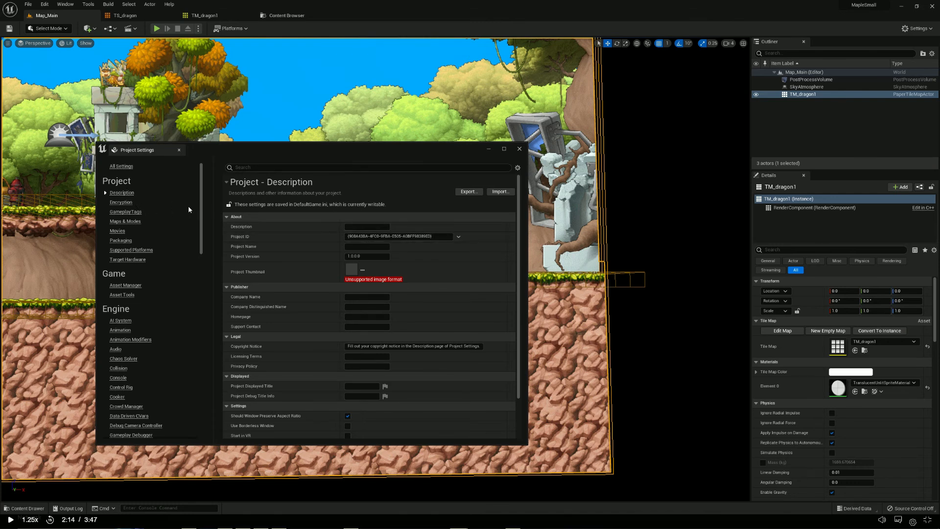
pyautogui.click(125, 221)
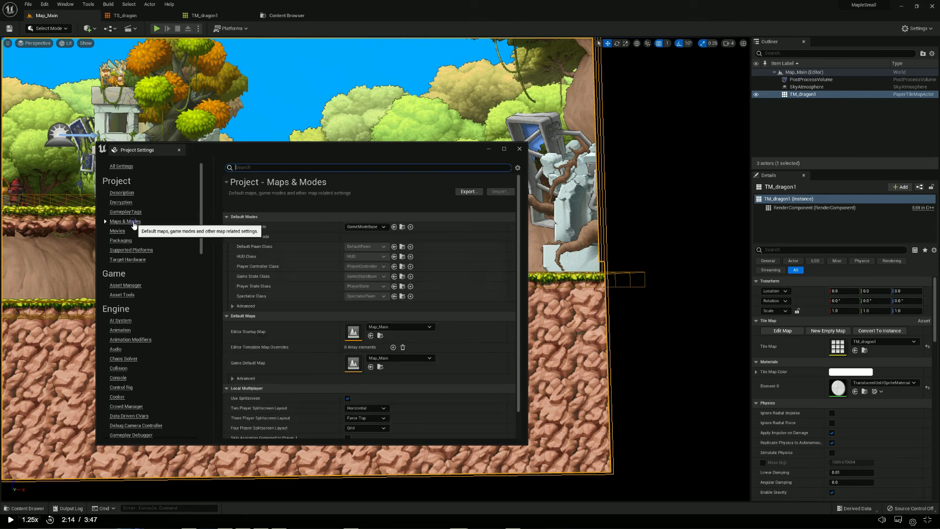
pyautogui.click(375, 228)
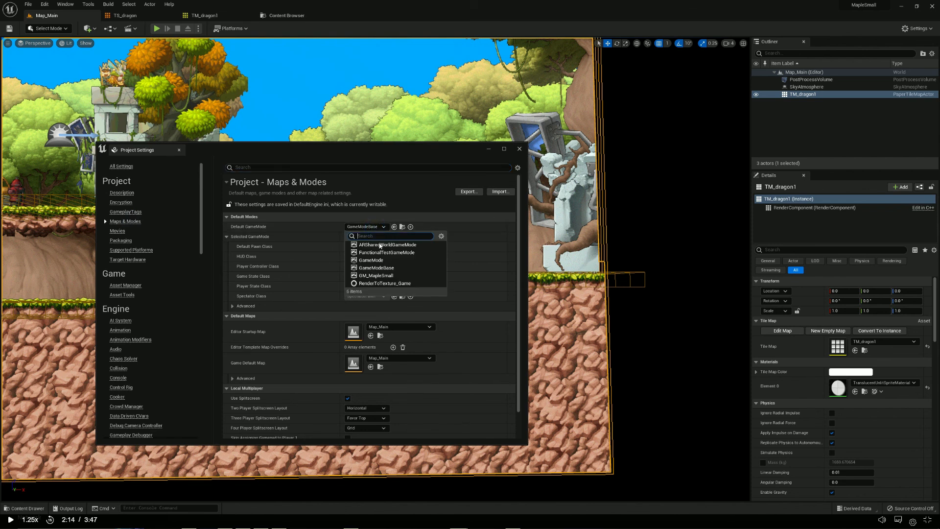
pyautogui.click(391, 276)
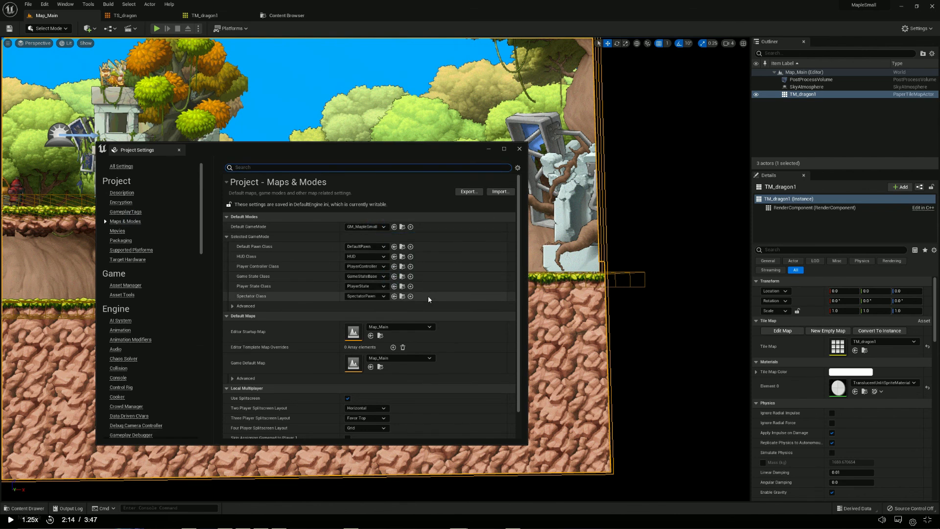
# Play the lesson through its player controller choice, pause it, and set MapleSmall's Player Controller Class to PC_Maplesmall
pyautogui.hotkey('alt', 'Tab')
pyautogui.hotkey('alt', 'Tab')
pyautogui.press('space')
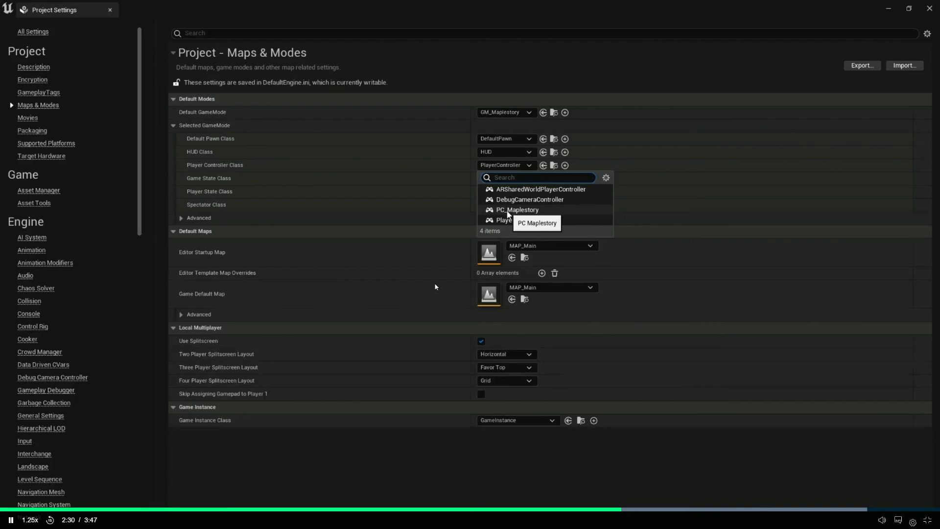
pyautogui.click(435, 287)
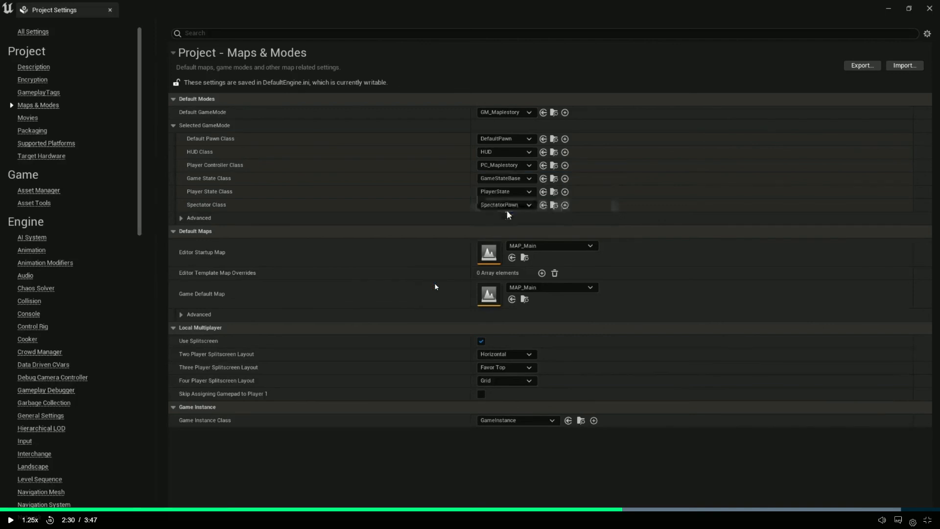
pyautogui.hotkey('alt', 'Tab')
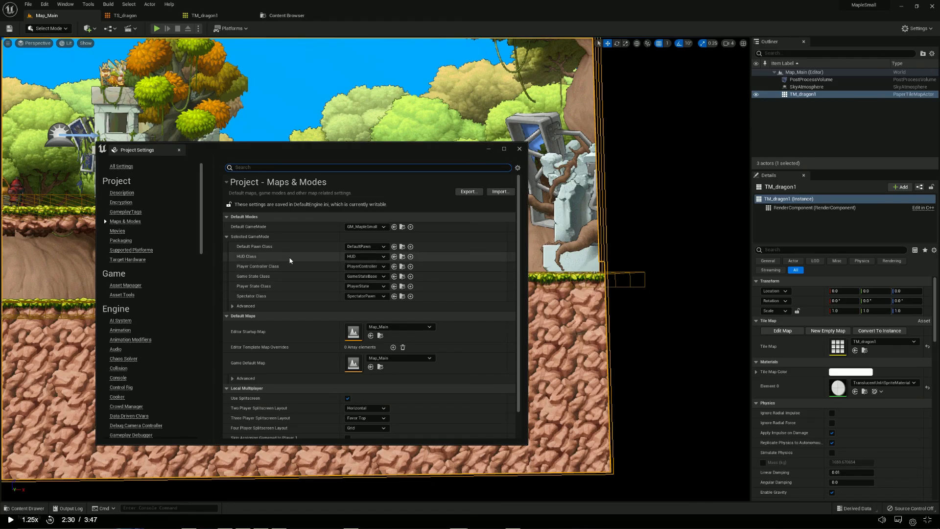
pyautogui.click(380, 267)
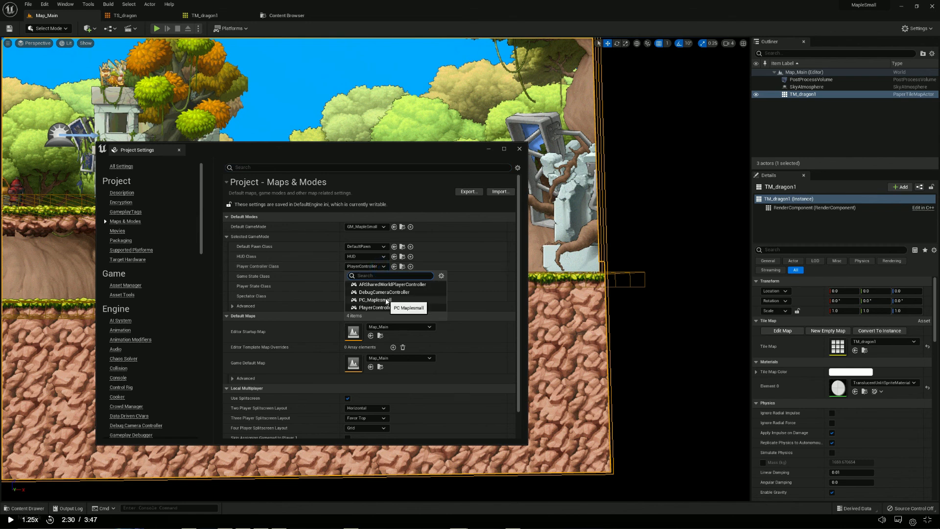
pyautogui.click(386, 299)
# Continue the lesson, replay its World Settings part from about 2:47, pause it, and open World Settings for MapleSmall's Map_Main level
pyautogui.hotkey('alt', 'Tab')
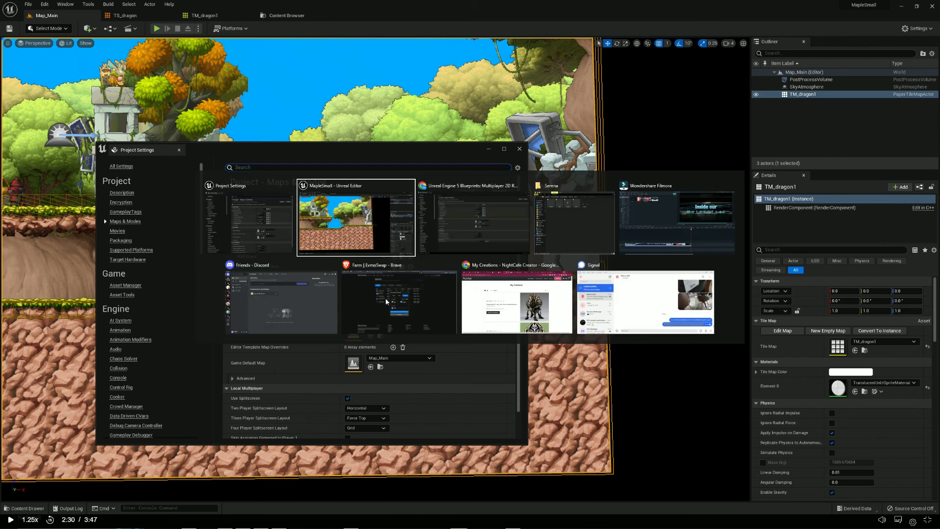
pyautogui.press('space')
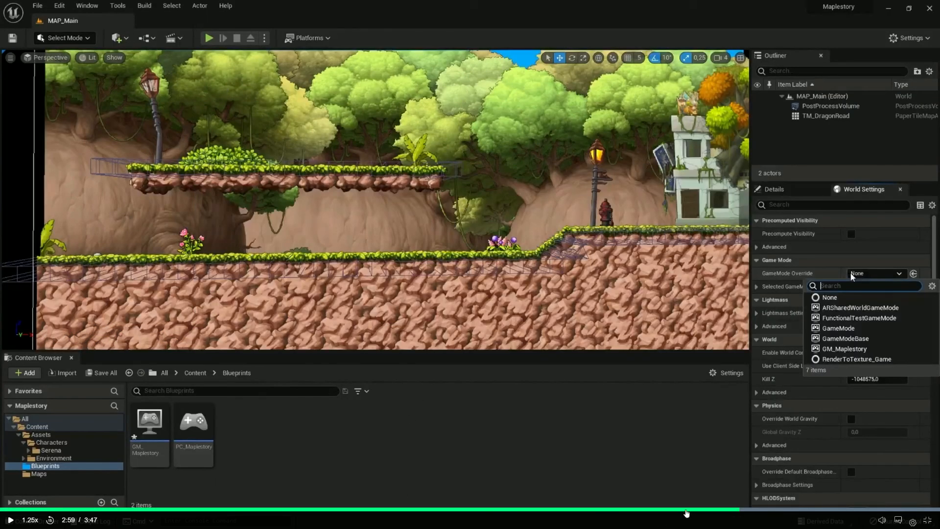
pyautogui.click(687, 513)
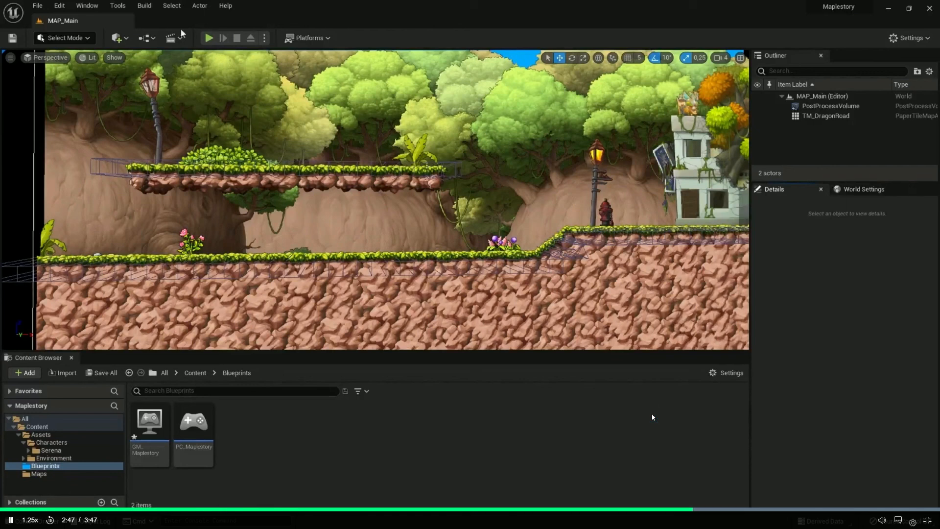
pyautogui.click(652, 417)
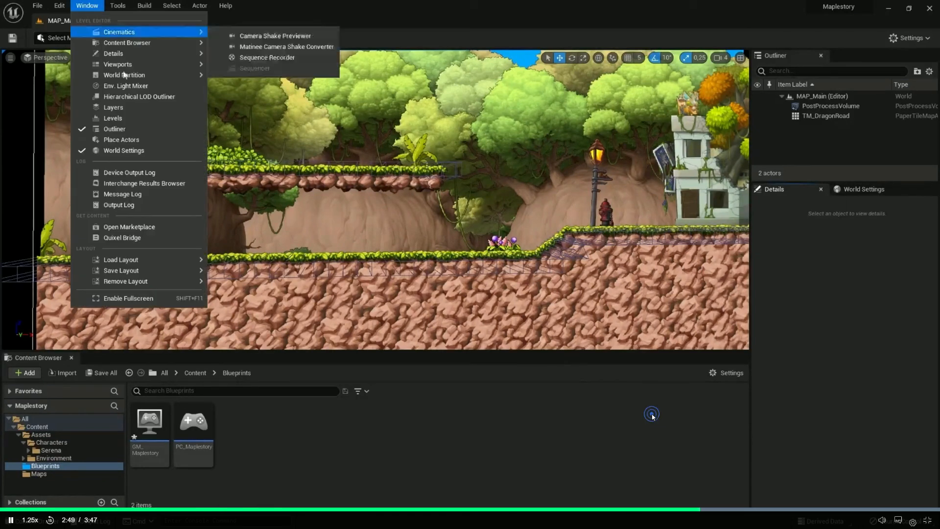
pyautogui.click(652, 414)
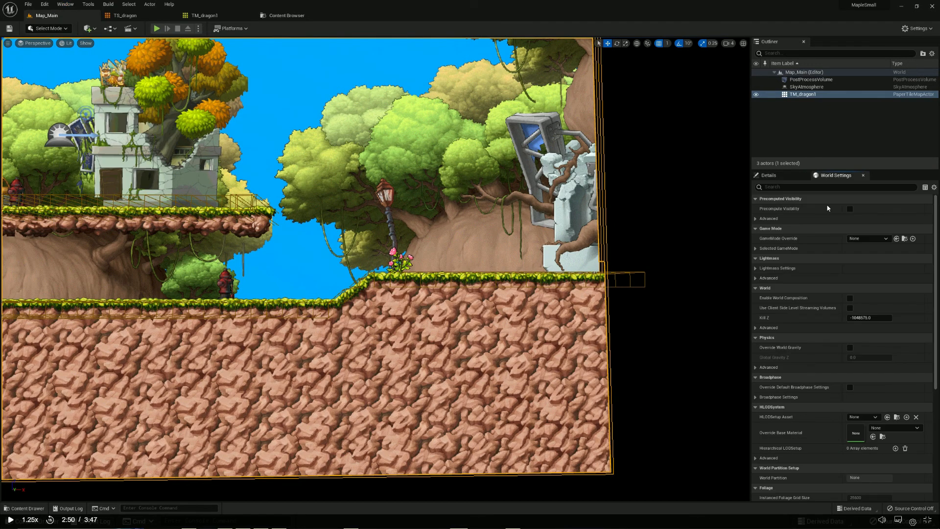
# Play the lesson up to its GameMode Override explanation, then set Map_Main's GameMode Override to GM_MapleSmall in MapleSmall's World Settings
pyautogui.press('space')
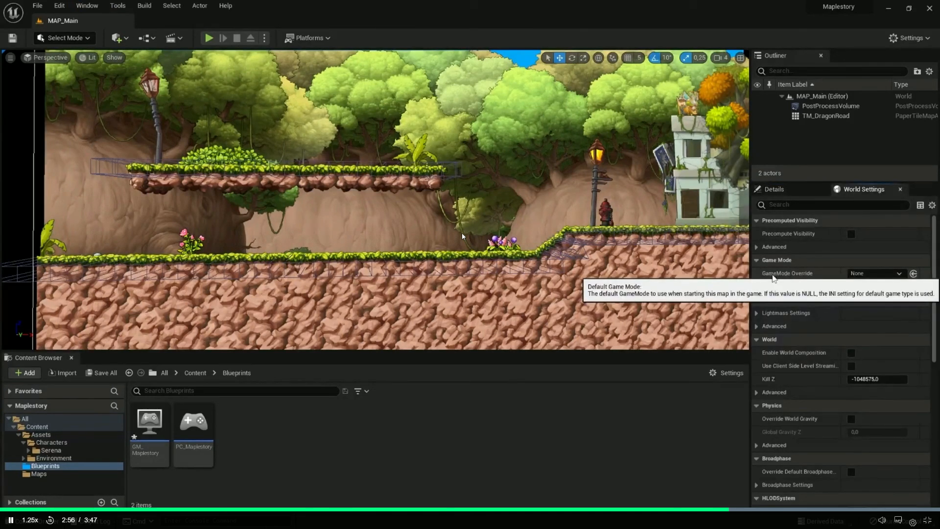
pyautogui.press('space')
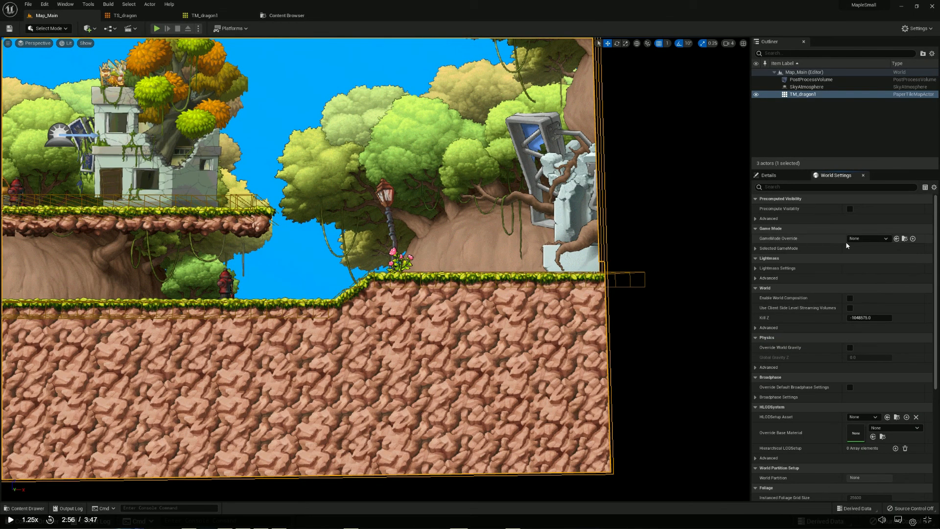
pyautogui.click(869, 239)
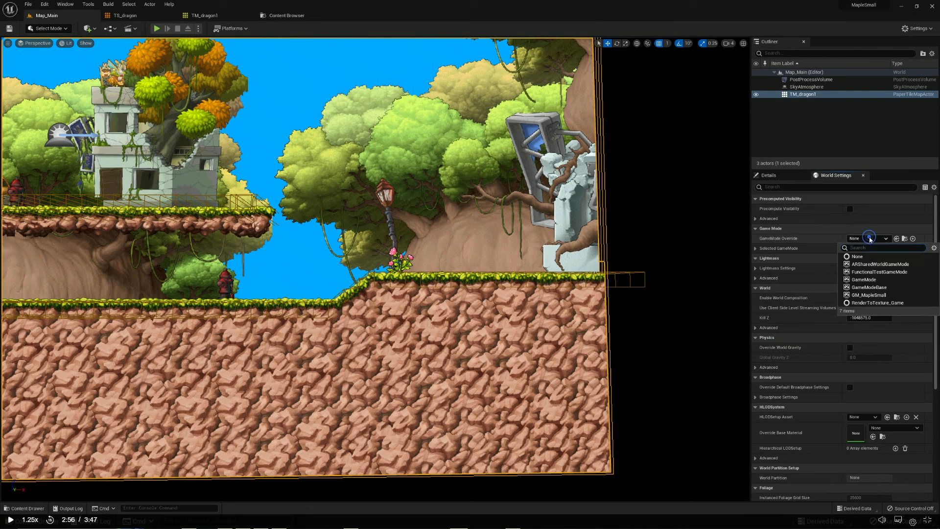
pyautogui.click(890, 295)
# Follow the lesson as it overrides its game mode, then expand the Selected GameMode classes in MapleSmall's World Settings for checking
pyautogui.press('space')
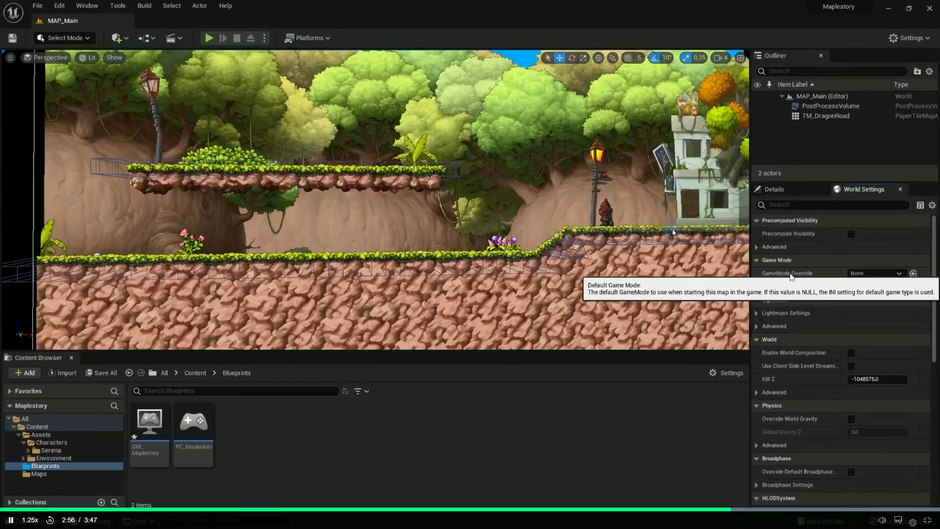
pyautogui.click(852, 273)
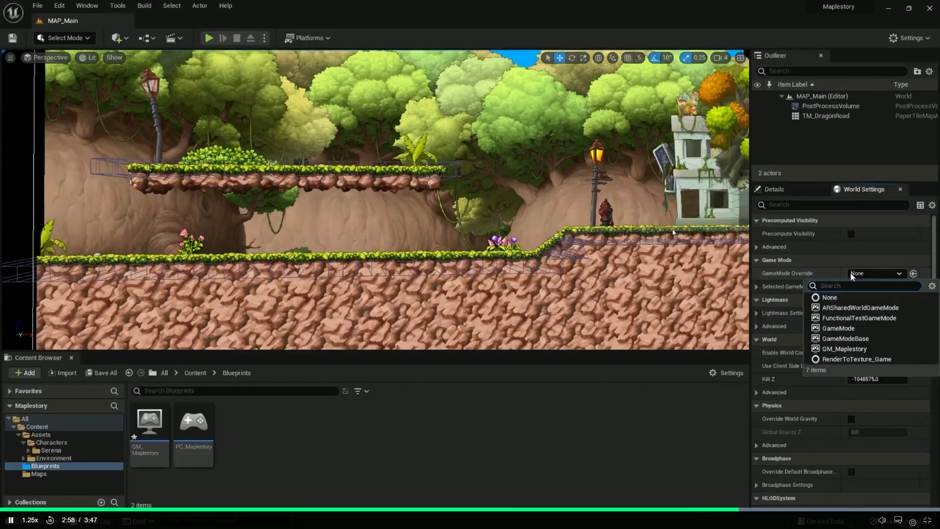
pyautogui.click(833, 349)
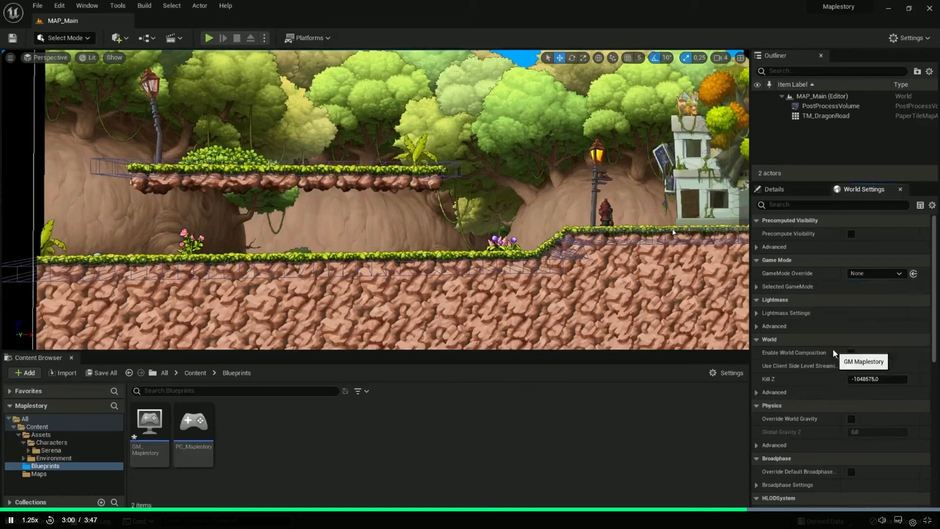
pyautogui.click(757, 287)
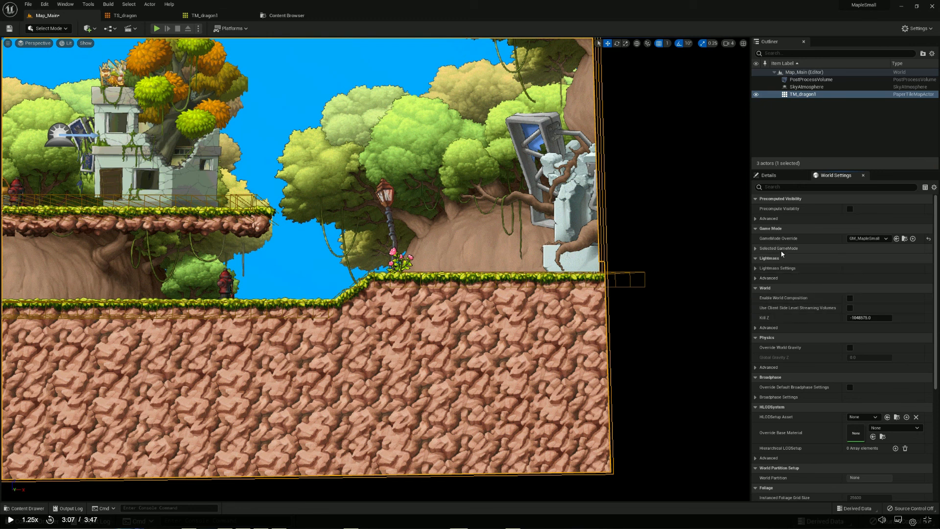
pyautogui.click(757, 249)
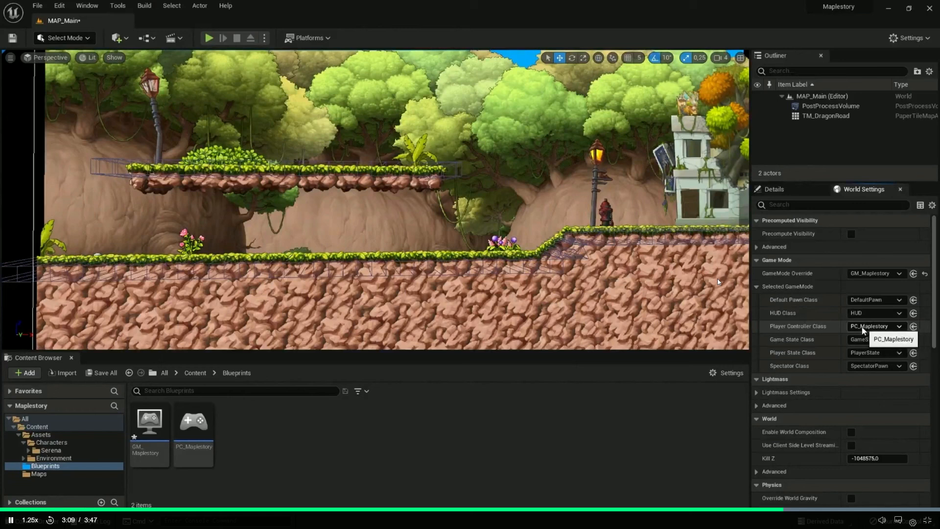
# Watch the rest of the game mode and player controller lesson, including its look at GM_Maplestory, and leave the full-screen video
pyautogui.click(787, 286)
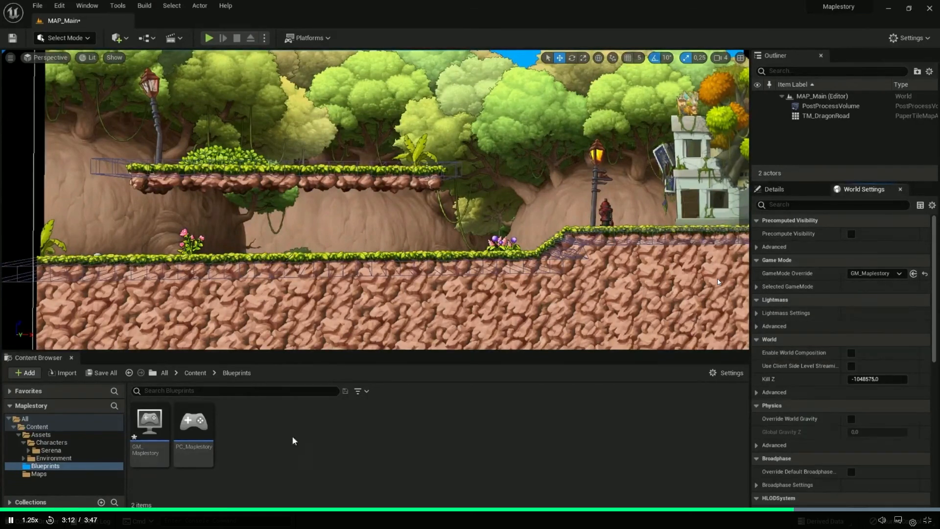
pyautogui.moveTo(146, 420)
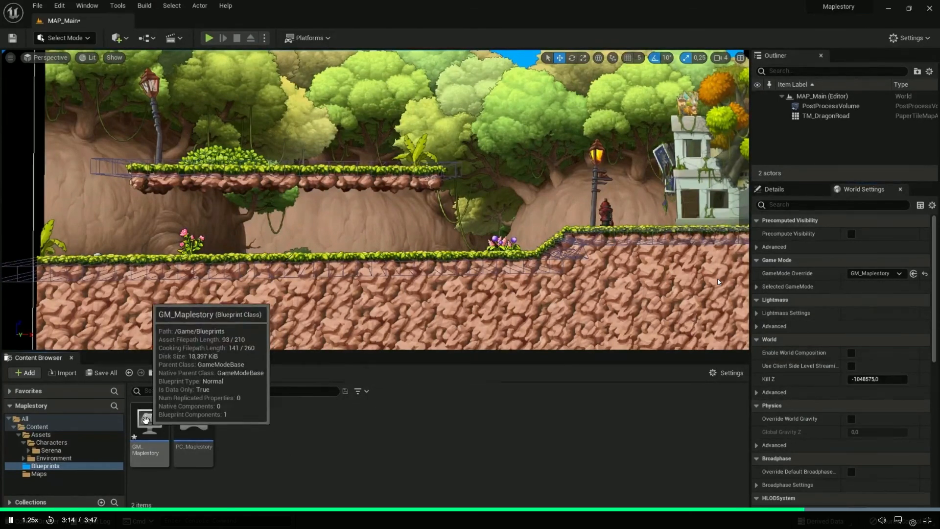
pyautogui.doubleClick(146, 419)
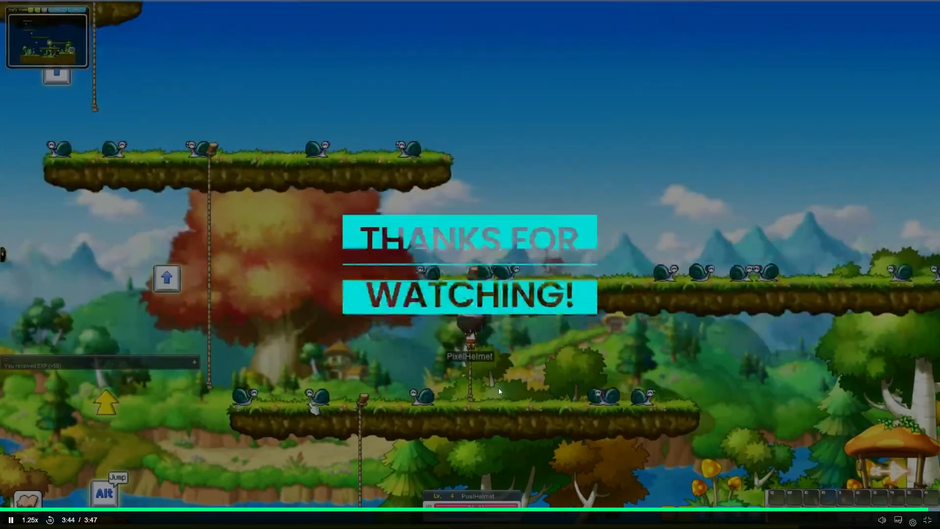
pyautogui.click(498, 388)
pyautogui.press('Escape')
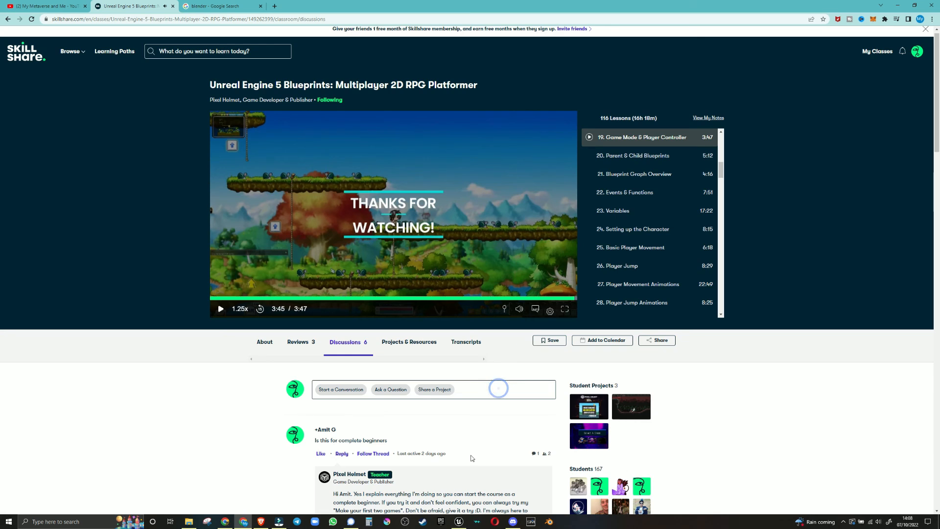